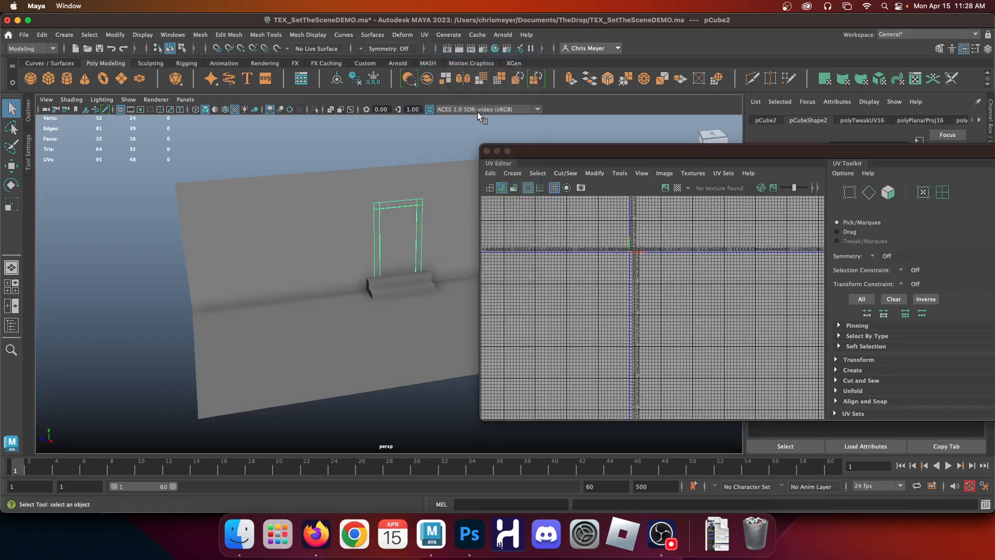
Select the floor's UV shell on the wall-and-floor plane and apply a Planar UV projection to it
click(298, 236)
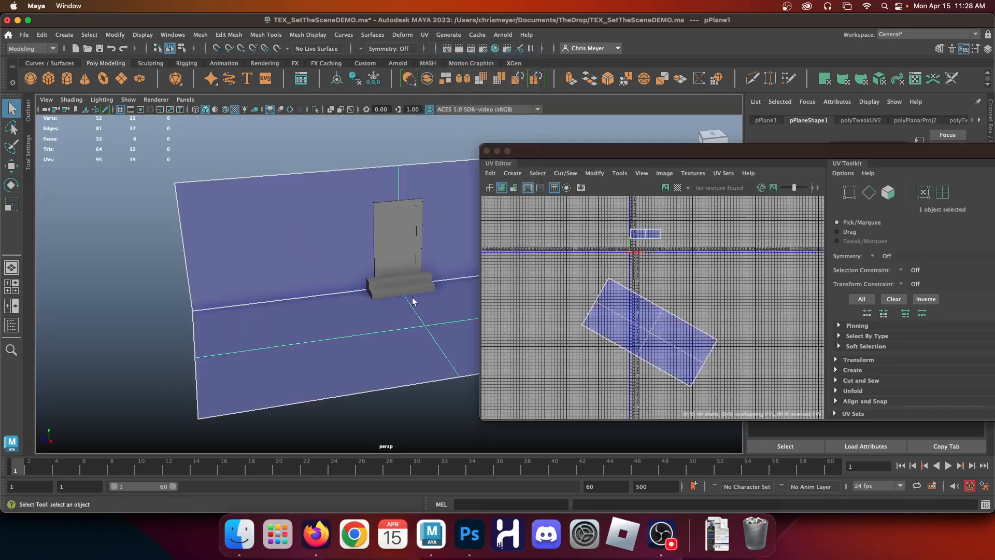
right_drag(653, 318, 618, 306)
click(620, 309)
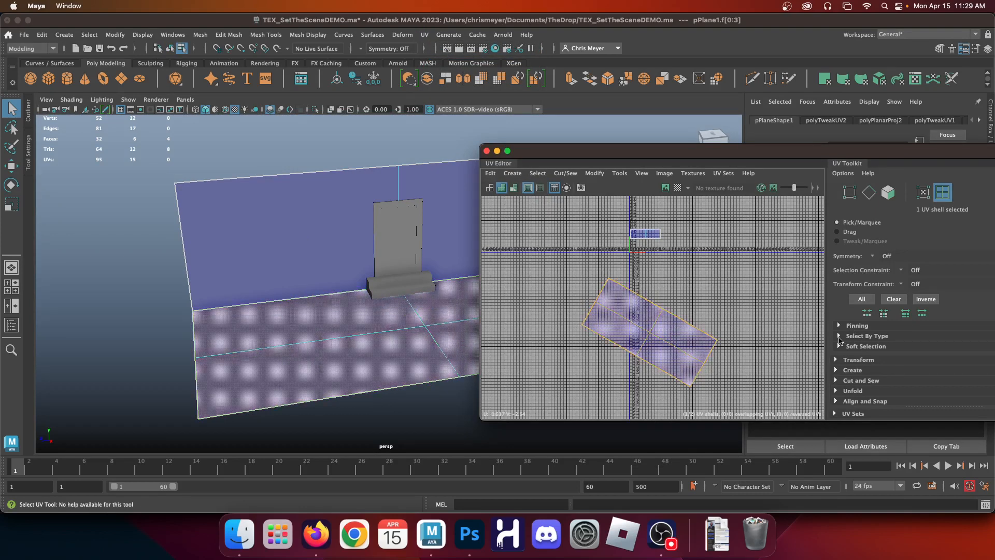
click(850, 370)
click(916, 395)
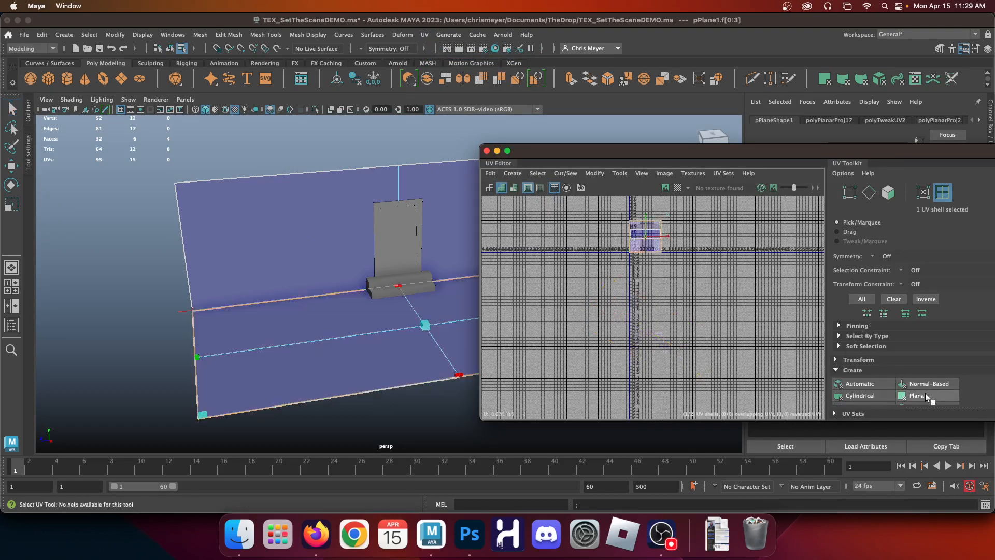
Unfold the floor's UV shell with Unfold Along constrained to the V direction
scroll(850, 370, down, 2)
click(886, 379)
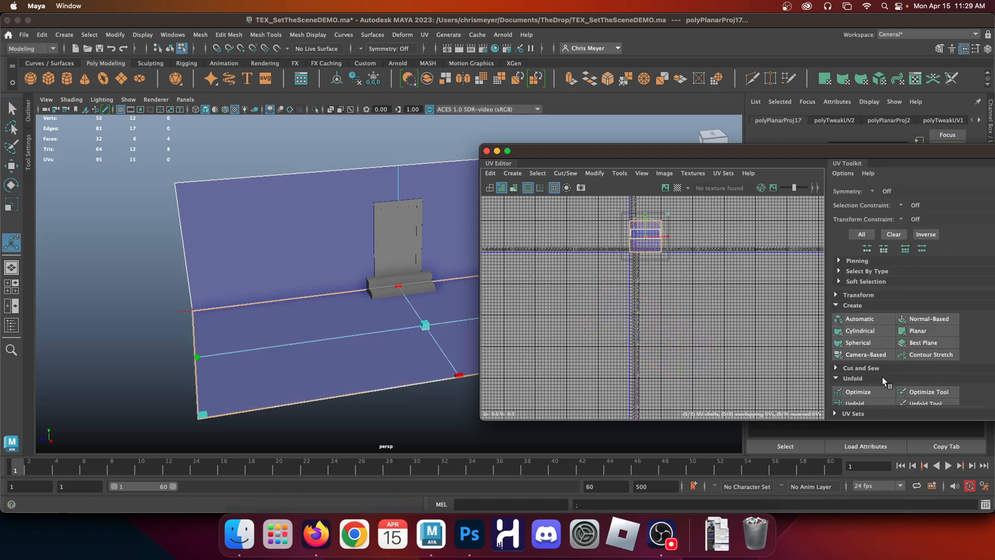
scroll(911, 388, down, 2)
click(903, 350)
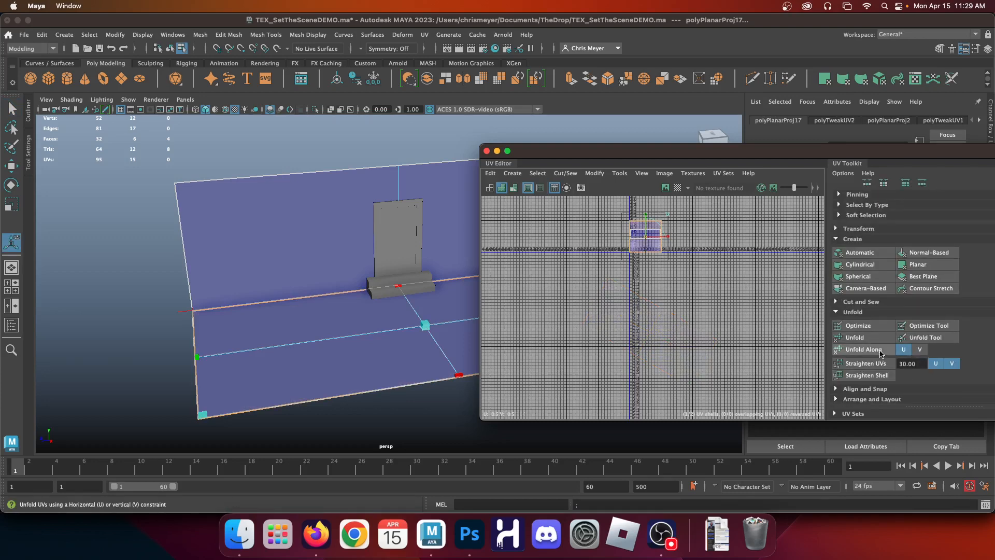
click(919, 351)
click(875, 350)
Move the floor's UV shell straight down, clear of the wall's shell, and deselect it
key(w)
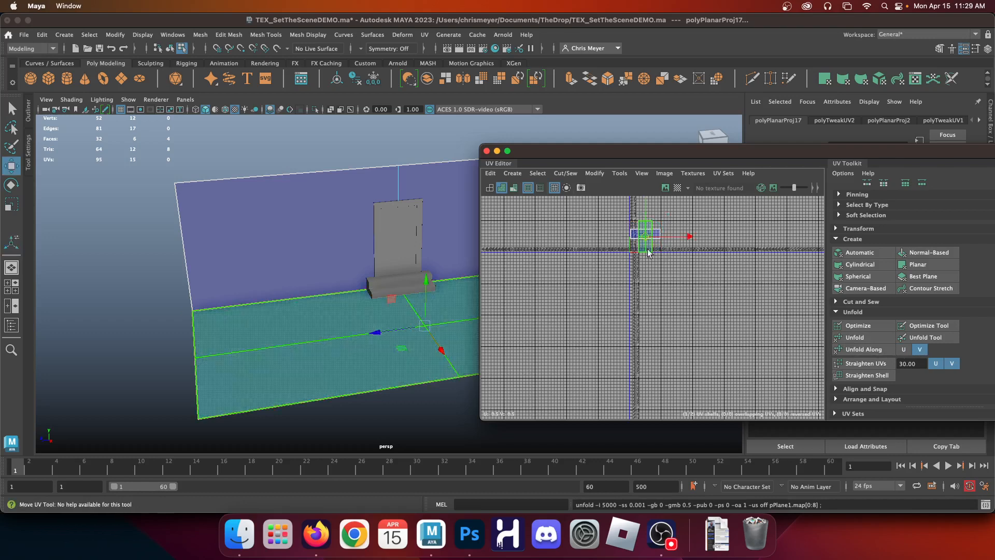
middle_drag(642, 252, 647, 293)
click(641, 235)
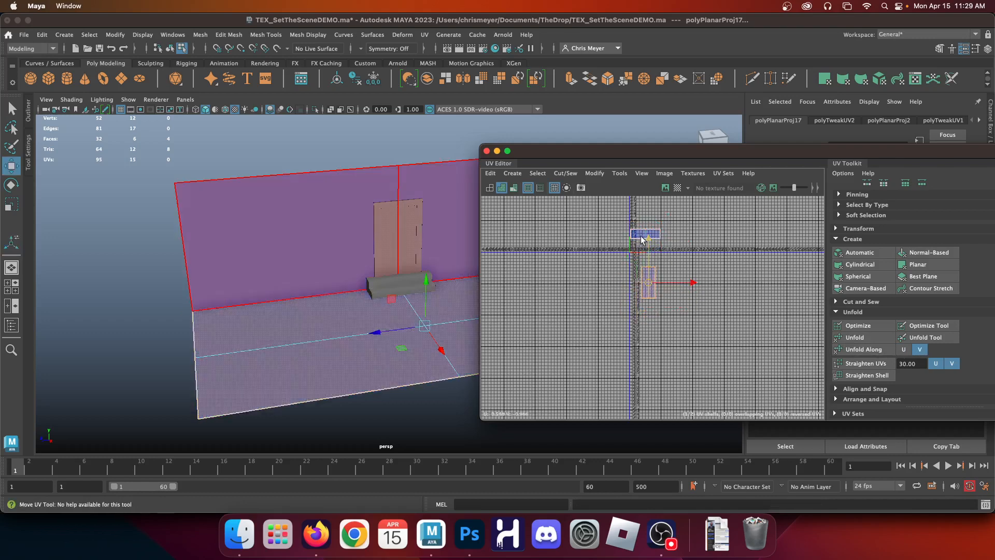
click(640, 231)
click(688, 251)
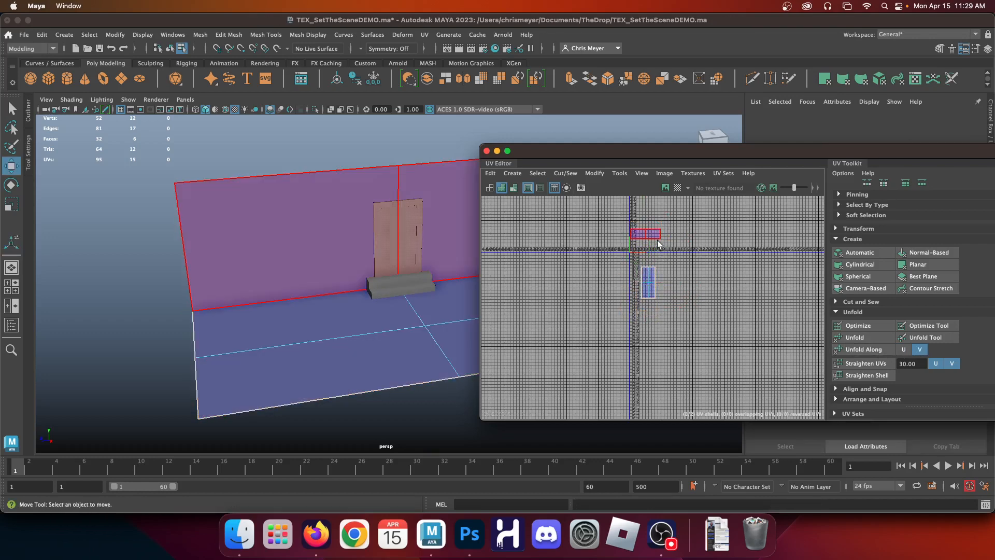
Examine the wall and floor UV shells, selecting each to see which faces it covers
scroll(658, 241, up, 5)
alt+middle_drag(660, 262, 663, 273)
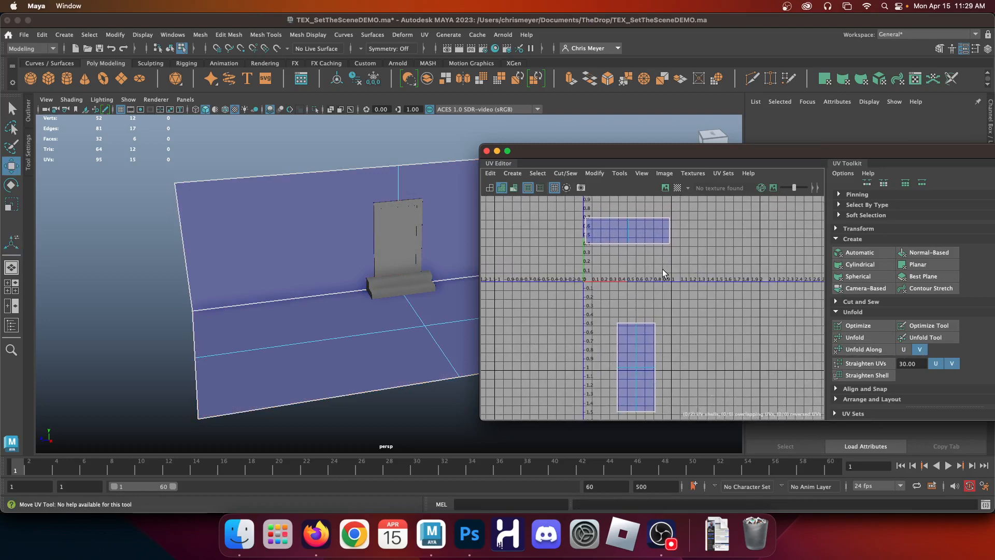
click(647, 230)
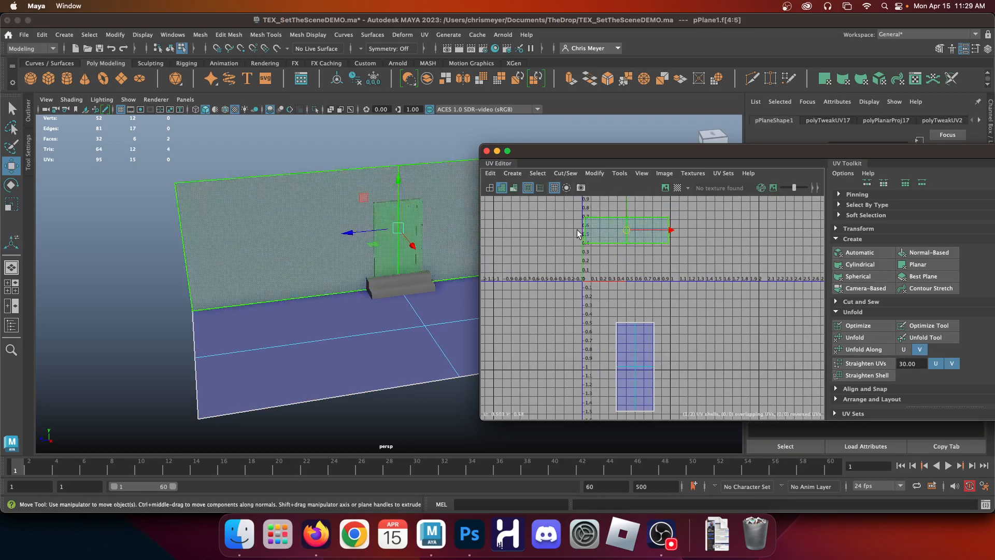
click(646, 364)
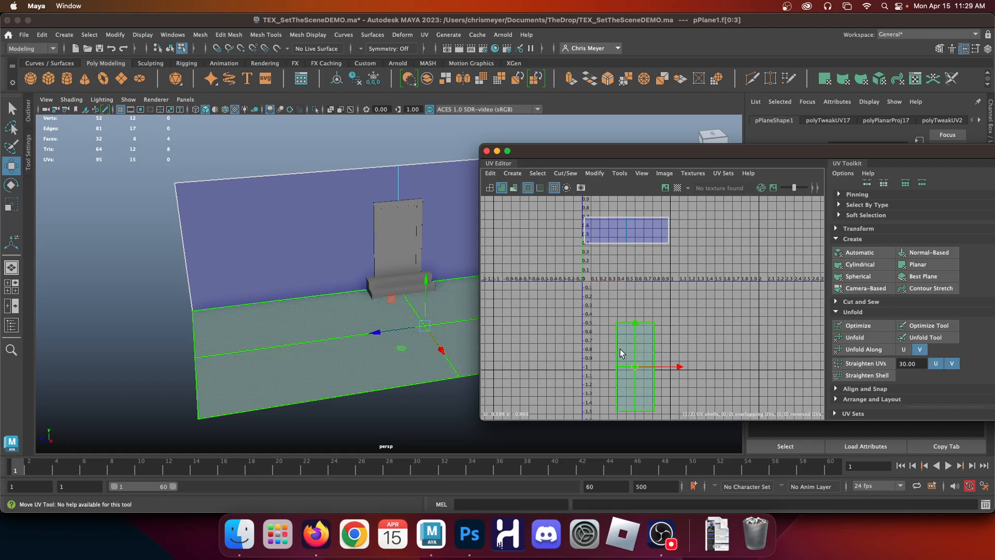
click(668, 301)
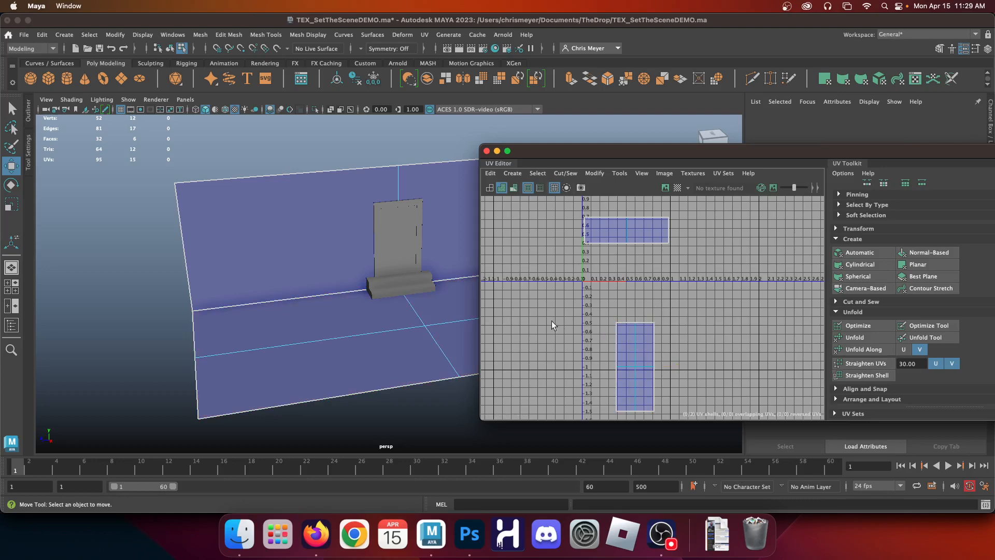
Select the door object and examine how its UV shells are laid out and how the door panel sits in UV space
right_drag(289, 341, 322, 191)
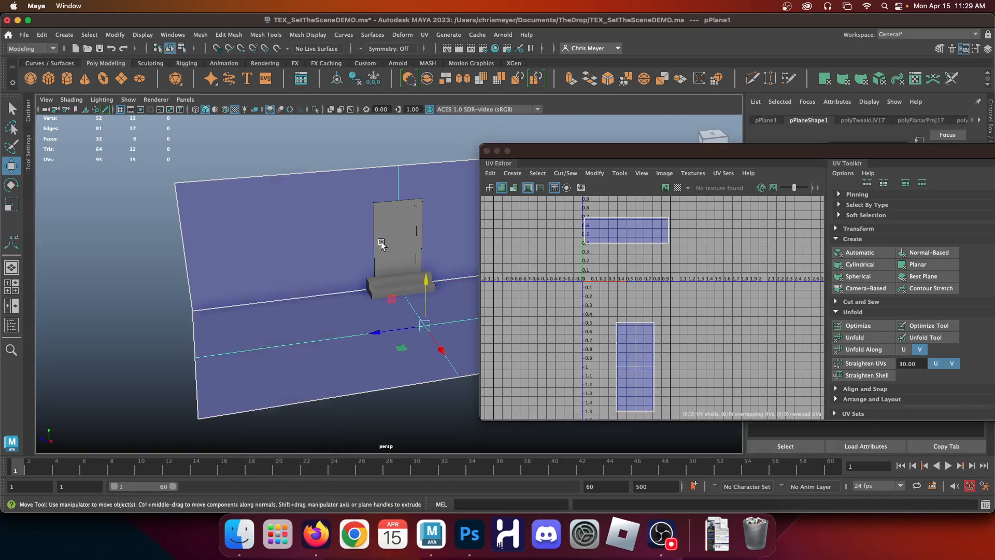
click(376, 237)
scroll(633, 279, down, 4)
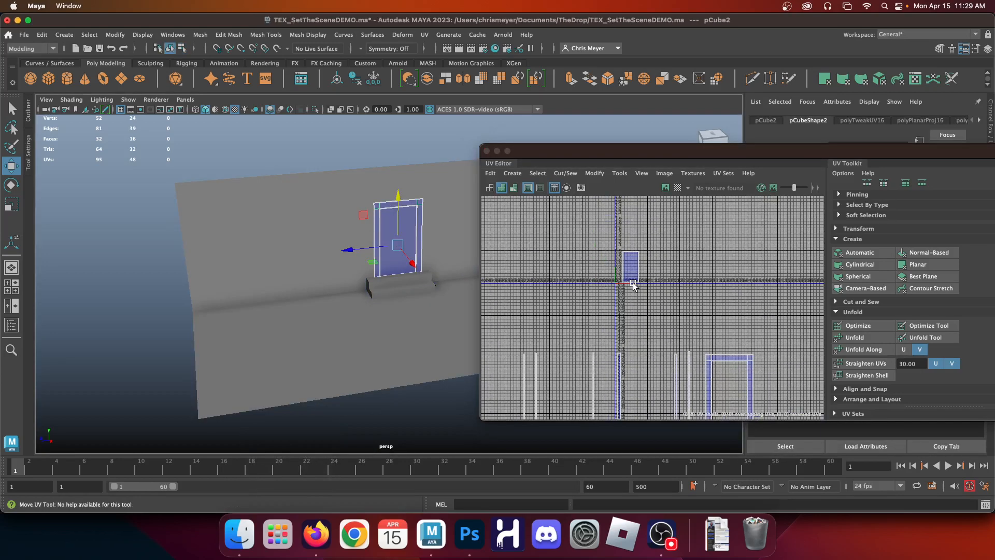
alt+middle_drag(657, 313, 624, 272)
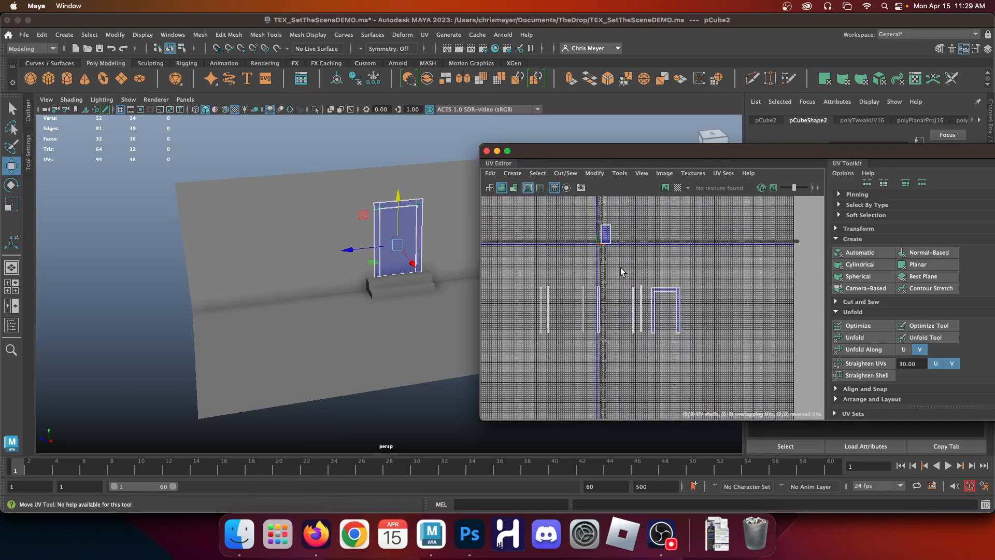
scroll(642, 314, down, 2)
scroll(618, 270, up, 2)
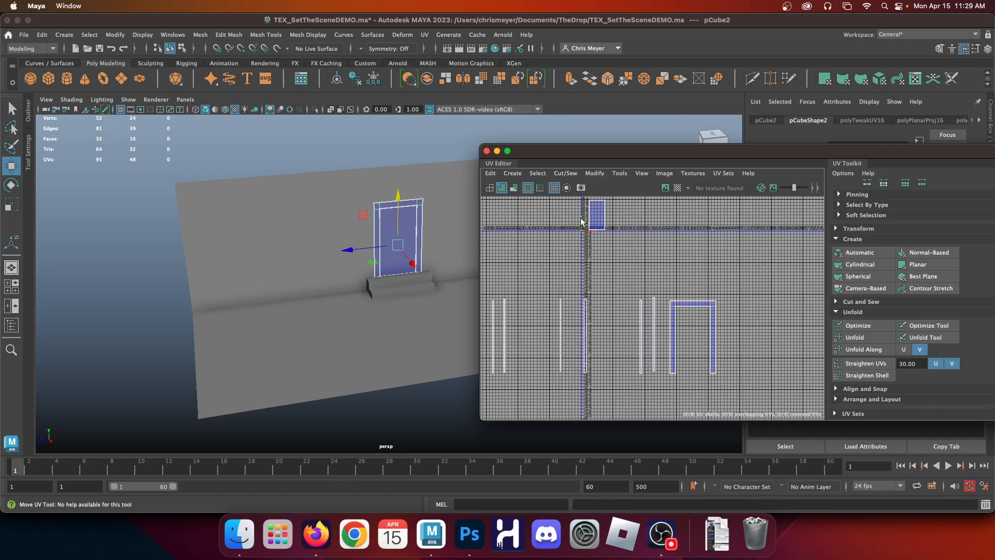
scroll(586, 222, up, 5)
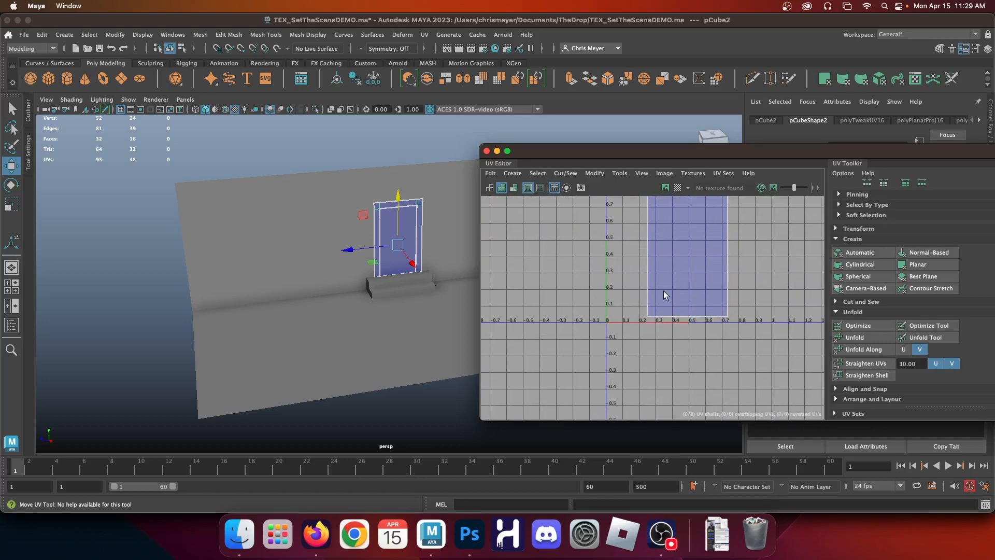
alt+middle_drag(661, 295, 618, 277)
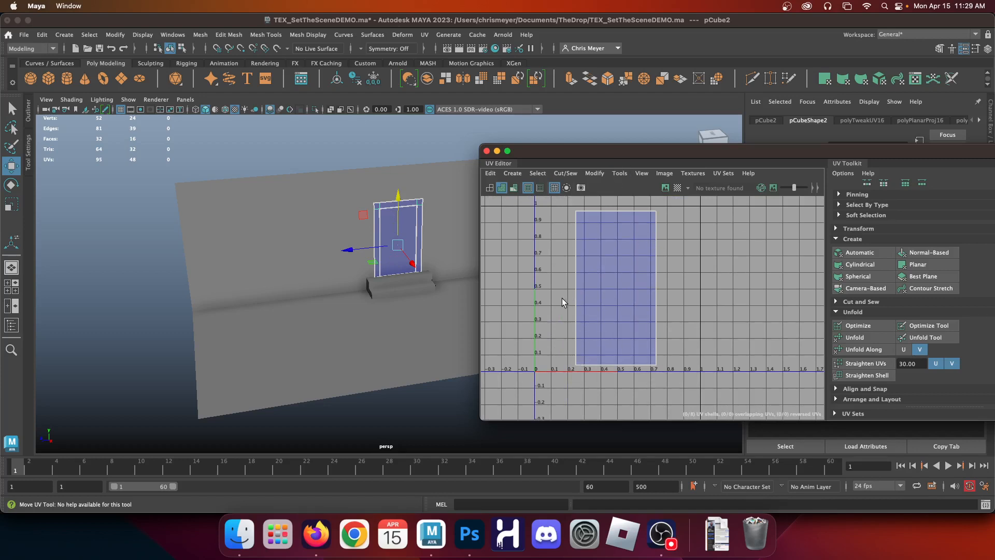
scroll(562, 297, down, 4)
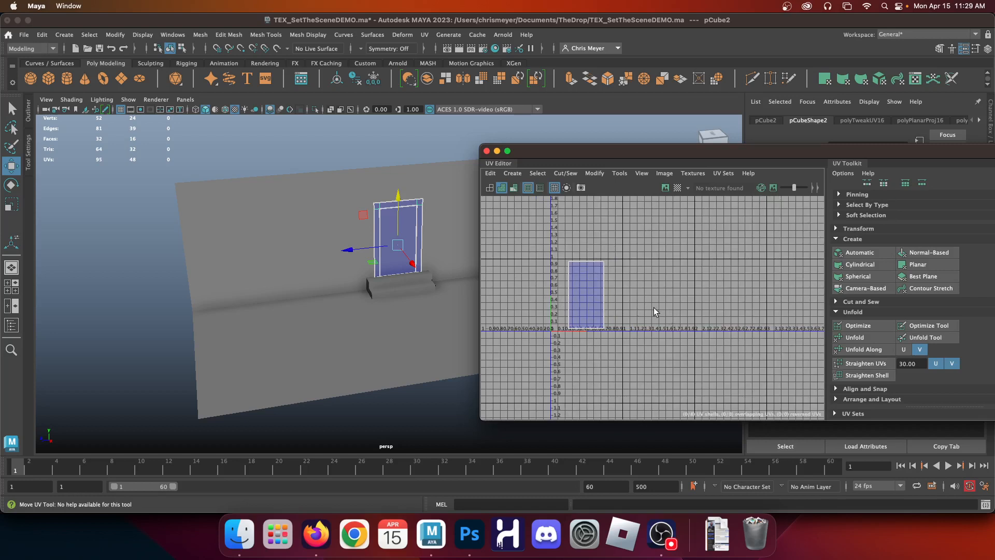
Select the UV shells of the doorstep and show the checker pattern on the model
click(396, 287)
scroll(620, 313, down, 3)
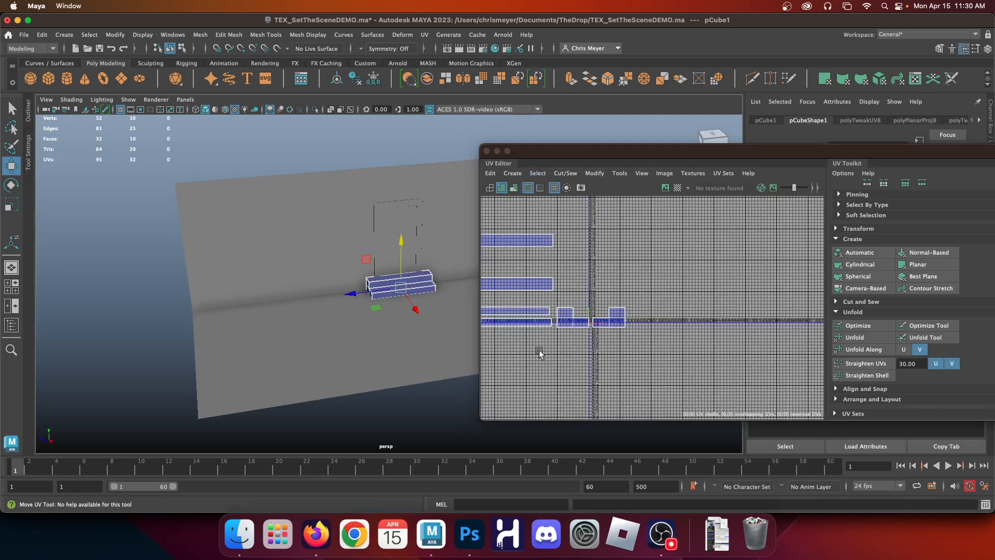
click(670, 365)
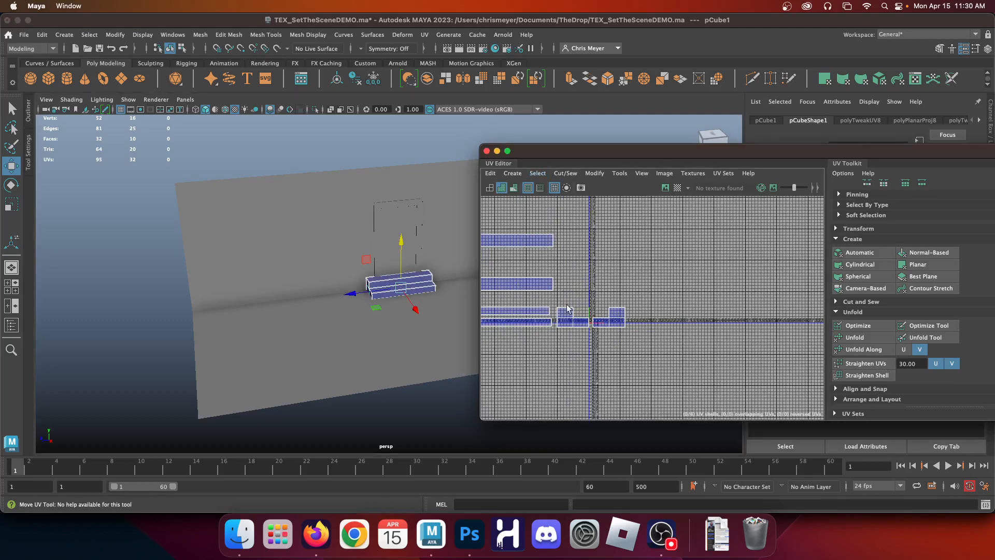
scroll(420, 254, up, 3)
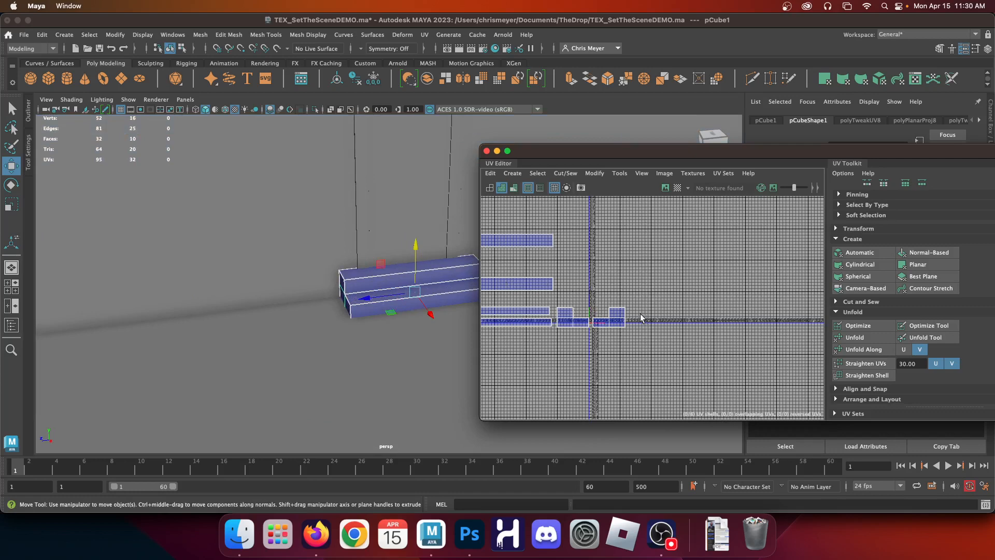
scroll(421, 276, up, 3)
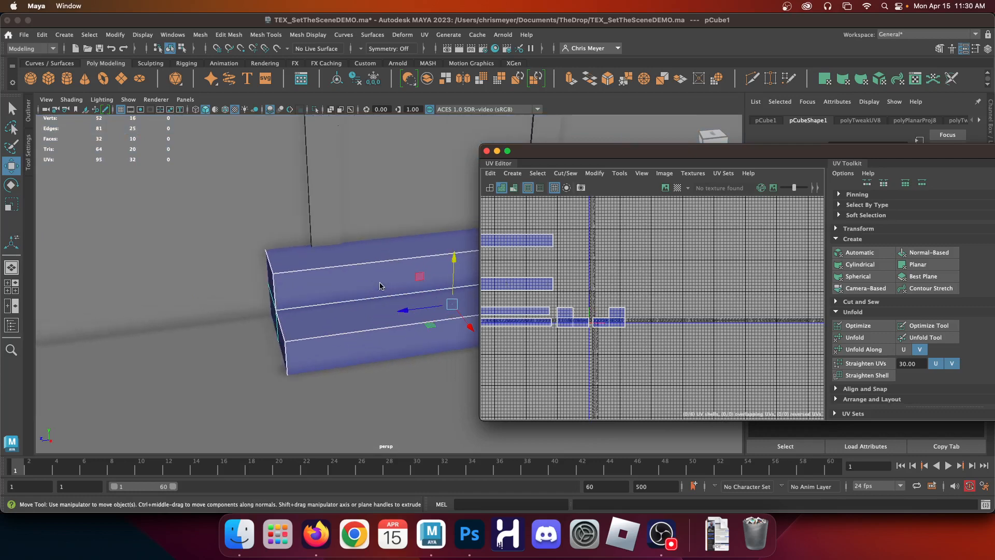
right_drag(569, 284, 526, 273)
scroll(564, 322, up, 2)
drag(705, 359, 531, 199)
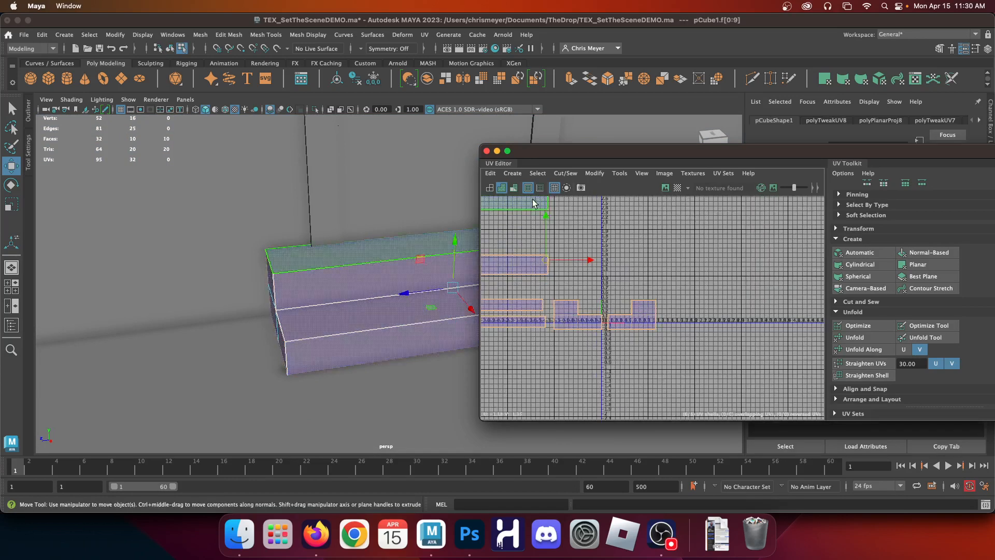
click(678, 188)
scroll(308, 300, up, 5)
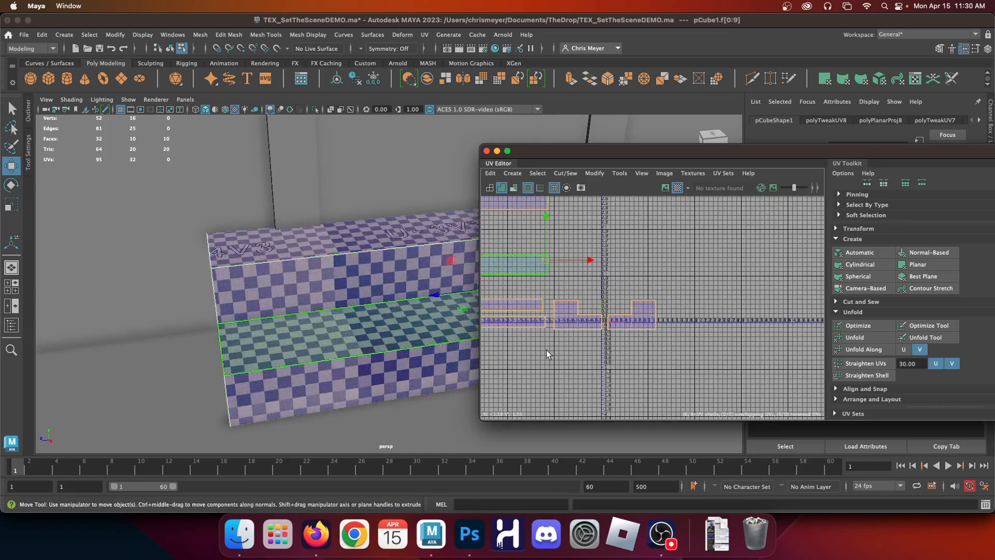
Scale up the doorstep's two riser UV shells slightly and move them above the stepped side shells
click(574, 369)
mouse_move(514, 291)
mouse_down()
mouse_move(521, 346)
mouse_move(501, 313)
mouse_move(511, 309)
mouse_move(489, 313)
mouse_move(502, 297)
mouse_up()
key(r)
key(w)
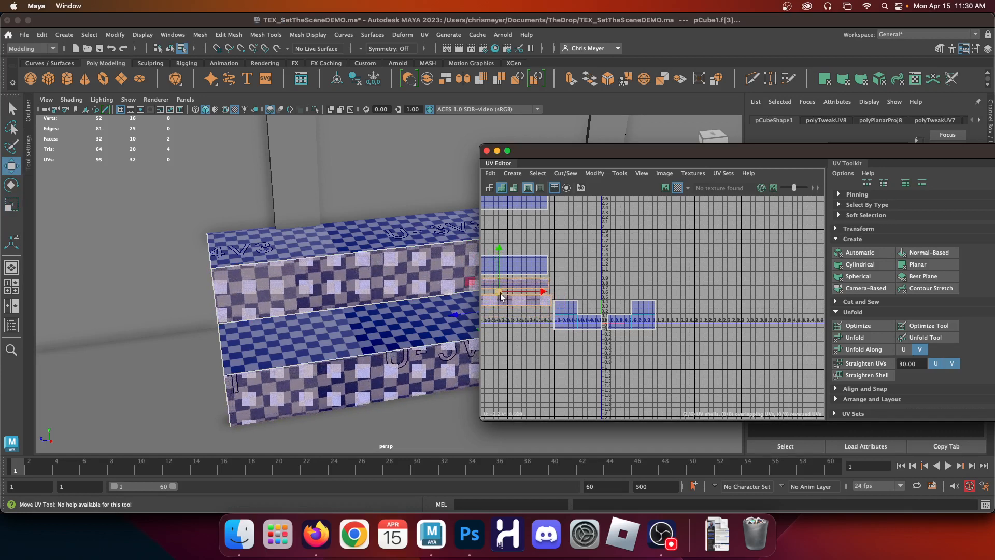
key(r)
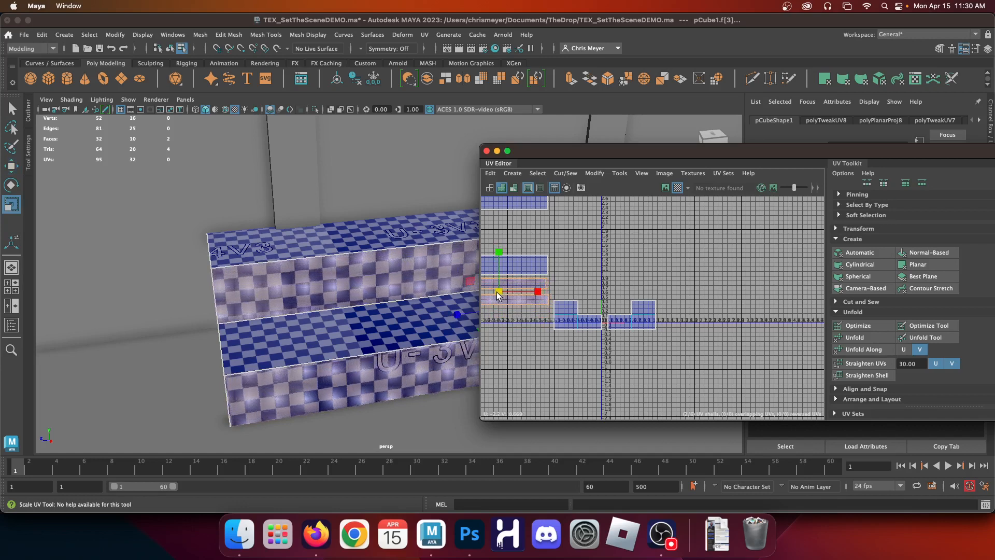
drag(500, 296, 622, 238)
key(w)
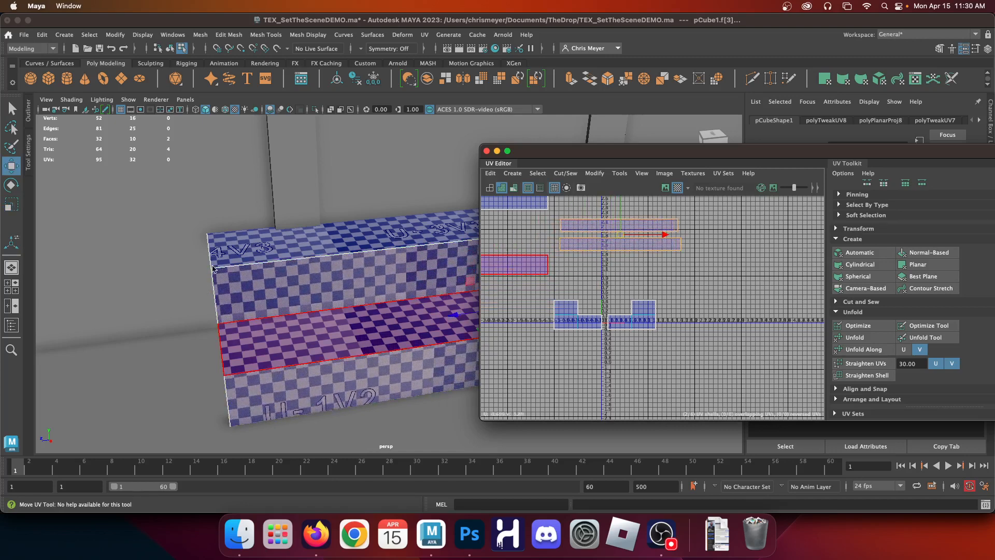
Return to object selection, select the wall-and-floor plane, and bring its wall UV shell into view
scroll(343, 269, down, 2)
scroll(342, 269, down, 3)
right_drag(373, 204, 424, 189)
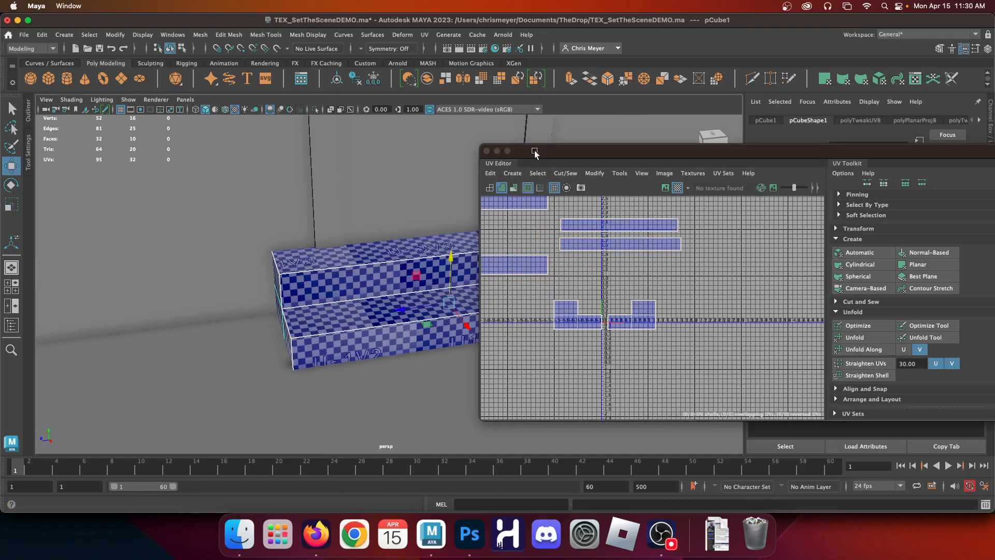
click(237, 271)
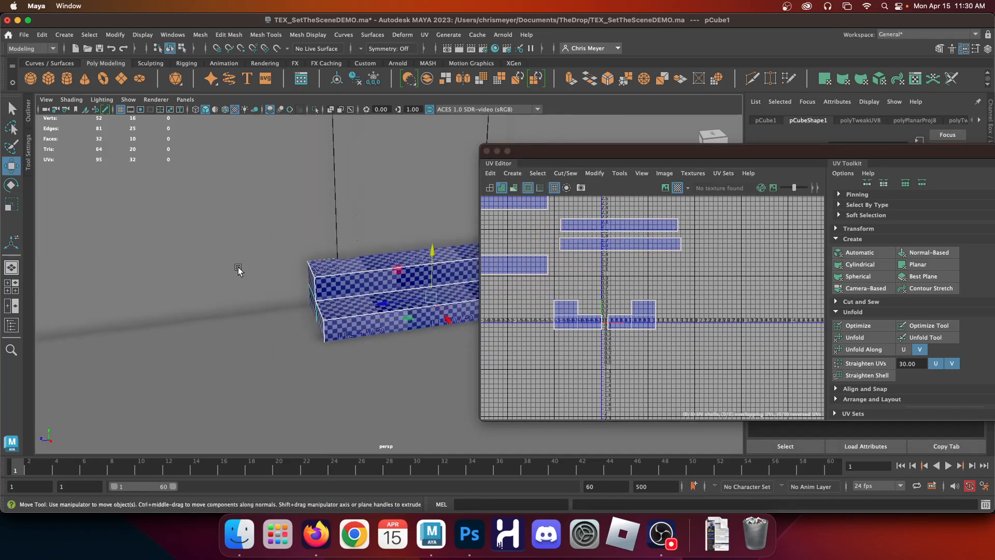
key(f)
scroll(616, 299, down, 2)
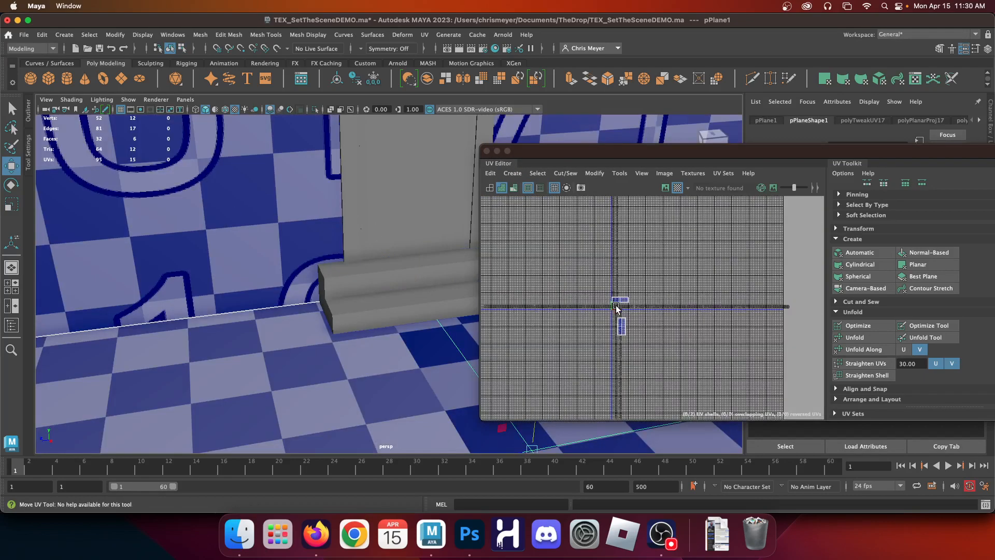
scroll(620, 303, up, 3)
scroll(622, 298, down, 3)
scroll(624, 305, up, 8)
alt+middle_drag(562, 360, 657, 315)
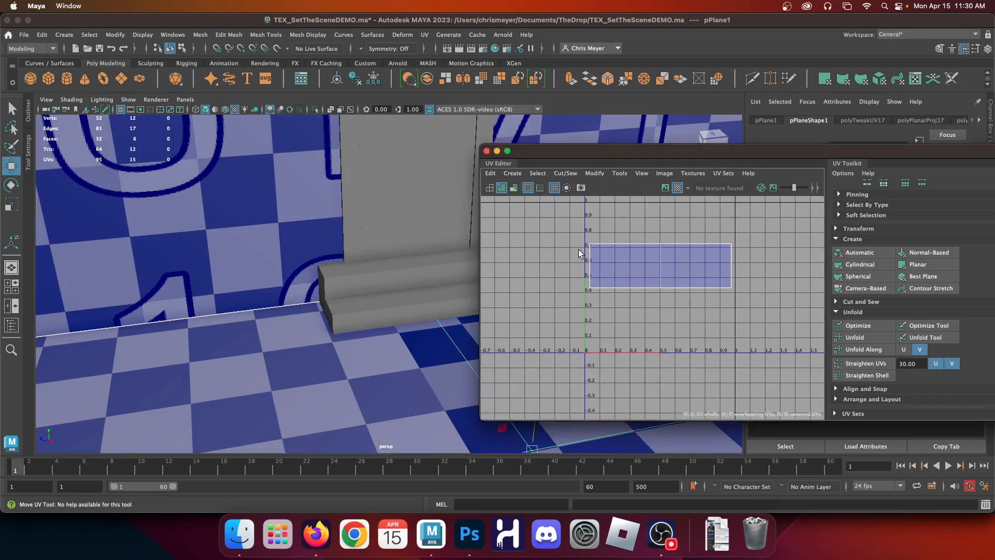
alt+middle_drag(580, 233, 569, 251)
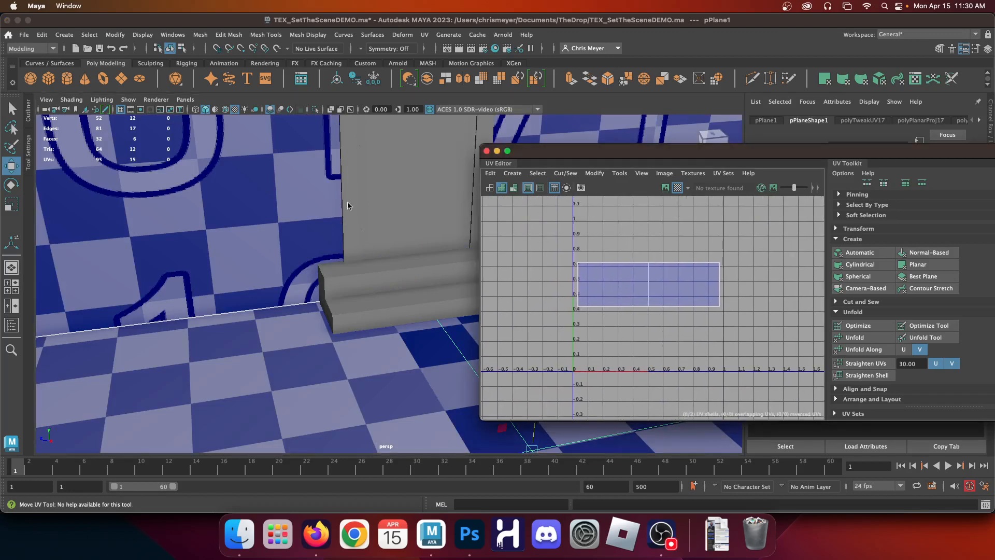
Select the plane's wall UV shell to check which faces it covers, and return to object selection
right_drag(271, 183, 363, 175)
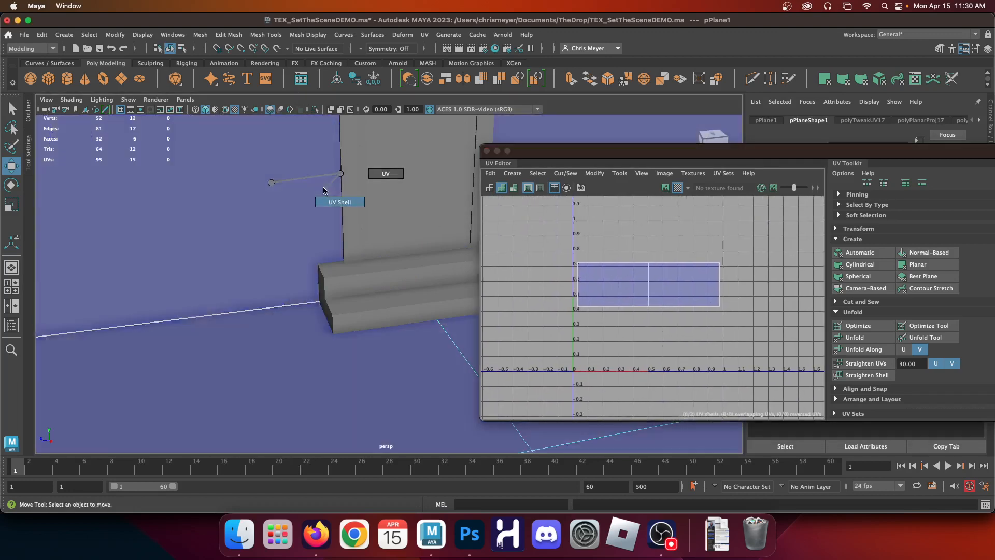
drag(570, 257, 724, 309)
click(636, 284)
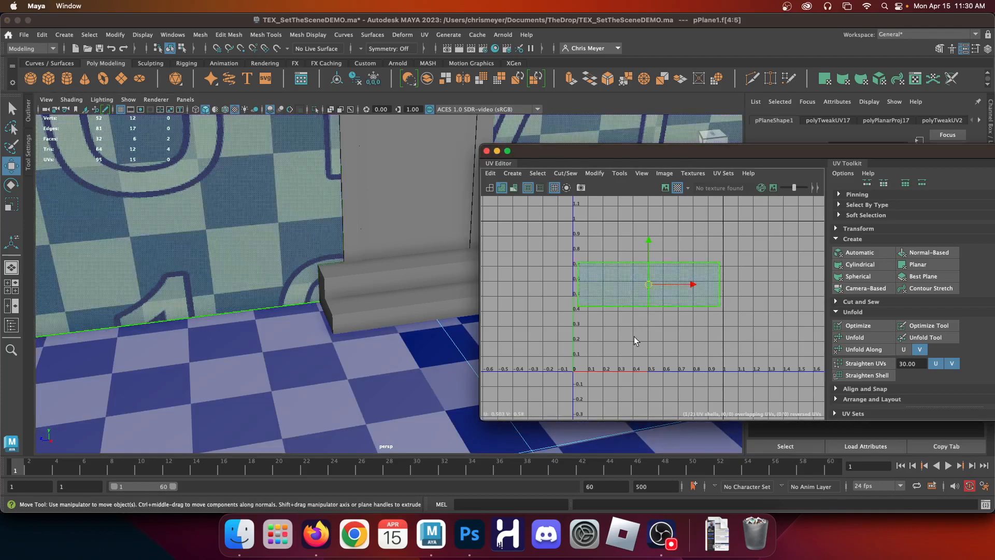
right_drag(209, 203, 259, 188)
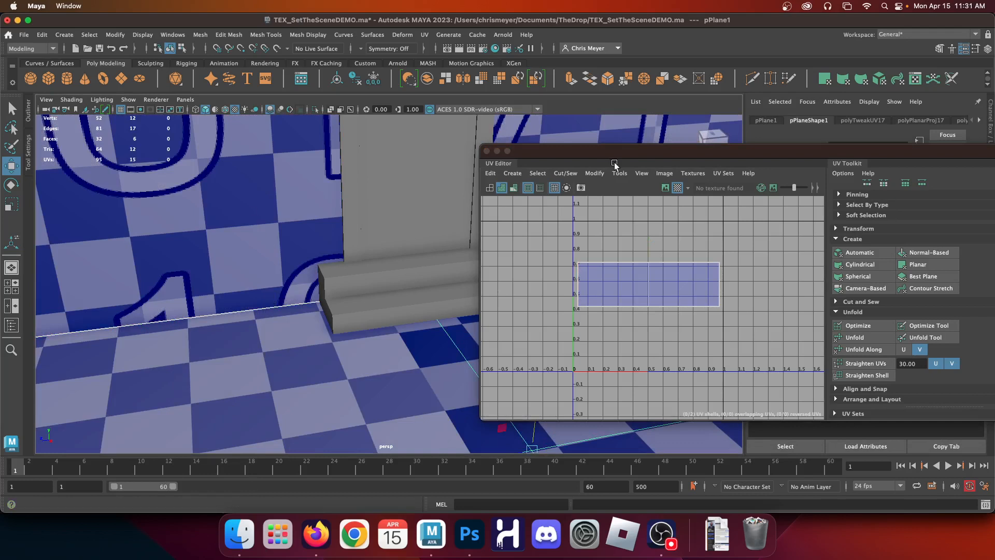
Export a PNG UV snapshot of the selected plane at 2048 px to the Desktop as VID-WALL
click(665, 173)
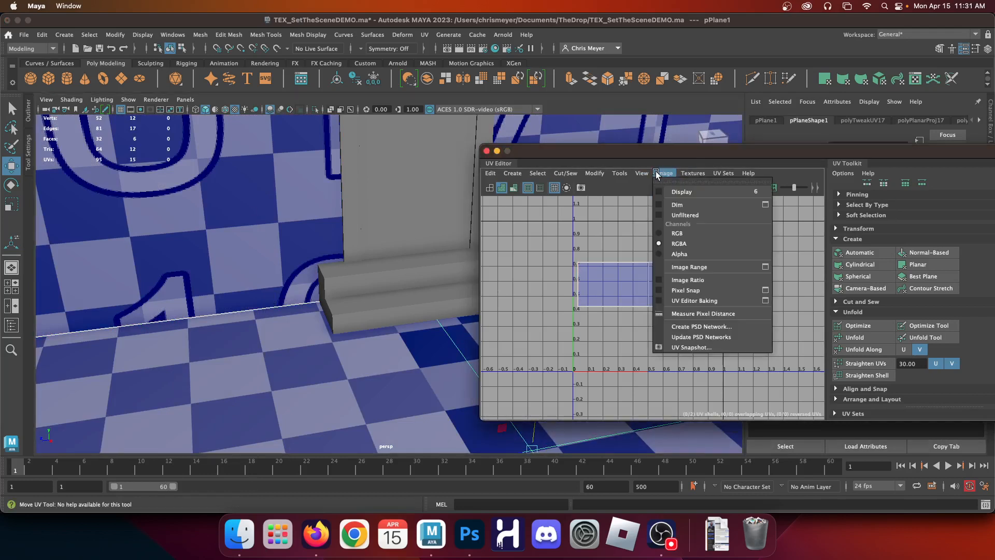
click(710, 347)
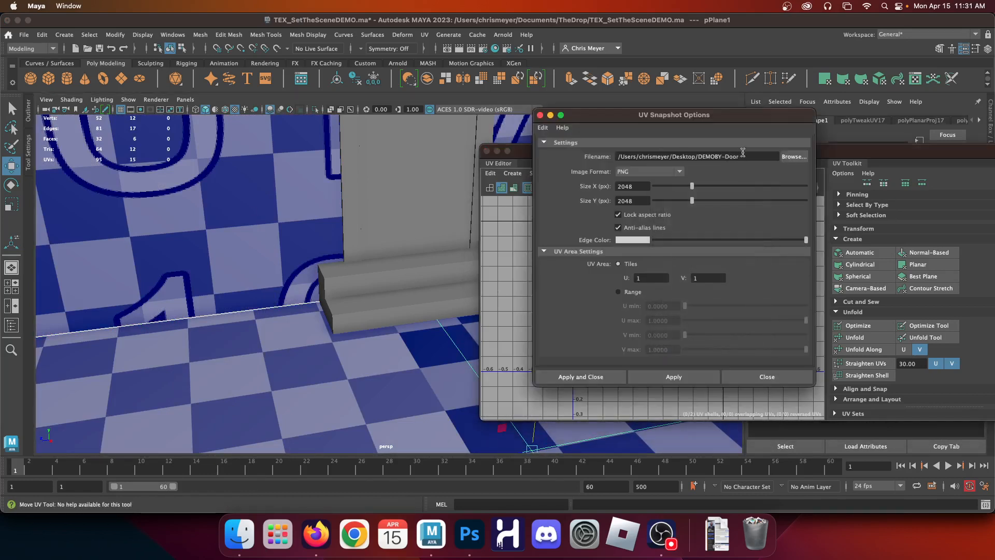
click(793, 156)
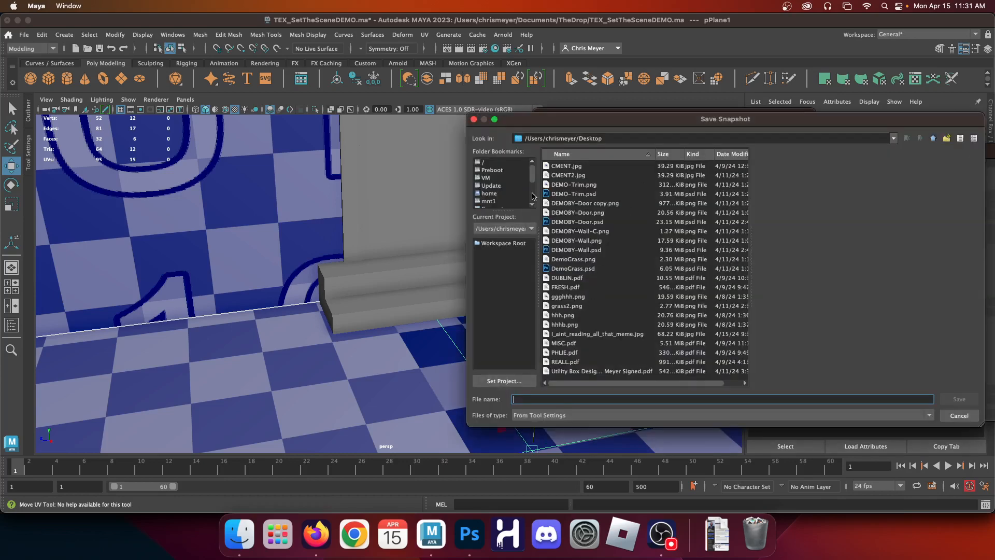
scroll(499, 185, up, 3)
click(498, 178)
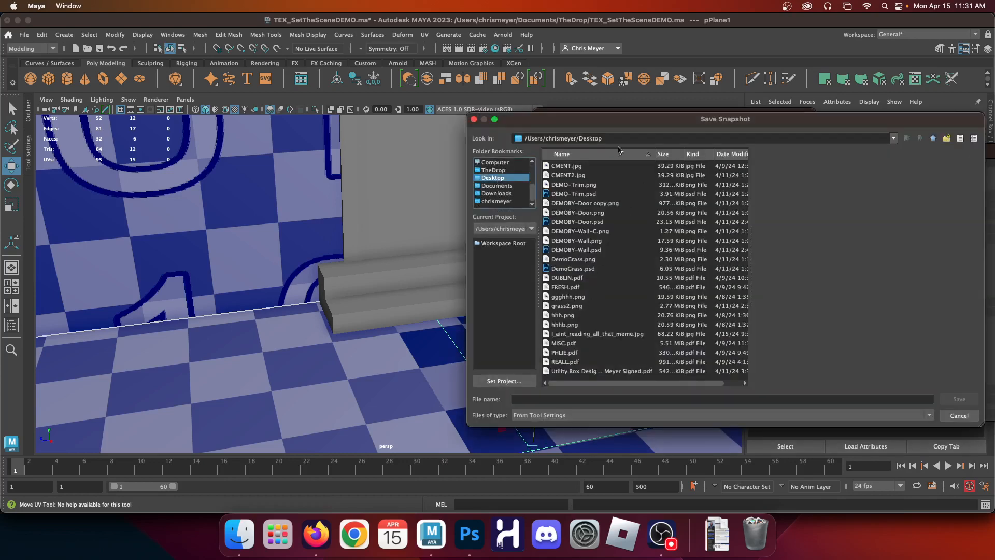
click(596, 398)
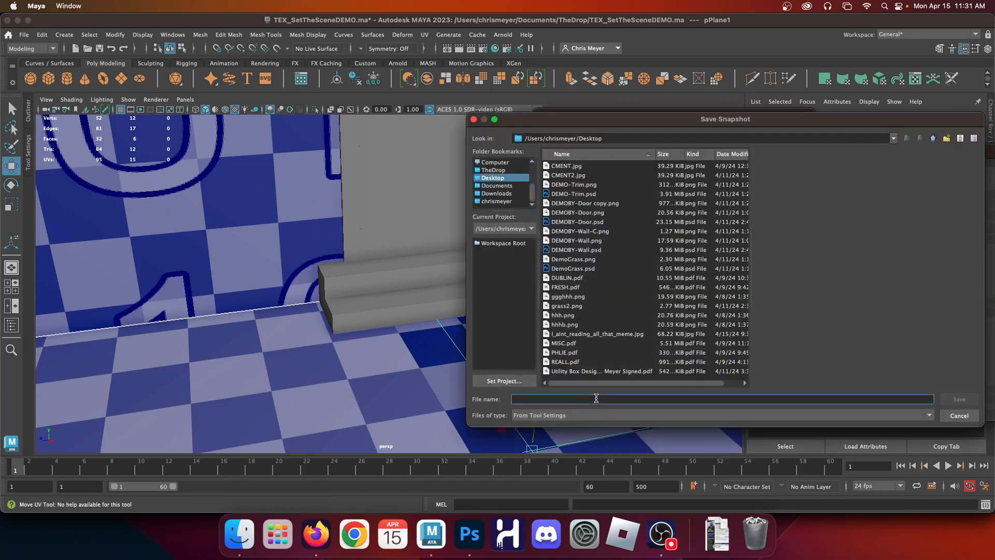
text(Vi)
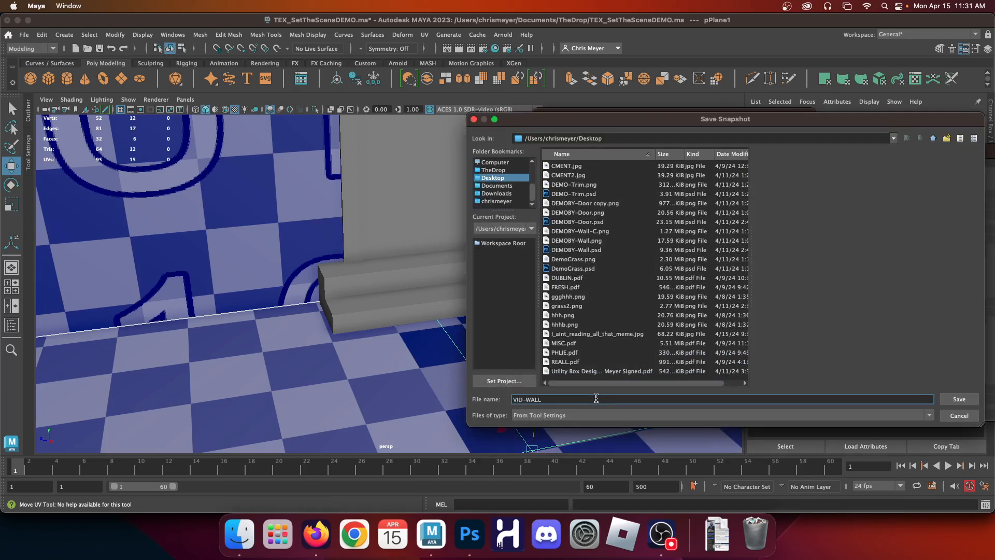
click(959, 399)
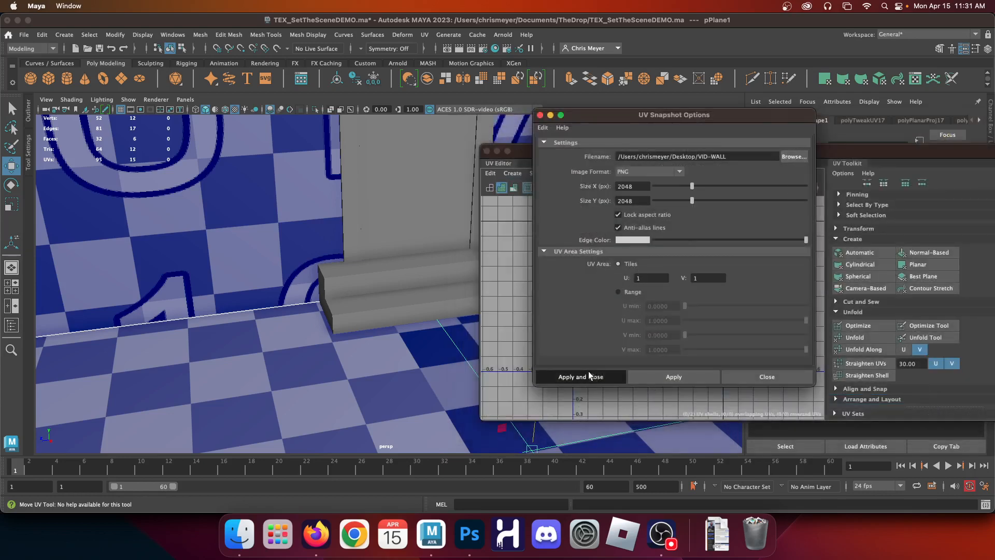
click(565, 377)
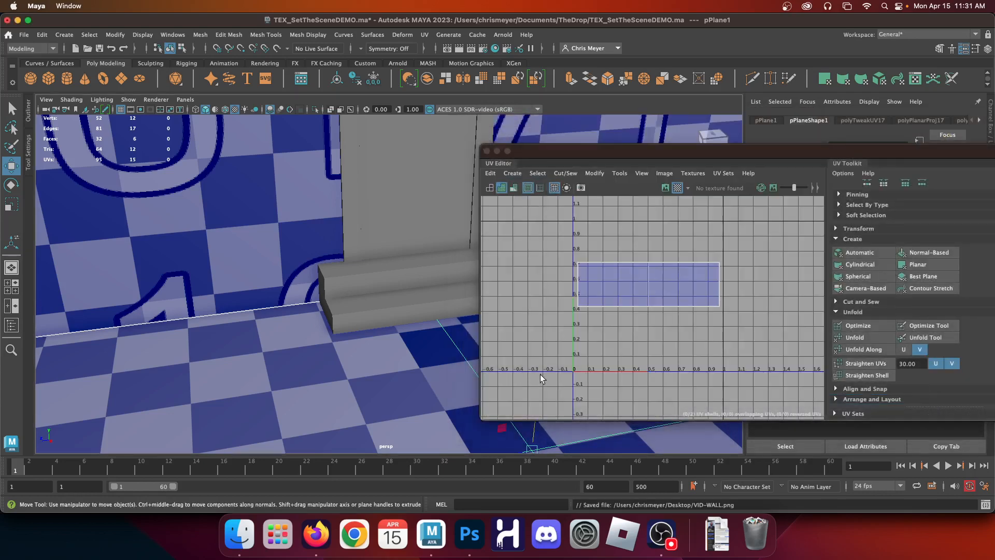
Switch to Photoshop and close the open seating chart document, saving its changes
alt+drag(255, 291, 305, 322)
click(469, 533)
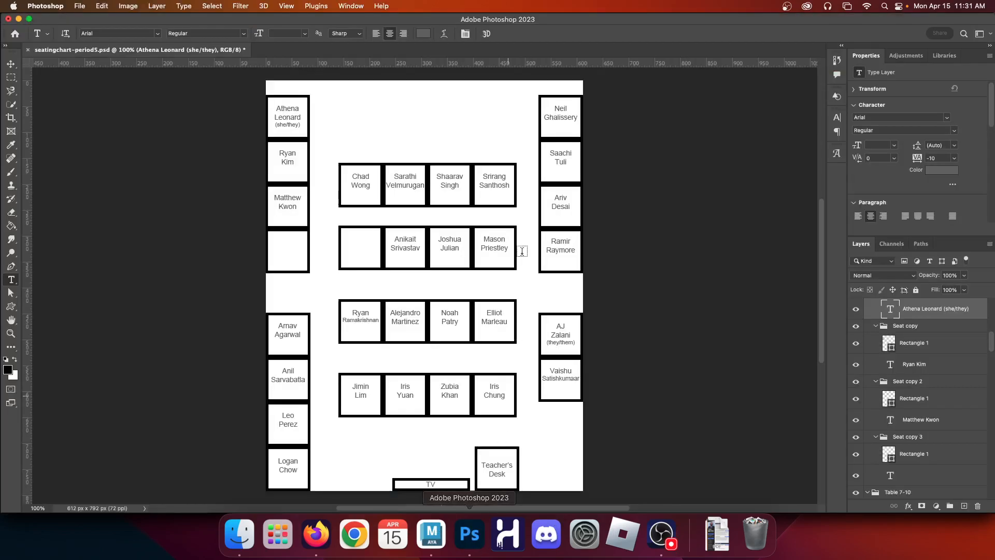
click(28, 50)
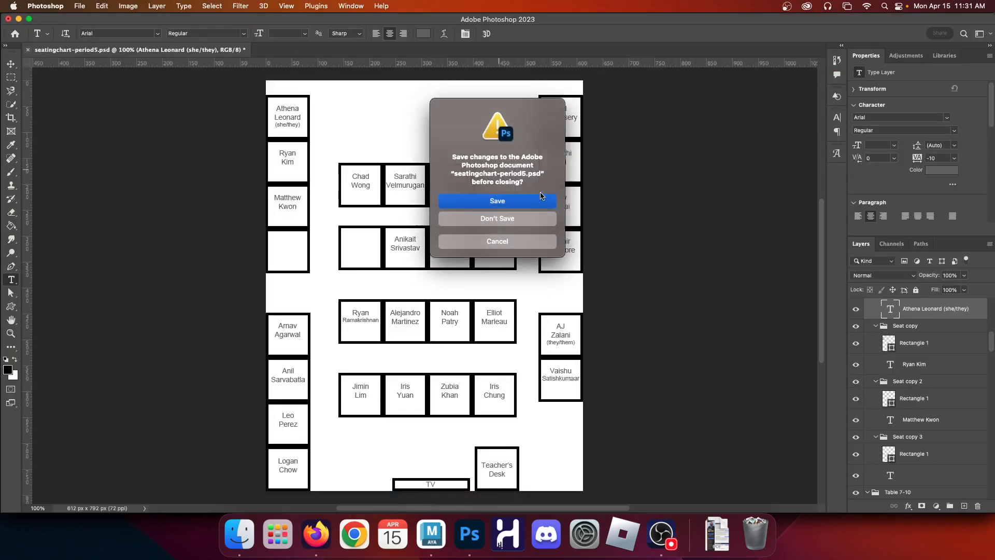
click(497, 202)
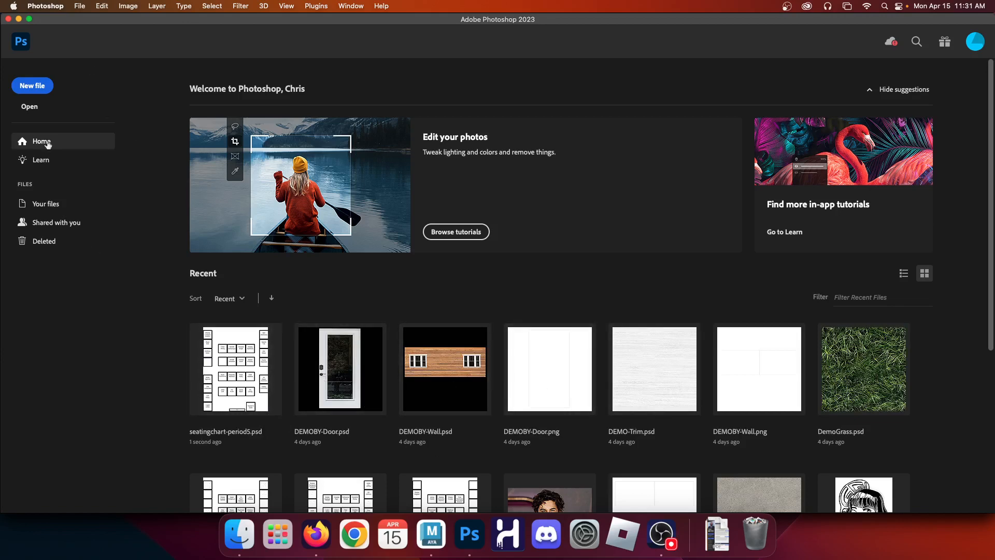
Find VID-WALL.png in the Desktop folder in Finder, preview it, and open it in Photoshop
click(239, 533)
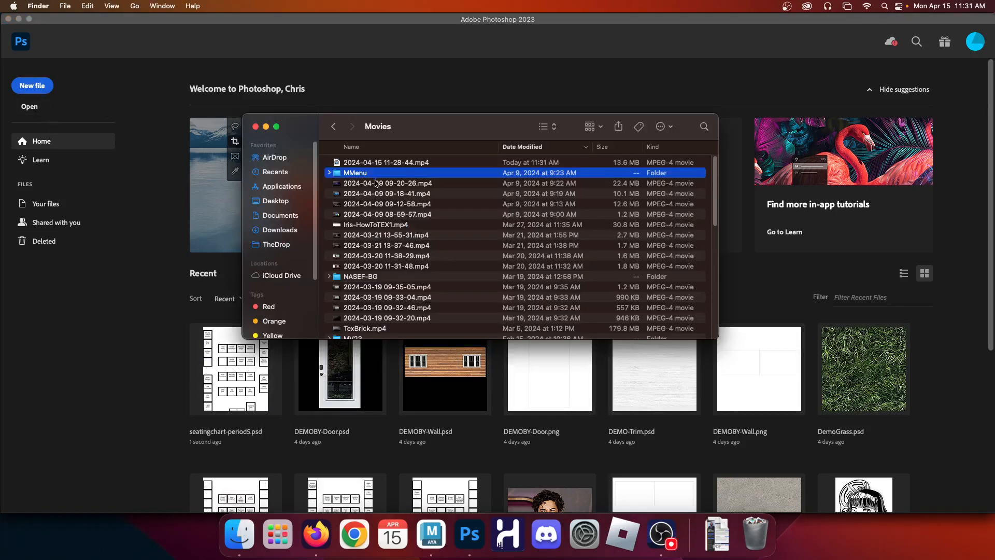
click(276, 203)
click(392, 164)
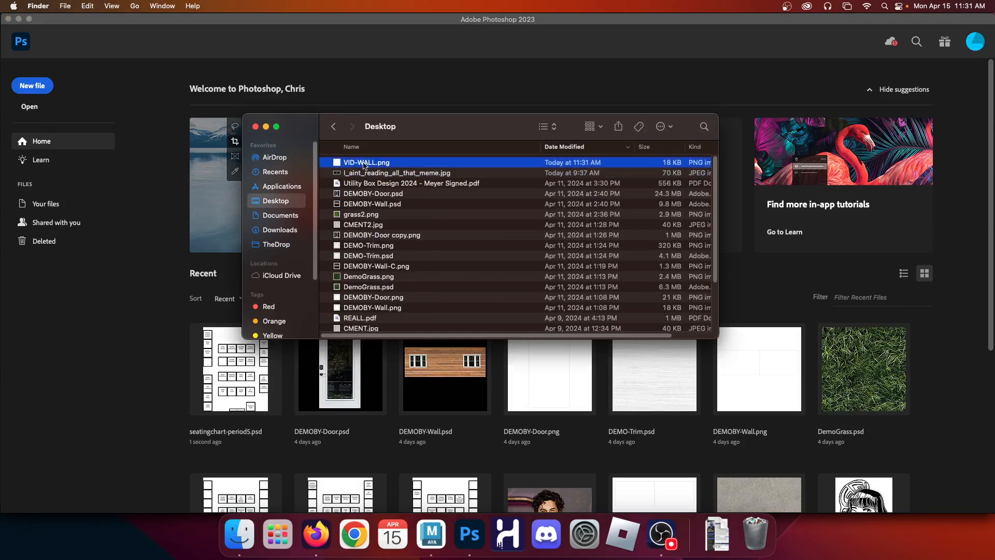
key(space)
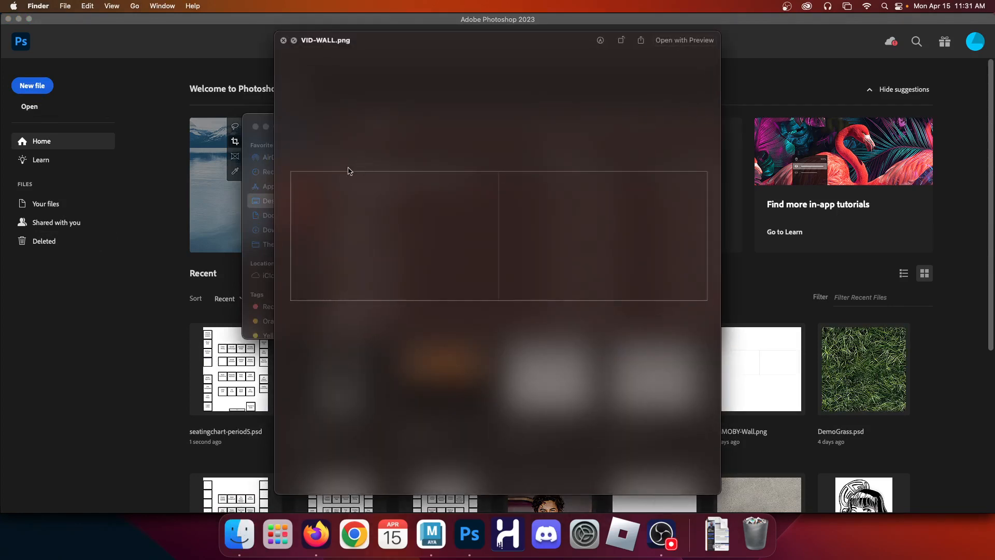
key(space)
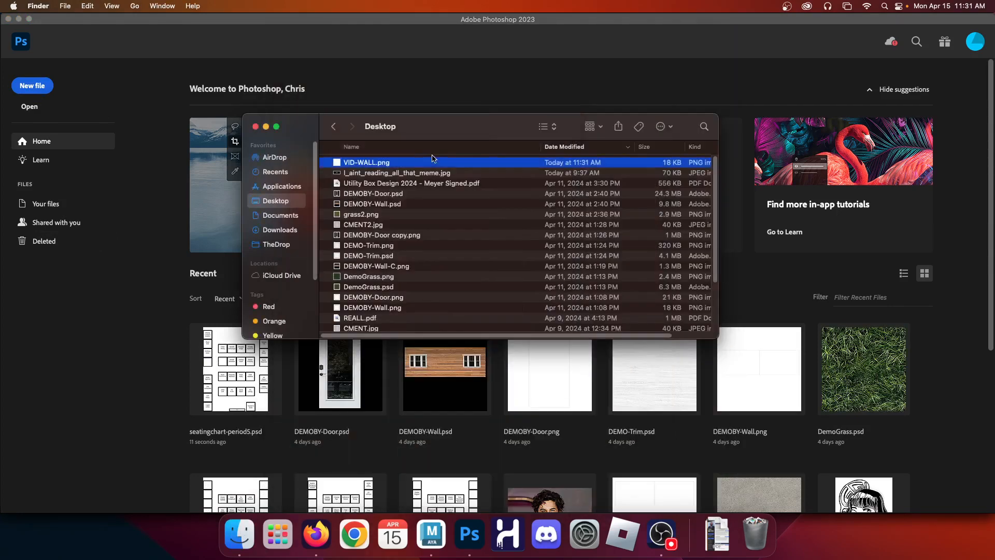
drag(388, 165, 469, 534)
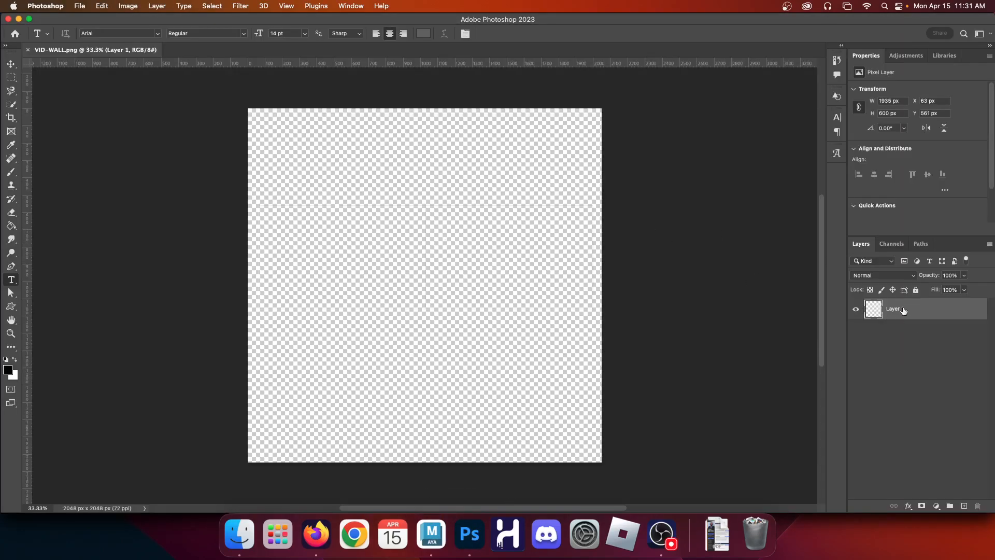
Add a new layer to the VID-WALL document and place it beneath the UV snapshot layer
click(856, 310)
key(super+plus)
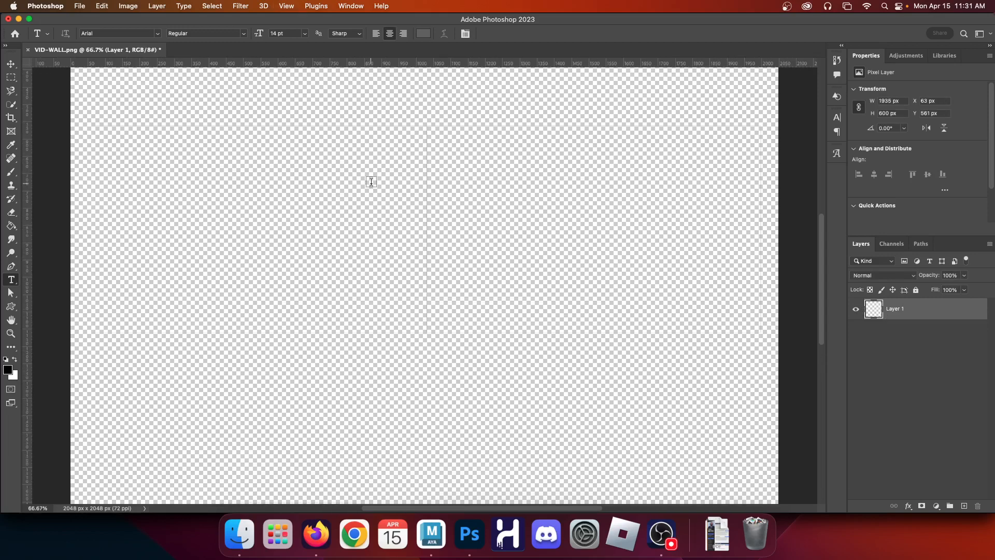
key(super+minus)
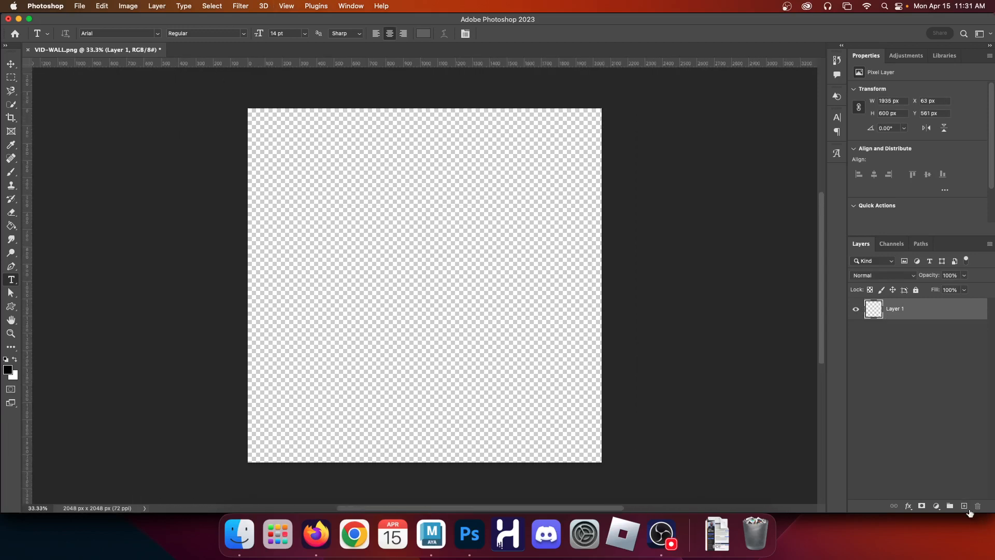
click(965, 506)
drag(911, 310, 912, 383)
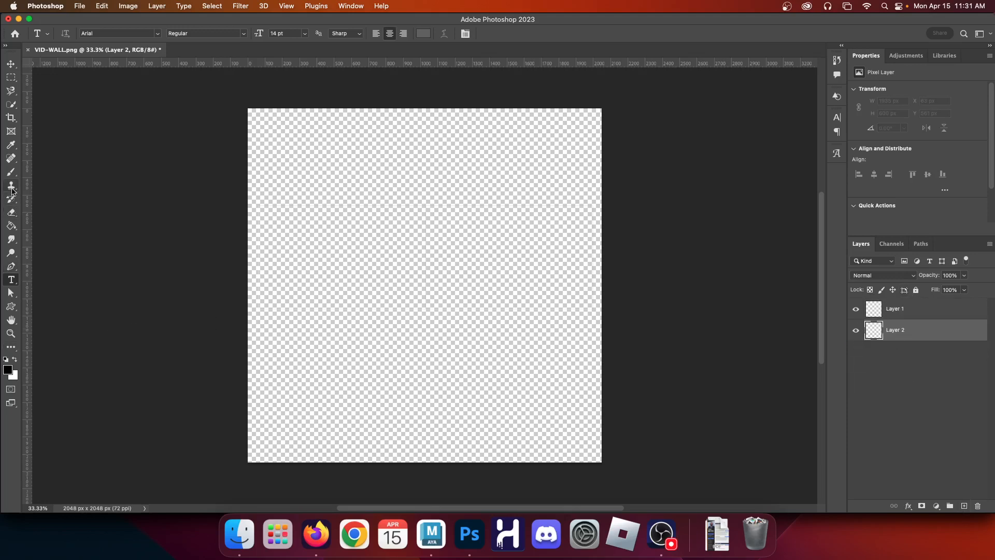
Fill the new lower layer with black using the Paint Bucket and toggle the UV snapshot layer's visibility to check its lines
click(10, 226)
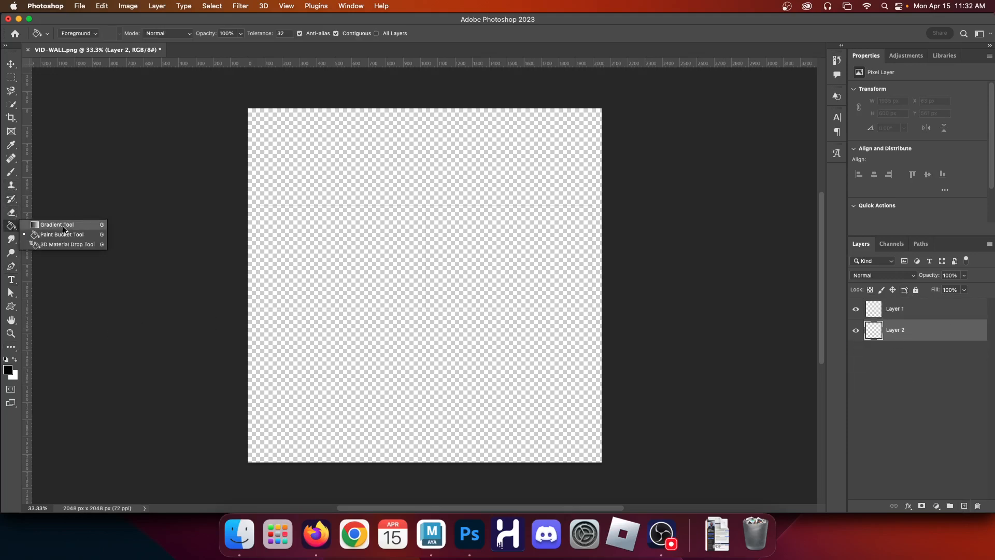
click(68, 239)
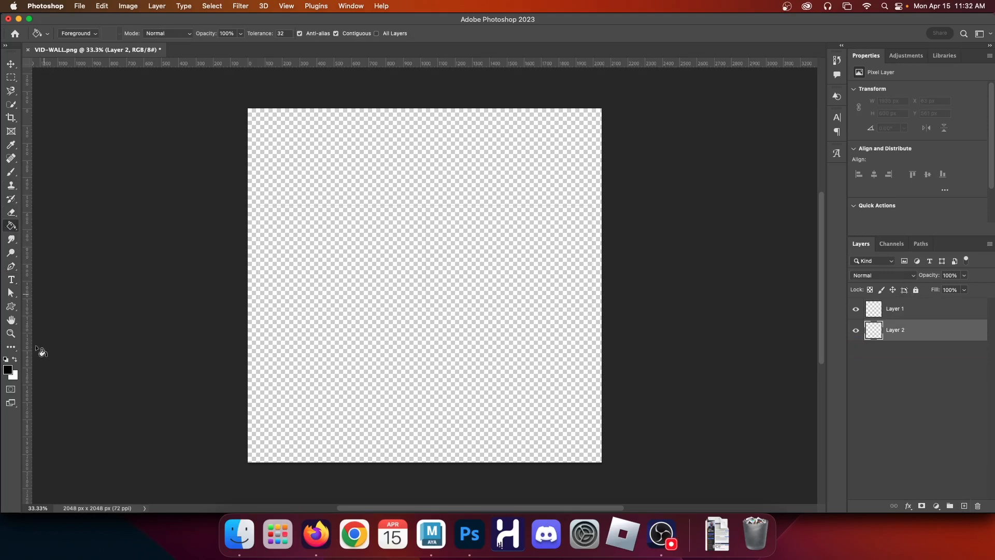
click(345, 368)
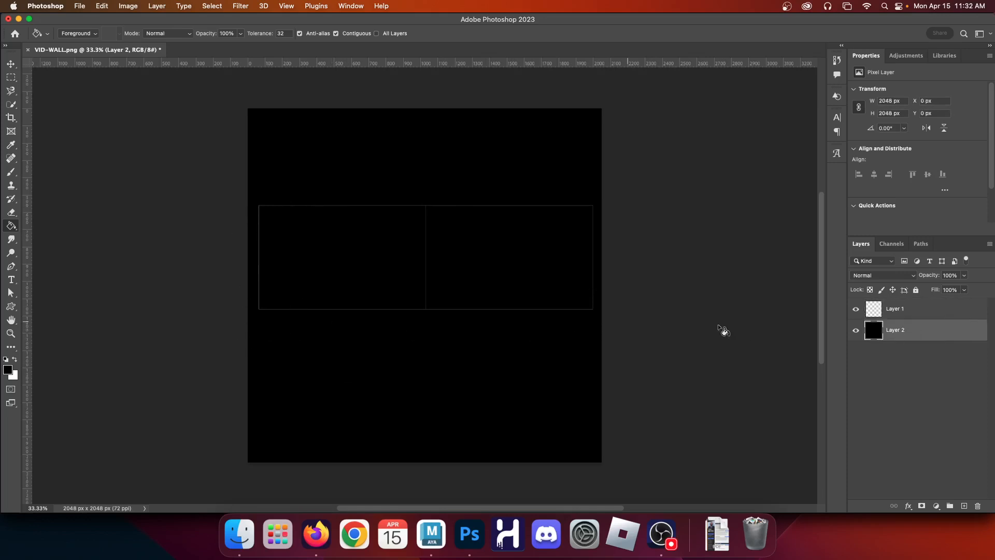
click(887, 310)
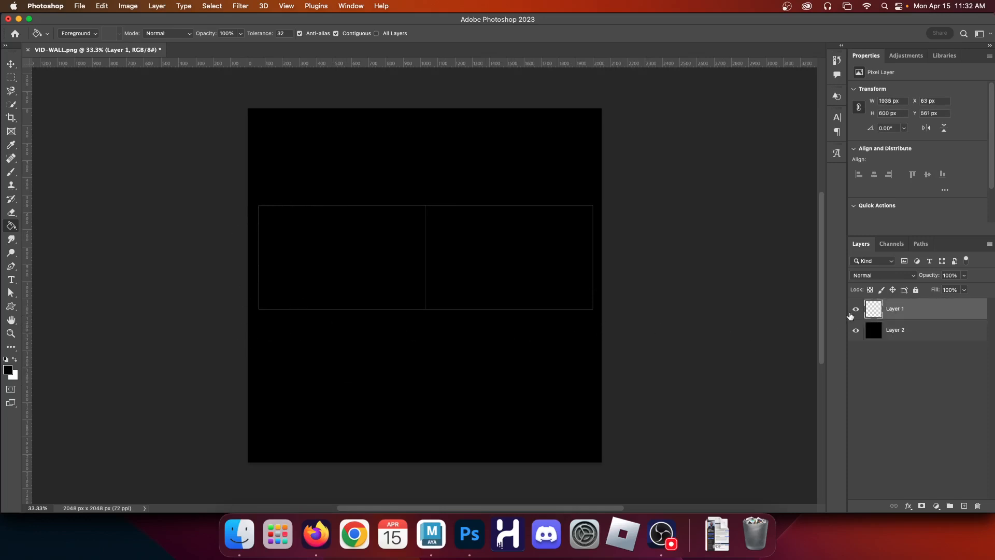
click(855, 310)
click(856, 310)
Switch to Firefox and run a Google image search for "peeling black painted metal"
click(316, 534)
click(733, 47)
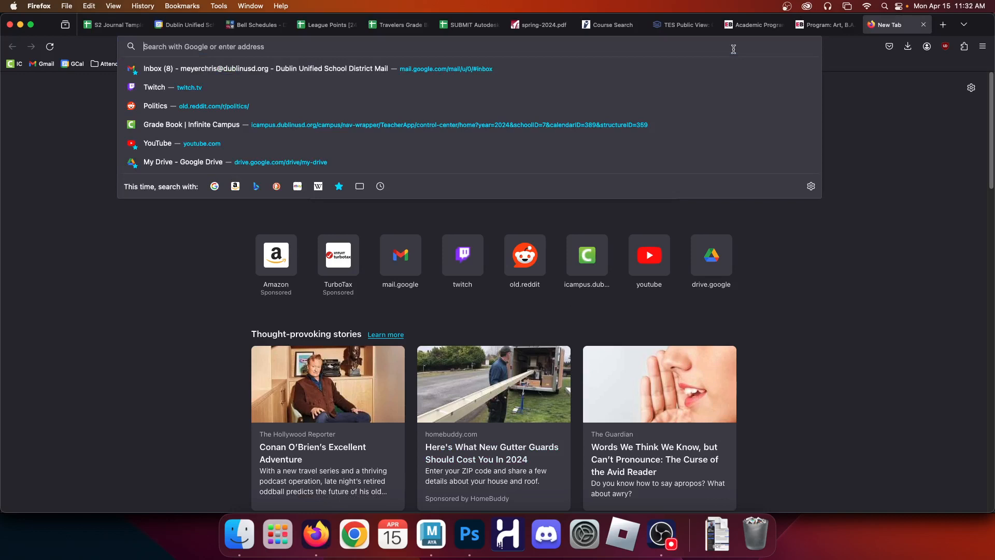
text(peeling black)
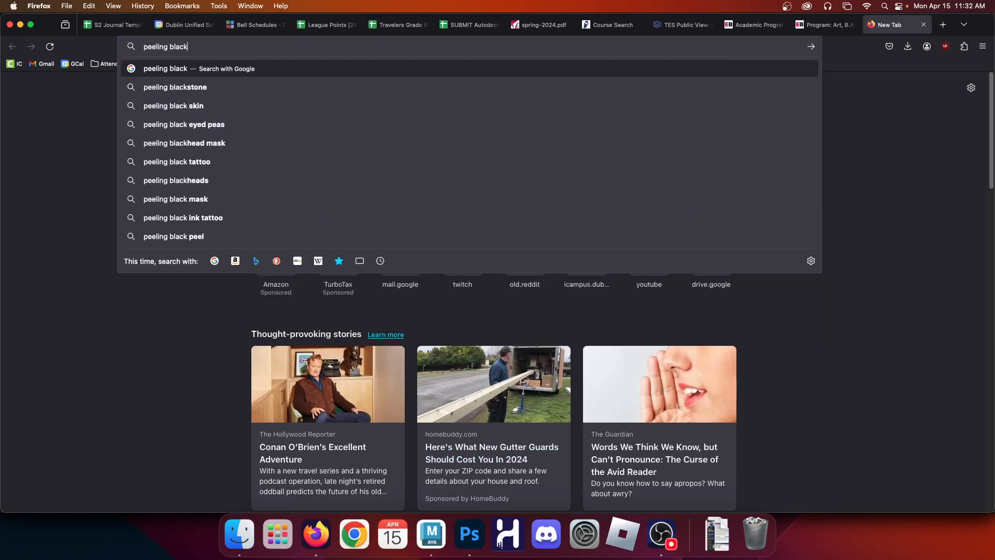
text( painted metal)
key(Return)
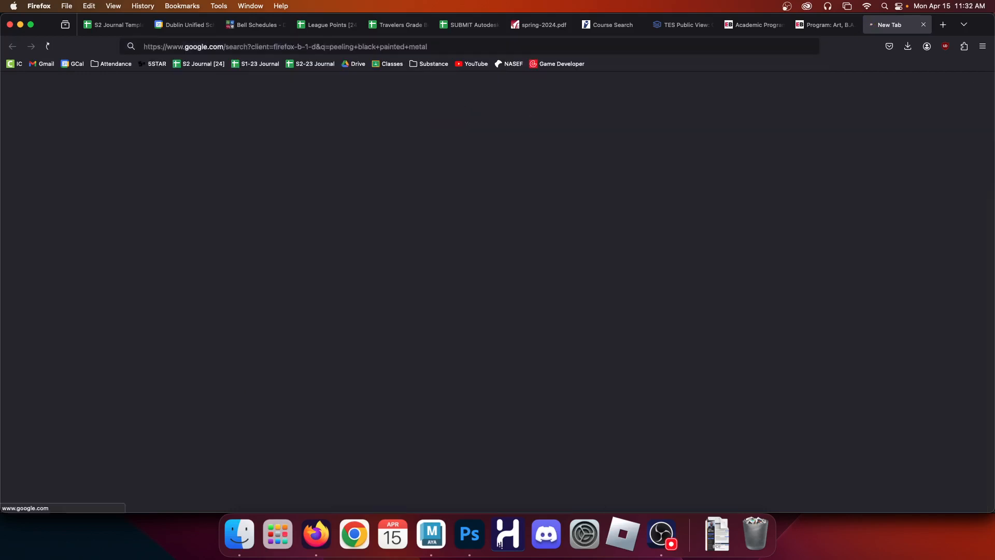
click(156, 130)
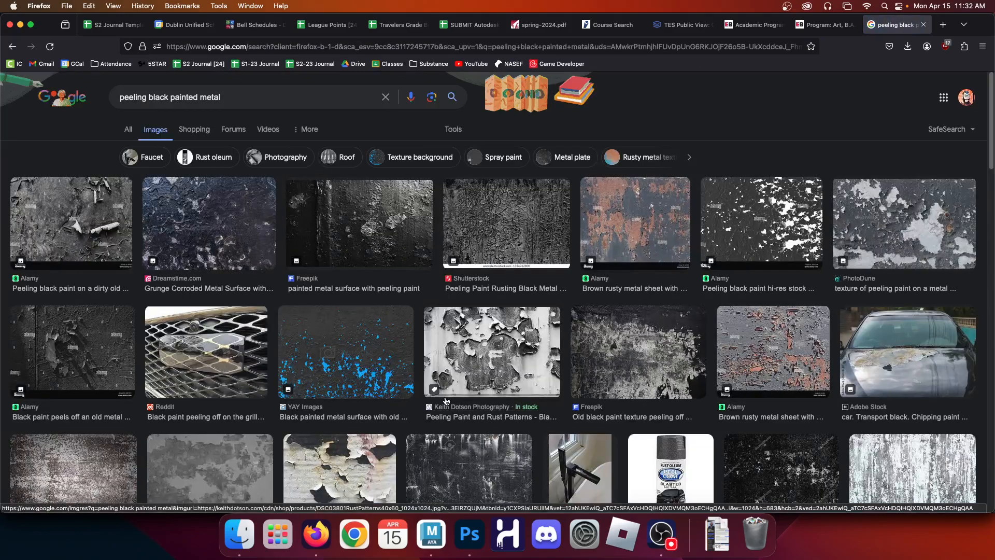
Browse the image results for peeling black painted metal and preview the green peeling metal wall photo from Freerange Stock
scroll(613, 388, down, 5)
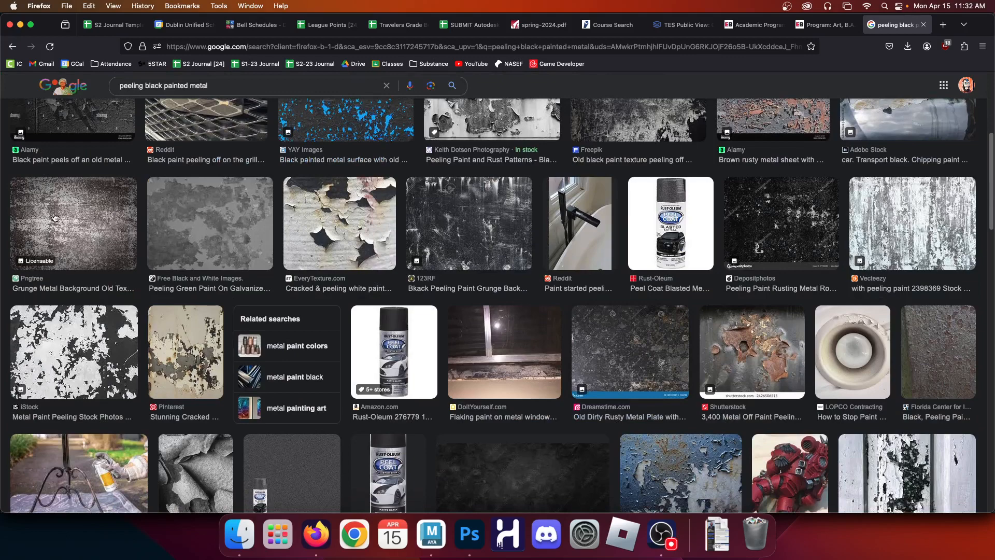
scroll(535, 260, down, 5)
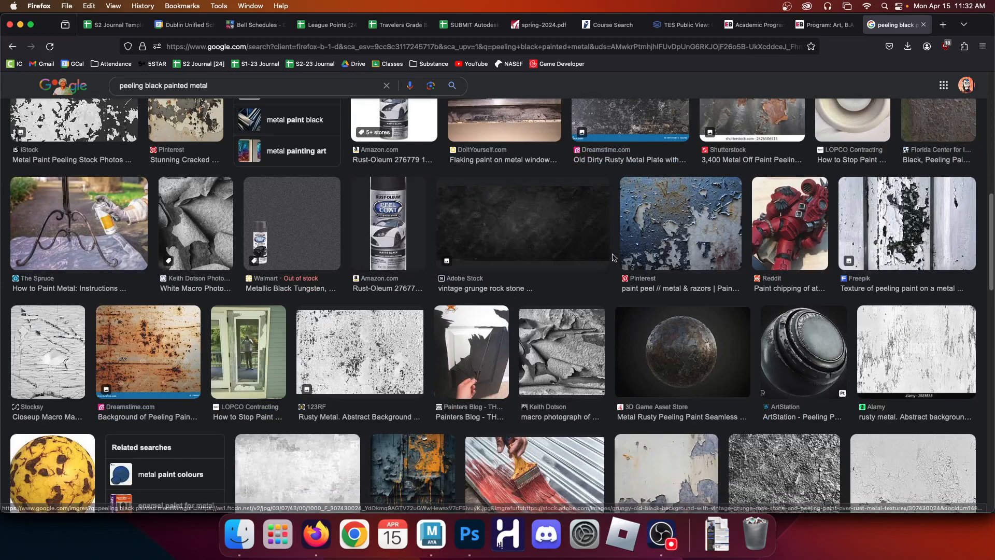
scroll(588, 266, down, 3)
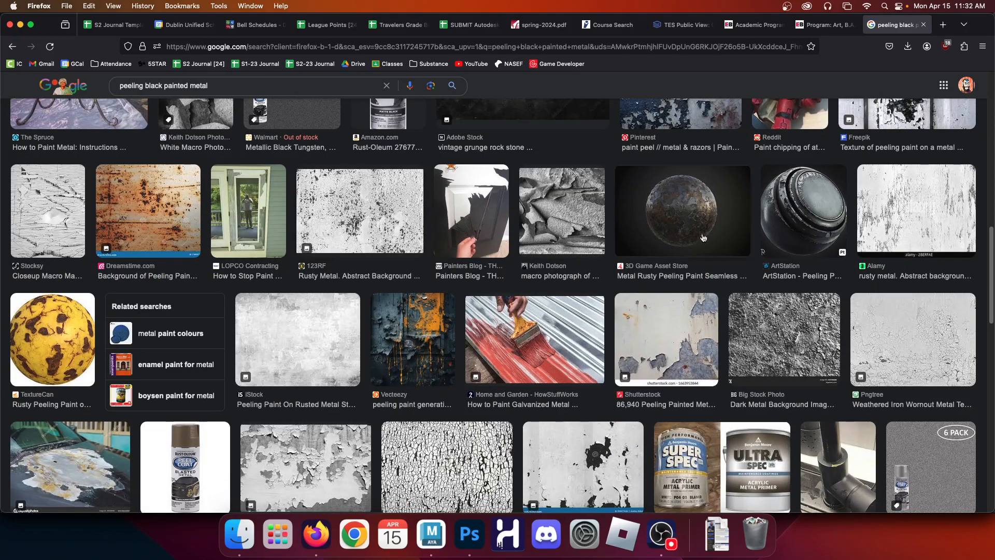
scroll(596, 259, down, 5)
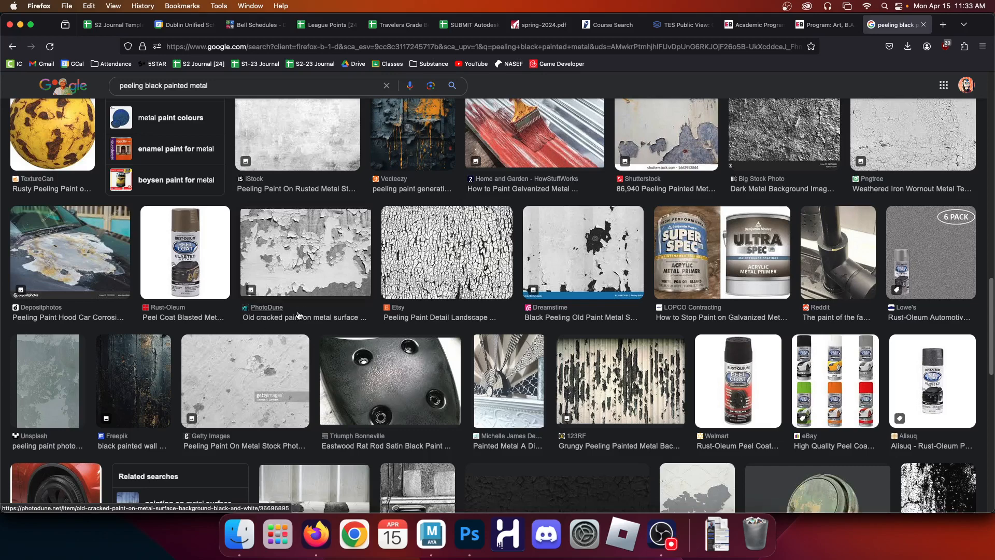
scroll(728, 270, down, 4)
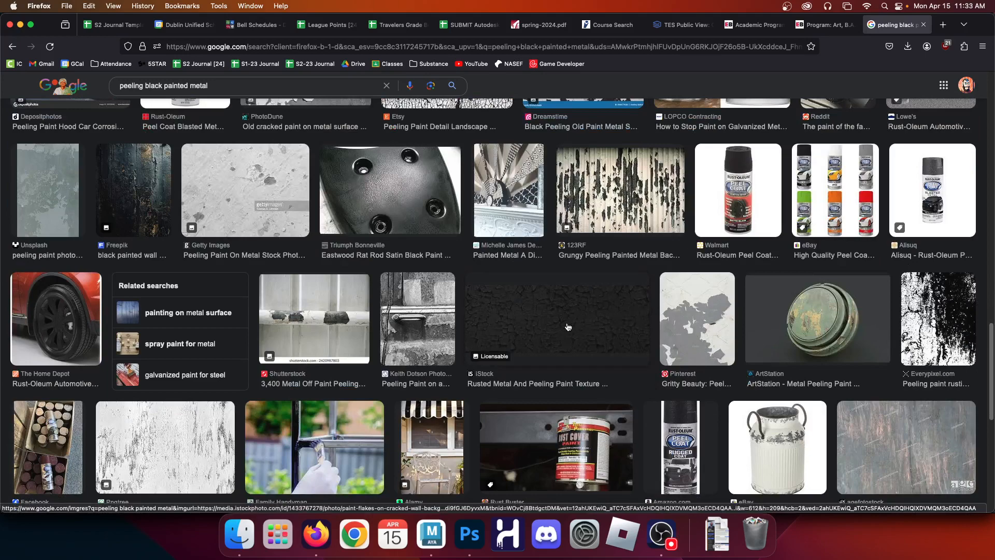
scroll(186, 424, down, 5)
scroll(187, 424, down, 1)
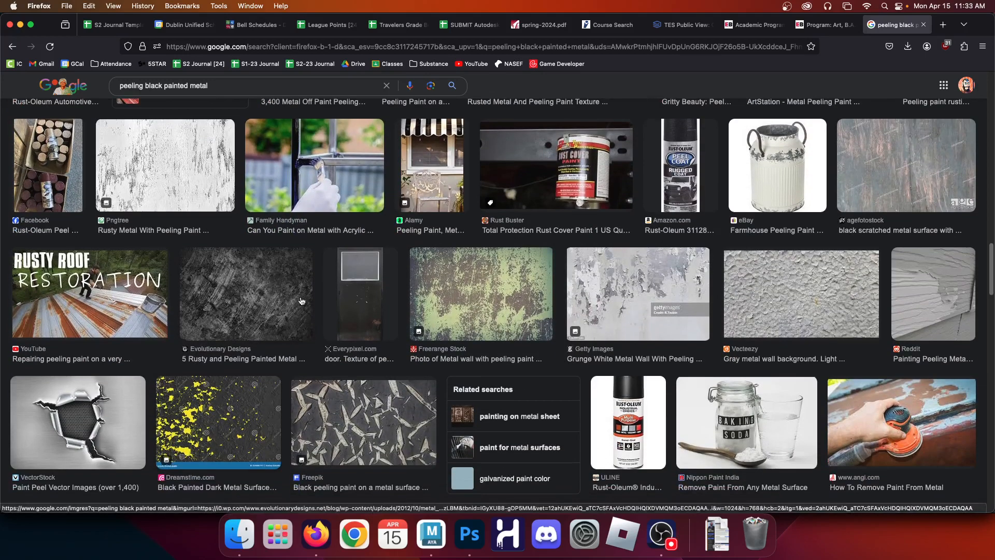
click(452, 281)
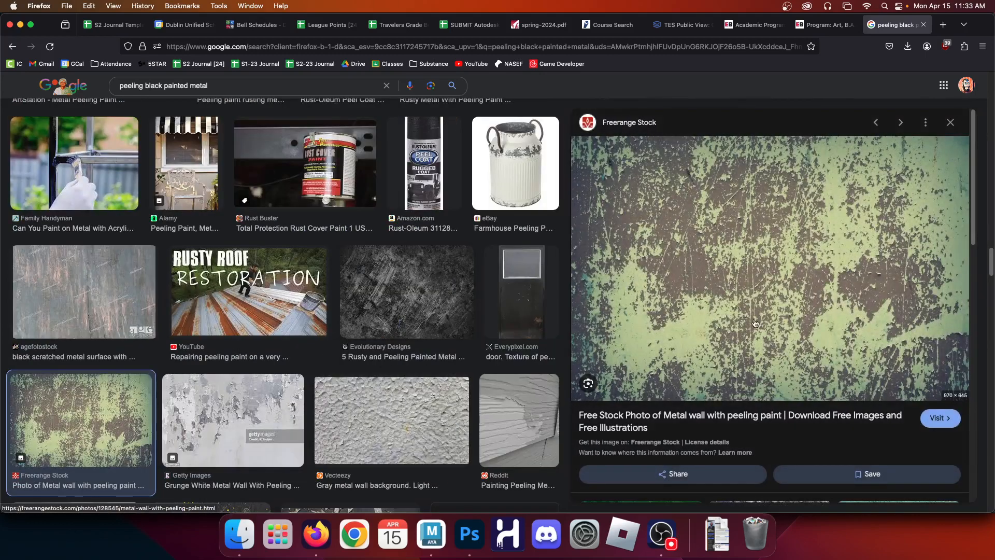
right_click(731, 211)
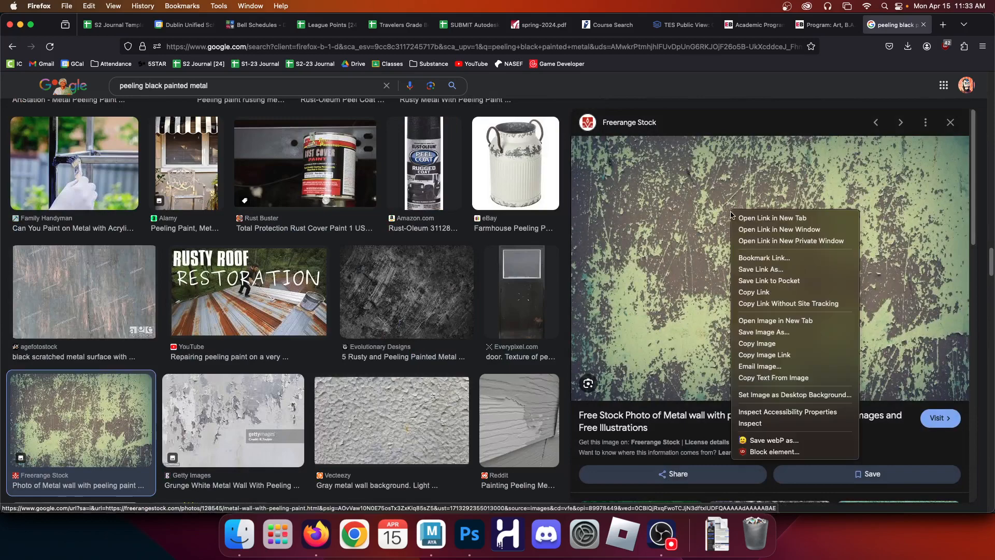
click(701, 94)
Look further through the image results, previewing the iStock, Alamy, 123RF and Pngtree peeling paint textures
scroll(409, 290, down, 6)
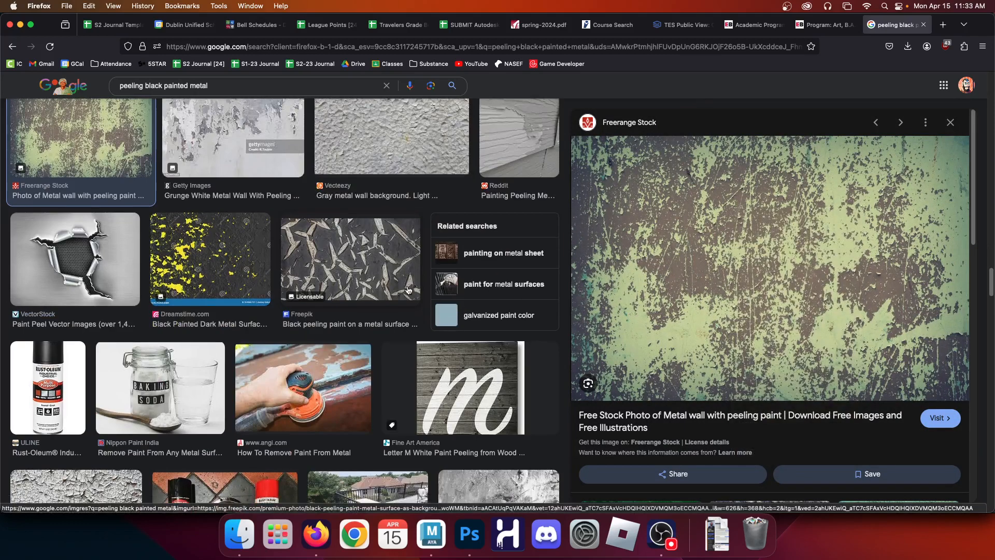
scroll(409, 290, down, 7)
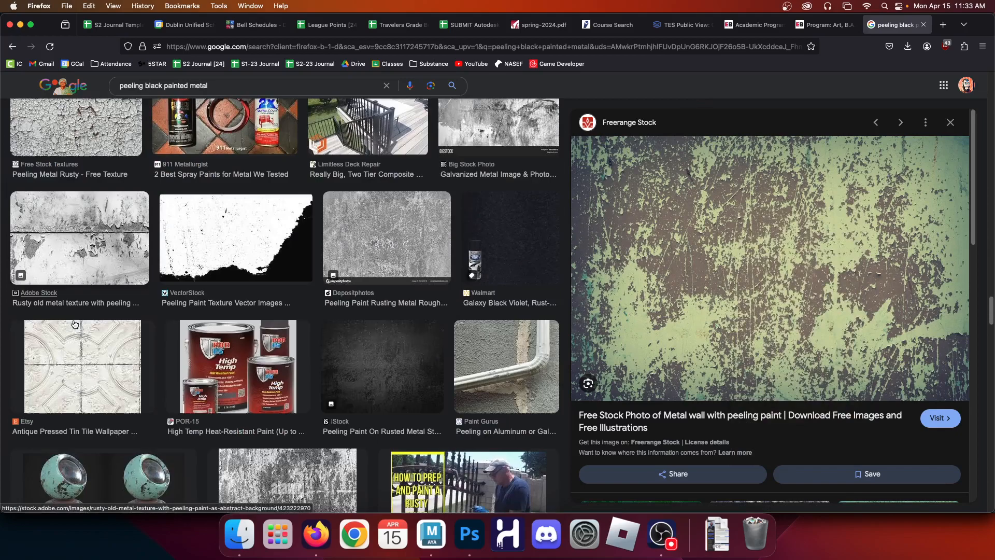
click(368, 356)
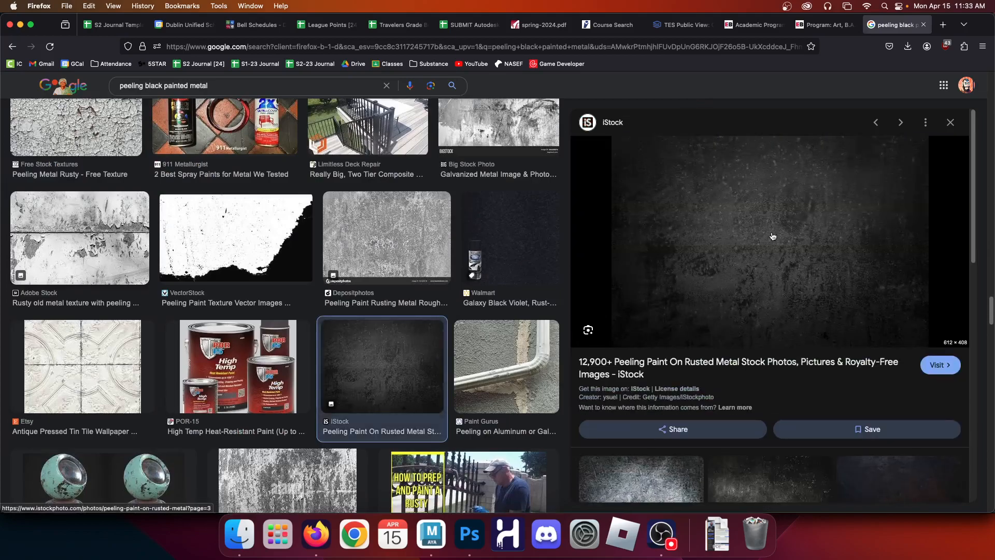
scroll(249, 221, down, 6)
click(248, 221)
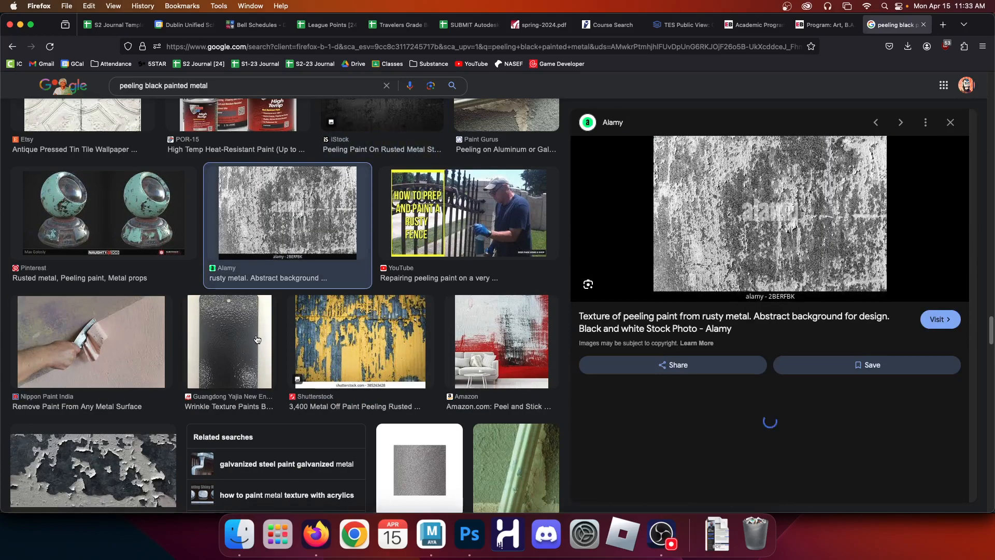
scroll(271, 347, down, 4)
click(343, 340)
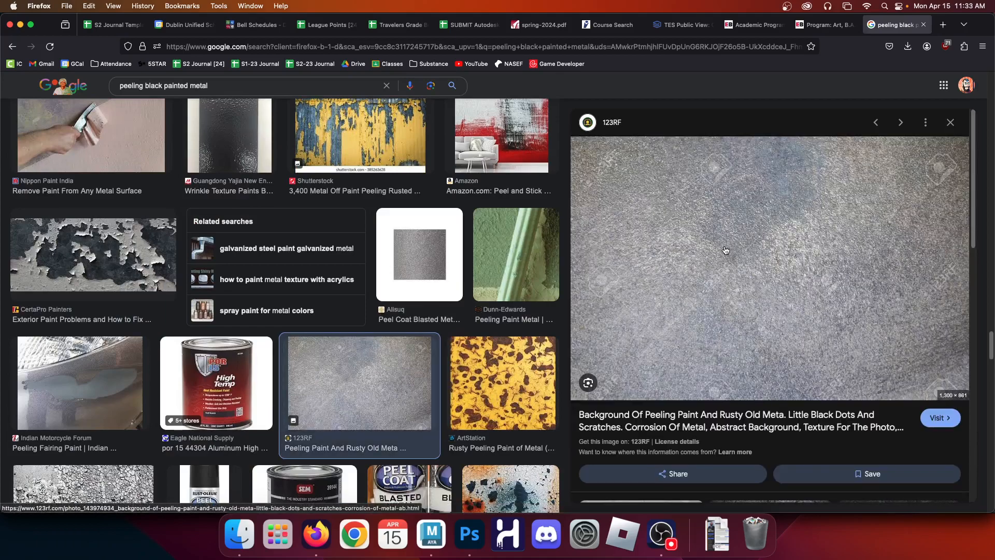
scroll(343, 339, down, 1)
scroll(344, 339, down, 5)
click(90, 236)
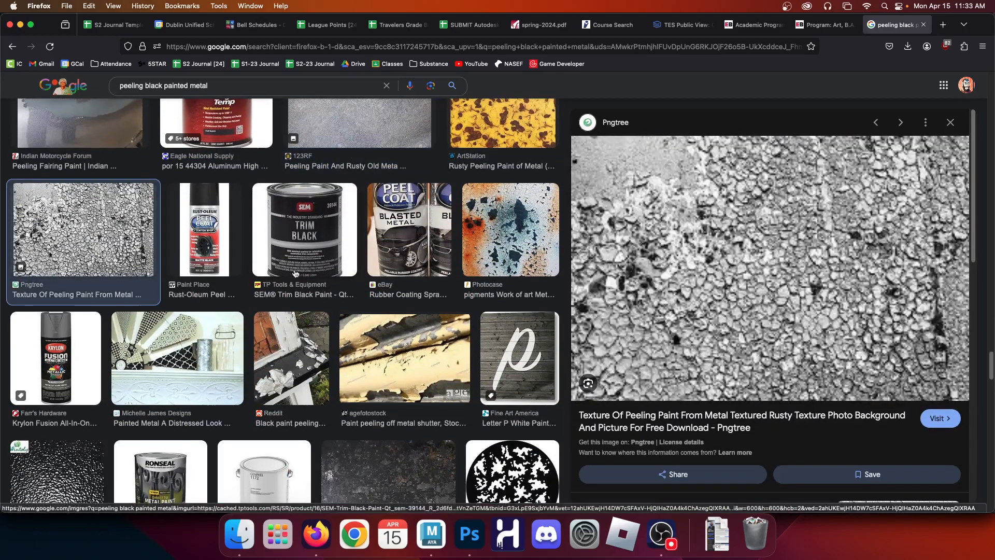
scroll(393, 306, down, 3)
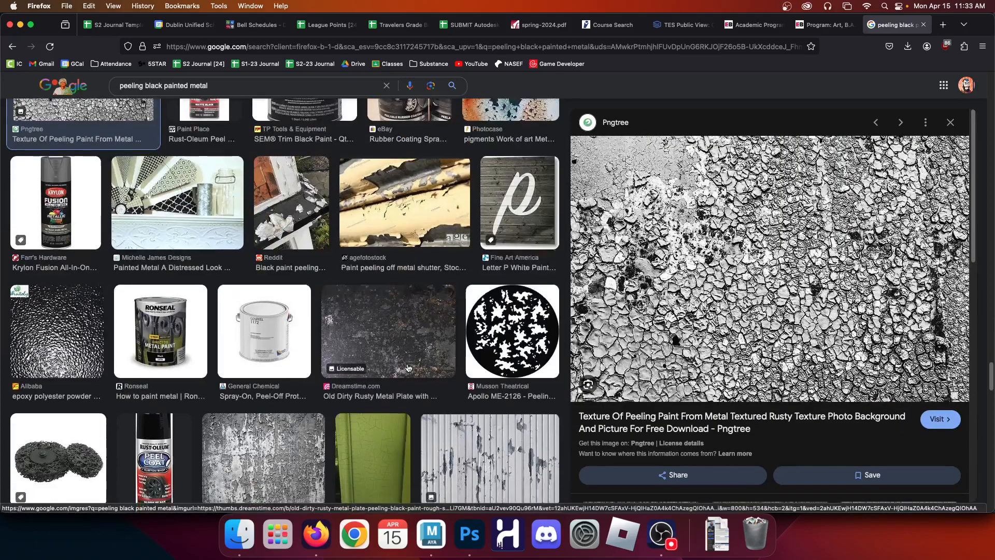
Copy the Pexels "White Peeling Paint on Wall" image and paste it into the VID-WALL document in Photoshop
scroll(279, 369, down, 3)
click(278, 369)
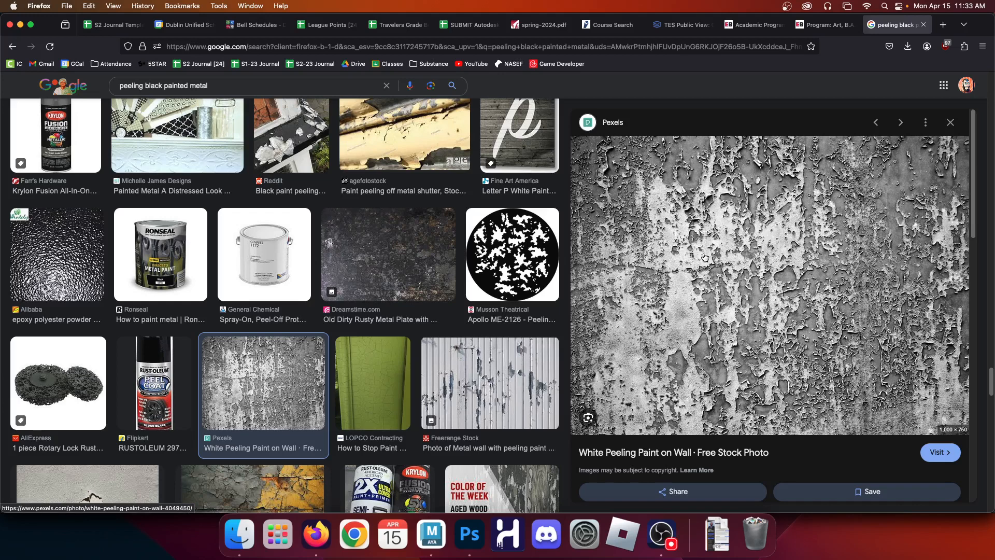
right_click(736, 231)
click(766, 365)
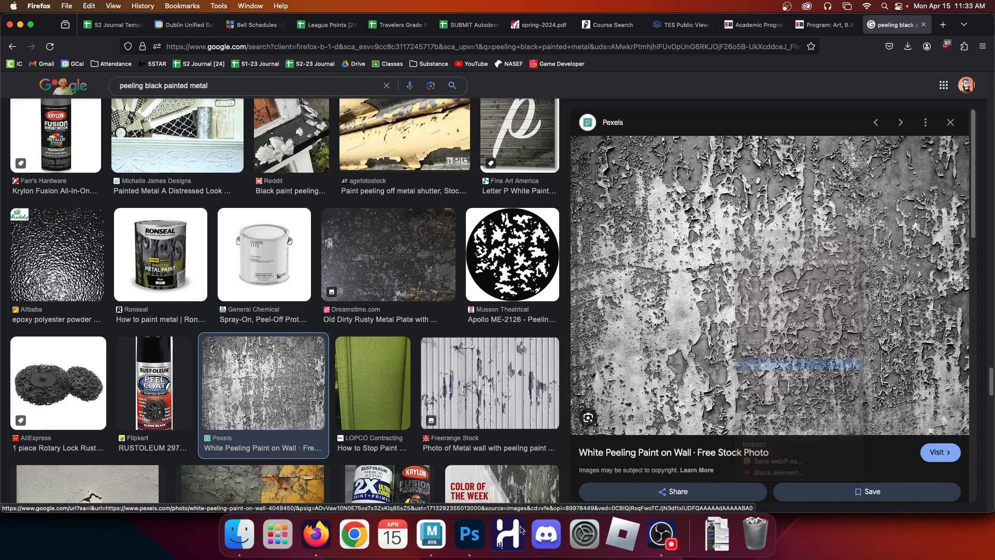
click(469, 534)
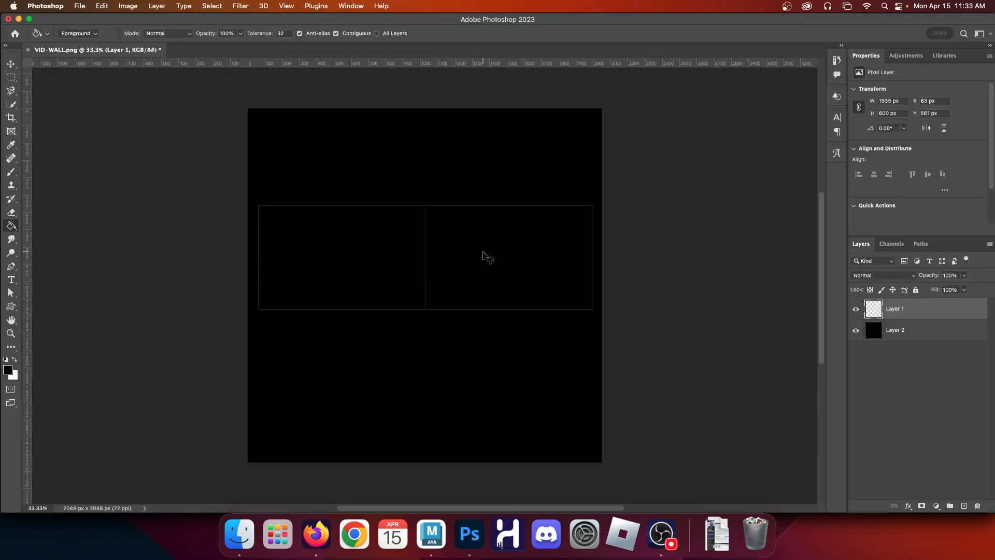
key(cmd+v)
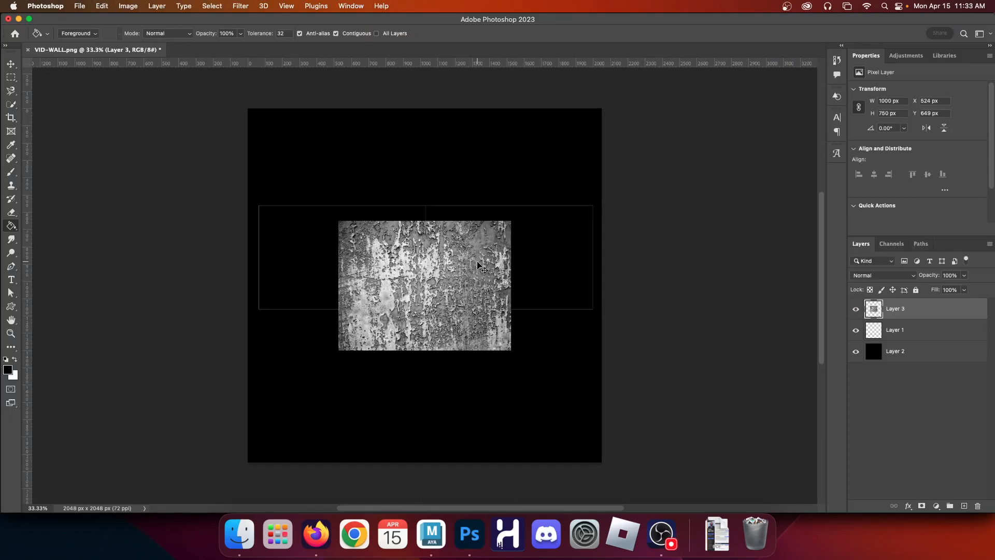
Place the pasted texture layer beneath the UV snapshot layer and move the image up over the wall's UV outlines
key(cmd+t)
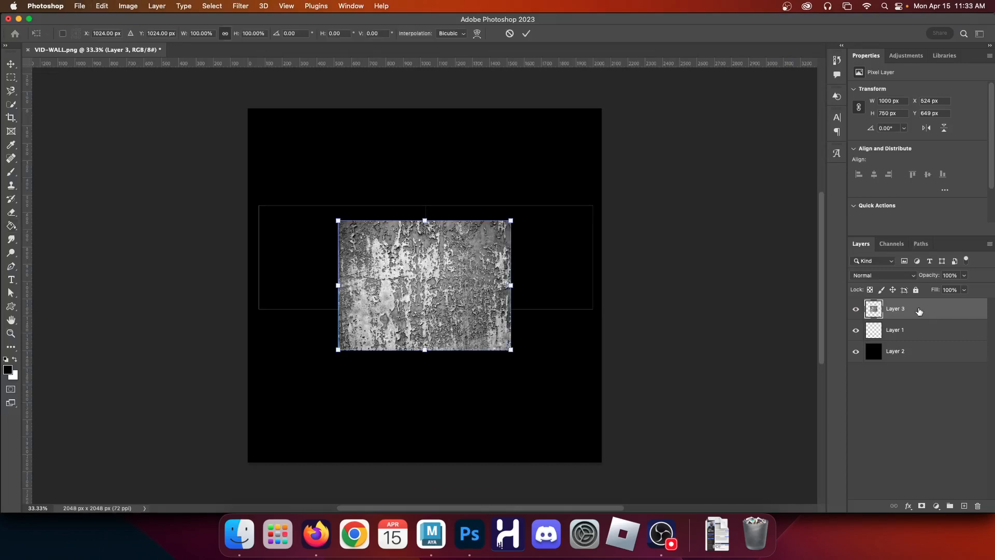
click(510, 34)
drag(921, 311, 919, 337)
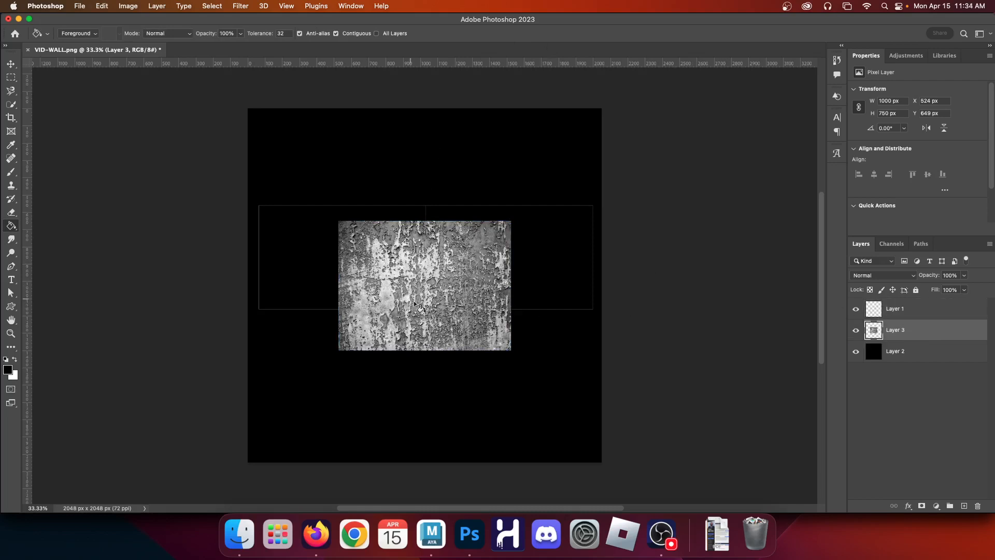
key(v)
drag(415, 306, 412, 284)
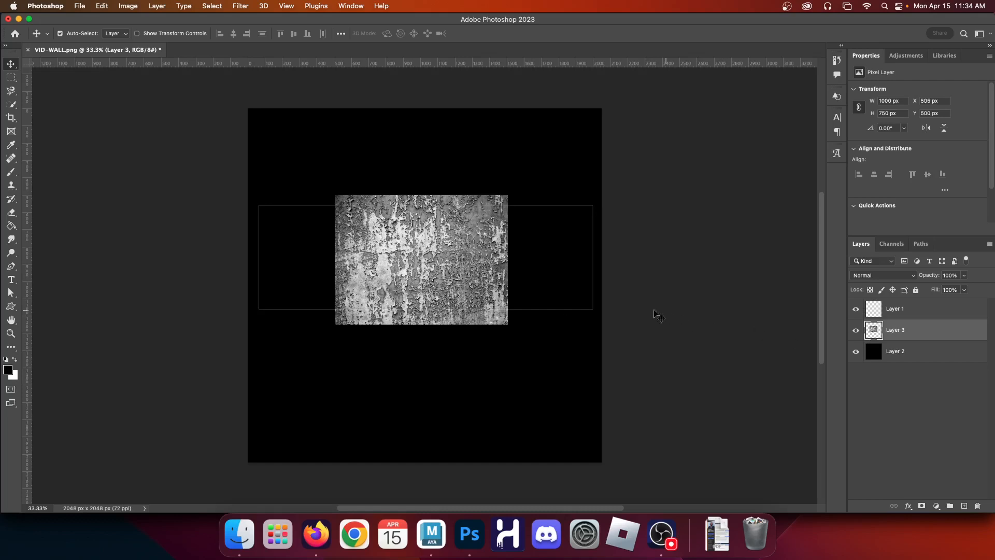
Transform the texture to about 1966 px wide and 651 px high so it slightly overlaps both wall UV outlines
key(super)
key(super+t)
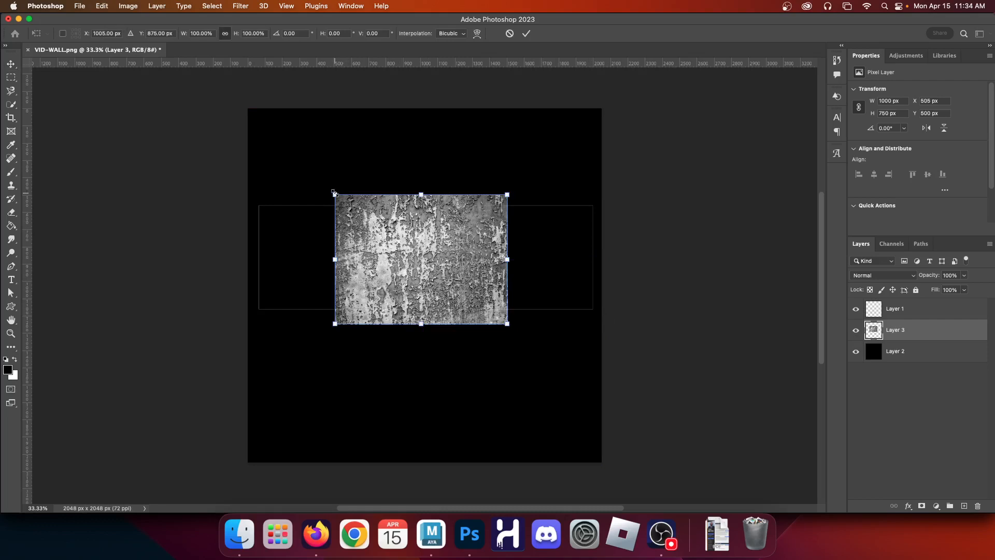
drag(334, 194, 353, 208)
drag(377, 243, 365, 231)
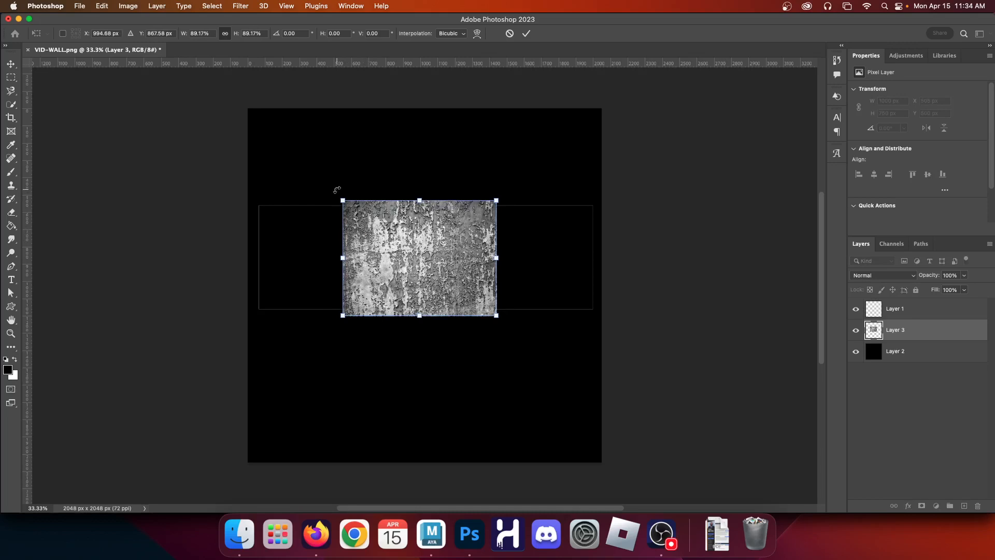
drag(344, 200, 347, 203)
drag(374, 256, 372, 253)
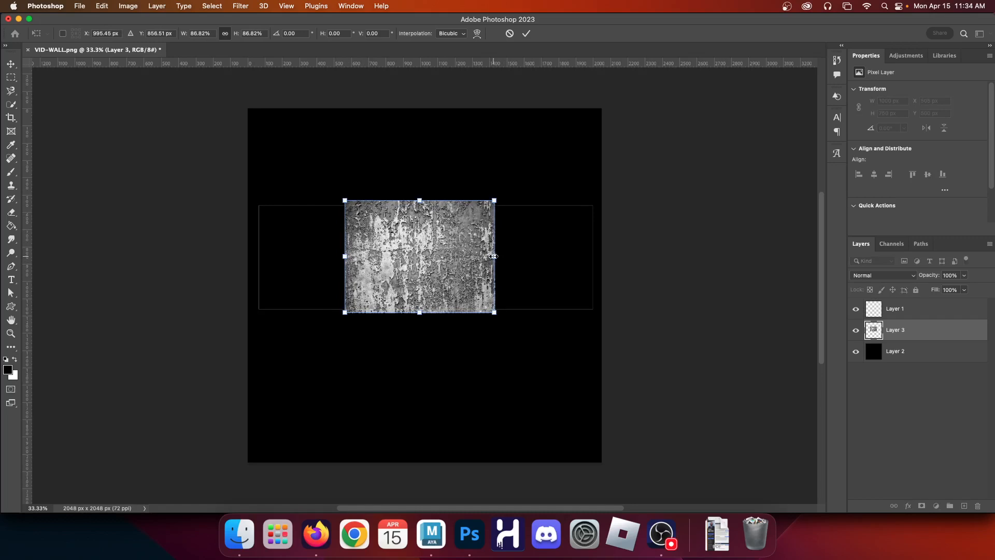
drag(494, 256, 596, 261)
drag(346, 255, 257, 262)
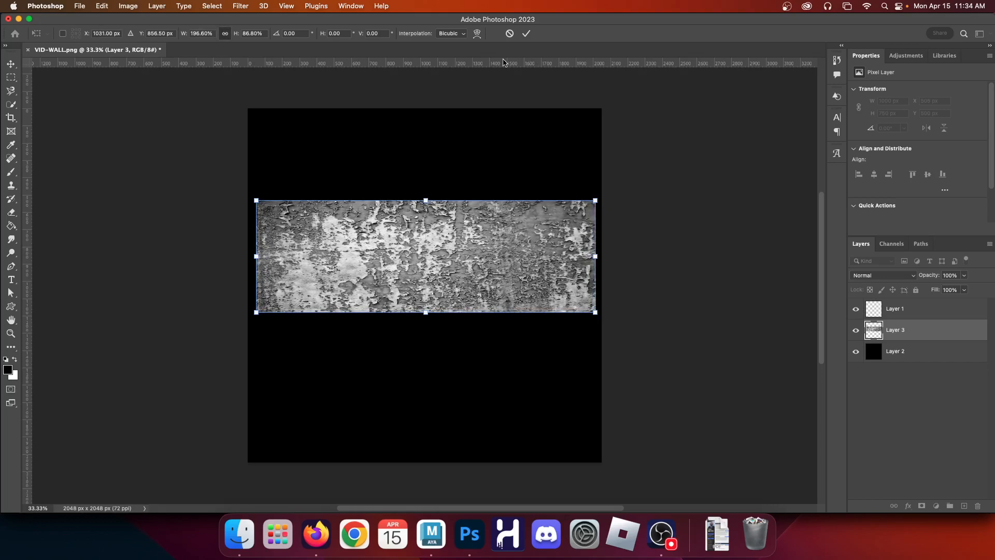
click(526, 33)
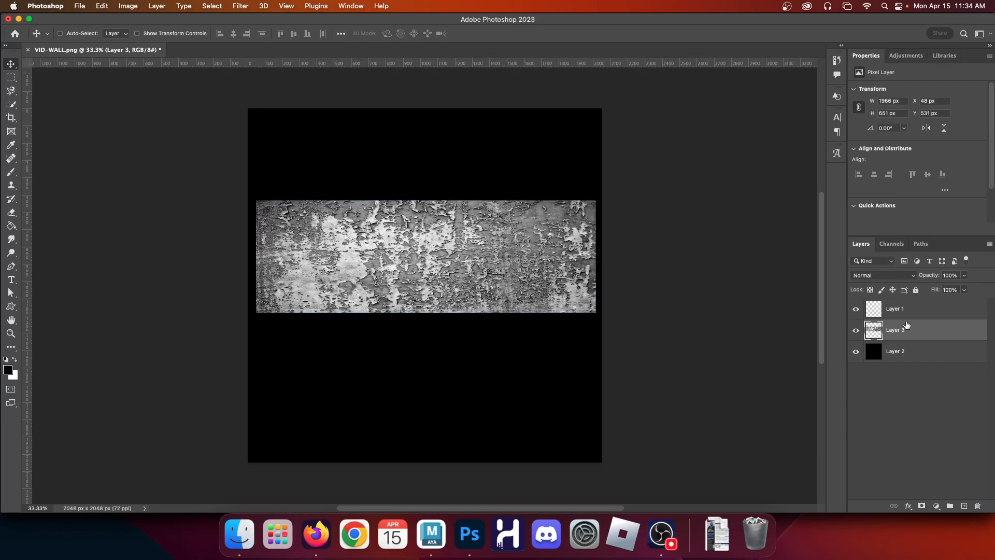
Add a Hue/Saturation adjustment clipped to the texture layer and colorize it with hue 17, saturation 31 and lightness -8
click(906, 56)
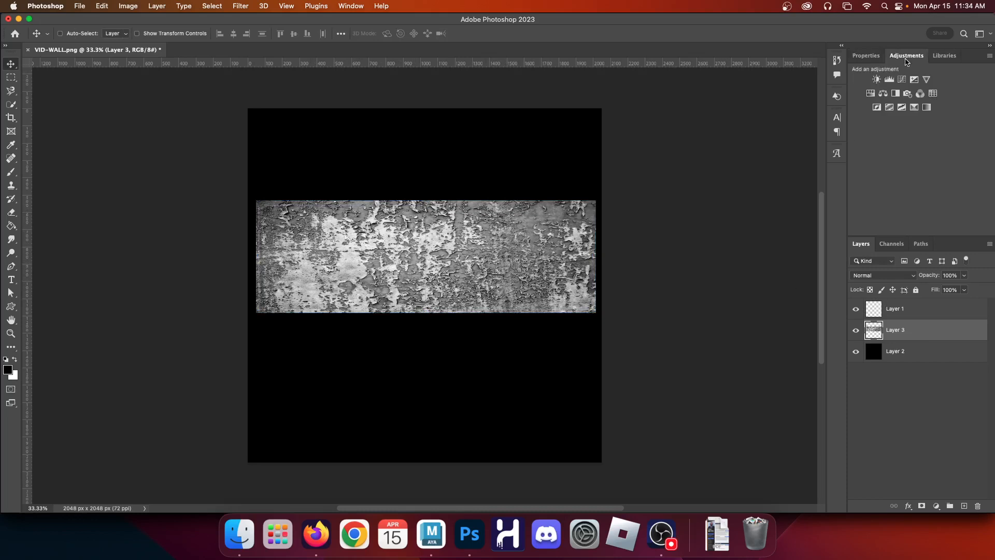
click(870, 94)
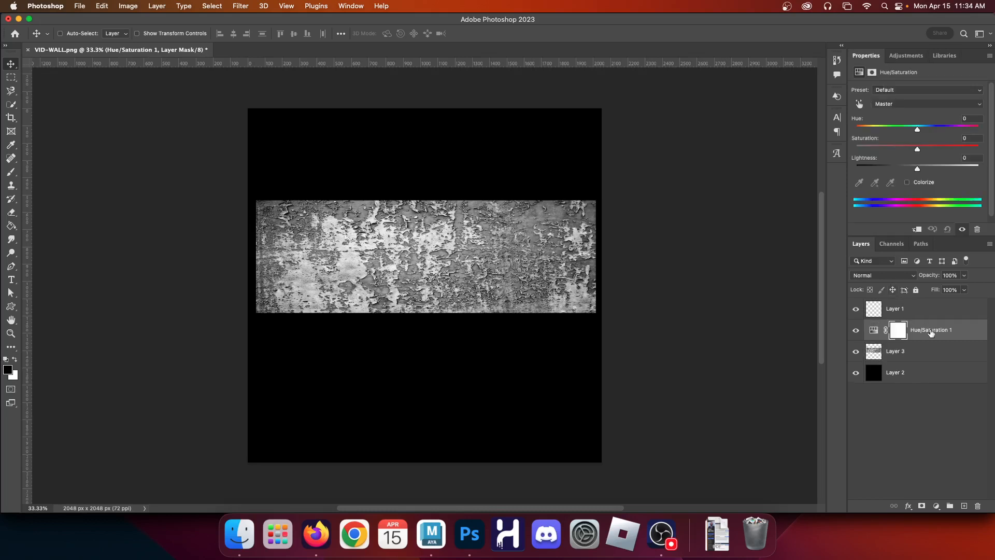
right_click(928, 333)
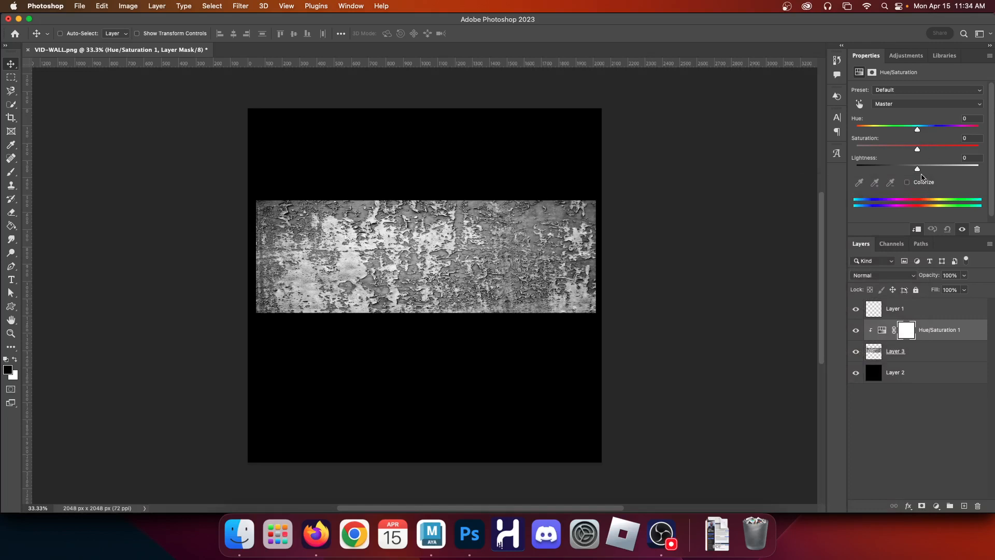
click(922, 179)
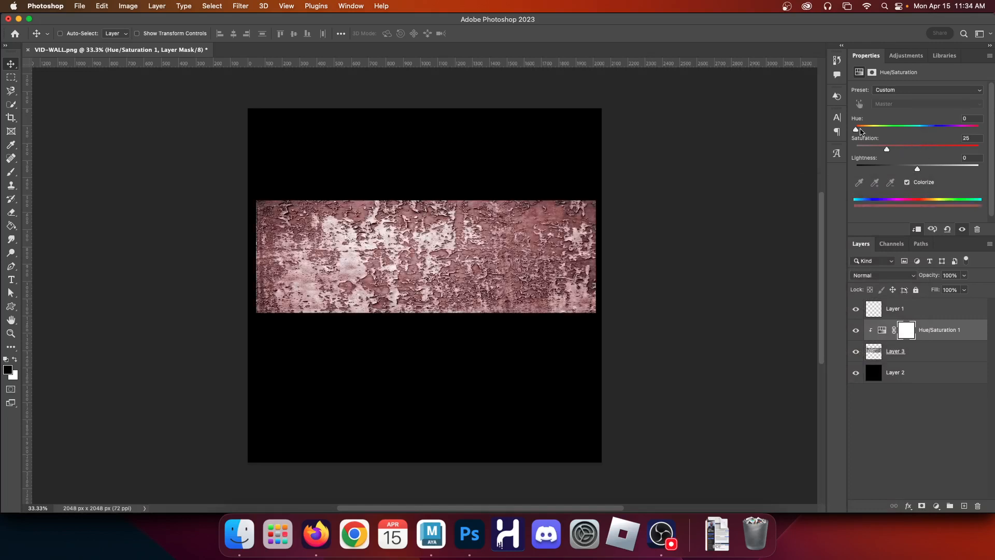
drag(860, 131, 912, 172)
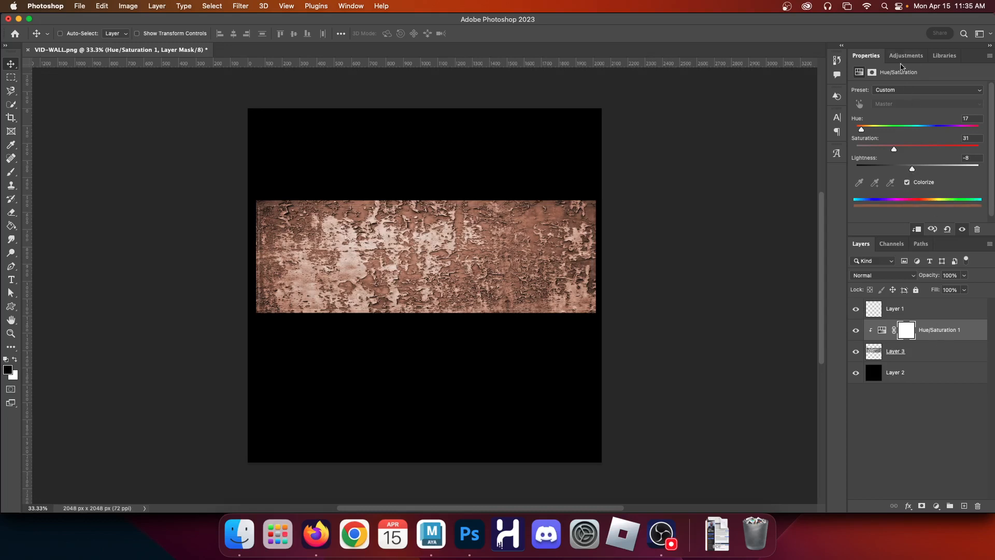
Add a Levels adjustment above the Hue/Saturation layer and clip it to the texture layer
click(906, 55)
click(869, 81)
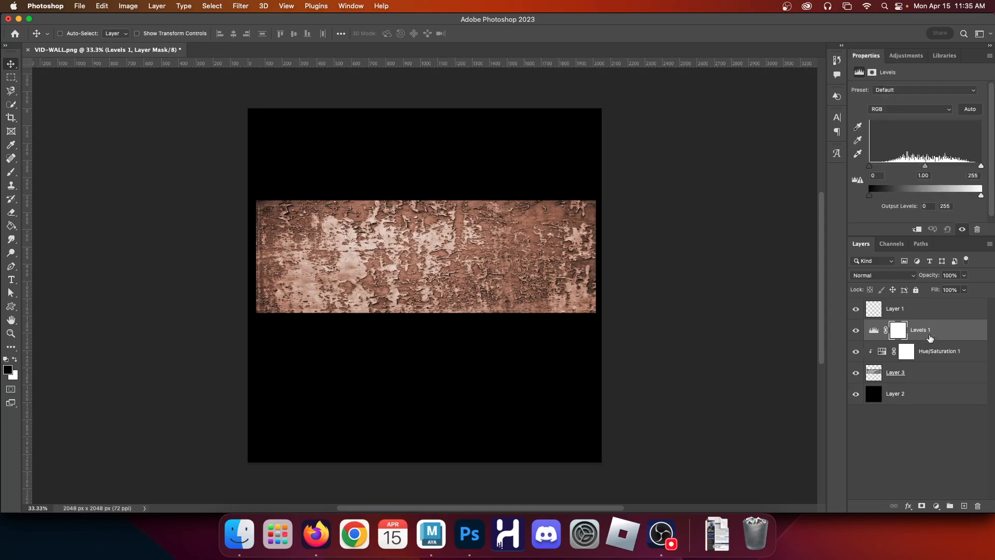
right_click(931, 338)
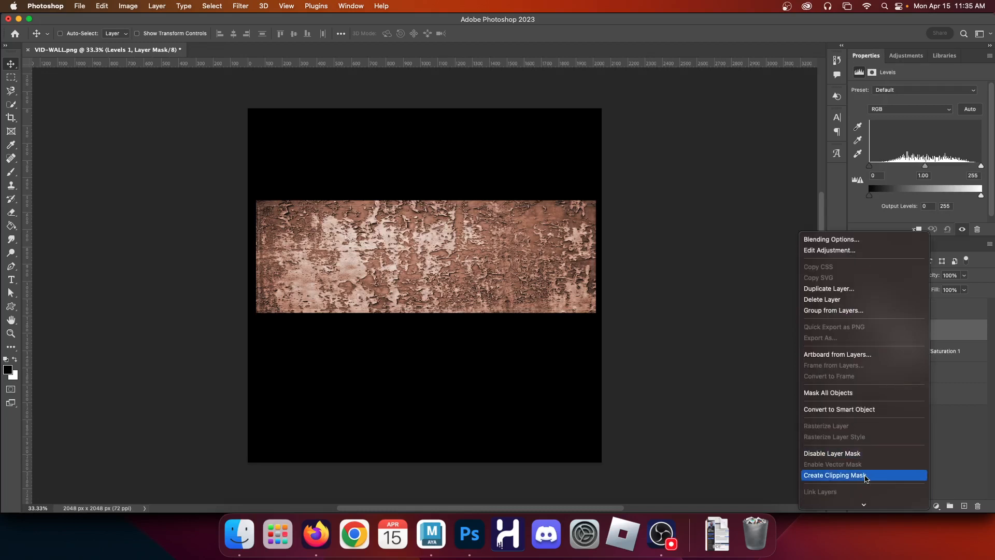
click(865, 476)
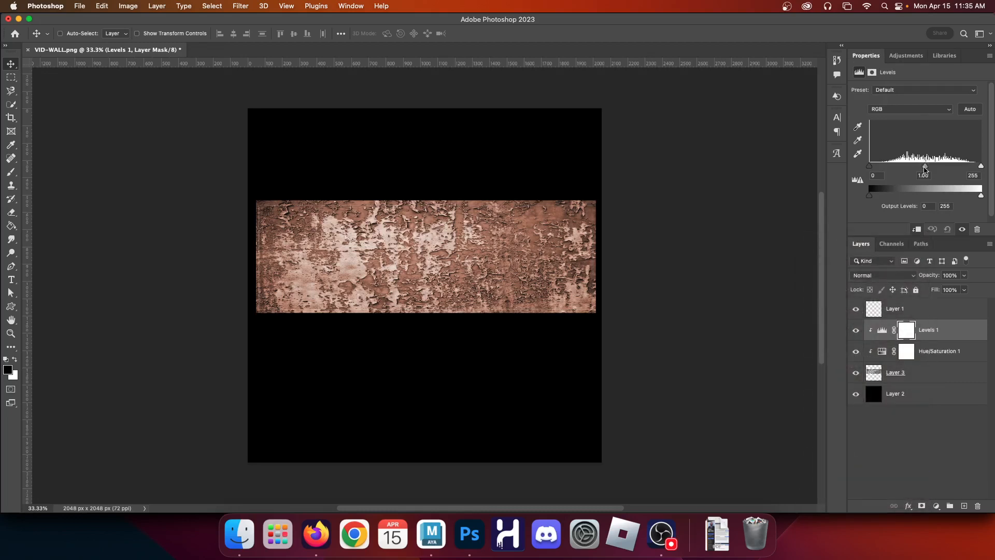
Set the Levels adjustment's input values to 32, 0.40 and 236, and compare the texture with the adjustment layers hidden
drag(925, 168, 973, 167)
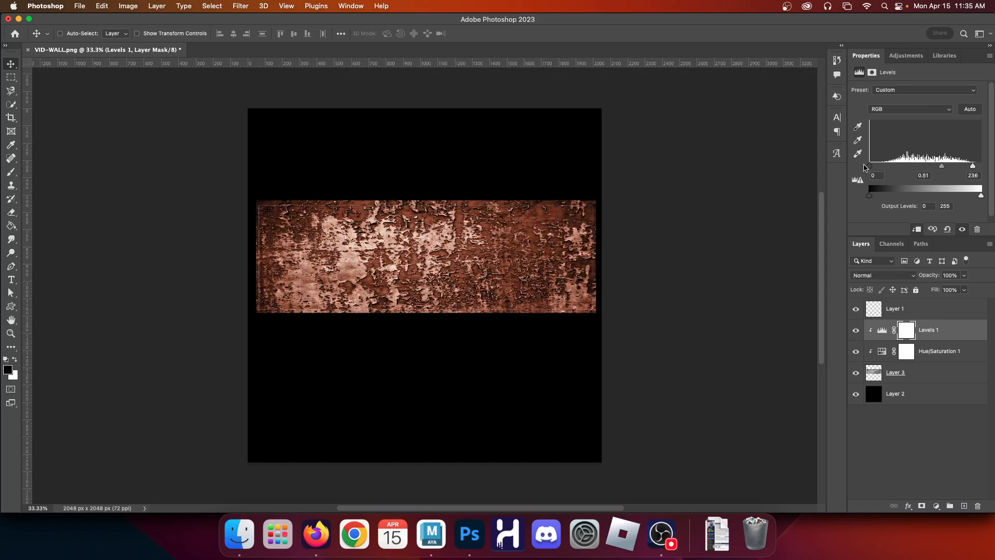
drag(869, 166, 885, 166)
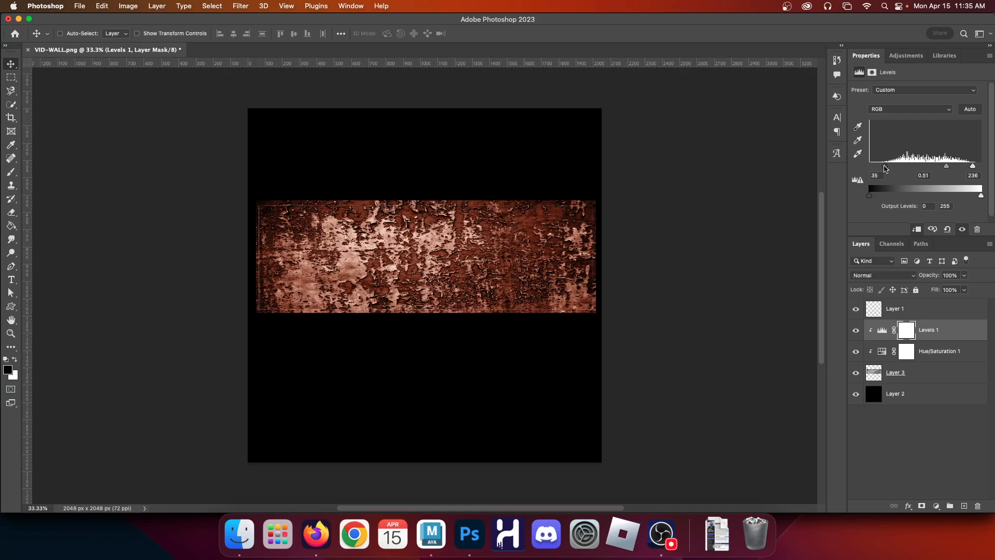
drag(946, 171, 951, 170)
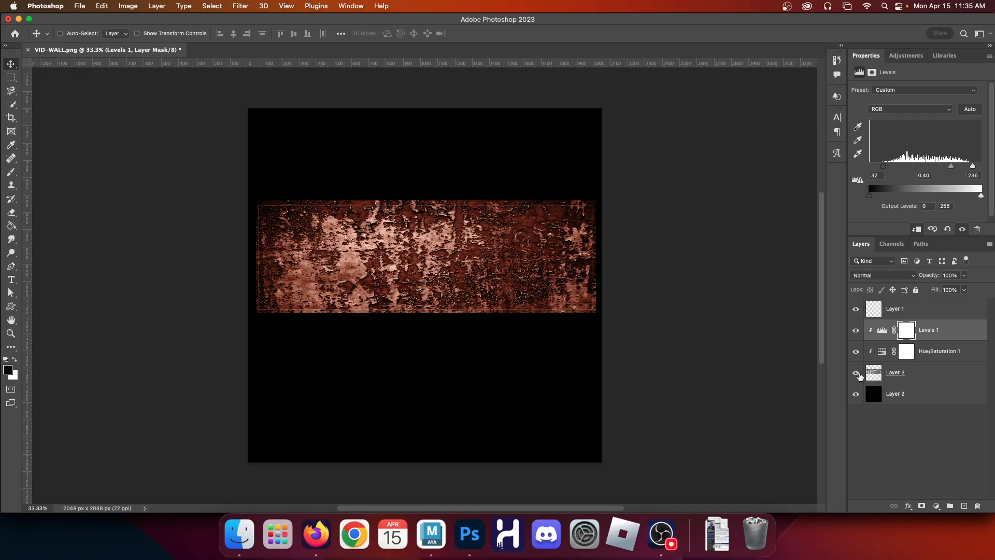
drag(857, 332, 857, 354)
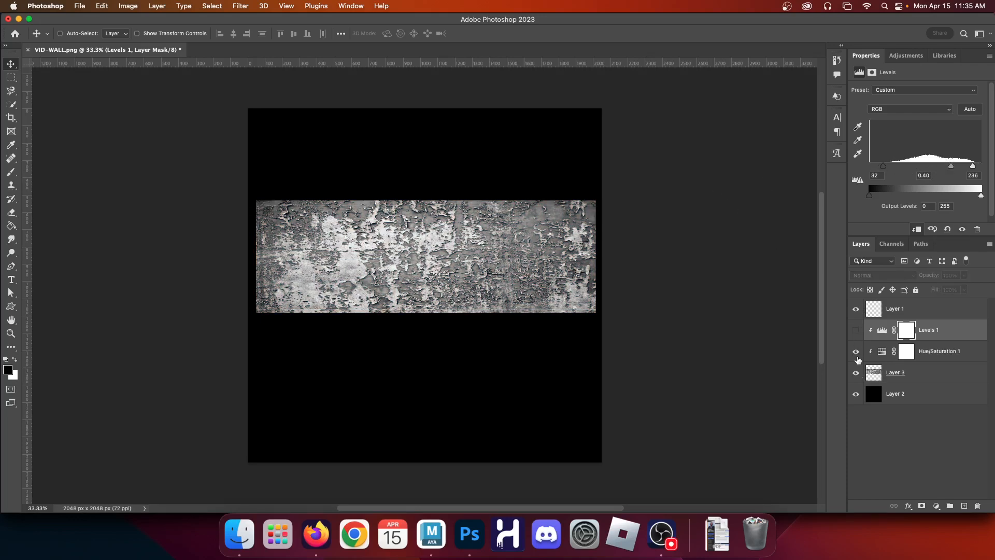
click(855, 330)
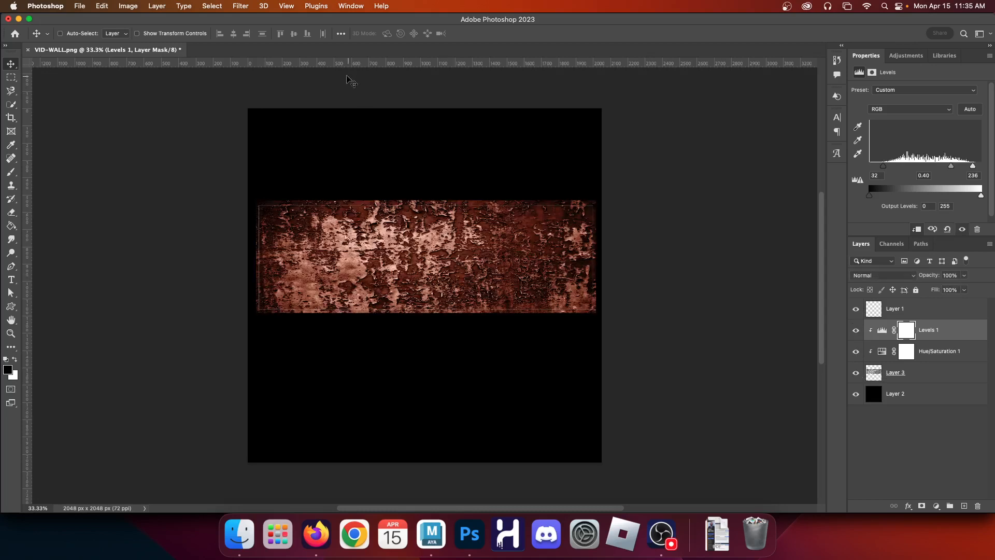
Save the document to the Desktop in Photoshop format as VID-WALL.psd
click(80, 5)
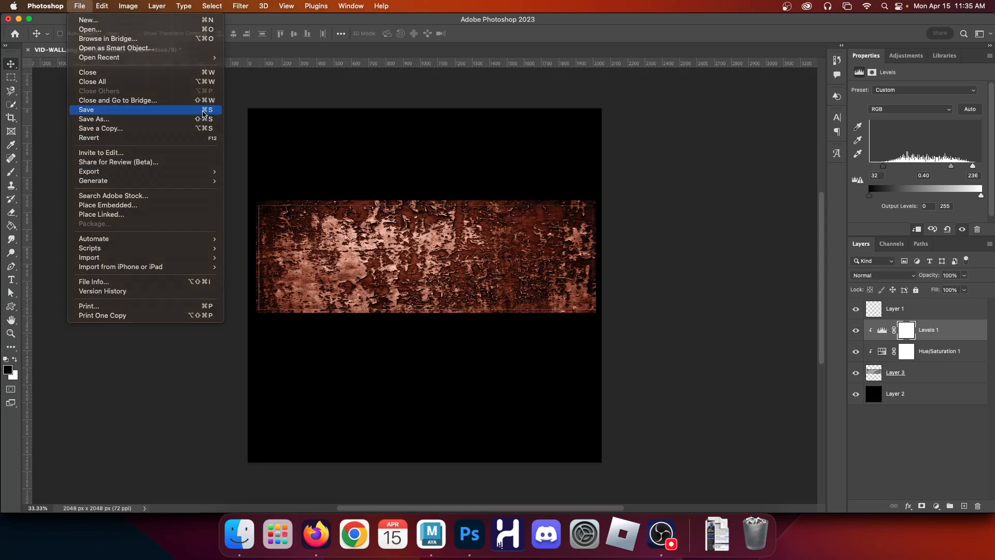
click(115, 110)
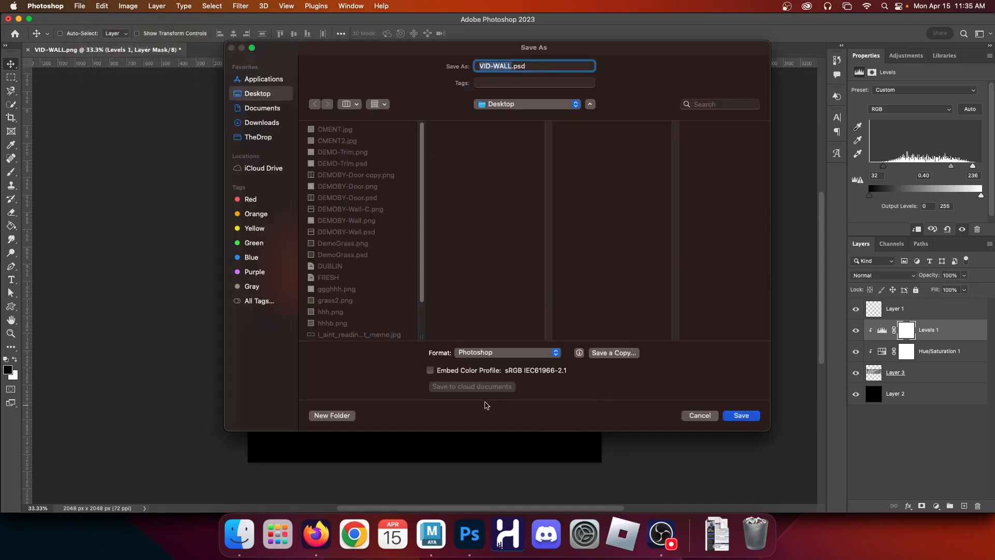
click(742, 417)
click(622, 234)
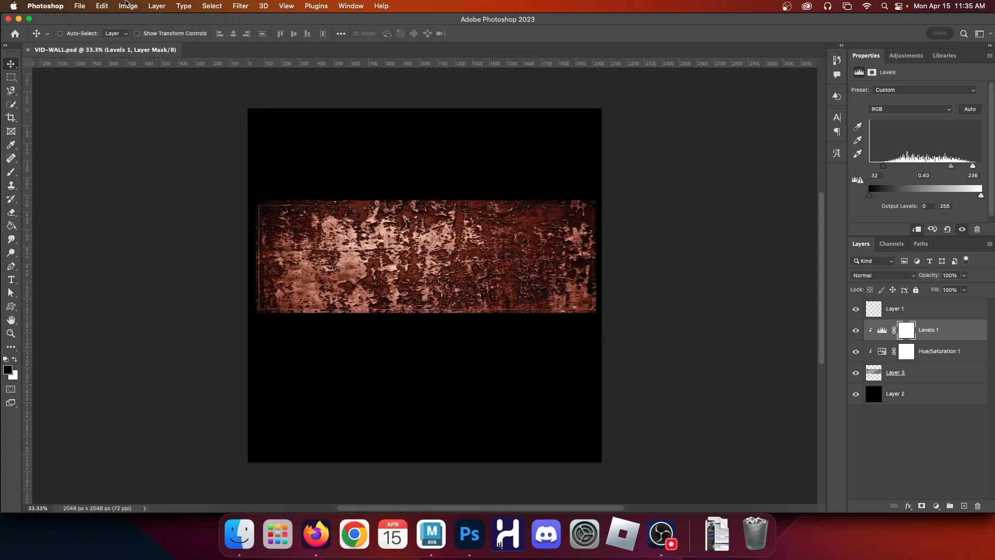
Save a copy of the document to the Desktop in PNG format as VID-WALL copy.png with large file size
click(78, 4)
click(112, 128)
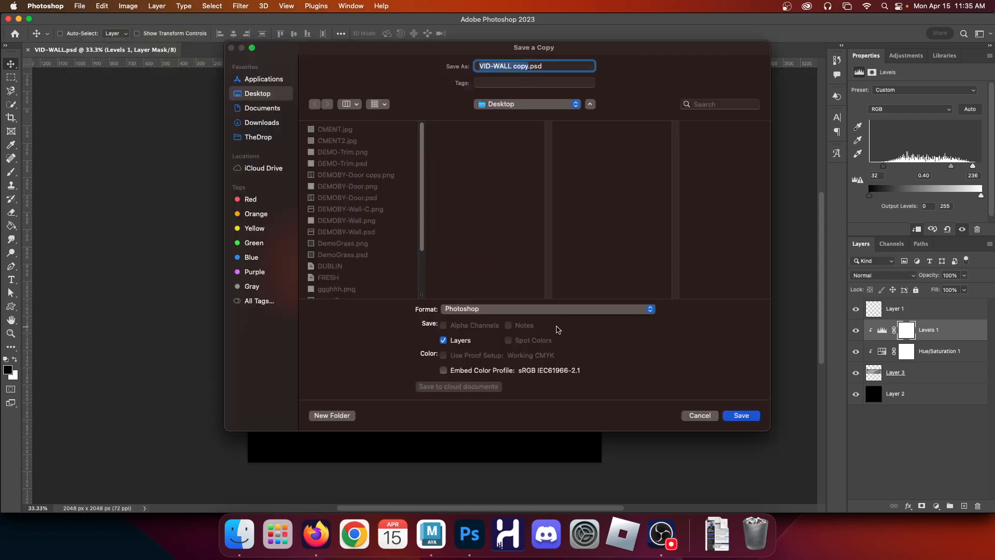
click(548, 311)
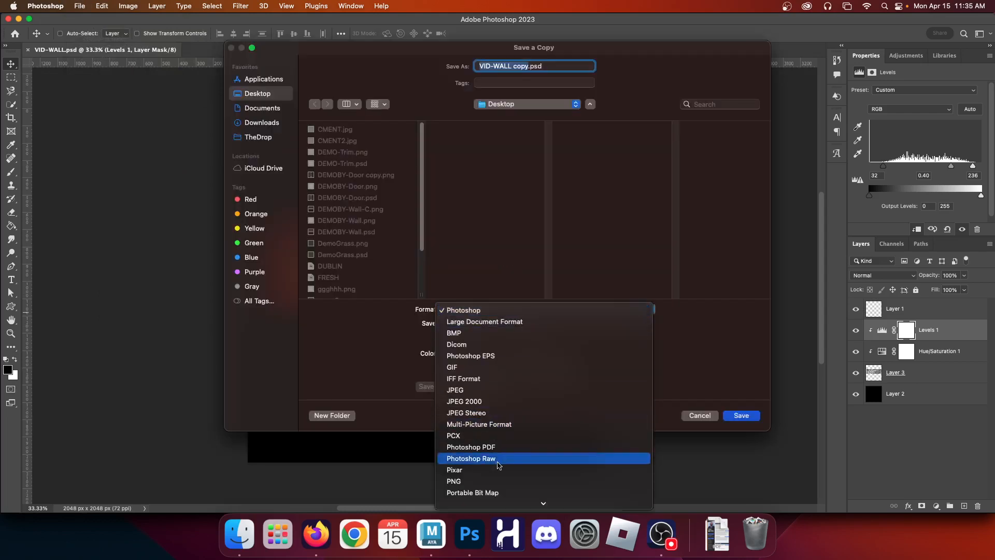
click(492, 481)
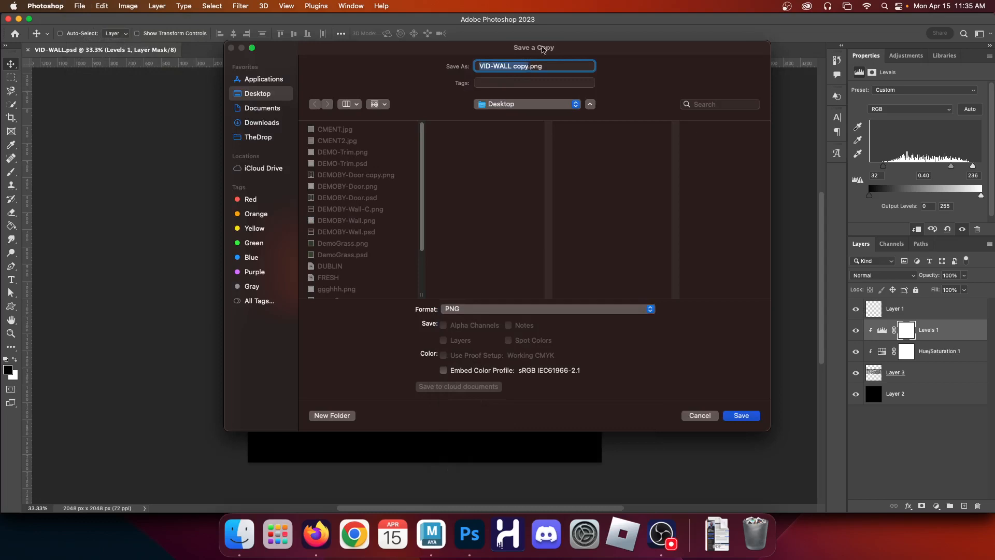
click(741, 415)
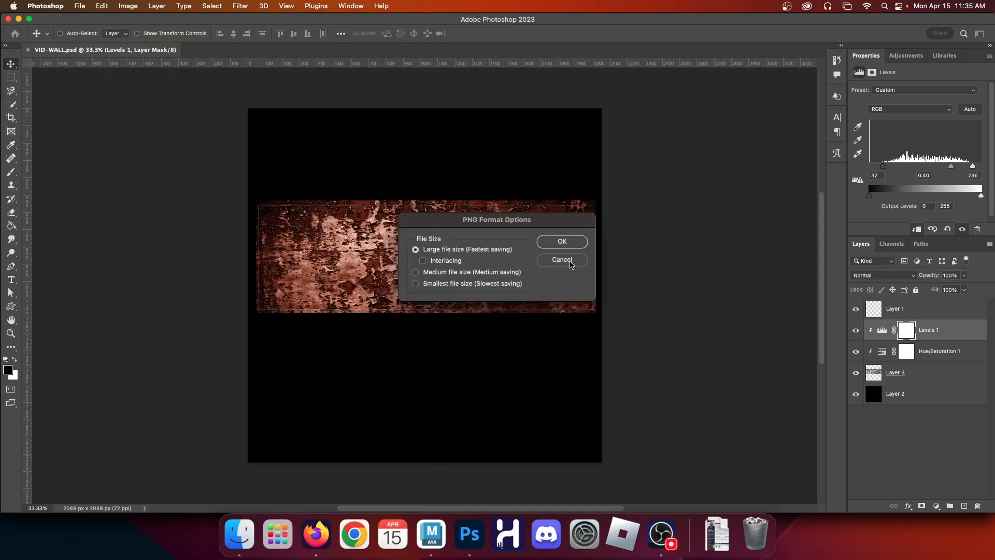
click(568, 243)
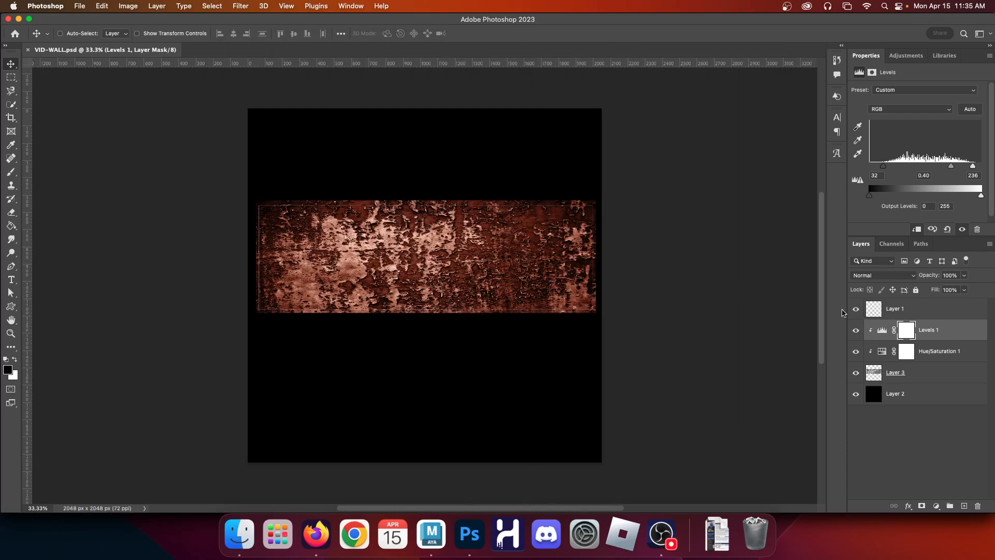
Hide the UV snapshot layer, Layer 1
click(855, 309)
click(855, 310)
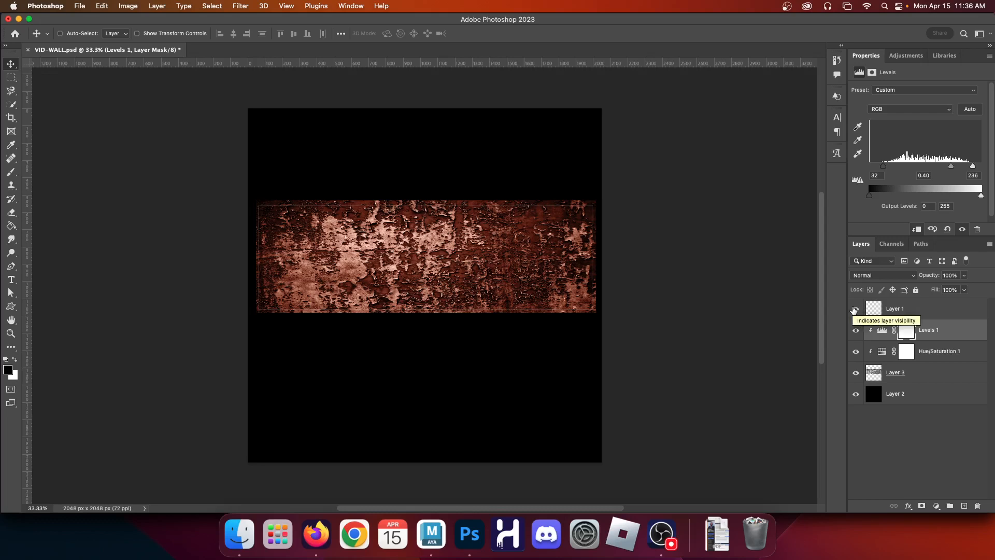
click(855, 310)
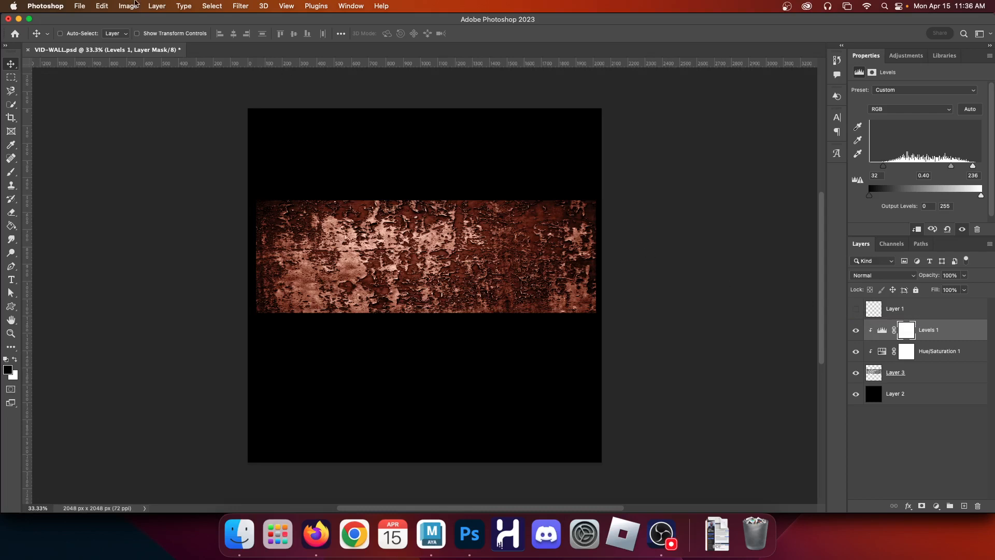
Save a PNG copy without the UV outlines, replacing VID-WALL copy.png on the Desktop
click(78, 6)
click(101, 128)
click(596, 310)
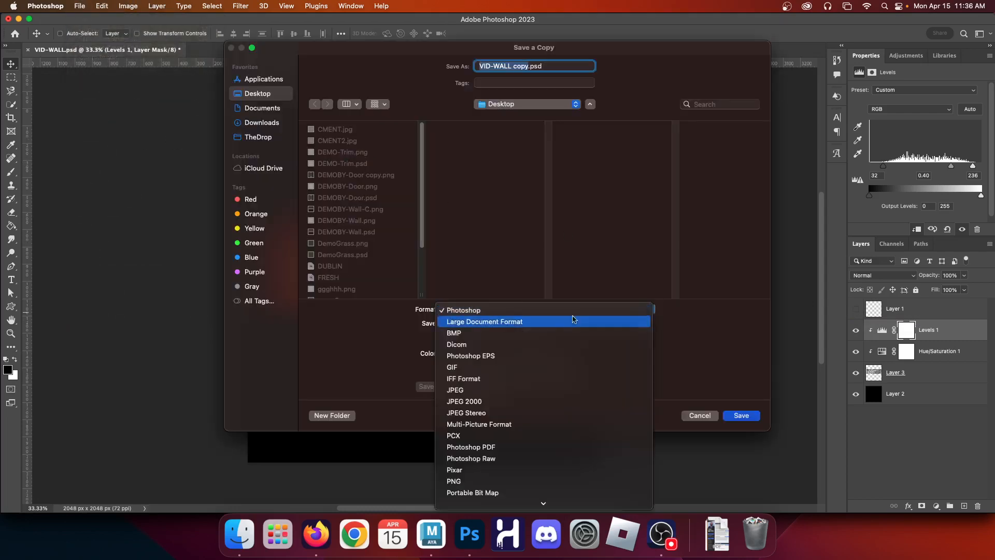
click(518, 481)
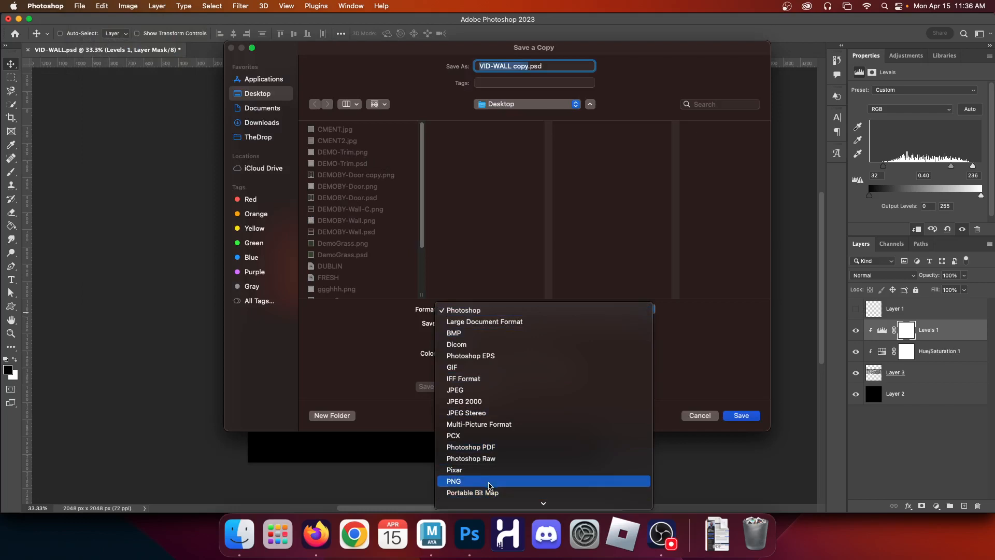
click(745, 416)
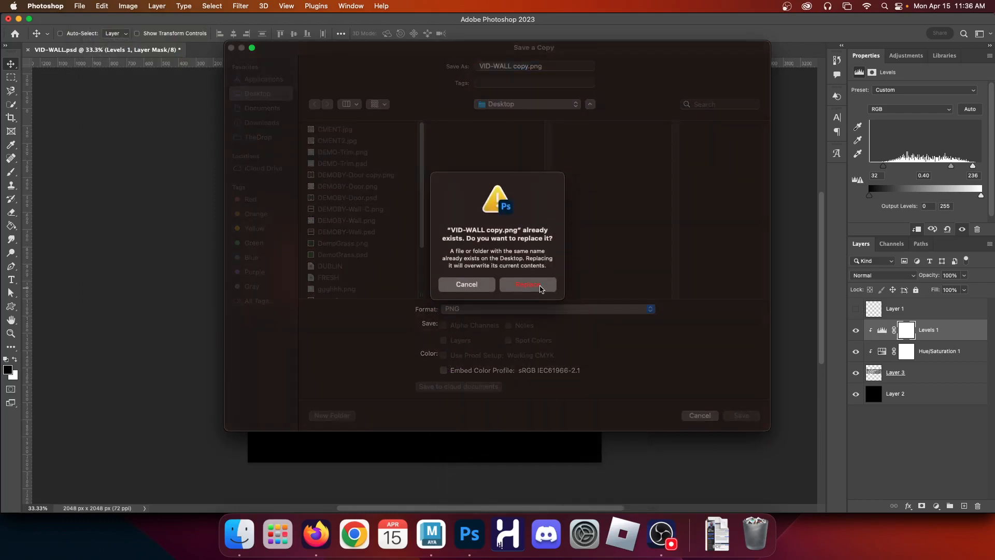
click(539, 287)
click(561, 242)
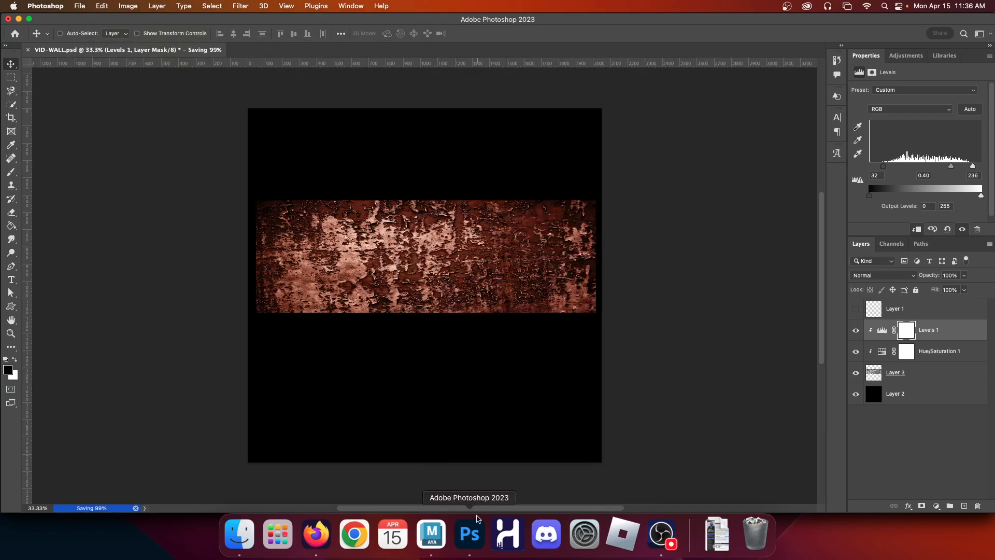
Switch to Maya, close the UV Editor and select the two back wall faces of the plane
click(431, 533)
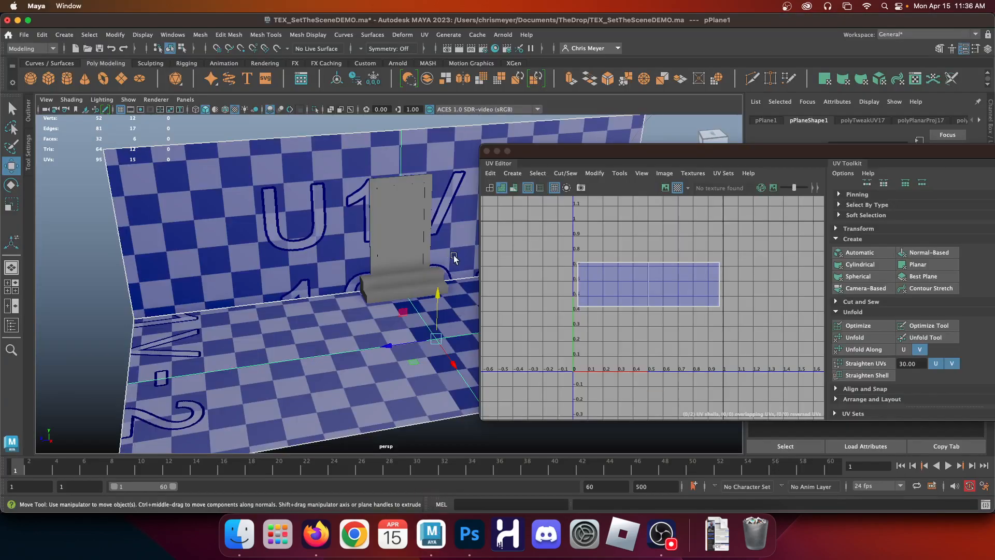
click(487, 150)
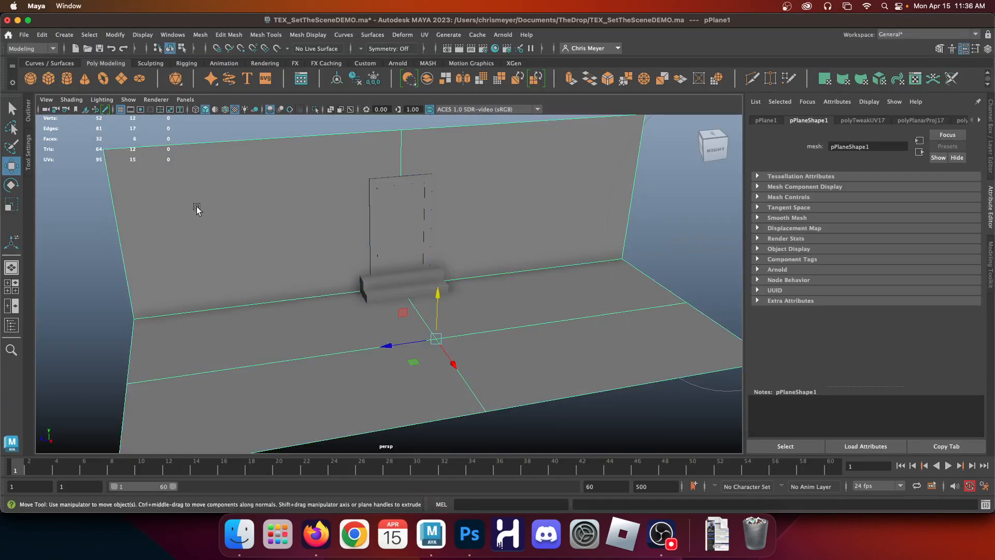
right_drag(195, 211, 256, 215)
right_drag(226, 159, 228, 185)
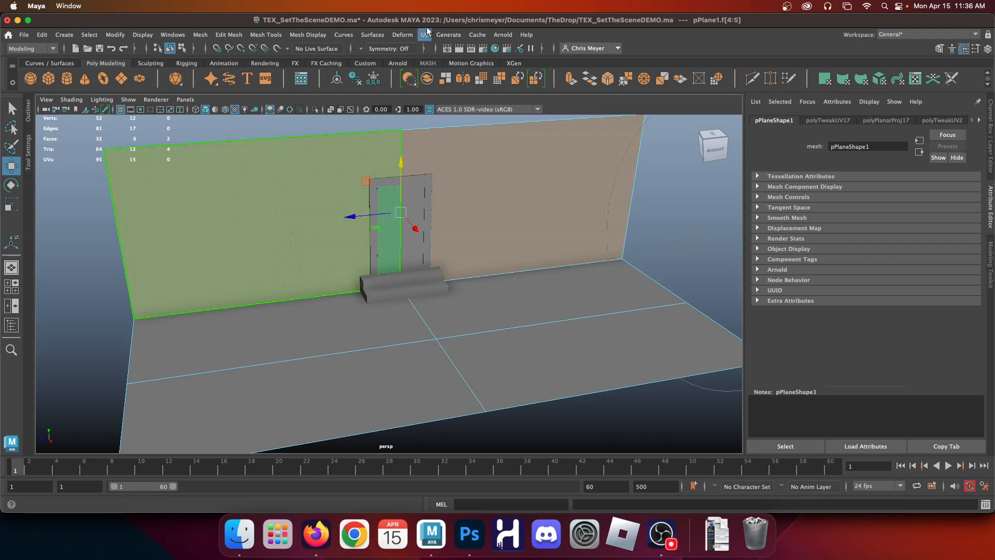
Assign a new Blinn material named WALLTEX to the wall faces and try to map a File texture to its color
right_drag(226, 167, 334, 404)
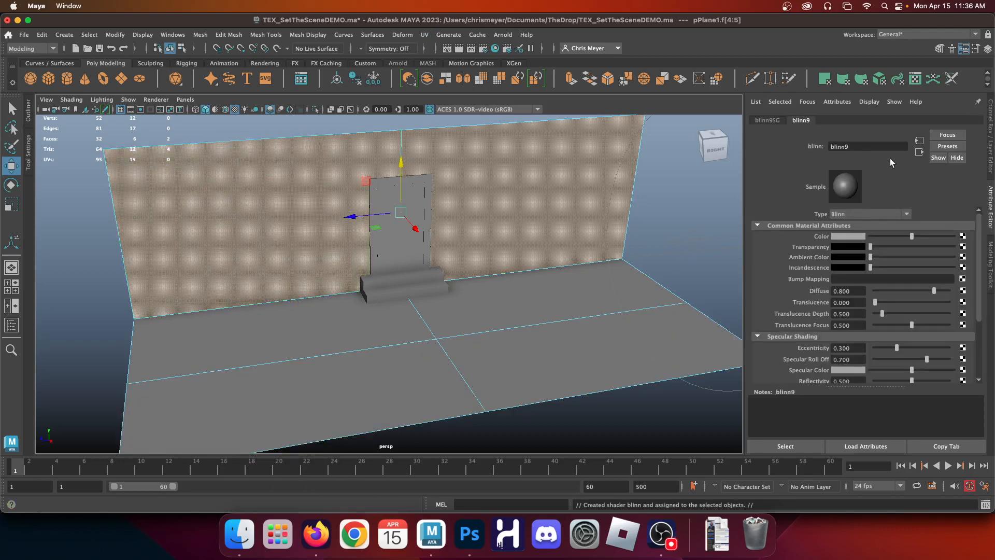
double_click(870, 146)
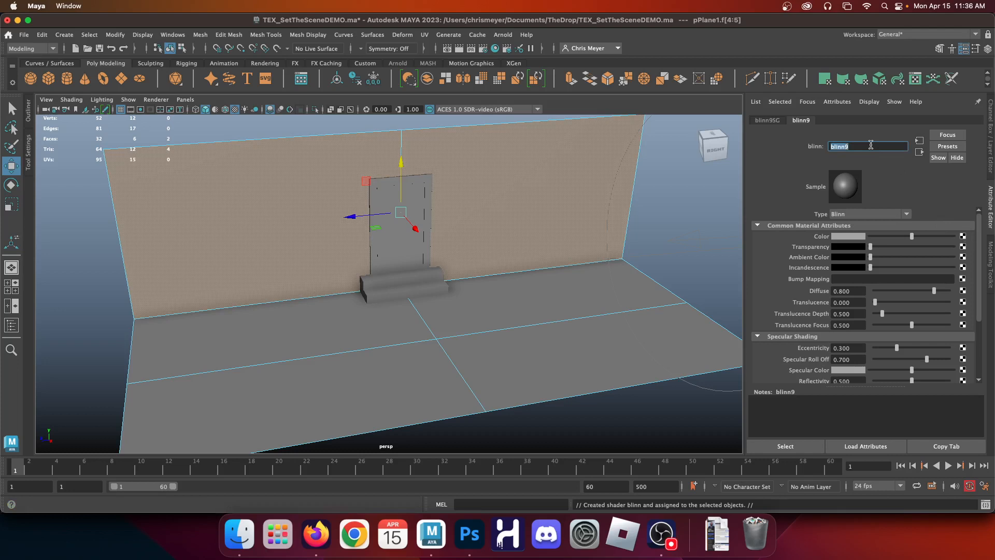
text(WALLTEX)
click(962, 236)
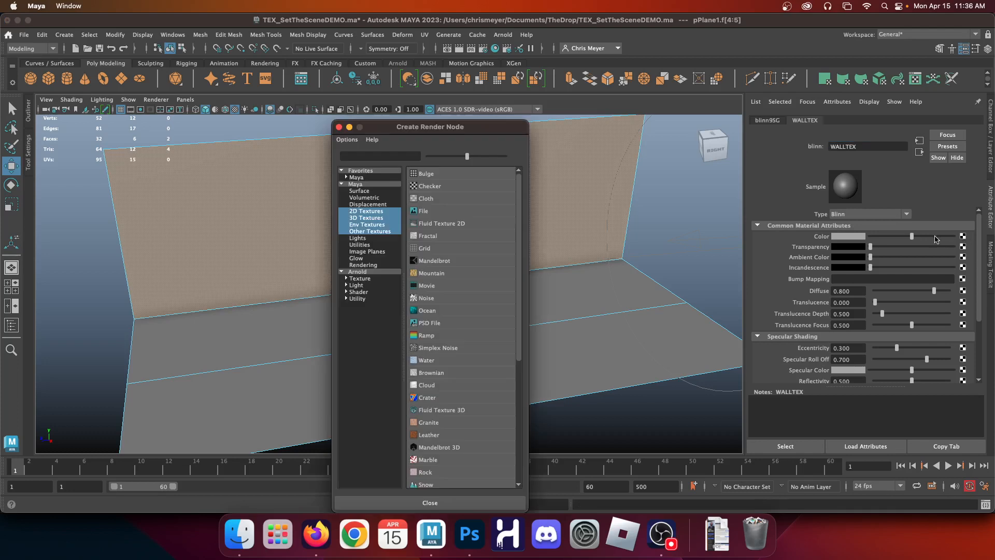
click(441, 211)
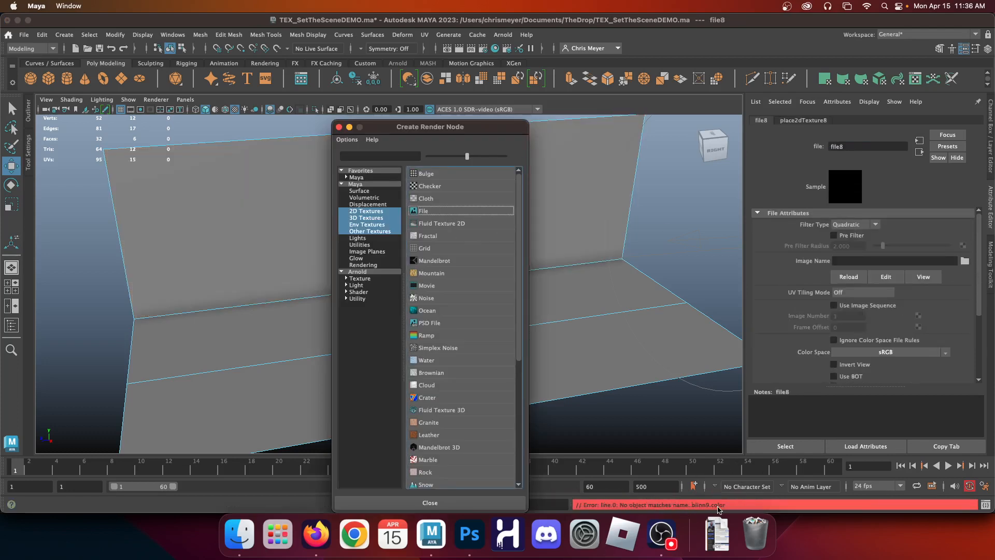
click(339, 127)
Reselect both back wall faces and assign them a new Blinn material named WALL2
right_drag(310, 164, 313, 193)
click(271, 195)
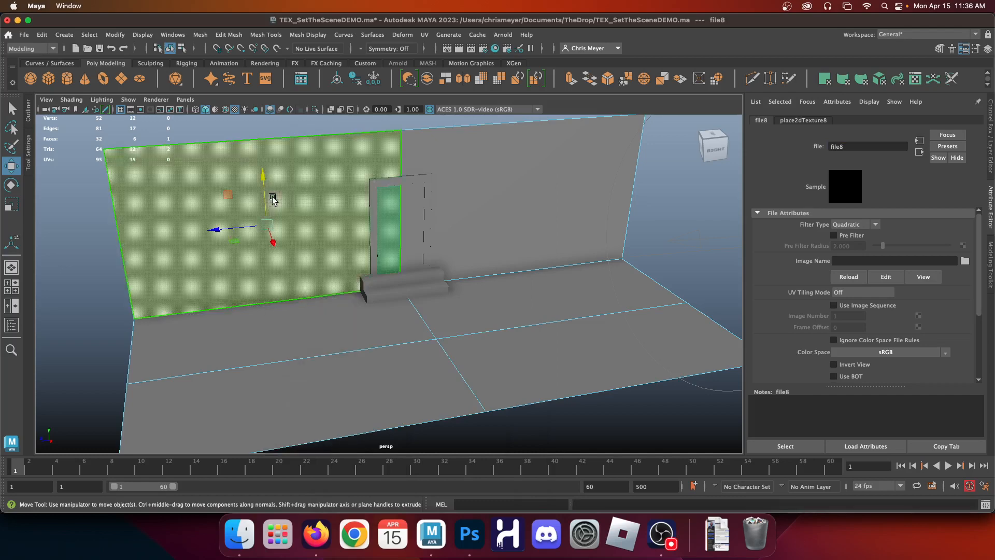
shift+click(388, 218)
right_drag(285, 161, 396, 411)
double_click(862, 146)
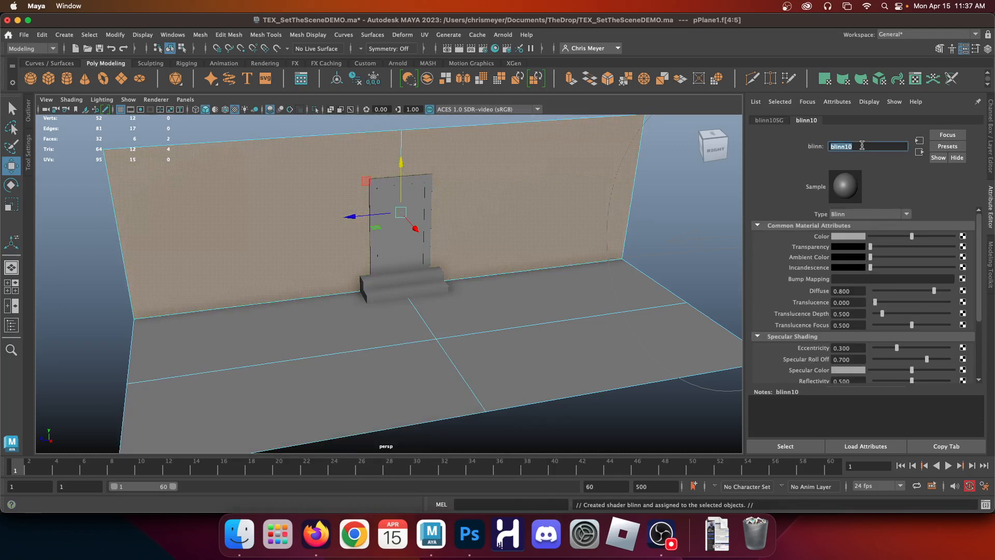
text(WALL2)
Try to map a File texture to the color of the WALL2 material
click(963, 236)
click(471, 212)
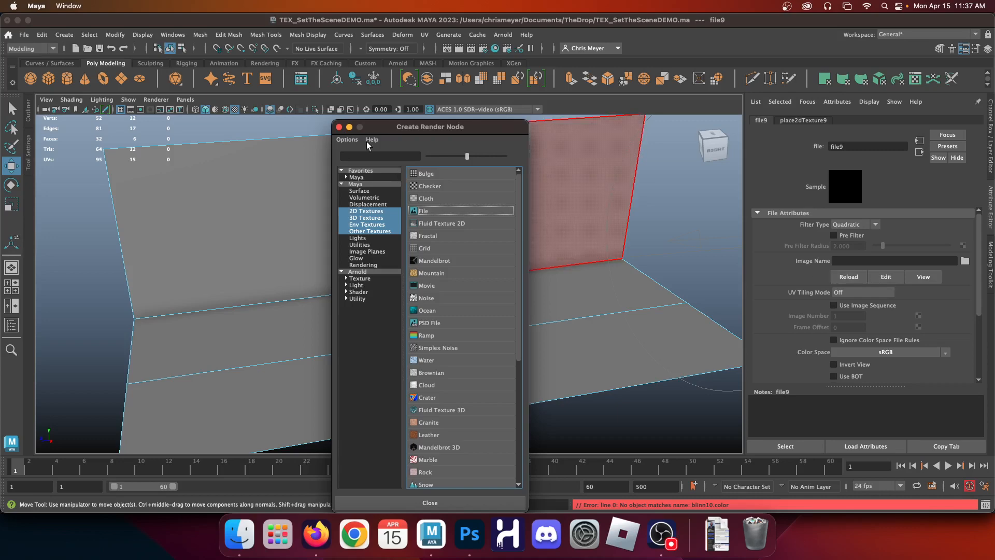
click(339, 127)
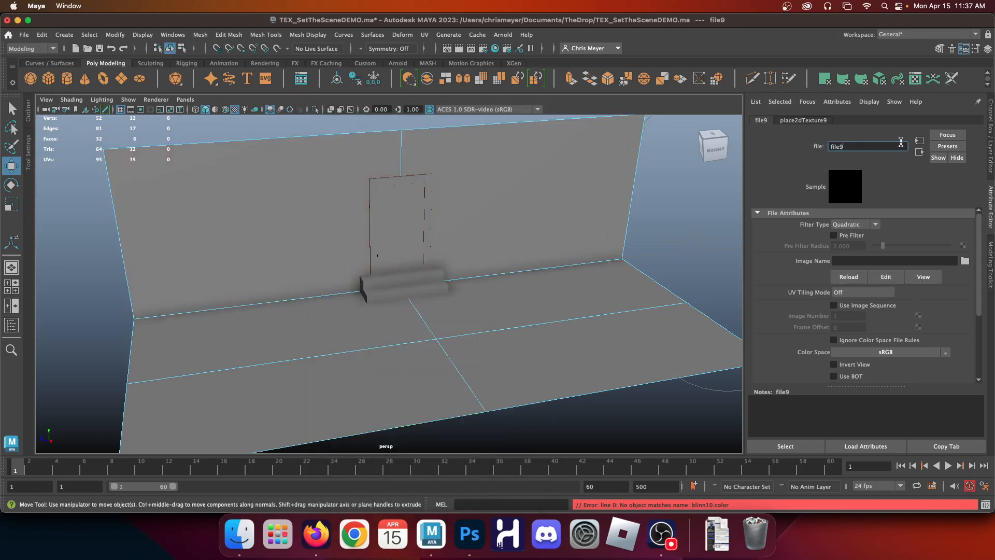
Reselect both back wall faces and map a File texture to the color of their WALL2 material
click(513, 185)
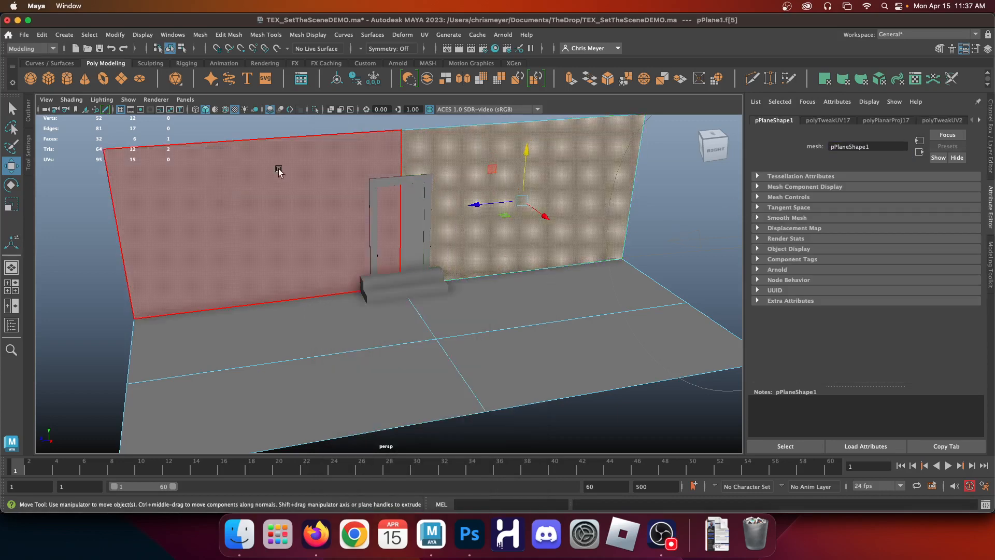
shift+click(215, 189)
right_drag(263, 158, 282, 408)
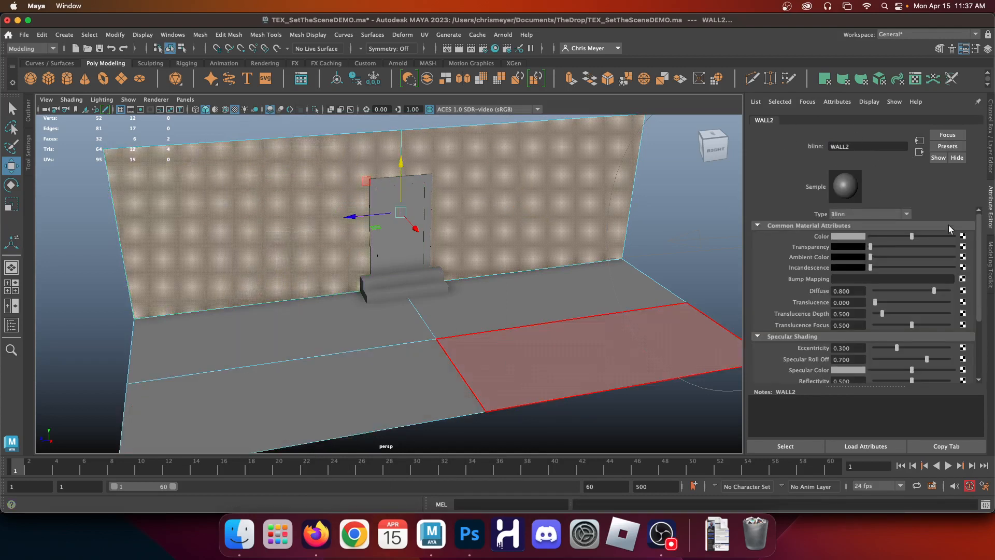
click(962, 236)
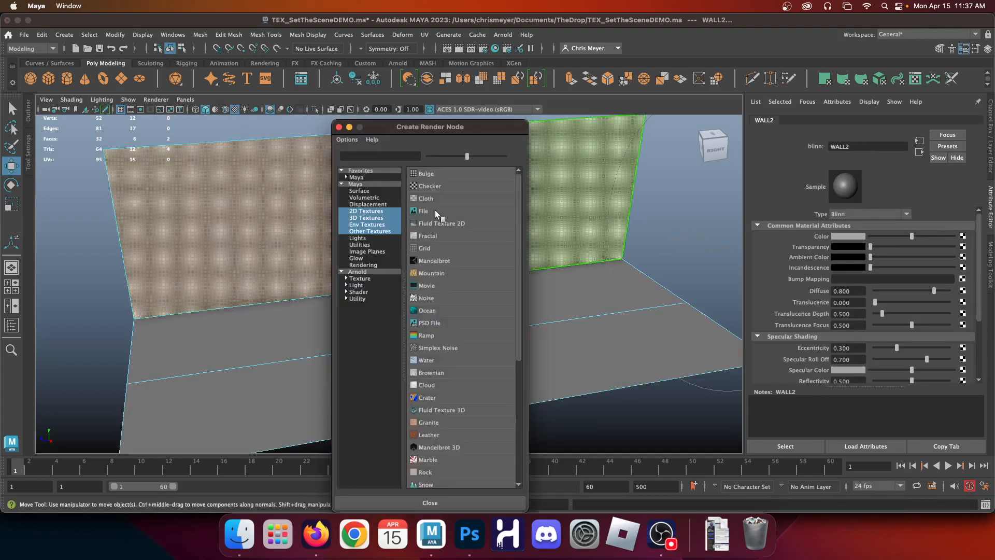
click(434, 210)
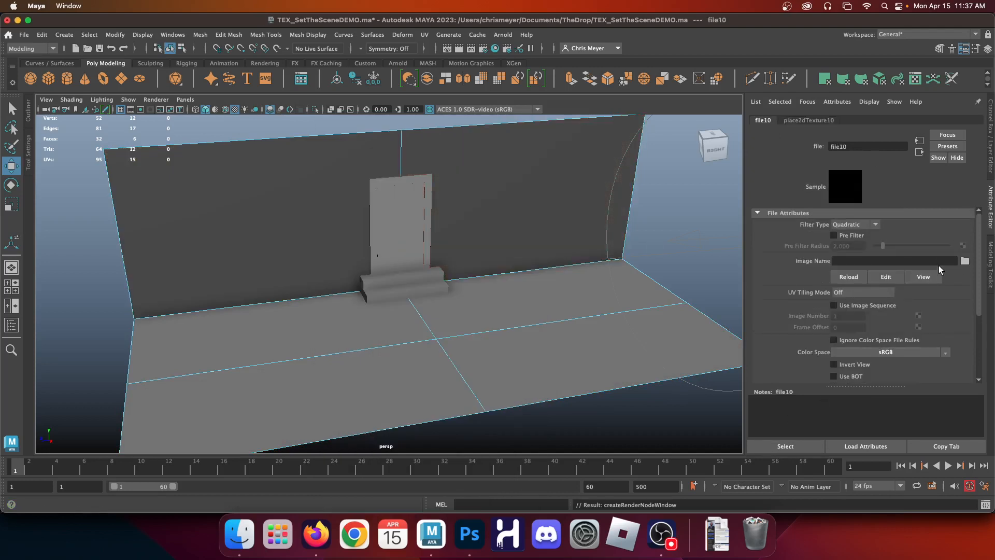
Load VID-WALL copy.png from the Desktop as the image of the wall's File texture
click(963, 261)
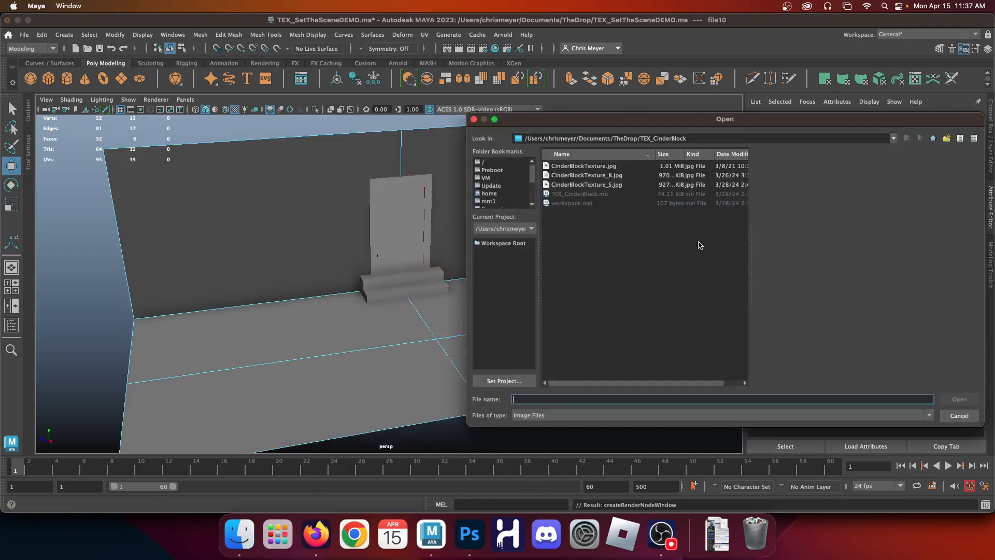
scroll(484, 178, down, 3)
click(489, 179)
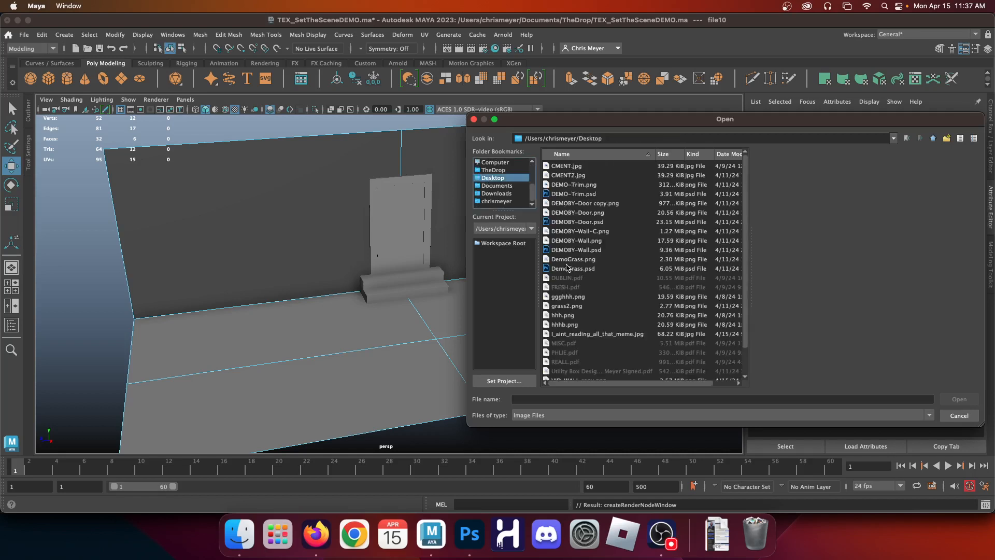
scroll(572, 325, down, 2)
click(576, 362)
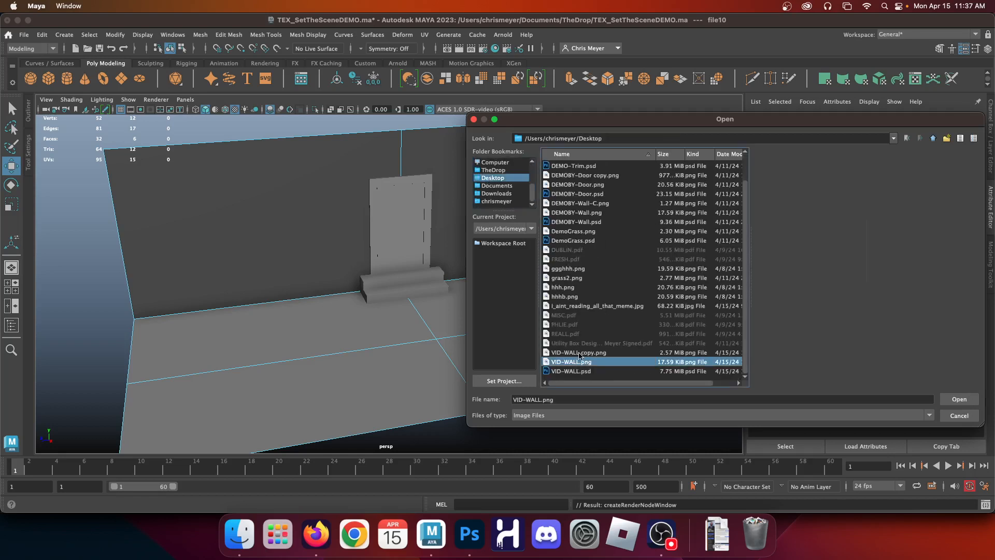
click(579, 353)
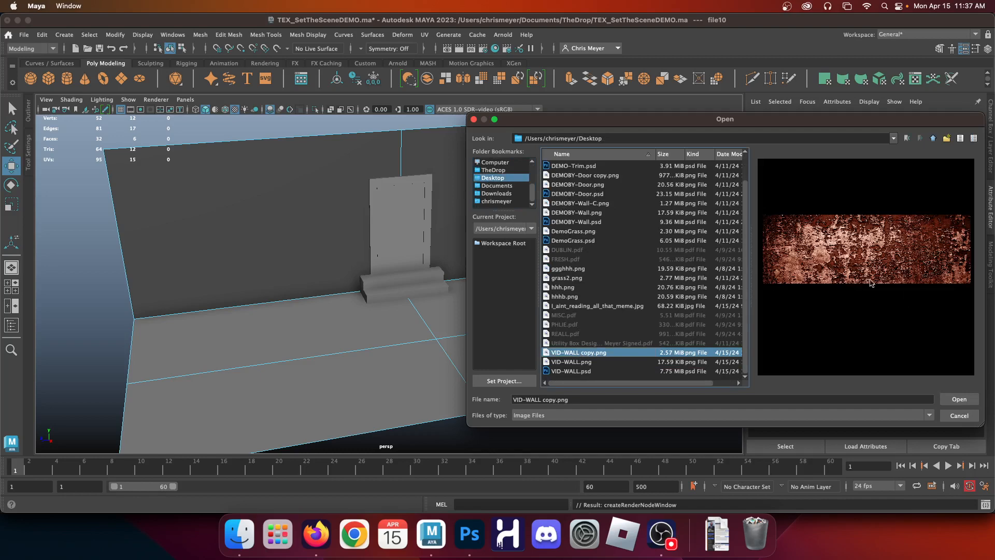
click(950, 396)
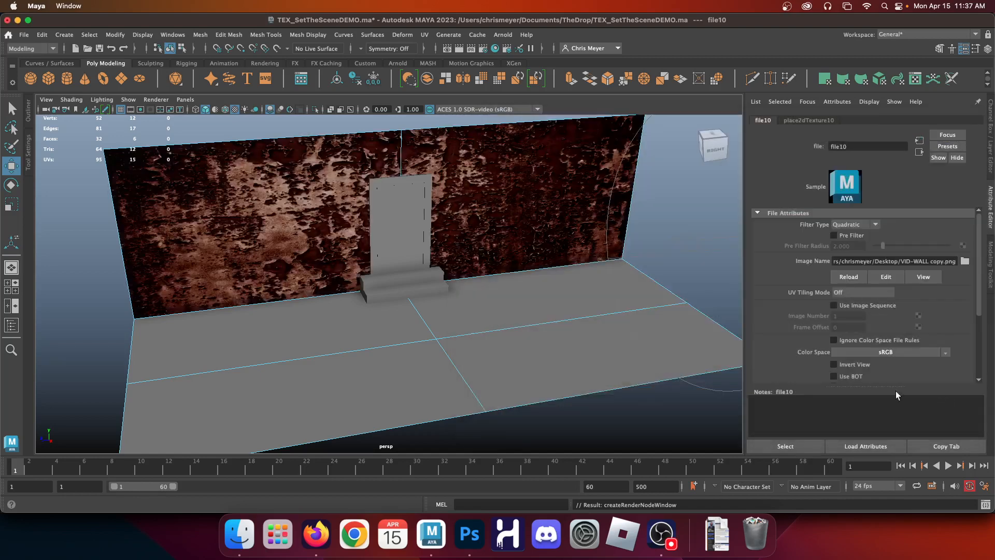
Return to object mode and select the whole wall-and-floor plane
right_drag(200, 216, 251, 188)
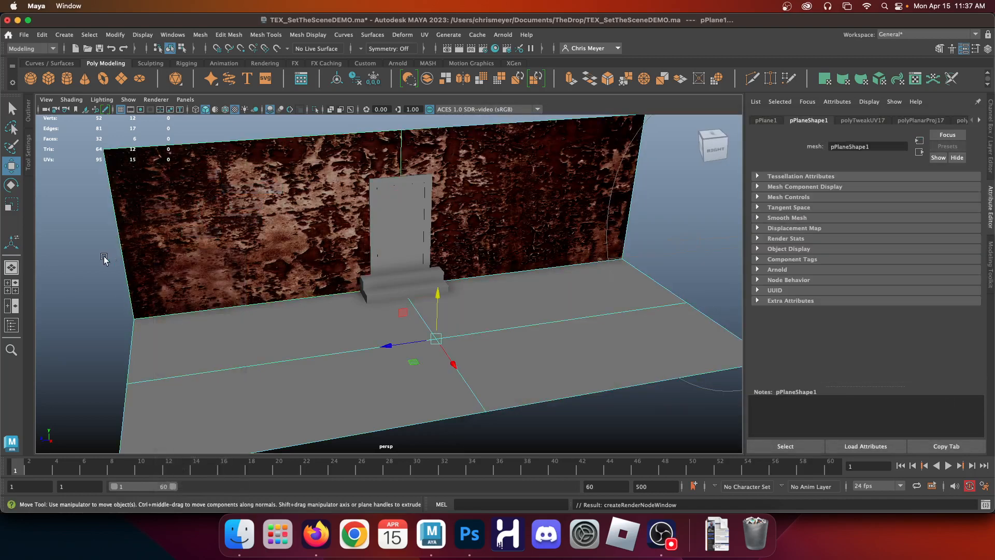
click(103, 257)
alt+drag(259, 279, 297, 302)
click(274, 346)
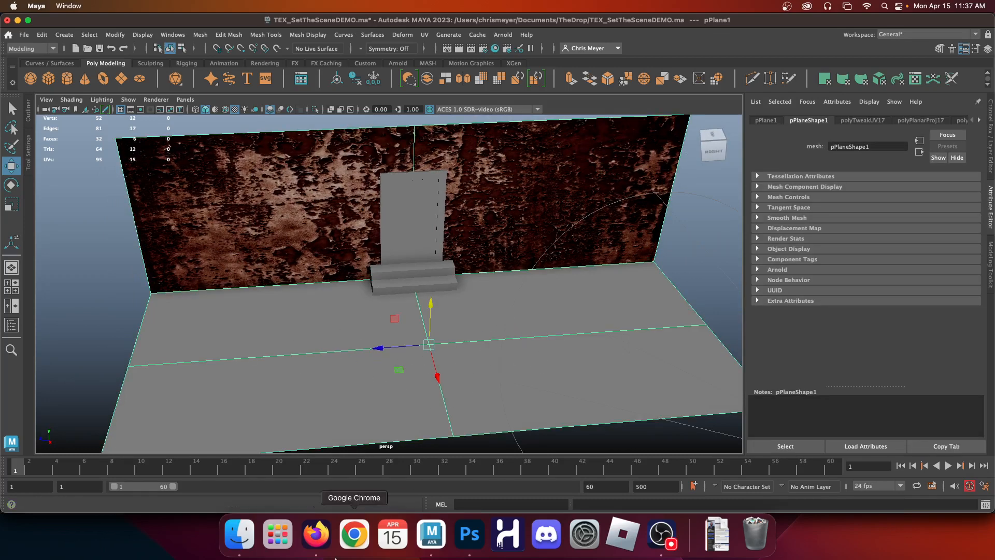
Switch to Firefox and run a Google image search for "tileable corrugated metal texture"
click(321, 544)
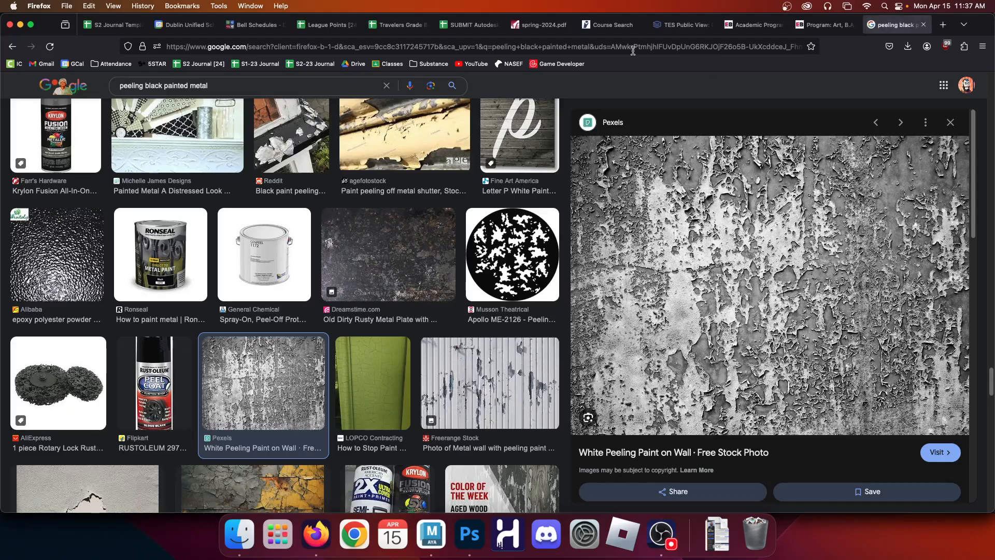
triple_click(230, 84)
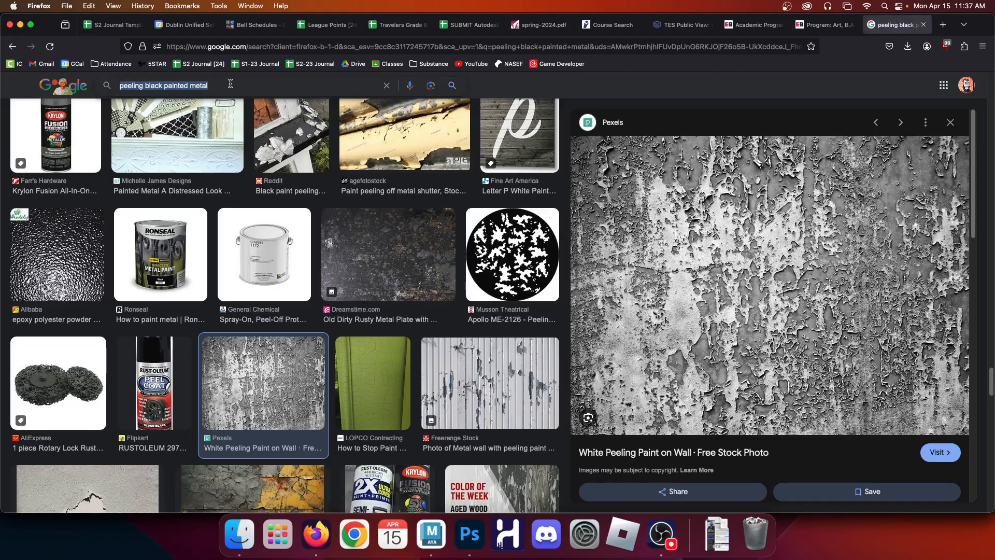
text(tielable)
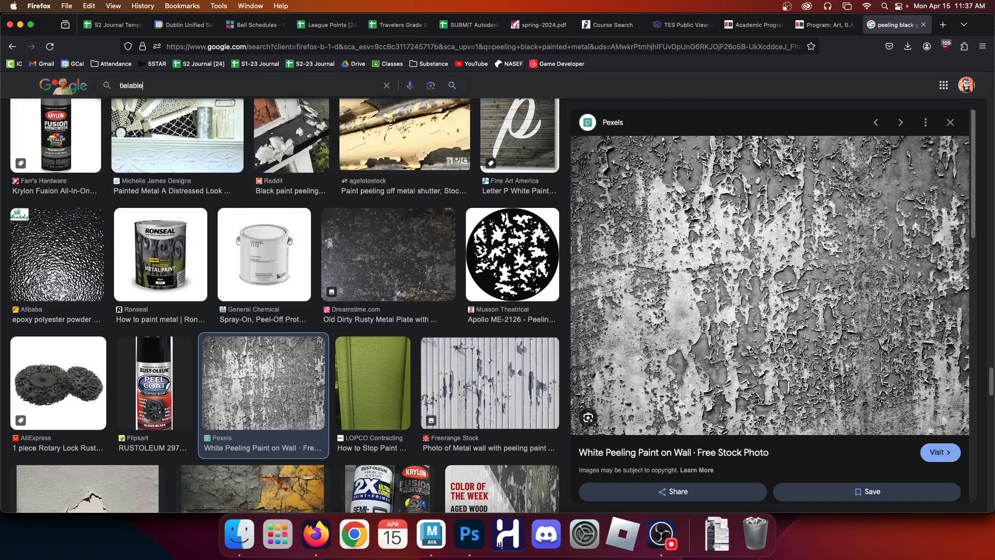
key(BackSpace)
key(BackSpace)
key(BackSpace)
key(BackSpace)
key(BackSpace)
text(l)
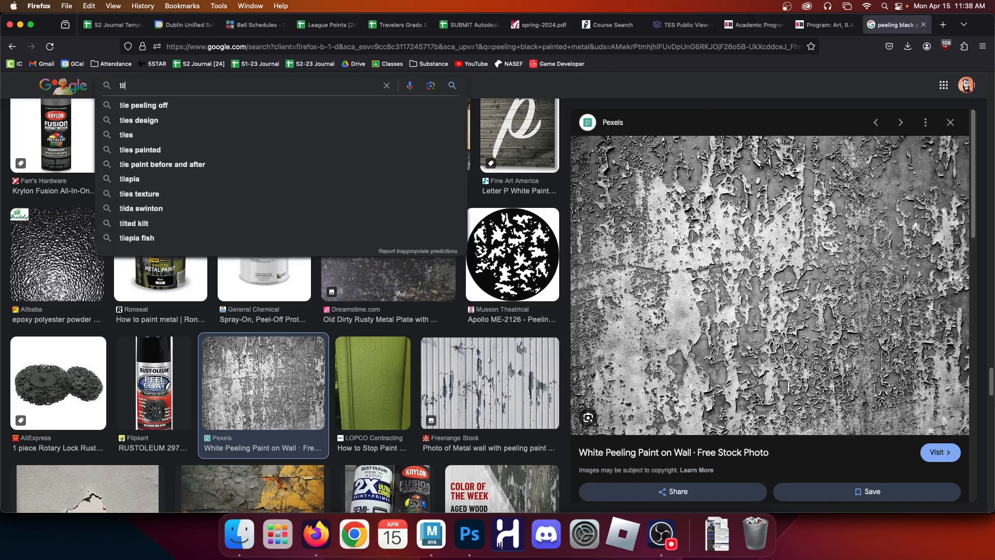
text(eable texture )
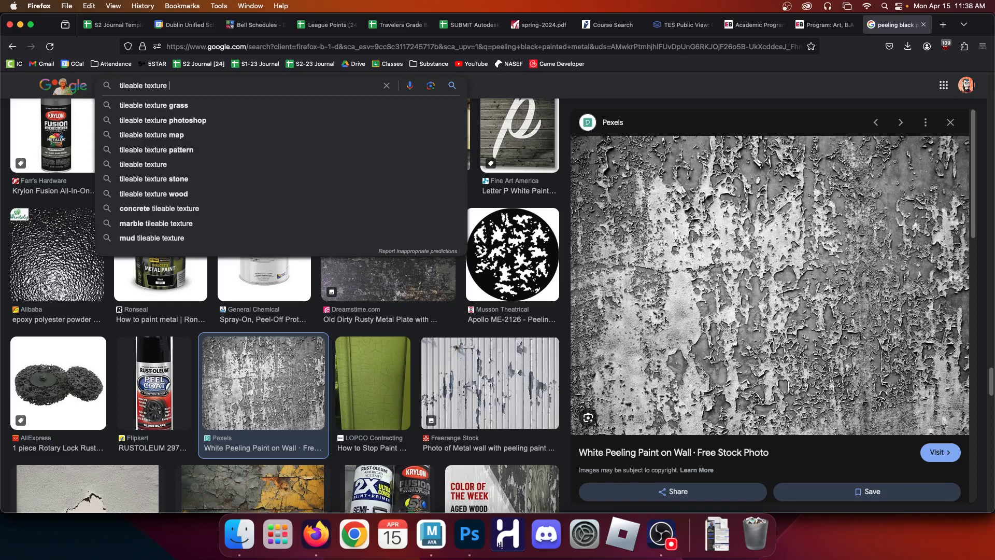
text(metal)
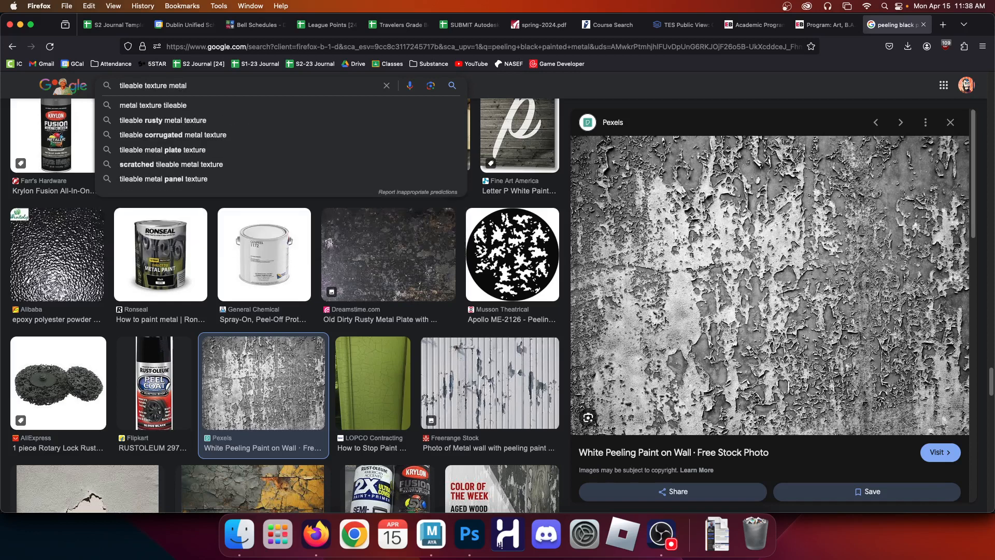
key(Down)
key(Down)
key(Down)
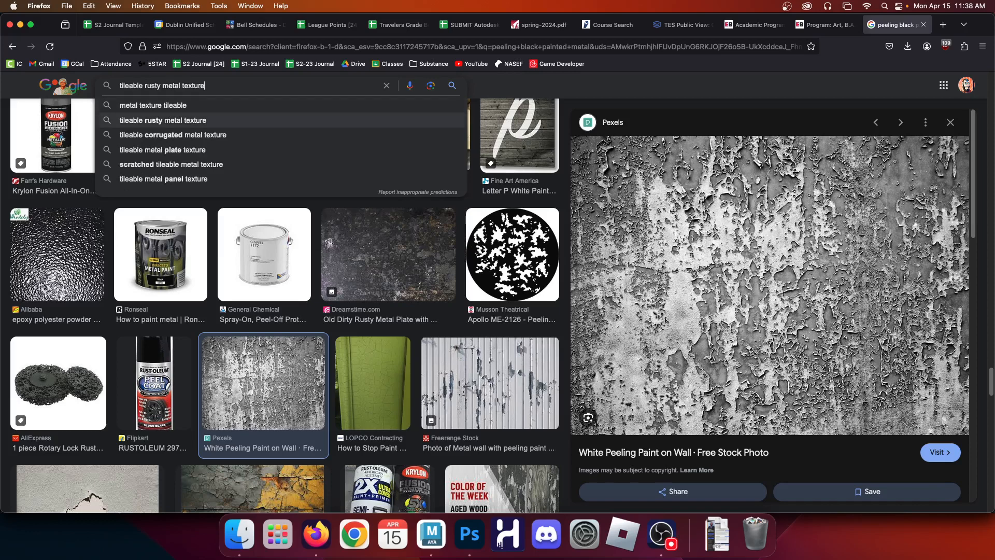
key(Return)
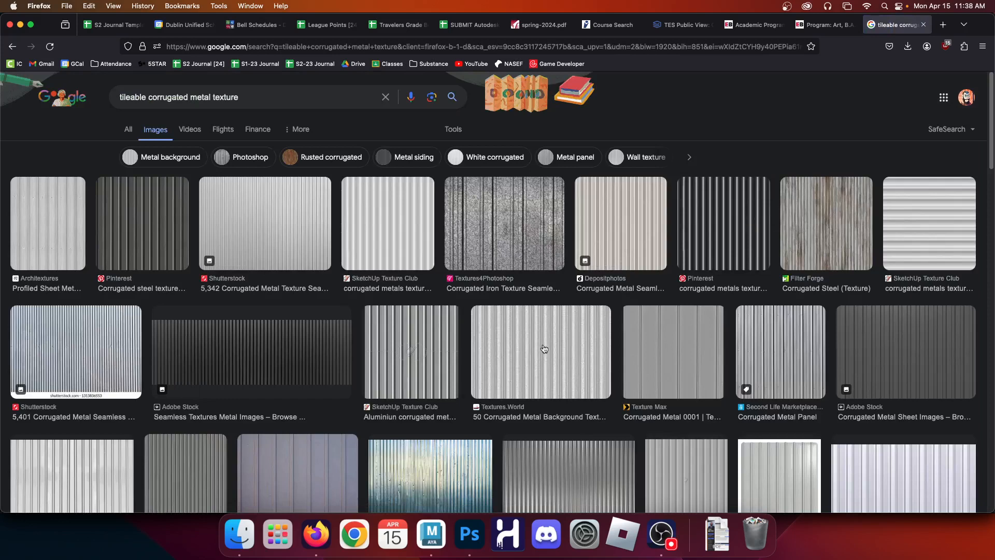
Broaden the image search to "tileable metal texture"
scroll(541, 349, down, 3)
scroll(307, 294, up, 3)
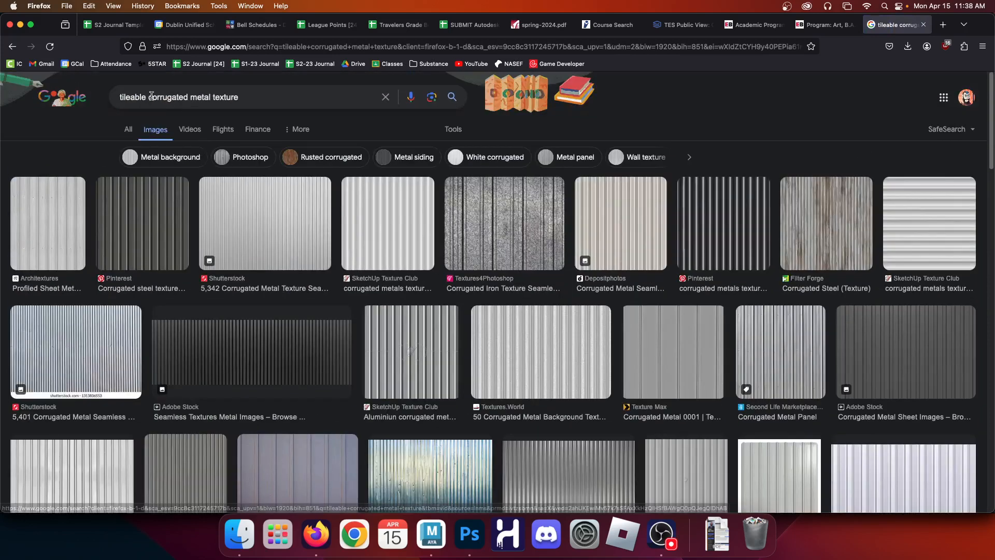
drag(149, 98, 192, 99)
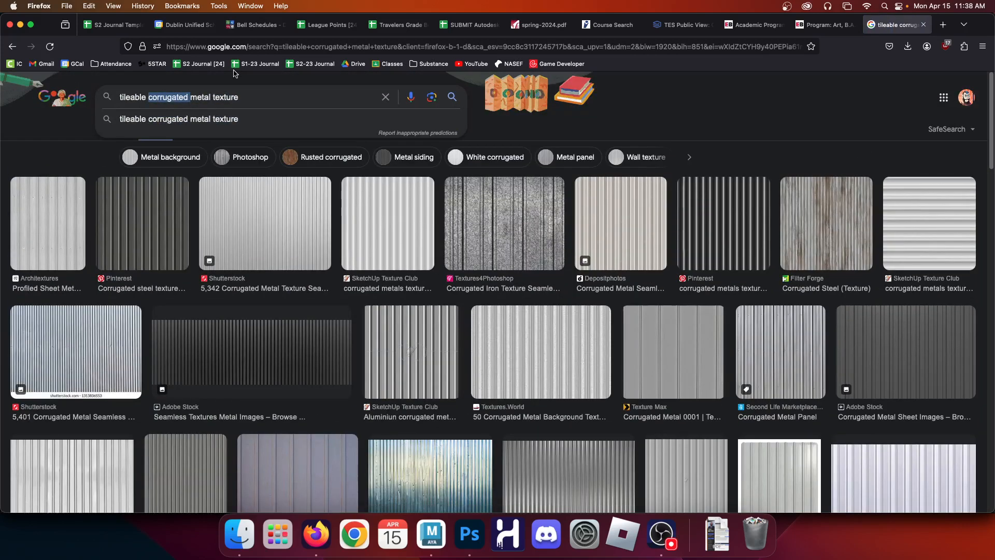
key(BackSpace)
key(Return)
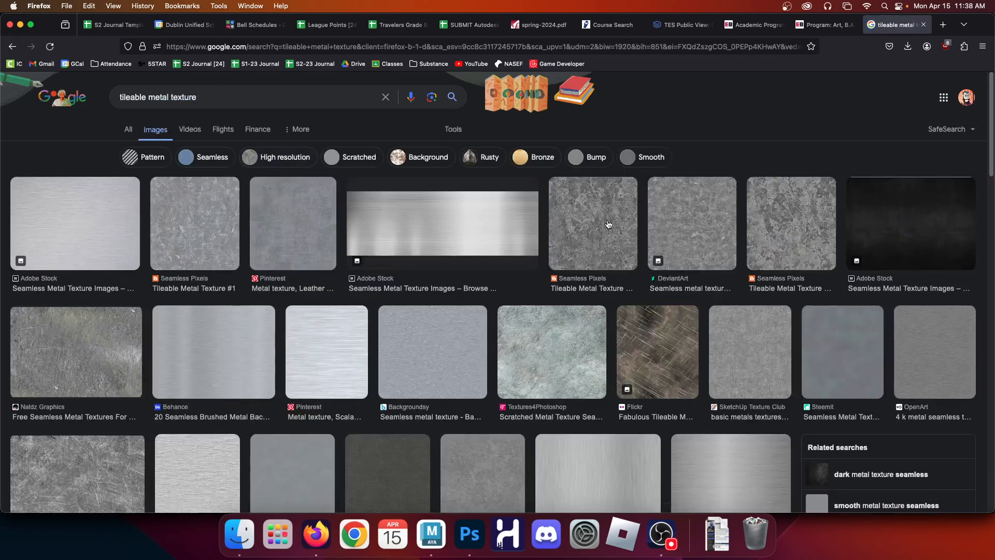
Find the dark tread-plate image from paroxysm press and save it to the Desktop as a JPEG named VID-metalfloor
scroll(601, 233, down, 5)
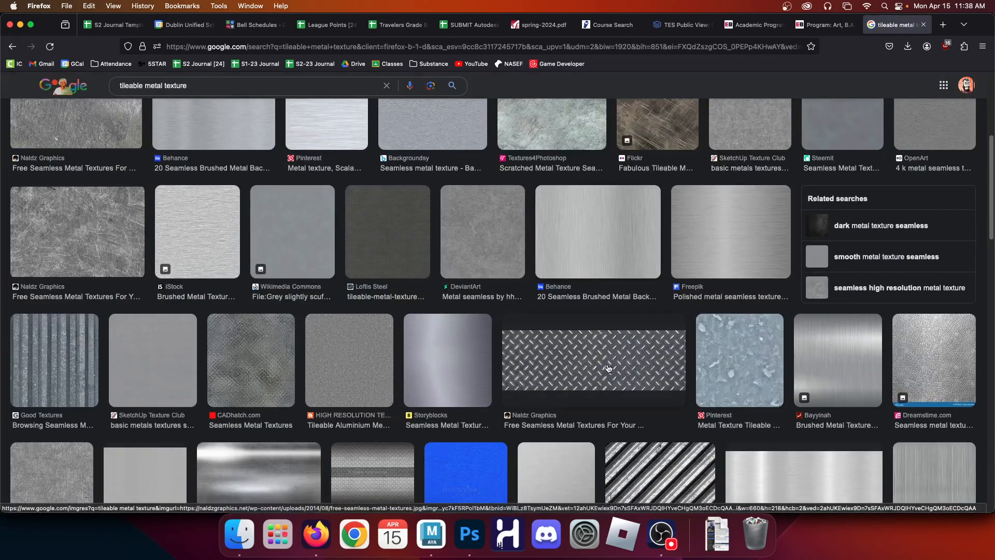
scroll(616, 370, down, 4)
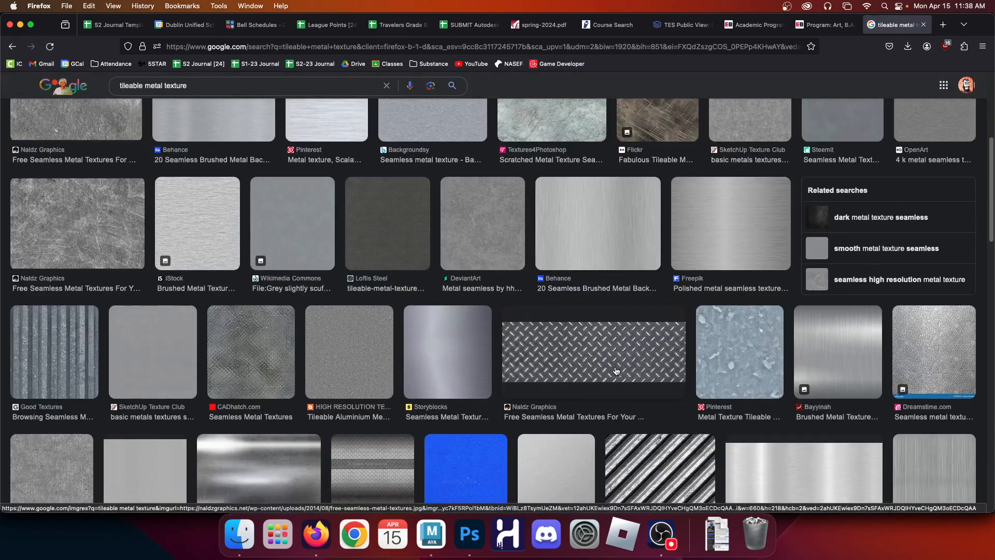
click(42, 398)
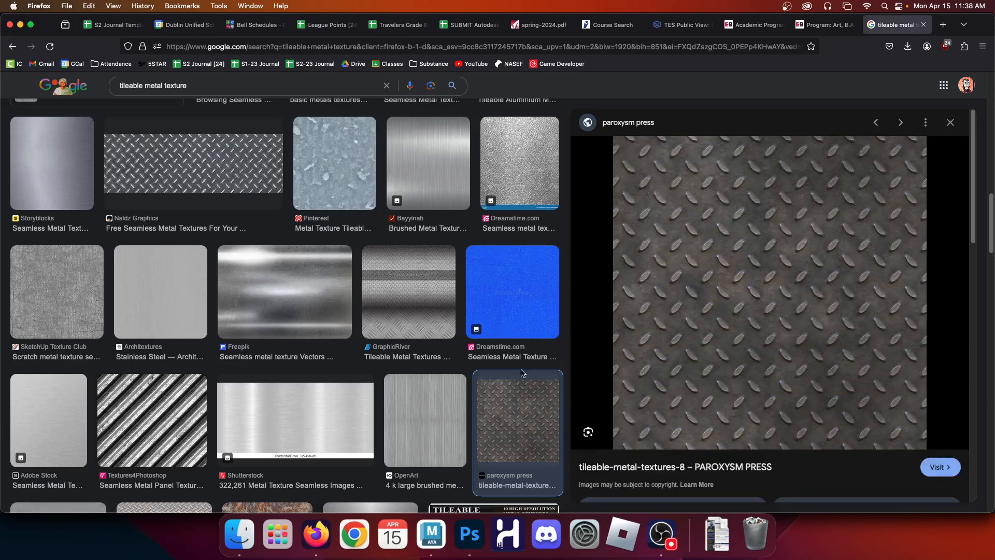
right_click(705, 259)
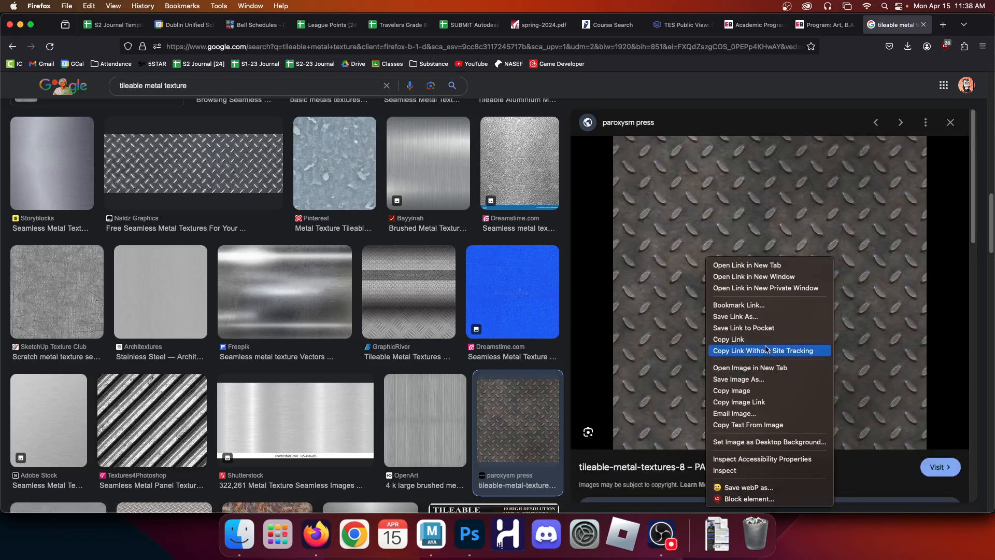
click(752, 380)
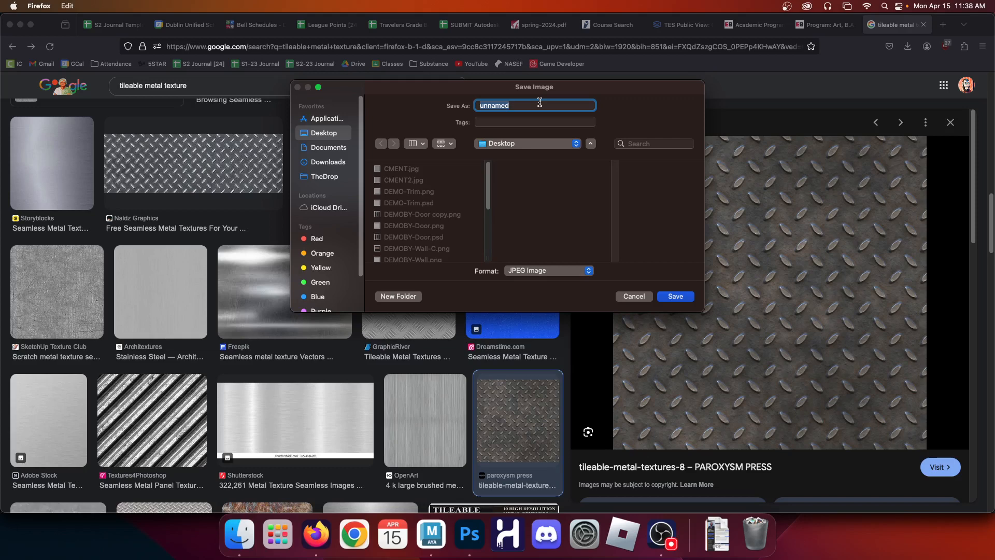
text(VID-metalfloor)
key(Return)
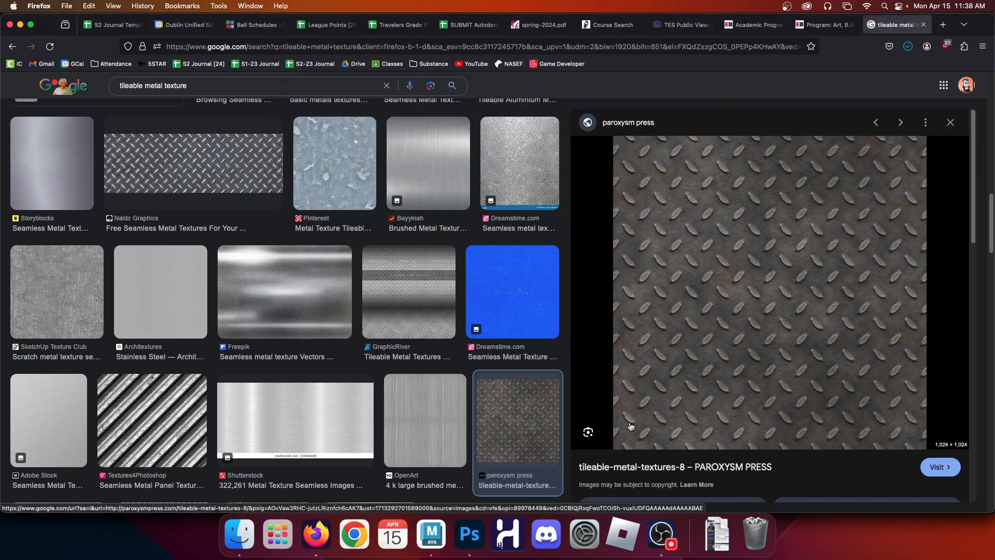
Switch to Maya and select all four floor faces of the plane in face mode
click(435, 531)
right_drag(341, 292, 341, 231)
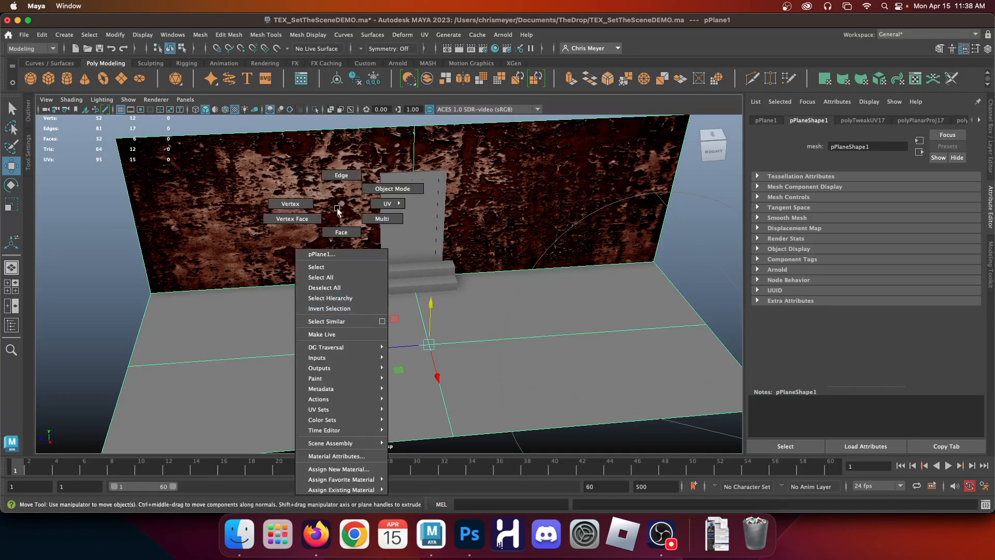
drag(329, 300, 493, 319)
shift+drag(515, 372, 411, 396)
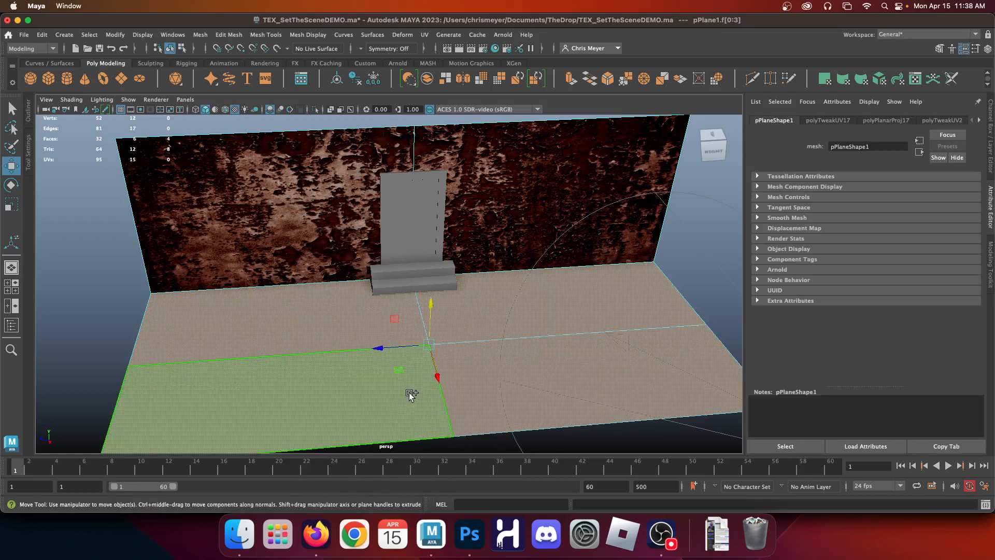
Assign a new Blinn material named Floor to the floor faces and map a File texture to its color
right_drag(305, 319, 375, 408)
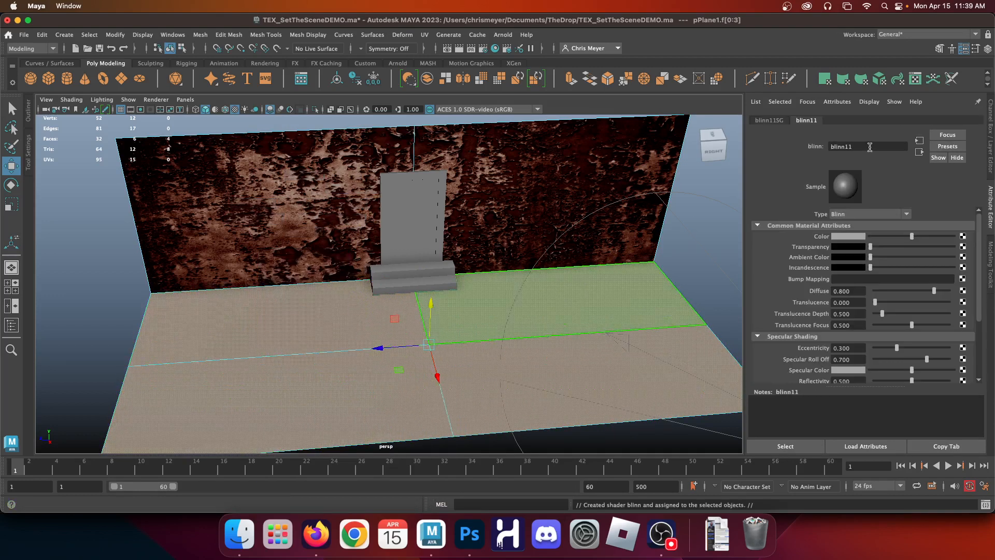
double_click(874, 147)
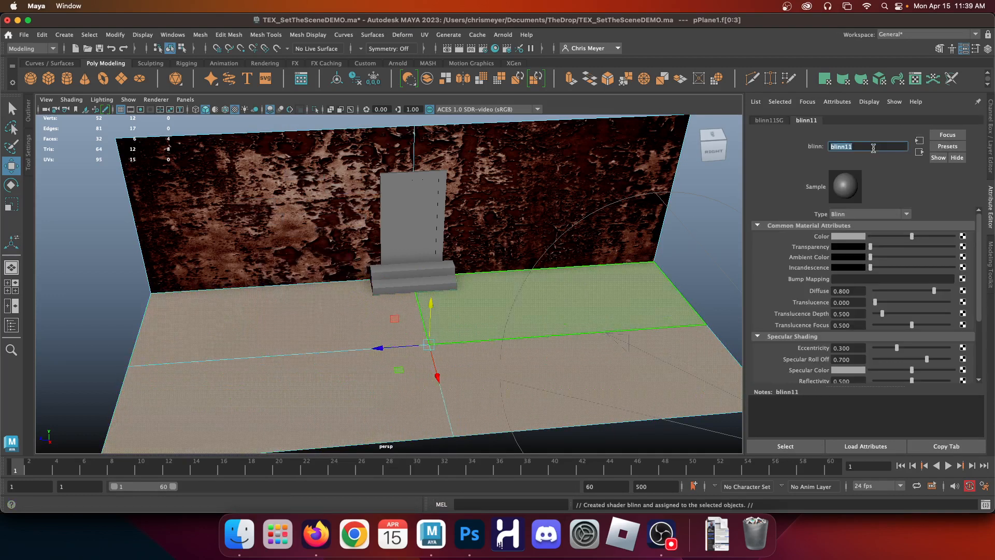
key(BackSpace)
key(Return)
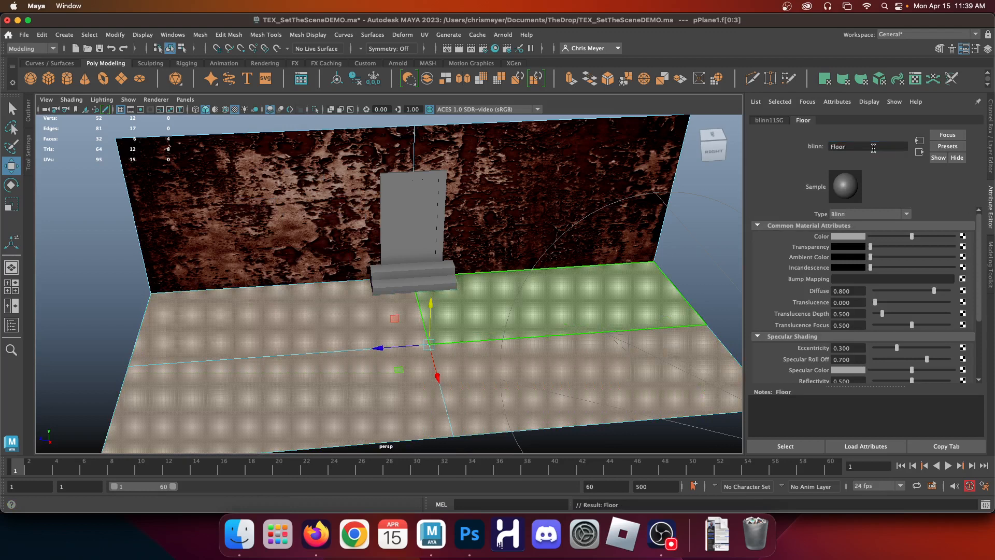
click(963, 237)
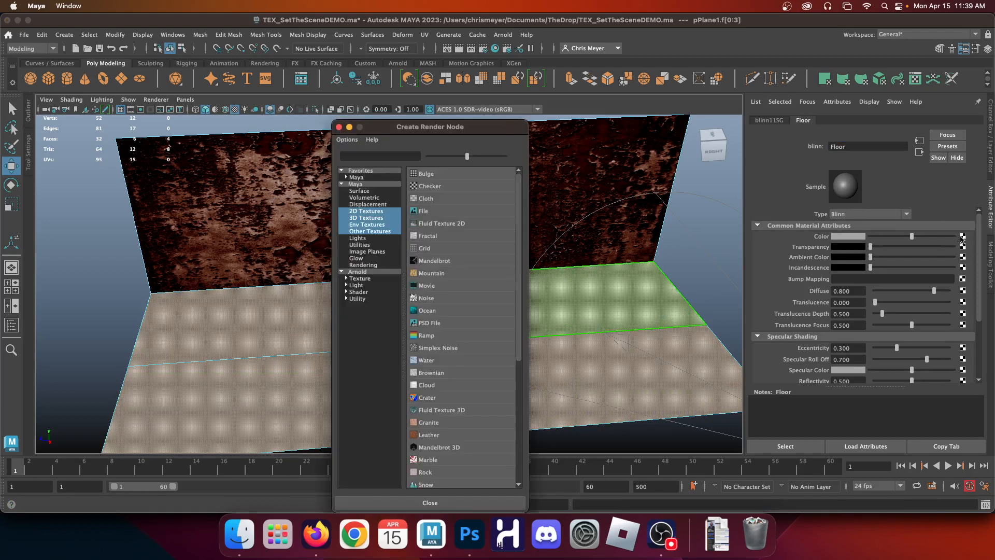
click(426, 211)
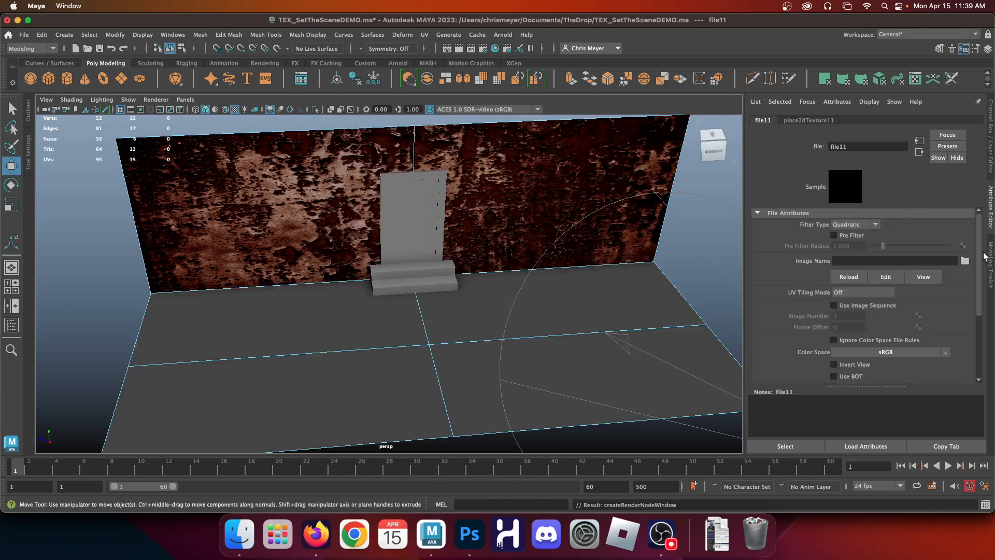
Load VID-metalfloor.jpg from the Desktop as the image of the floor's file texture
click(964, 262)
scroll(518, 192, down, 5)
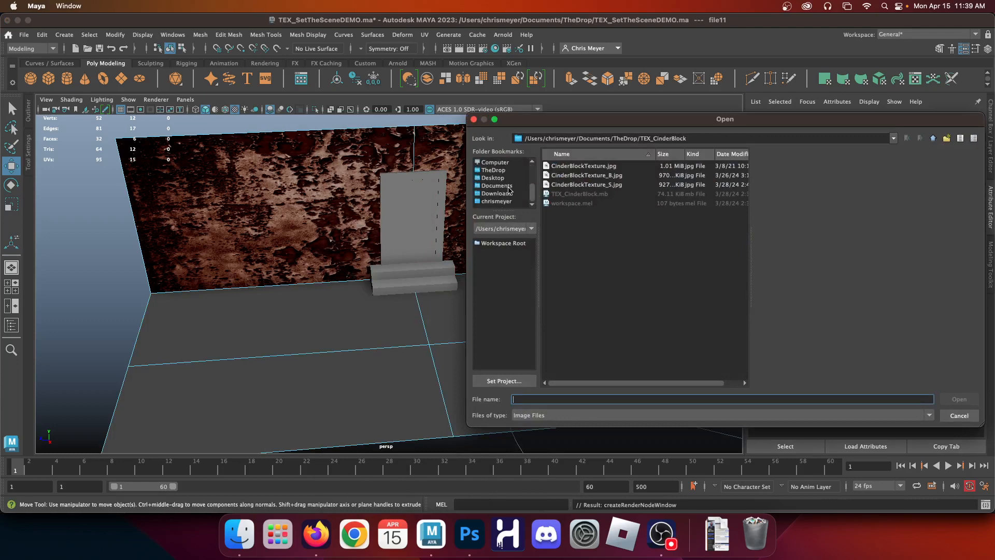
click(493, 177)
scroll(584, 281, down, 2)
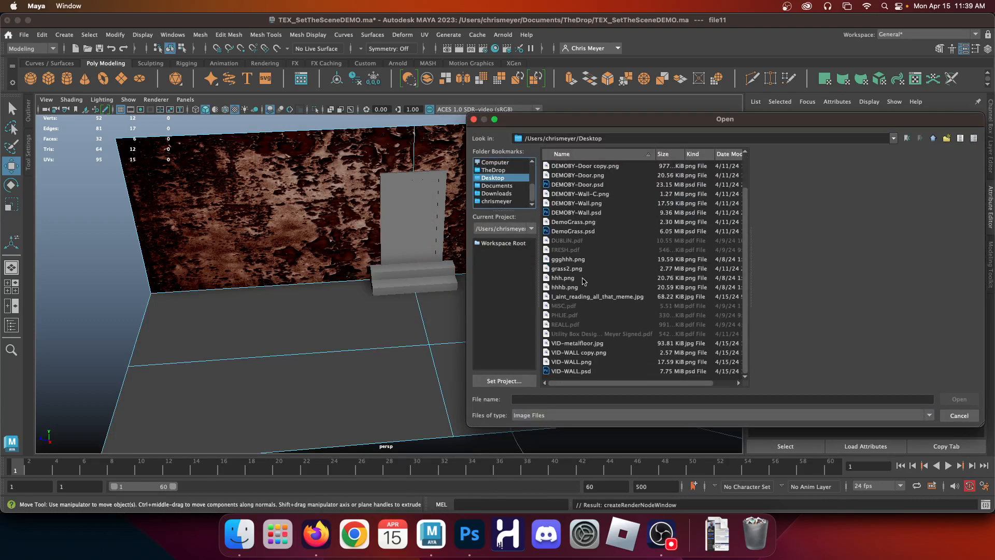
click(589, 344)
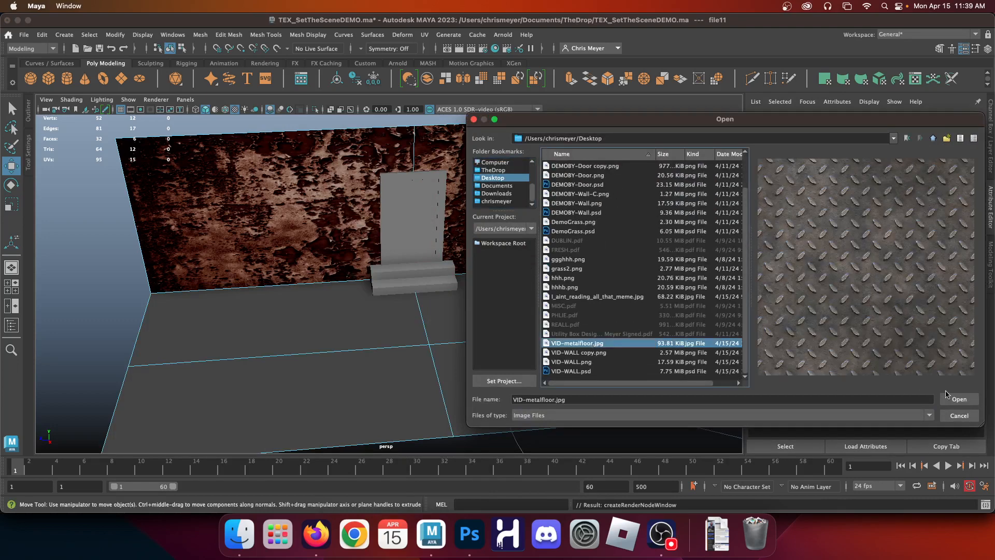
click(947, 396)
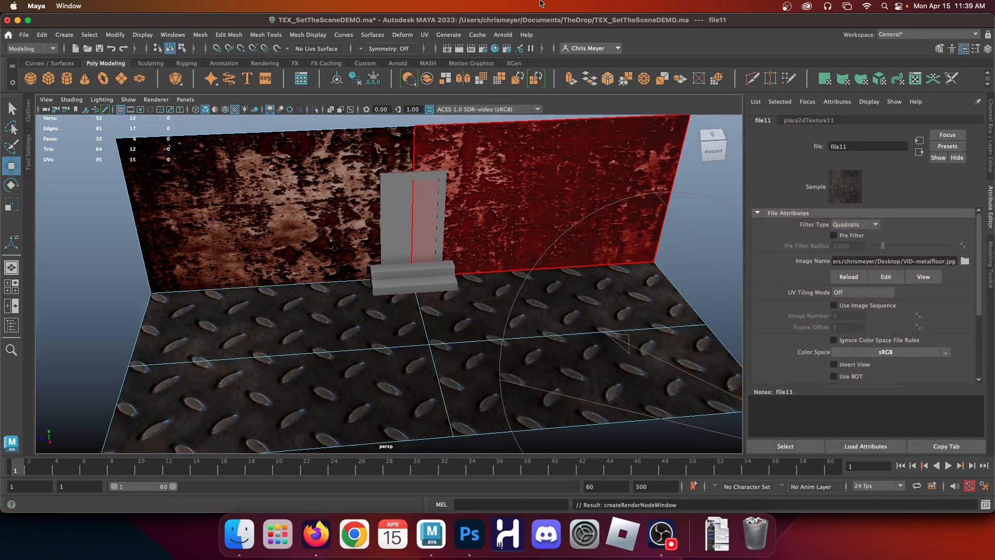
Open the UV Editor, turn off the checker display, and select the UV shell of the floor faces
click(425, 34)
click(449, 55)
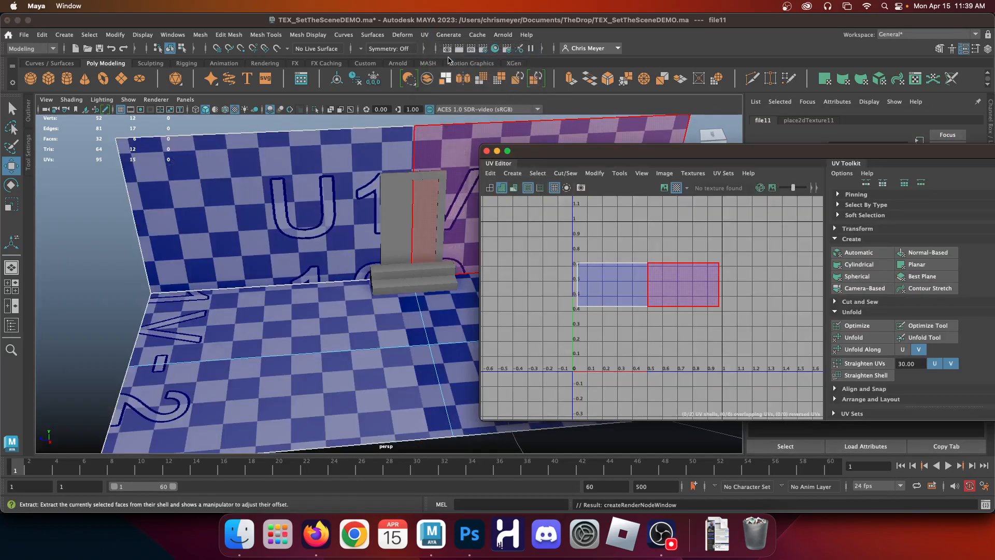
click(675, 189)
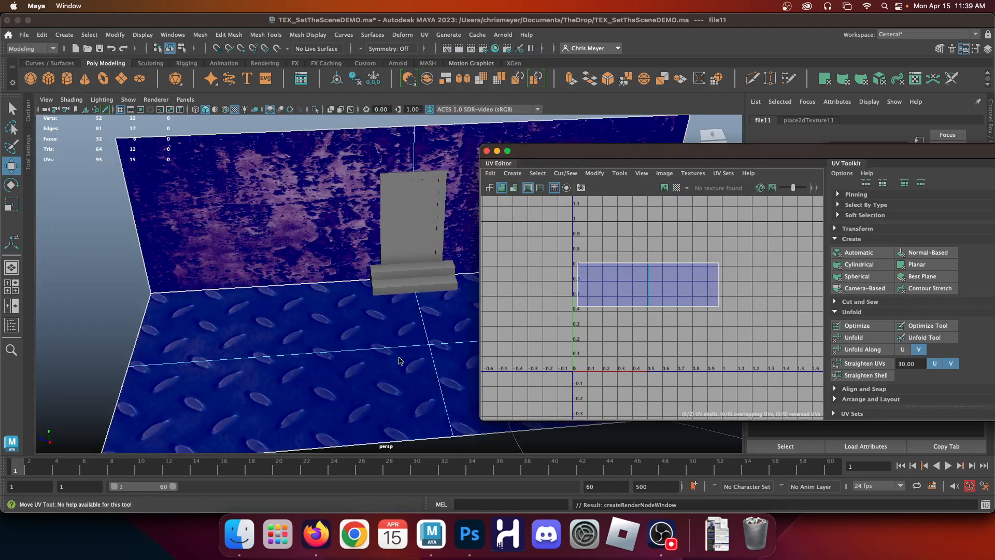
scroll(635, 324, down, 3)
click(645, 394)
right_click(644, 337)
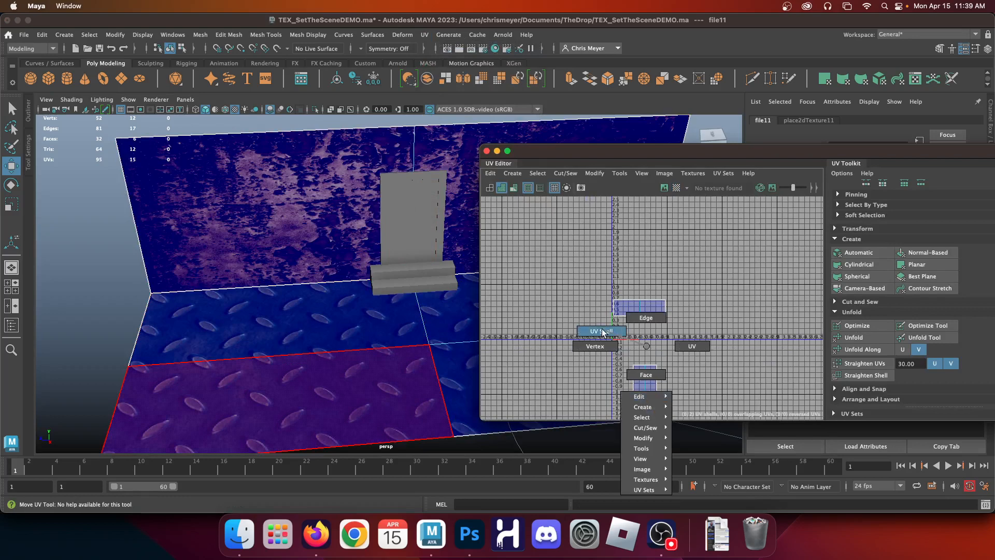
click(652, 398)
Move the floor's UV shell into empty space and scale it up well beyond the 0-1 tile to make the tread pattern repeat smaller
scroll(638, 384, down, 3)
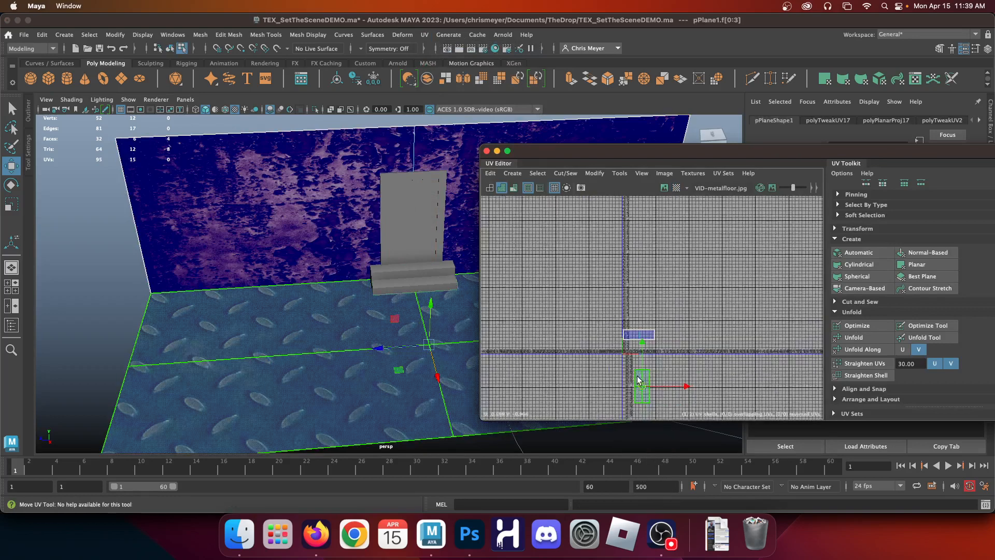
drag(640, 383, 712, 221)
key(r)
drag(633, 274, 697, 254)
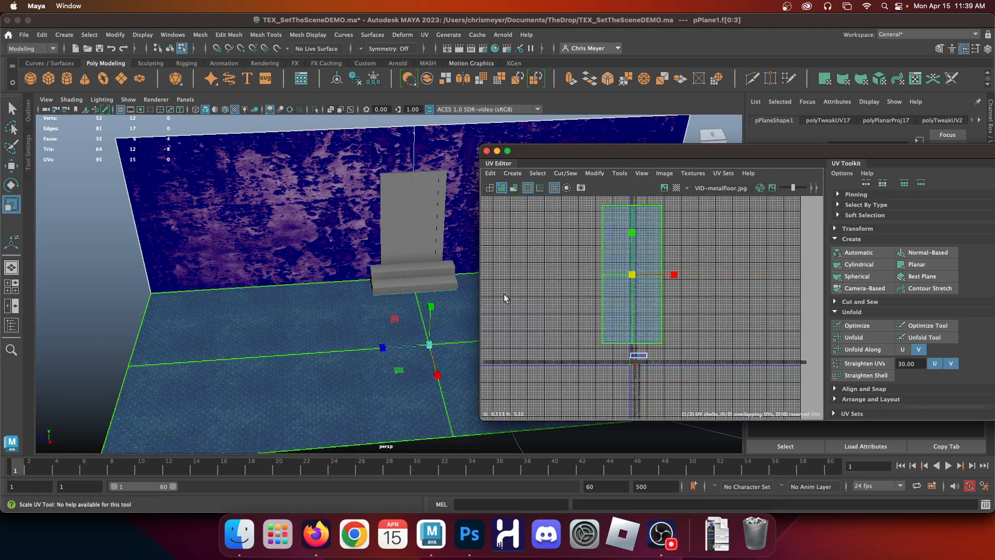
Close the UV Editor, return the plane to object mode, and clear the selection to inspect the tiled floor
click(487, 151)
right_drag(565, 212, 519, 199)
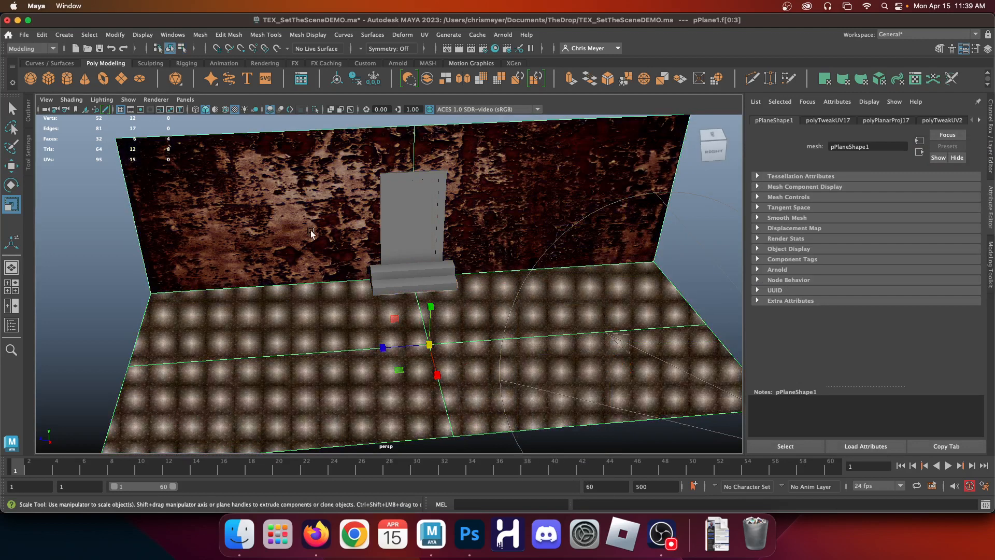
click(60, 302)
alt+drag(166, 311, 316, 342)
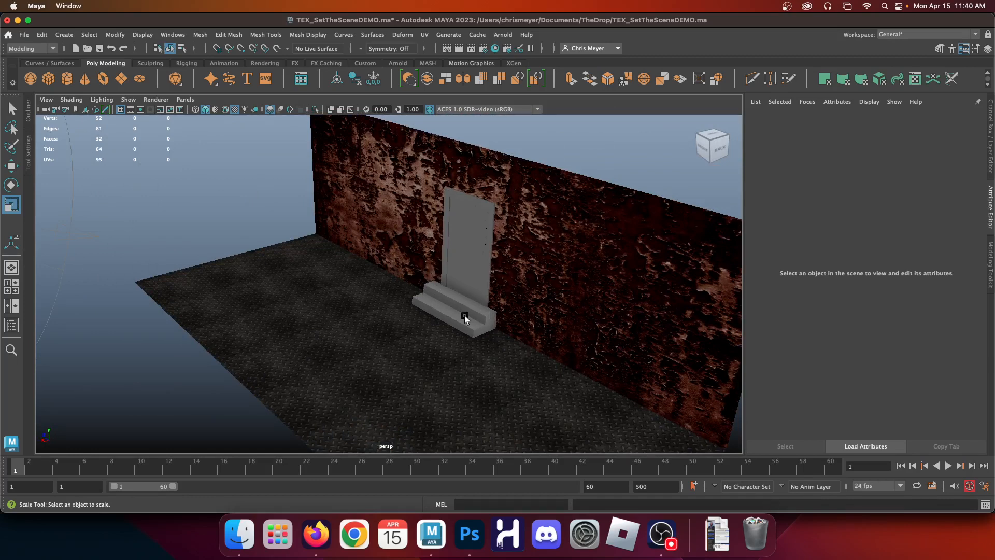
Switch to Firefox and run an image search for "cement texture" in a new tab
click(326, 534)
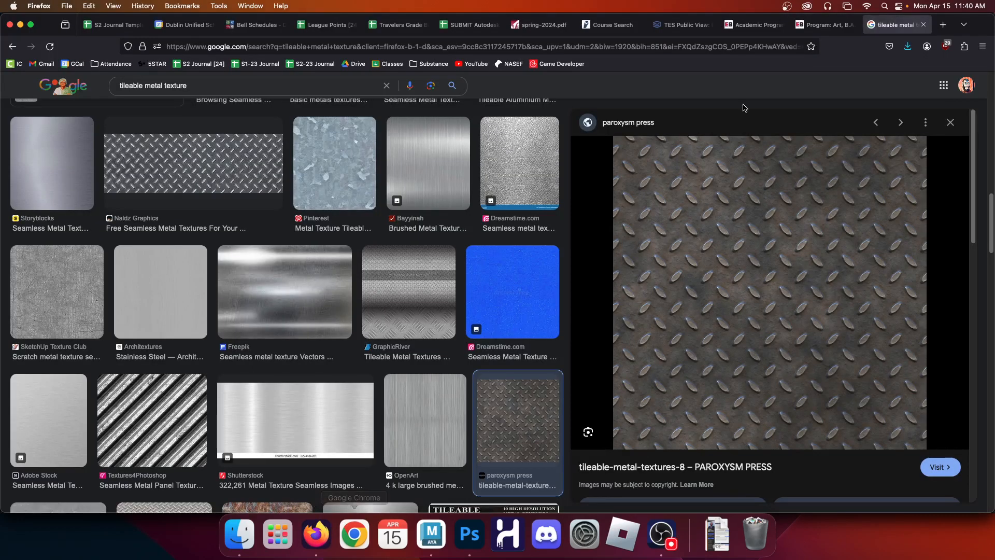
click(943, 25)
click(766, 46)
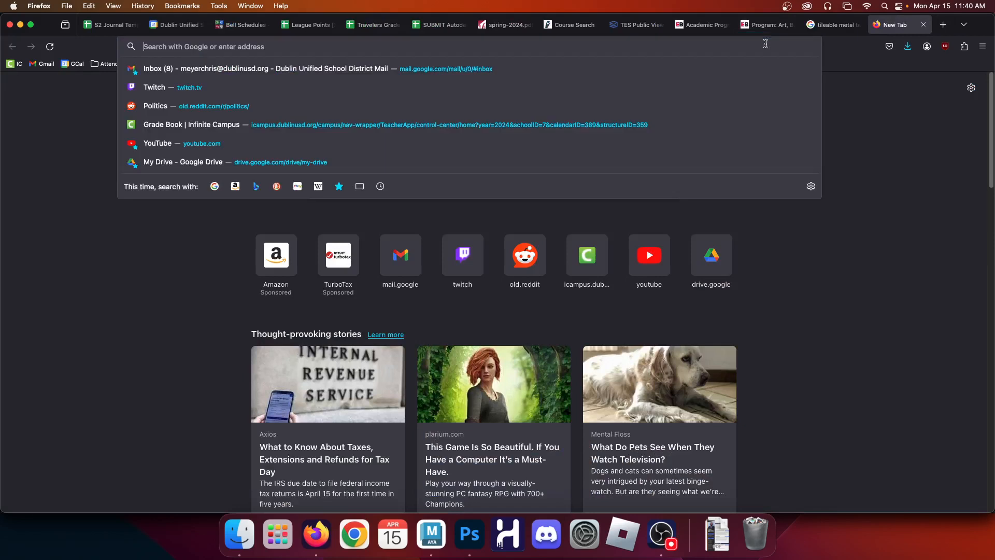
text(cement texture)
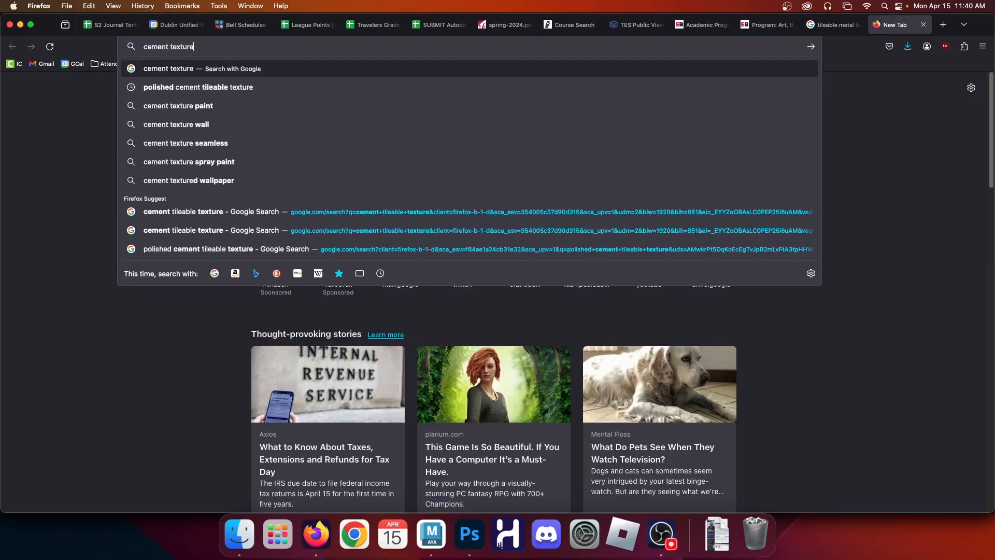
key(Return)
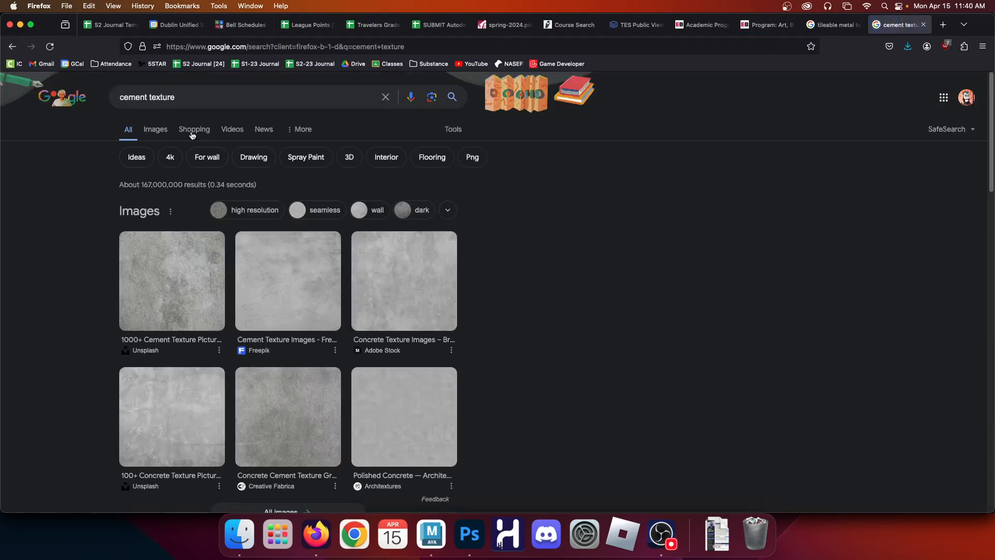
click(162, 132)
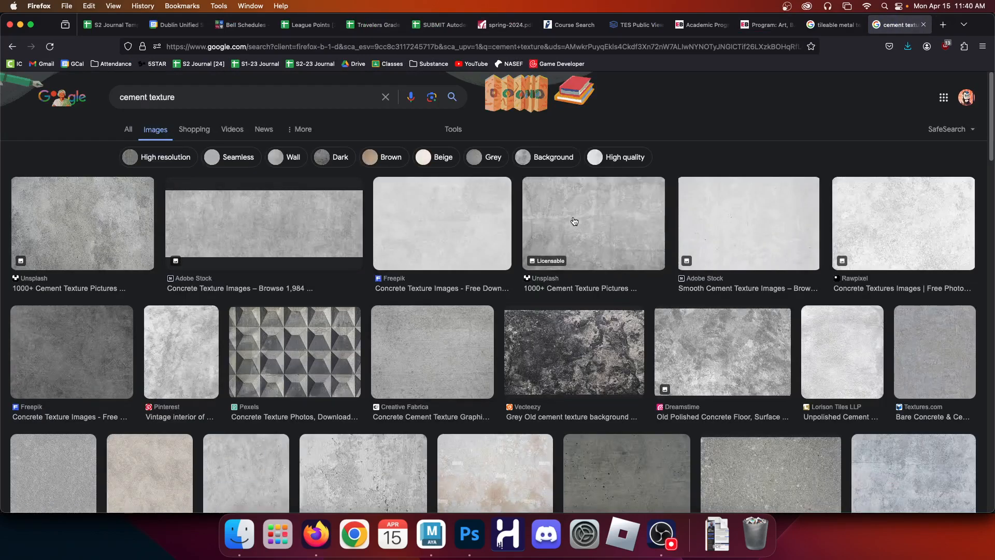
Compare several cement texture results and copy the light cracked concrete image from Freepik
click(574, 356)
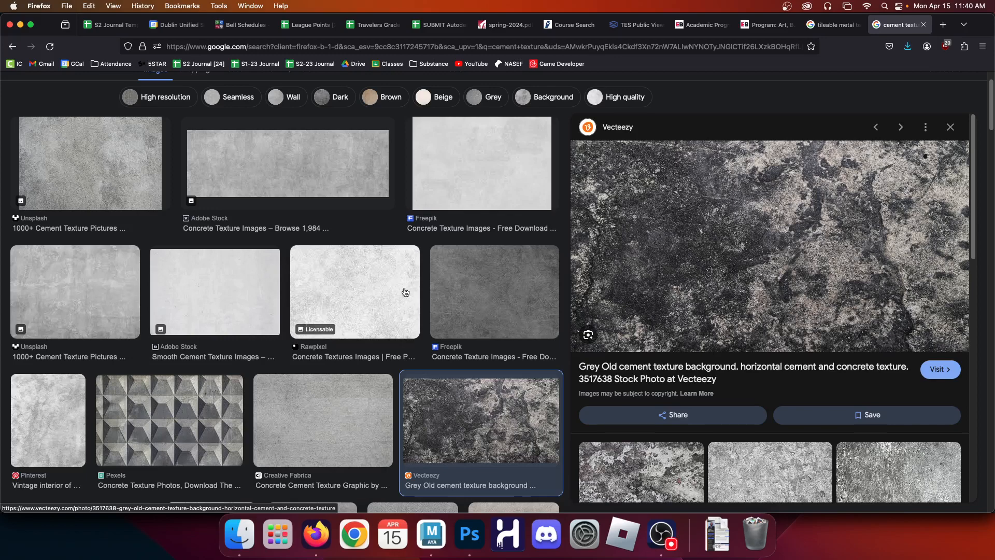
scroll(399, 295, down, 5)
click(285, 324)
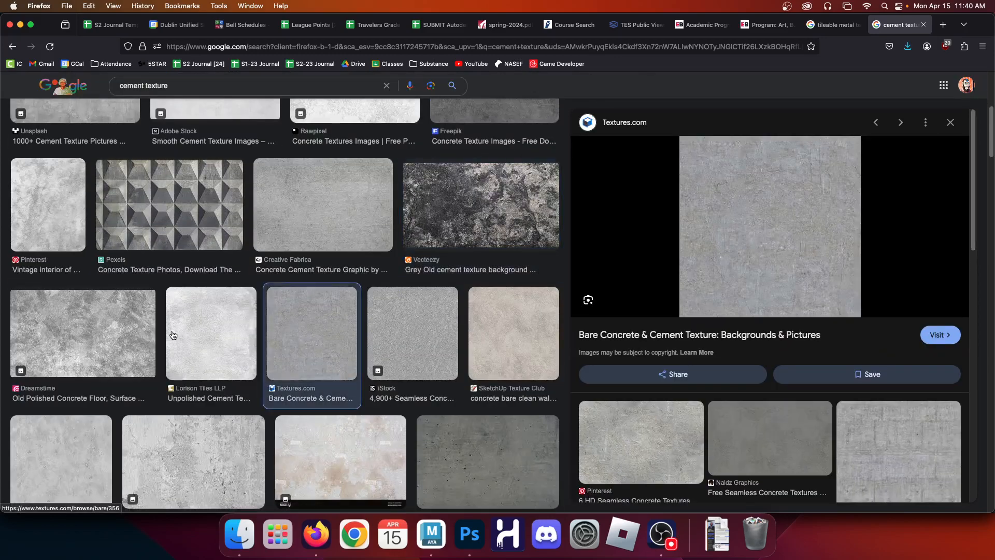
scroll(103, 337, down, 1)
click(52, 342)
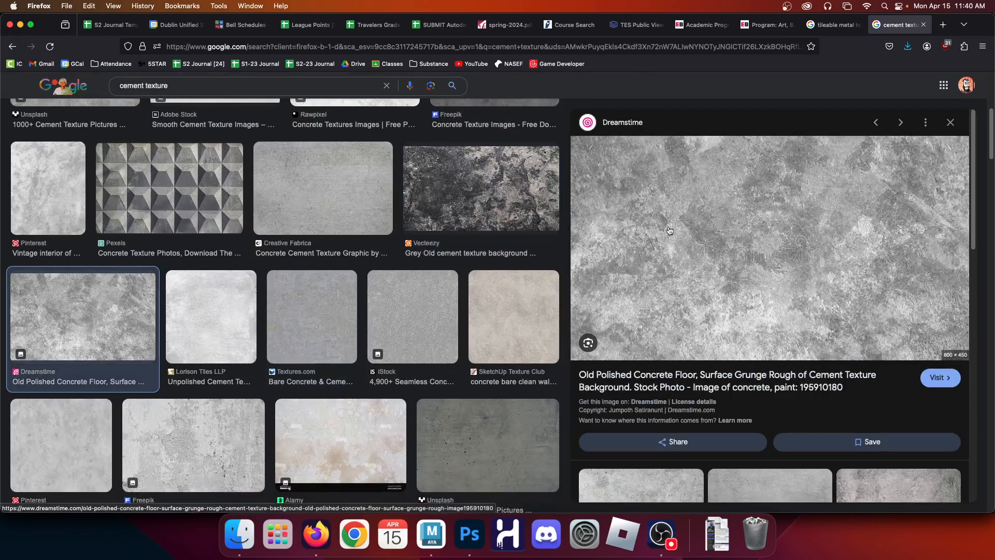
scroll(362, 311, down, 2)
click(193, 345)
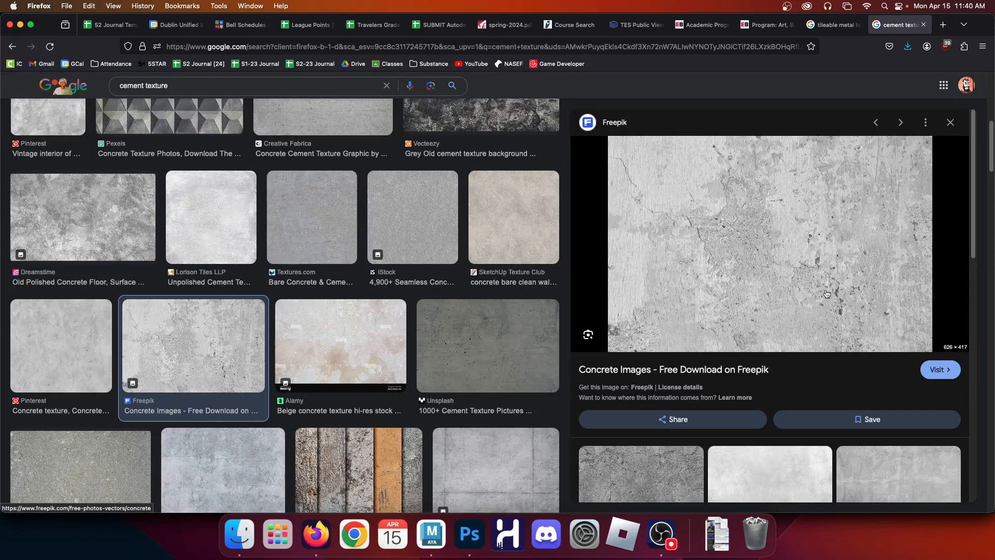
right_click(778, 226)
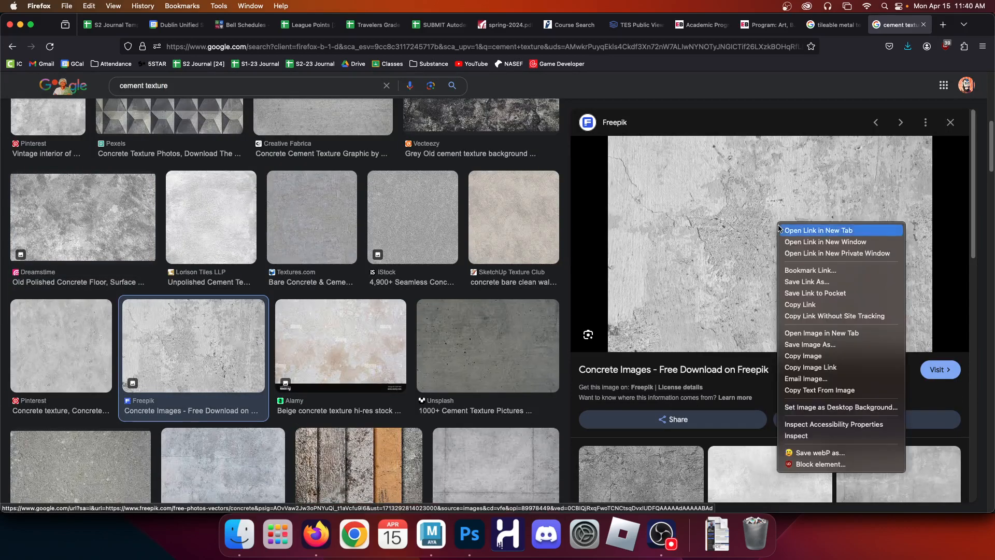
click(825, 357)
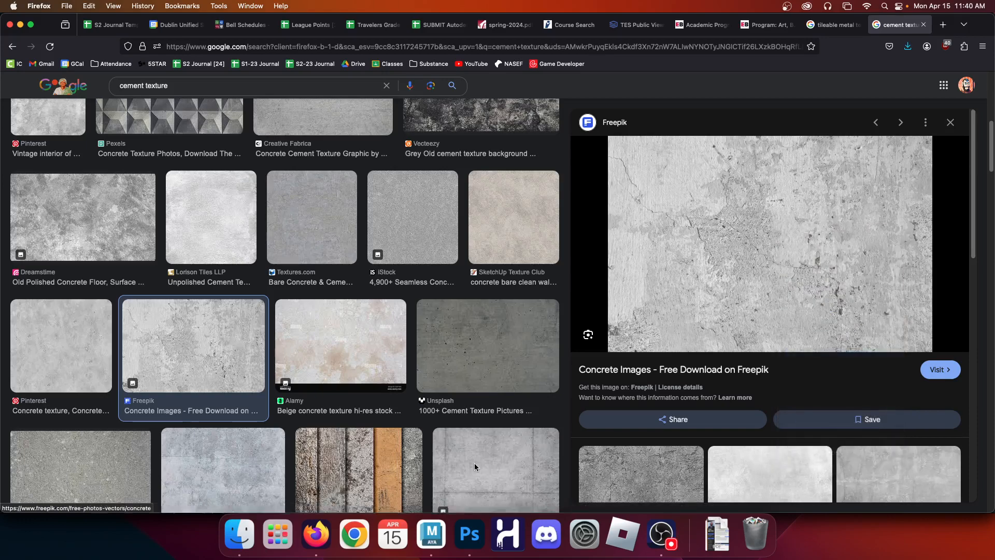
Switch to Photoshop and create a new transparent 1024 x 1024 px document at 72 ppi
click(469, 534)
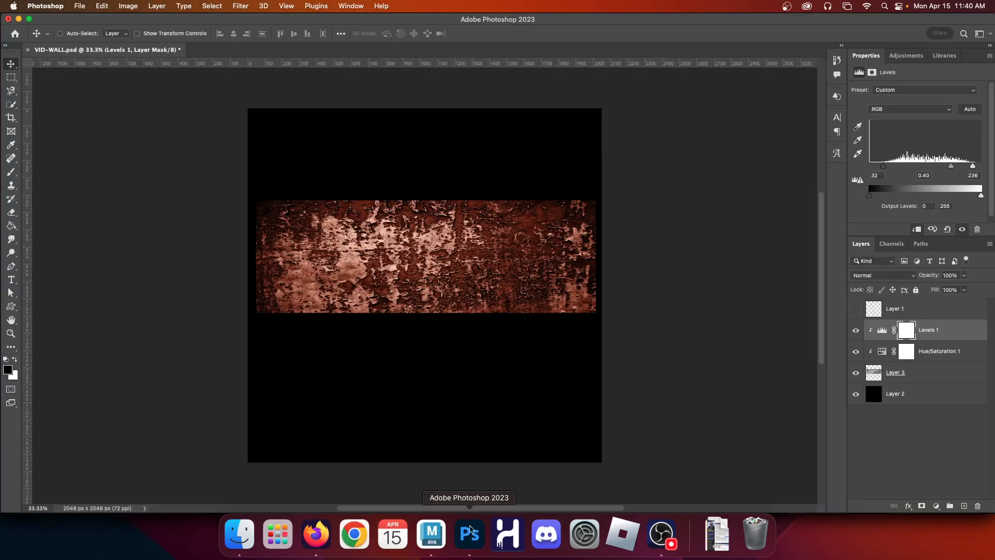
click(80, 5)
click(91, 18)
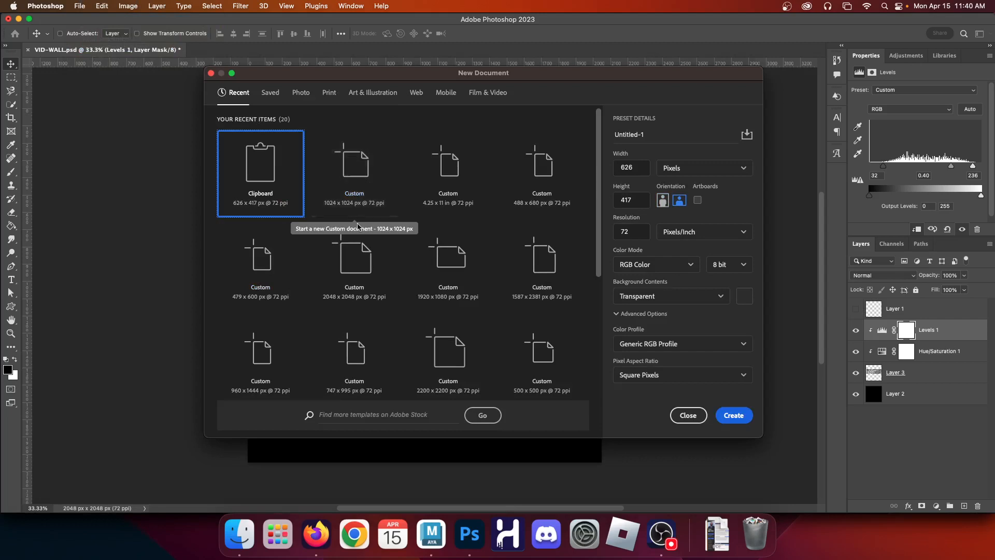
click(364, 183)
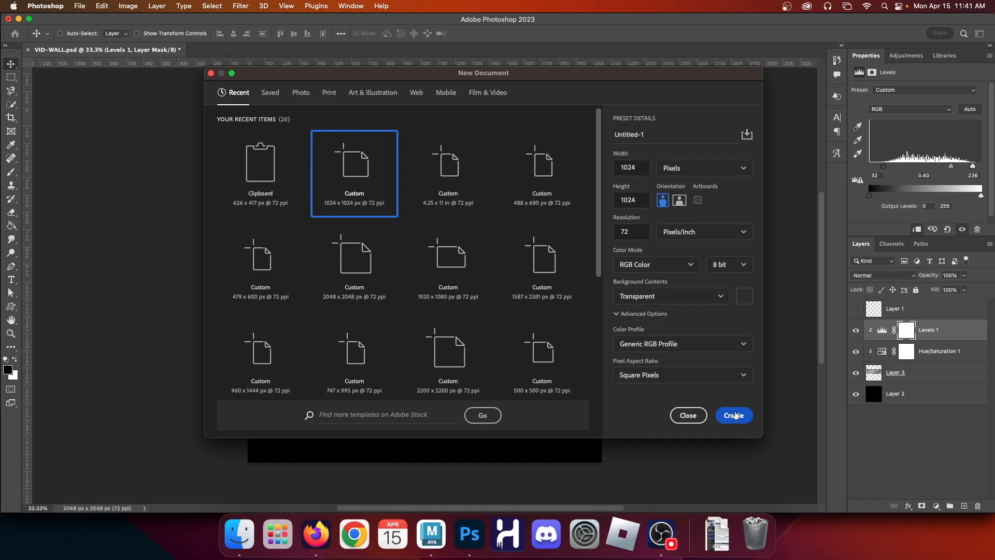
click(738, 415)
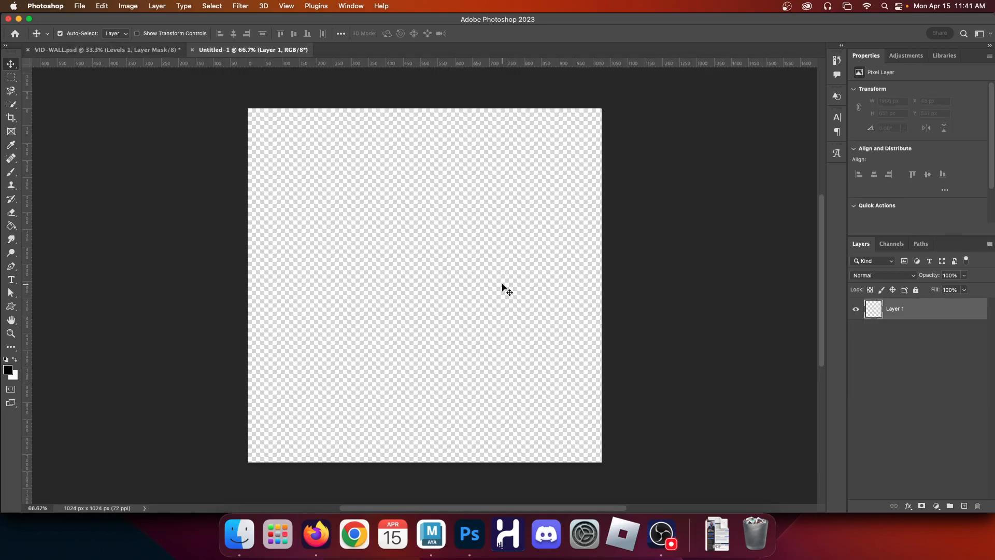
Paste the concrete image, enlarge it to about 260% from its center, and shift it left while still covering the canvas
key(super+v)
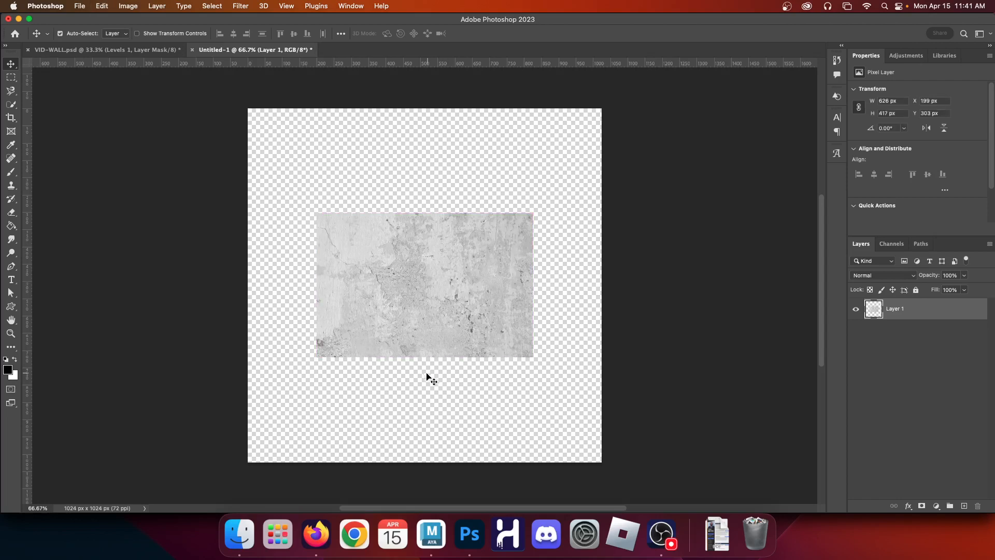
key(super+t)
alt+drag(425, 211, 432, 96)
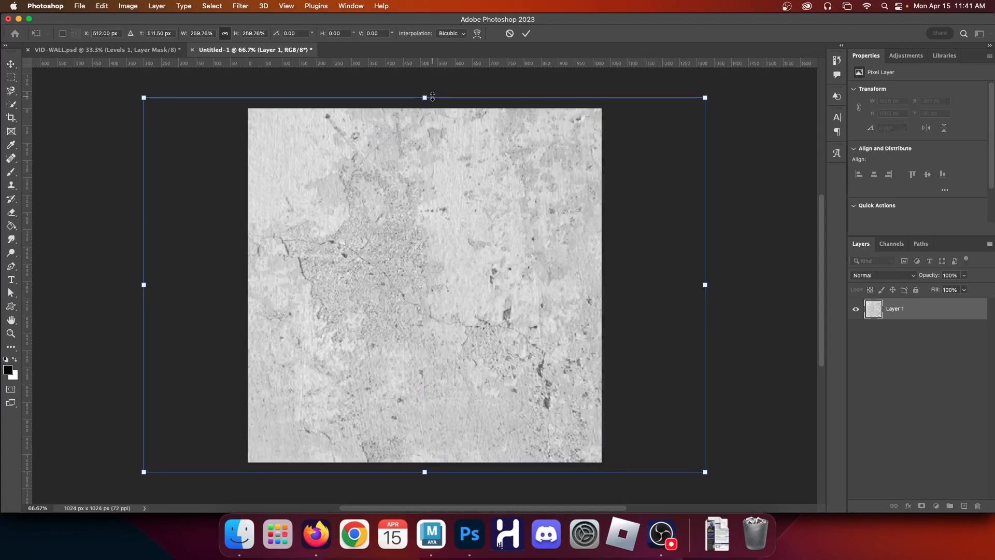
click(527, 33)
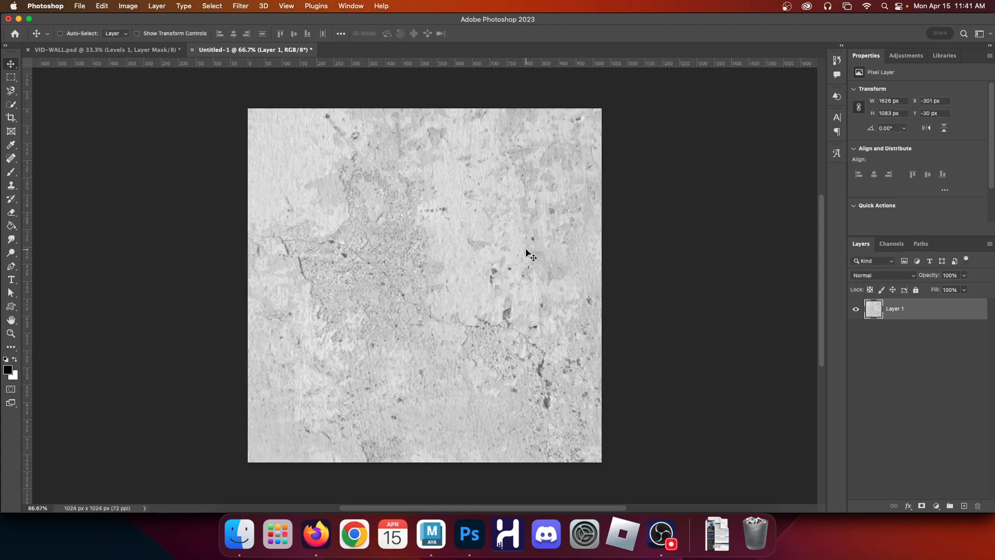
drag(384, 324, 330, 322)
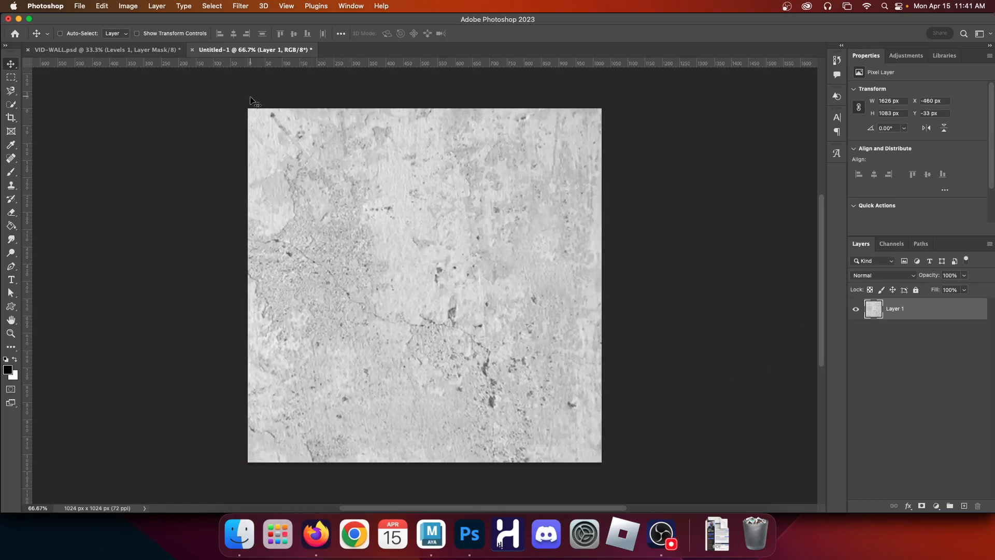
Select the whole canvas area with the Rectangular Marquee, then cut the concrete inside it and paste it onto its own layer
click(11, 77)
drag(241, 102, 756, 472)
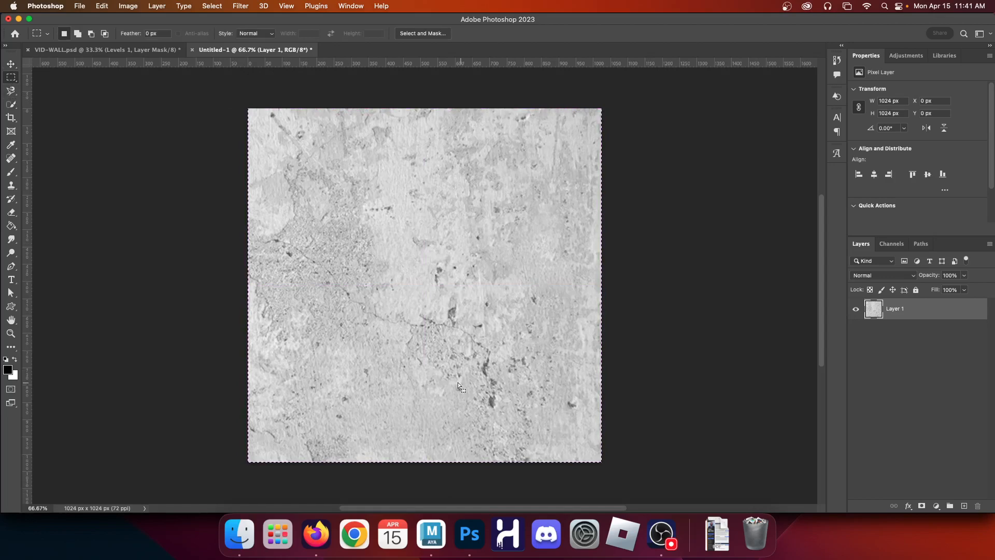
key(super+x)
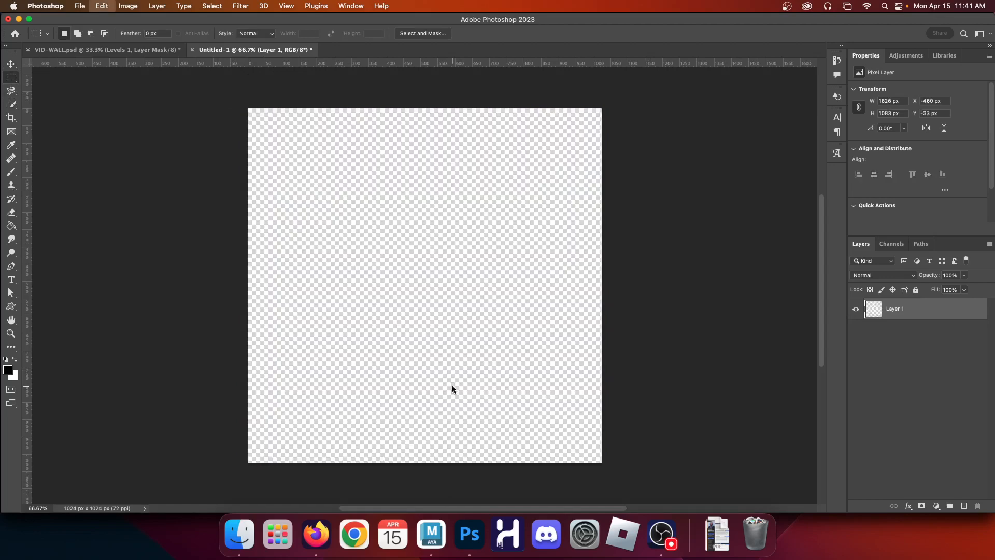
key(super+v)
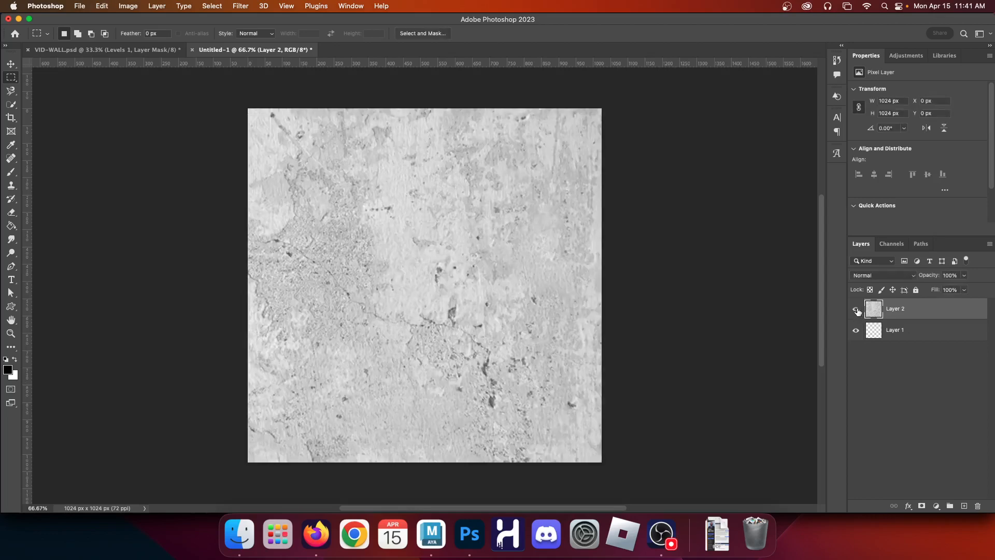
Hide Layer 2 to check the off-canvas remains on Layer 1, then delete Layer 1
click(925, 336)
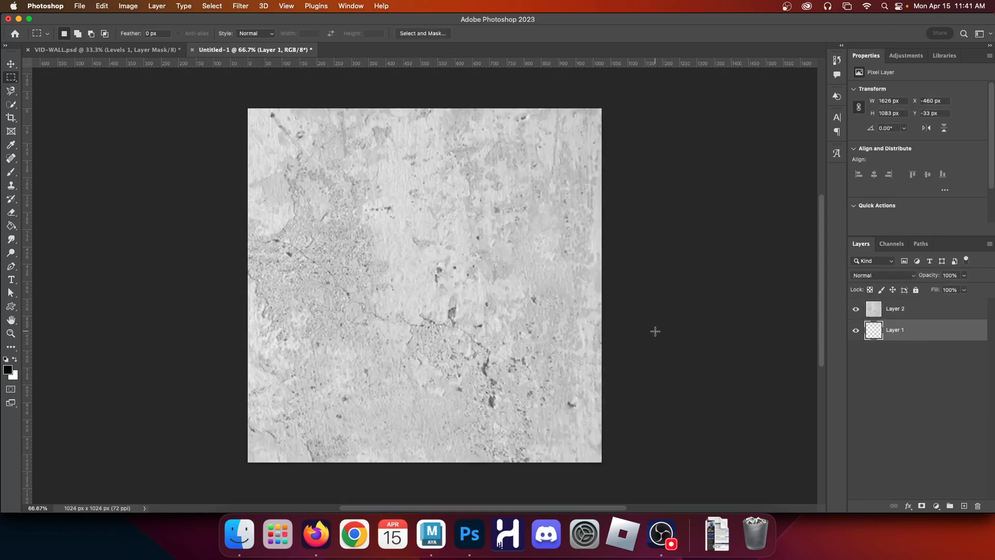
key(v)
click(856, 316)
drag(446, 302, 370, 308)
drag(972, 334, 979, 506)
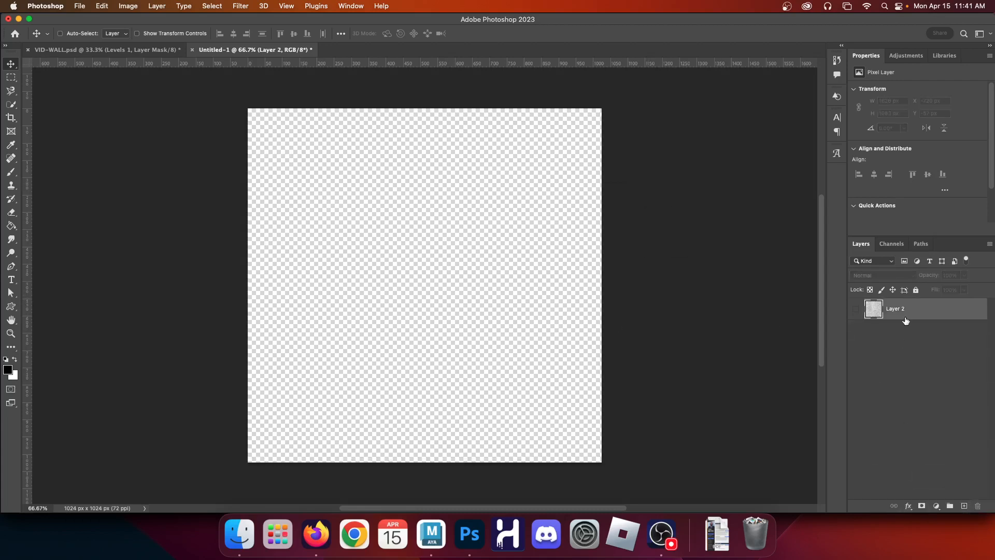
Show Layer 2 again and apply the Offset filter at +512 px horizontally and vertically with Wrap Around
click(856, 309)
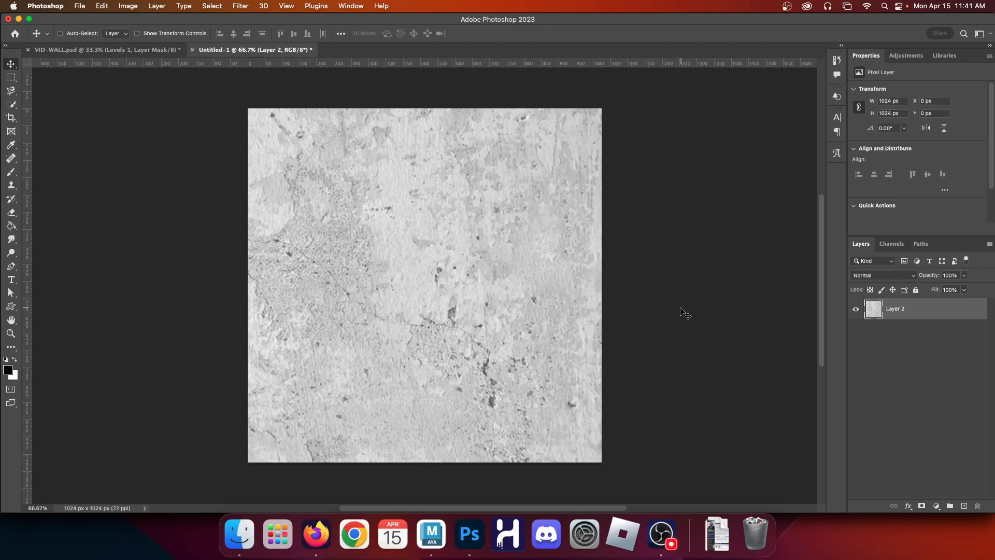
click(240, 5)
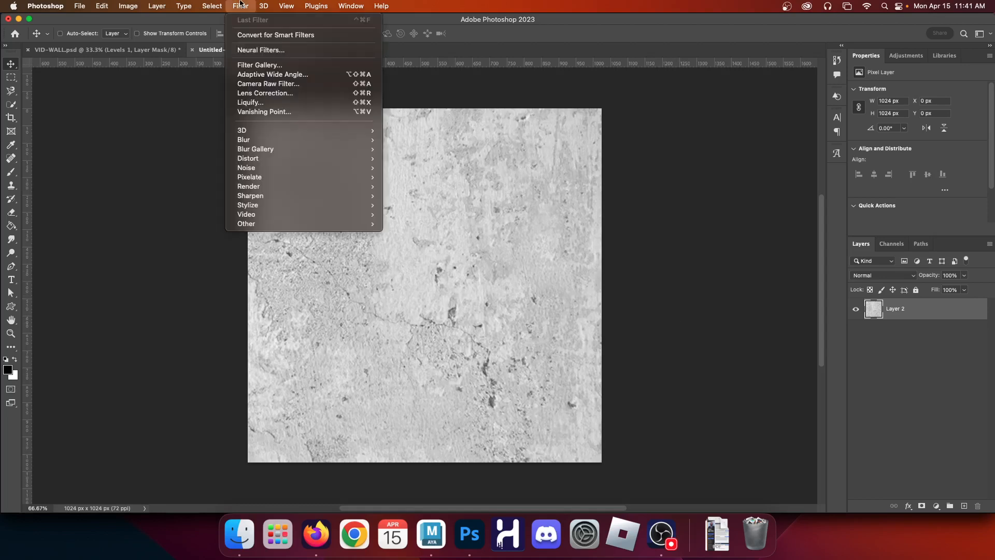
mouse_move(284, 224)
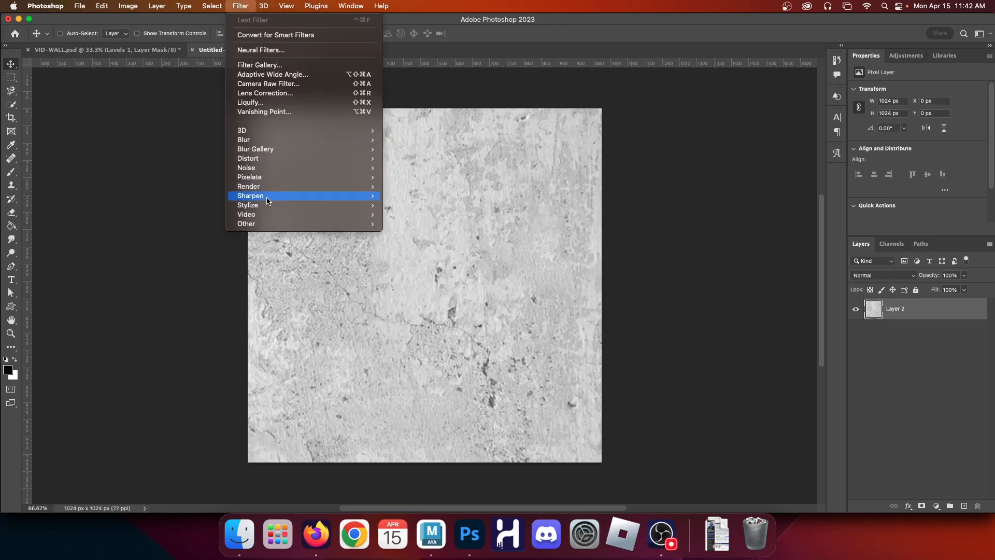
click(418, 270)
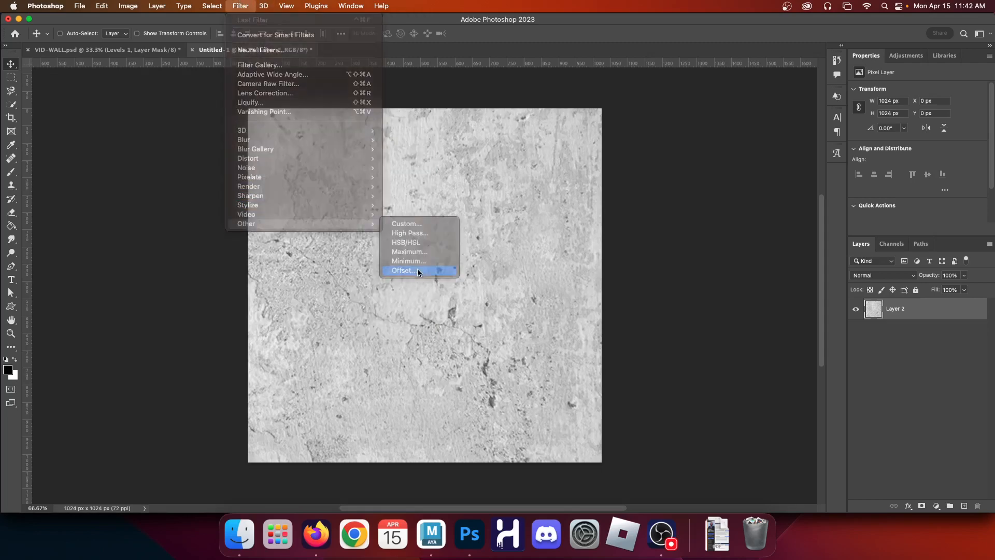
drag(476, 138, 697, 193)
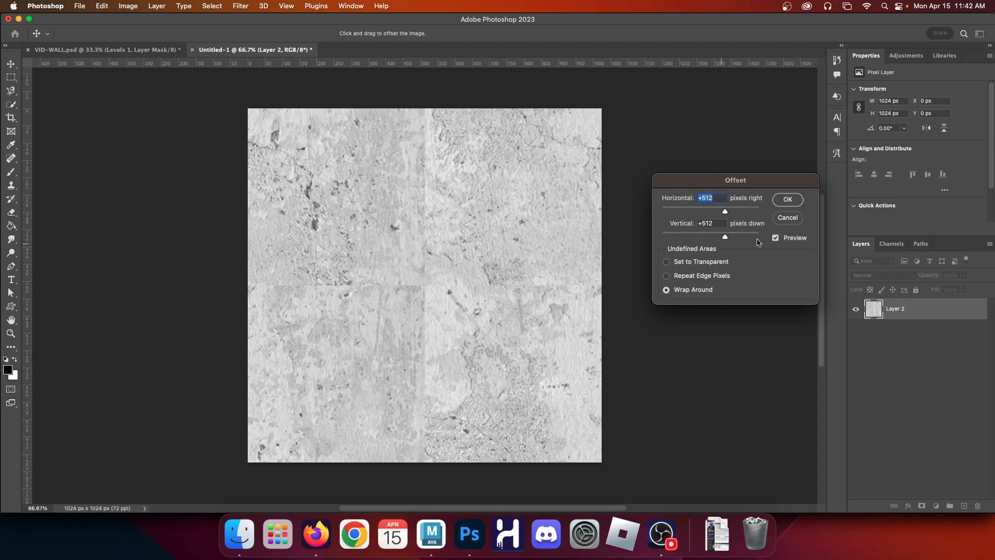
click(790, 202)
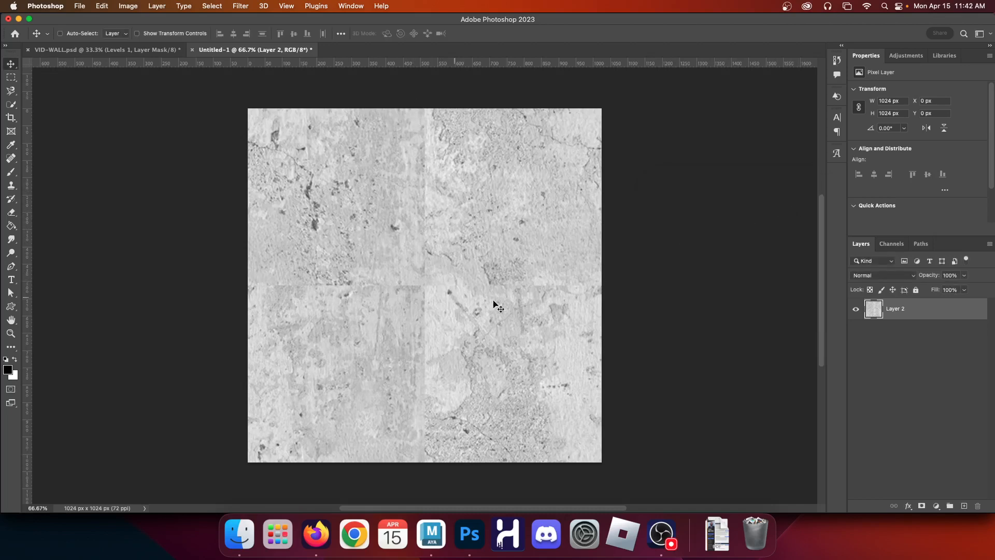
With the Clone Stamp, cover the left half of the horizontal center seam using concrete sampled from just above it
click(11, 185)
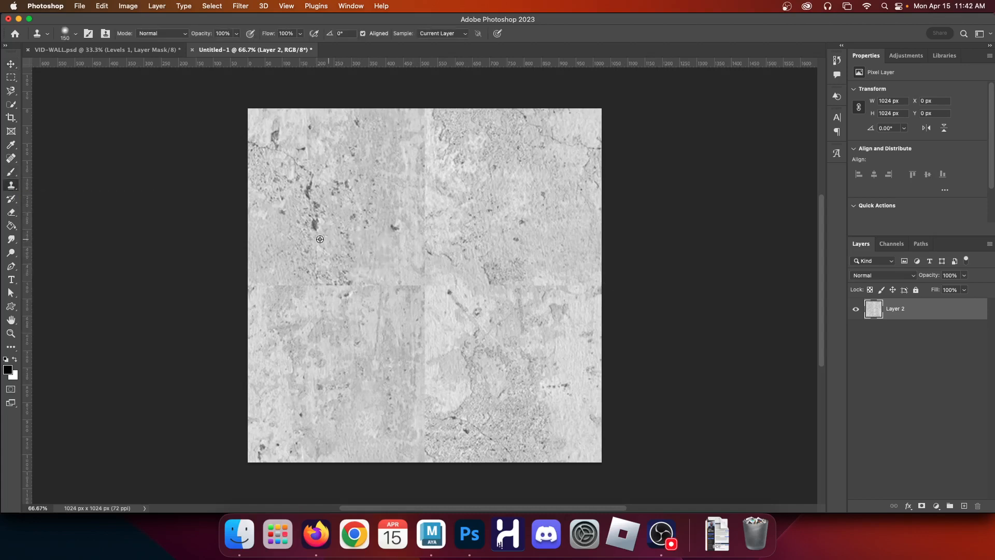
alt+click(288, 241)
drag(280, 267, 280, 284)
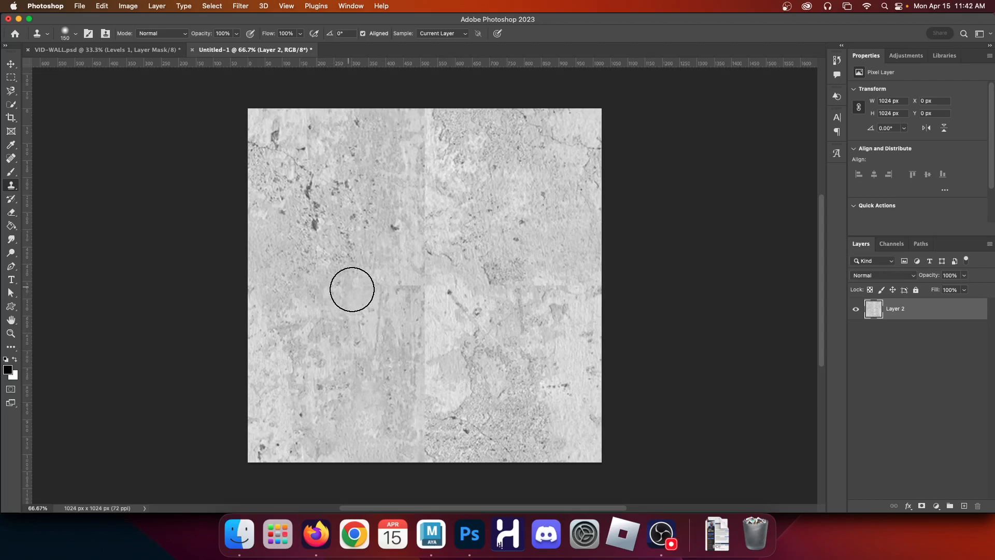
click(392, 289)
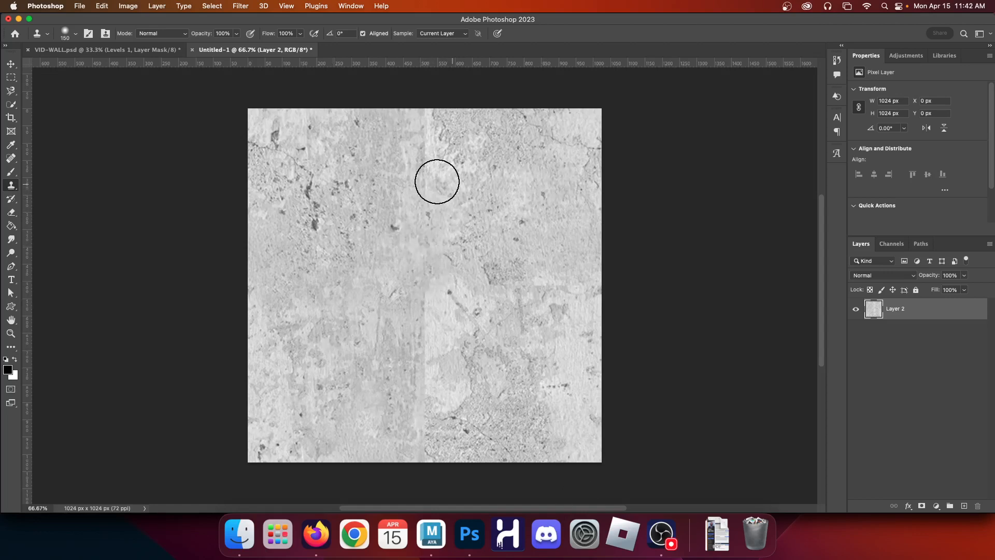
Clone nearby concrete over the upper half of the vertical center seam and check the stamp brush's size and hardness
alt+click(331, 206)
drag(413, 178, 428, 130)
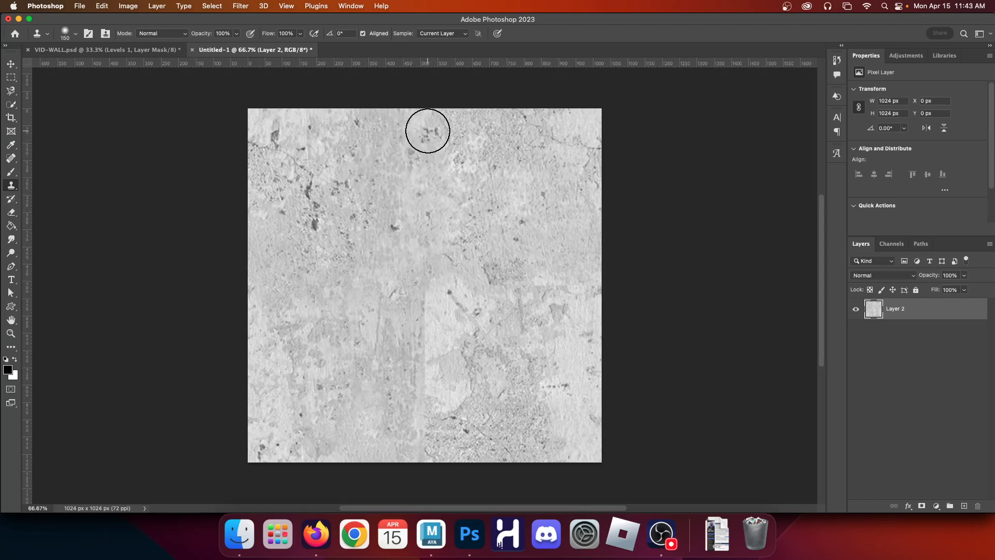
click(75, 35)
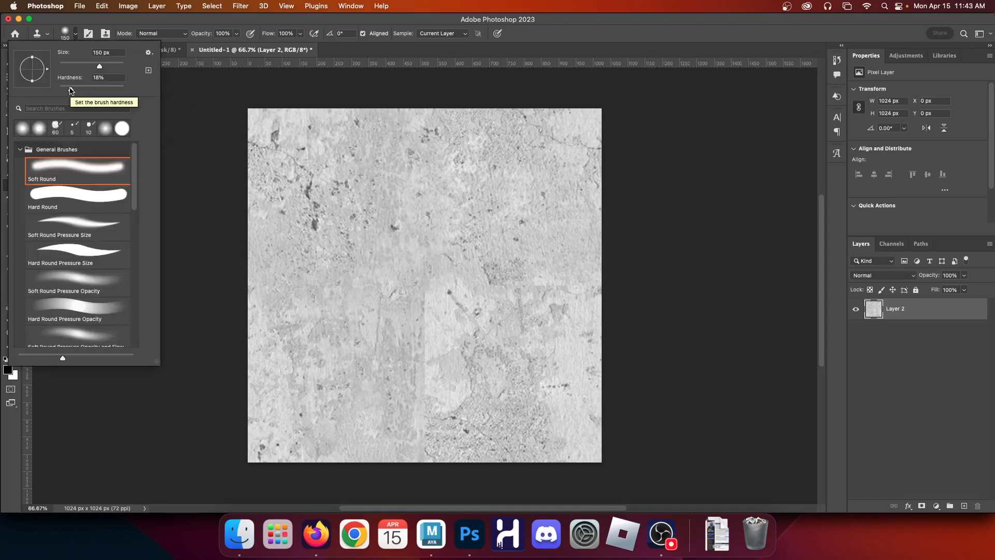
click(480, 148)
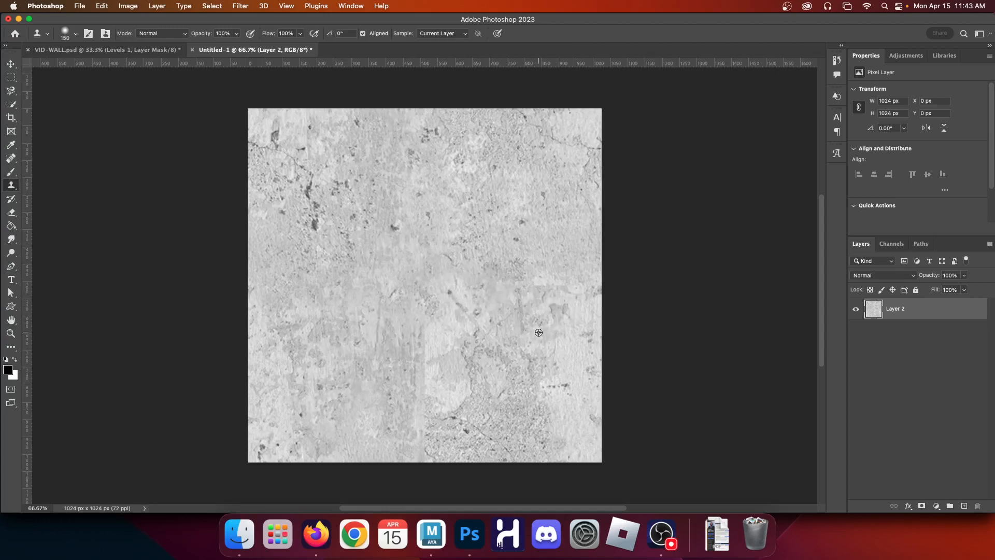
Clone sampled concrete over the right part of the horizontal seam and the lower half of the vertical seam
alt+click(333, 376)
mouse_move(563, 294)
mouse_down()
mouse_move(557, 413)
mouse_move(571, 289)
mouse_up()
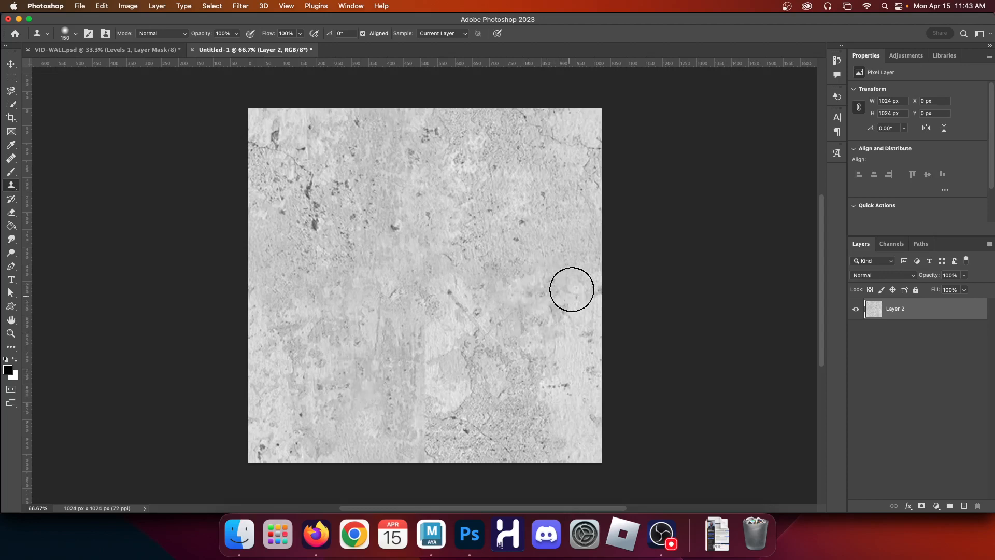
alt+click(331, 359)
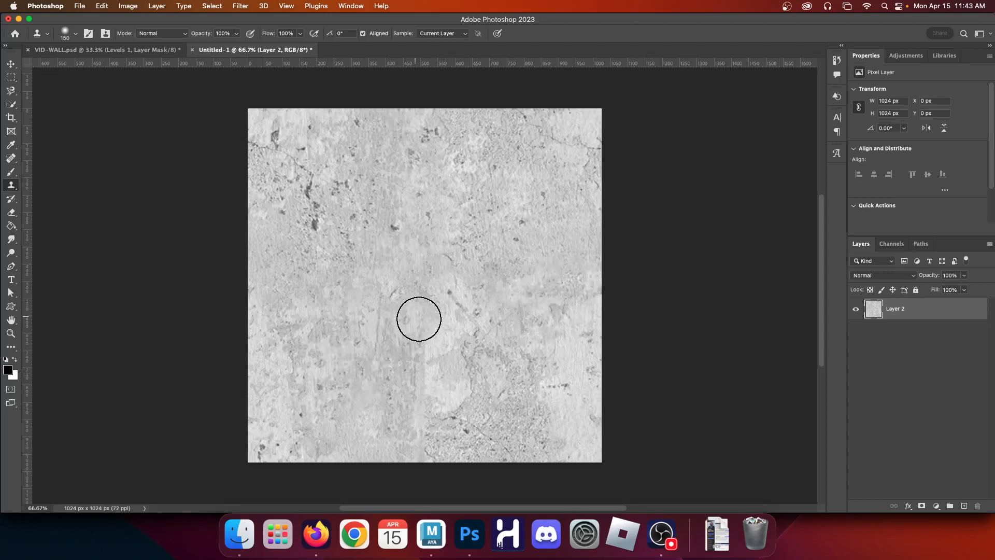
drag(419, 319, 422, 355)
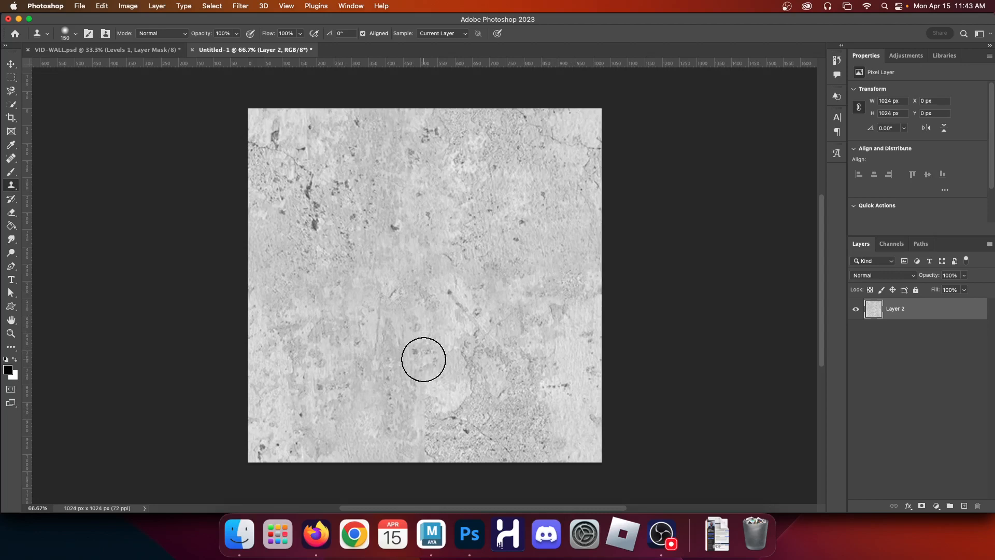
alt+click(328, 253)
mouse_move(429, 393)
mouse_down()
mouse_move(426, 378)
mouse_move(435, 420)
mouse_move(422, 433)
mouse_move(435, 440)
mouse_up()
alt+click(348, 386)
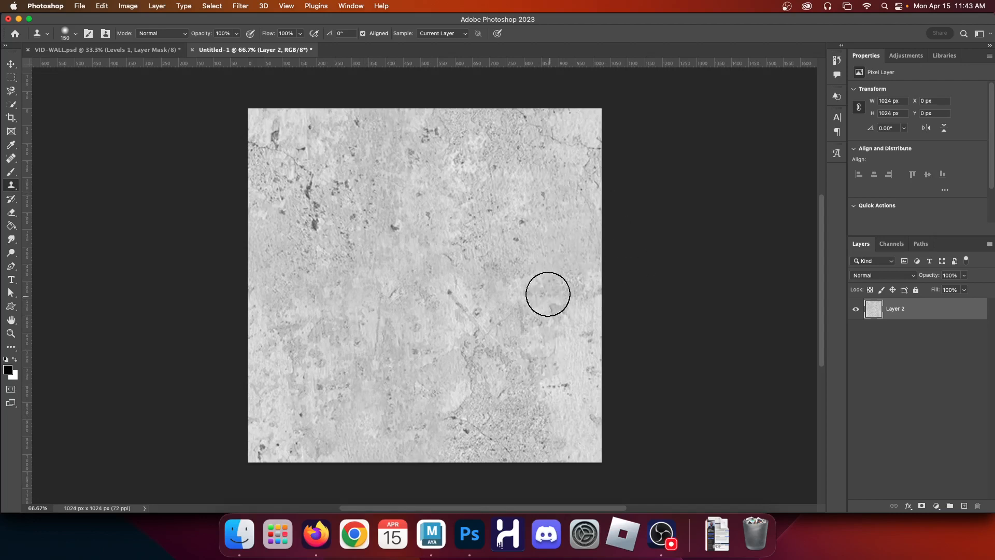
drag(548, 294, 535, 289)
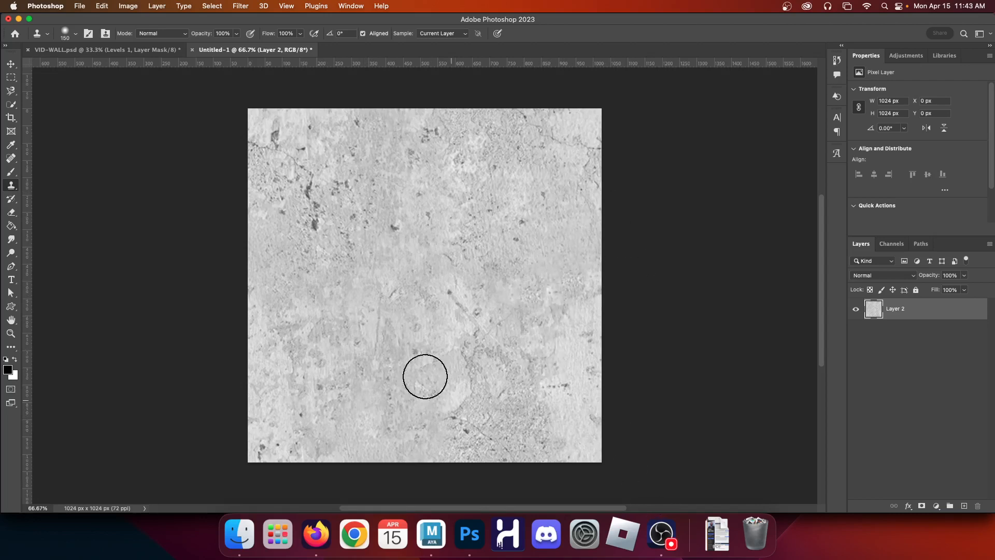
Save the seamless texture to the Desktop in Photoshop format as VID-cement.psd
click(80, 6)
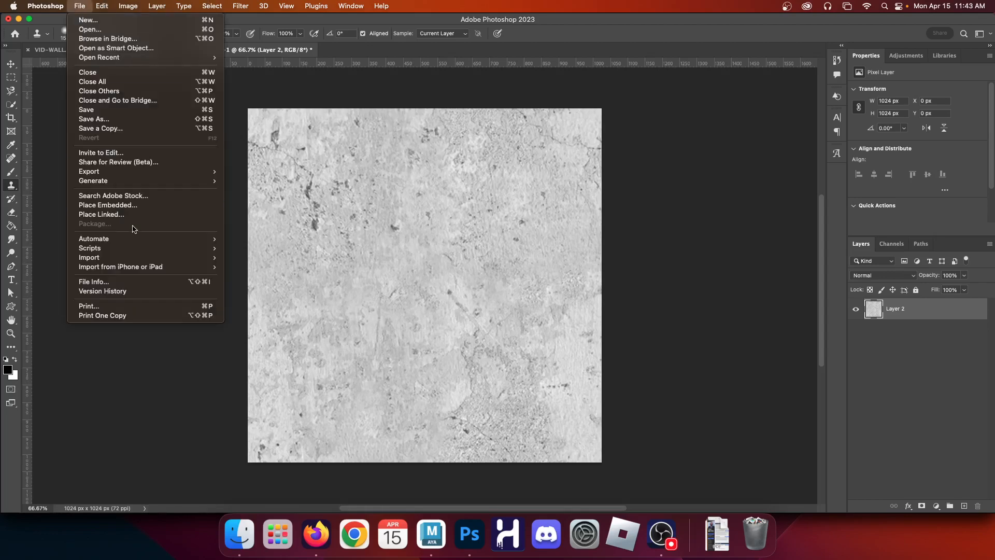
click(117, 113)
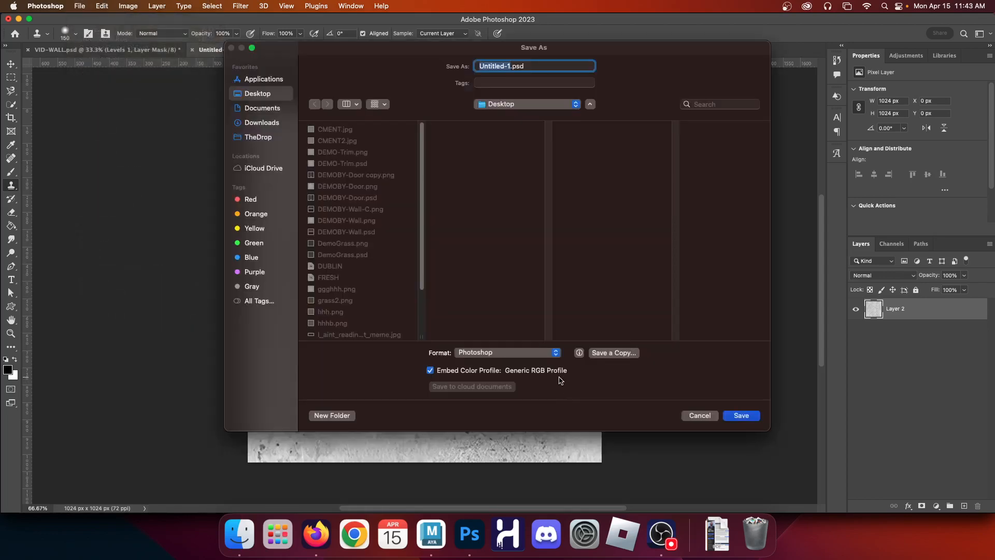
text(VID-cement)
key(Return)
key(Return)
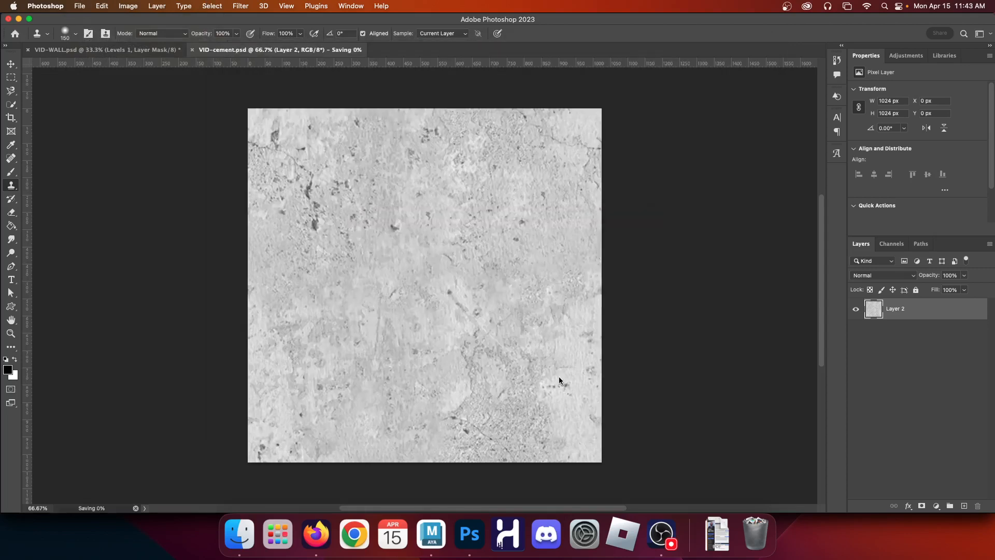
Save a PNG copy of the texture to the Desktop as VID-cement copy.png with the default PNG options
click(74, 5)
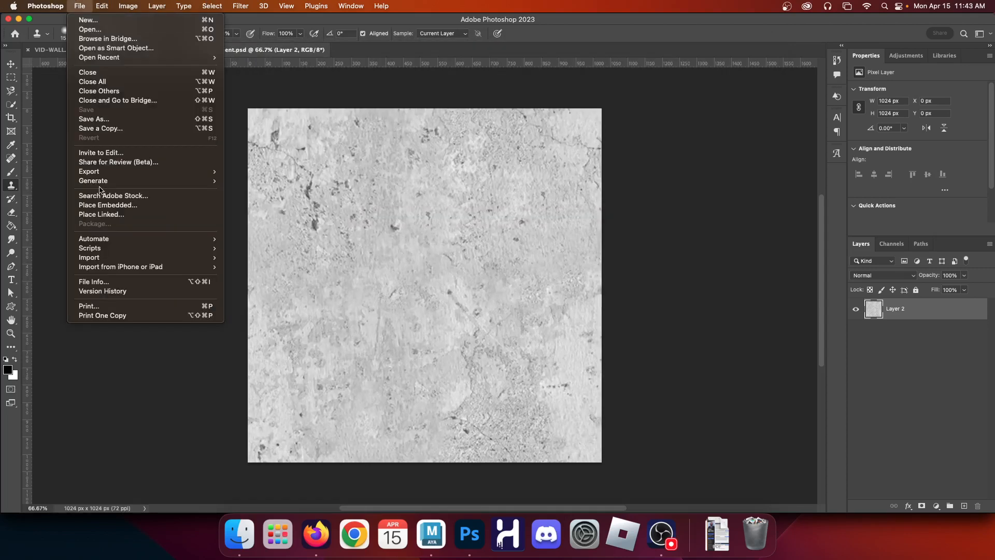
click(104, 128)
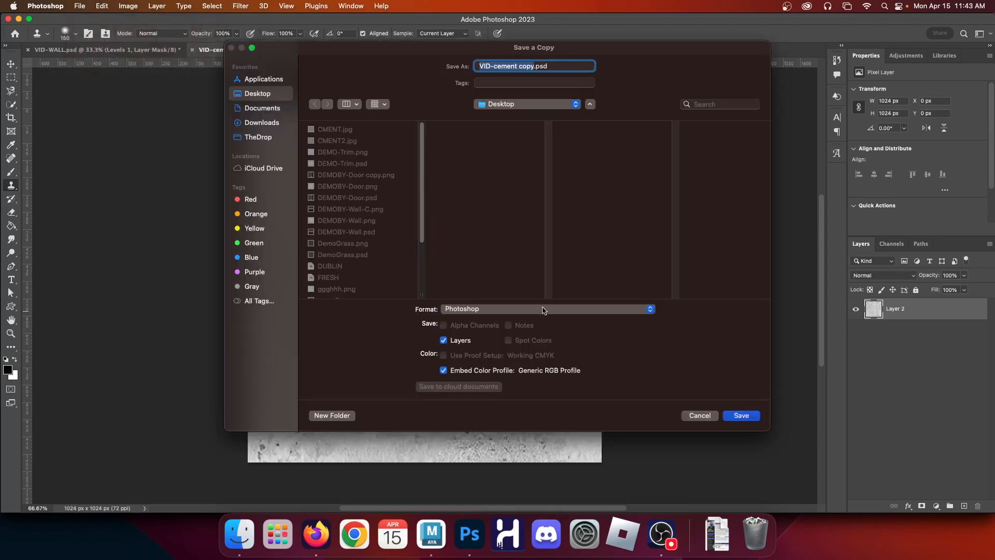
click(543, 310)
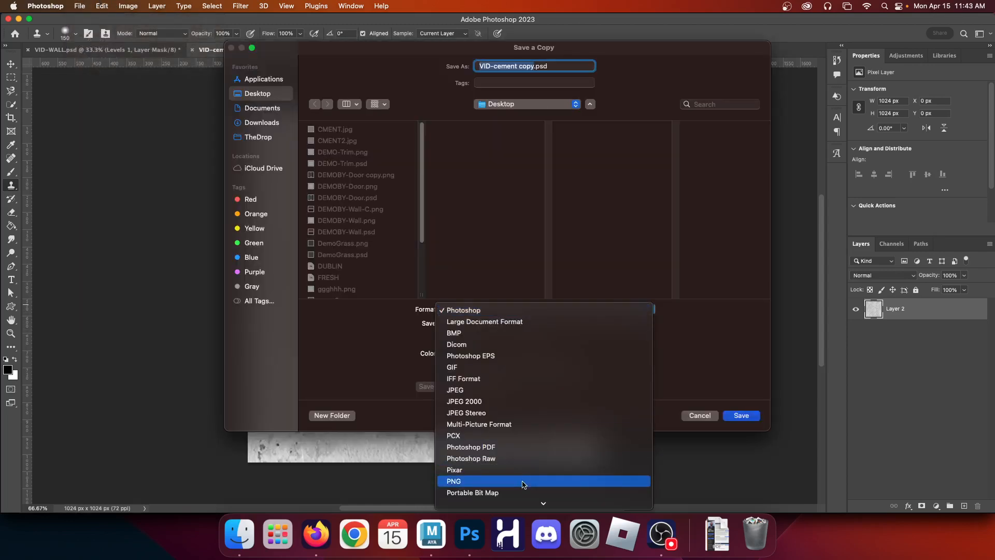
scroll(522, 485, down, 3)
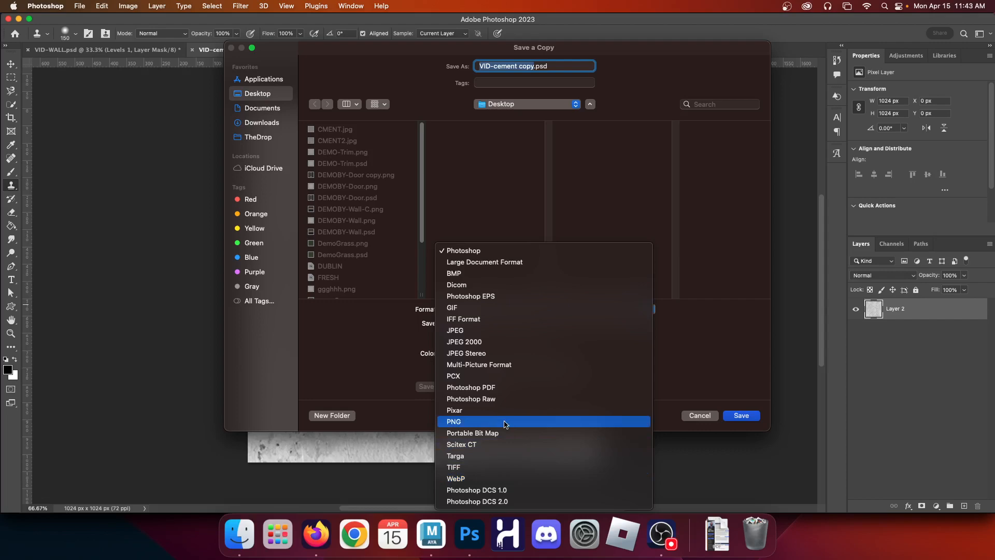
click(505, 422)
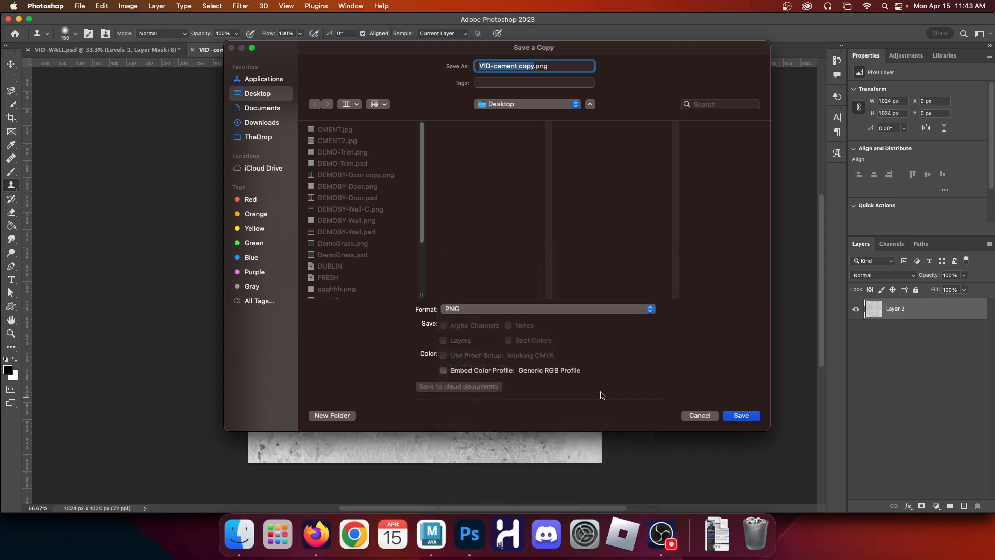
click(741, 415)
click(565, 239)
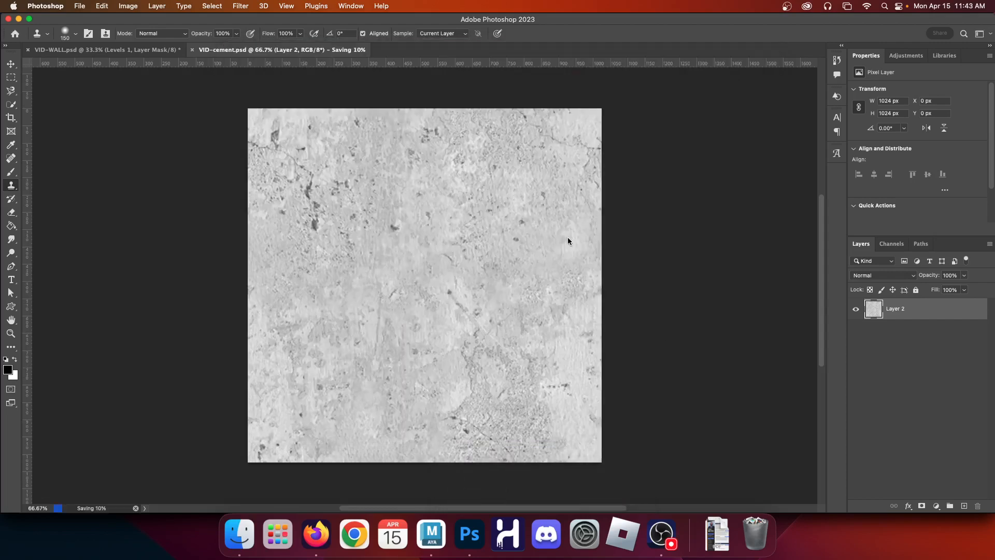
Switch to Maya and assign the steps below the door a new Blinn material named cement
click(433, 541)
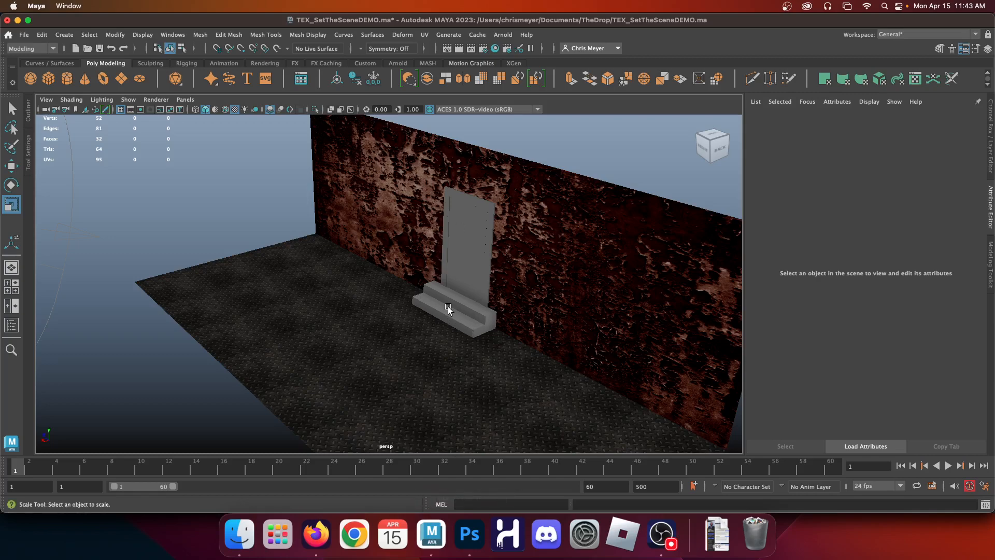
alt+right_drag(390, 223, 596, 440)
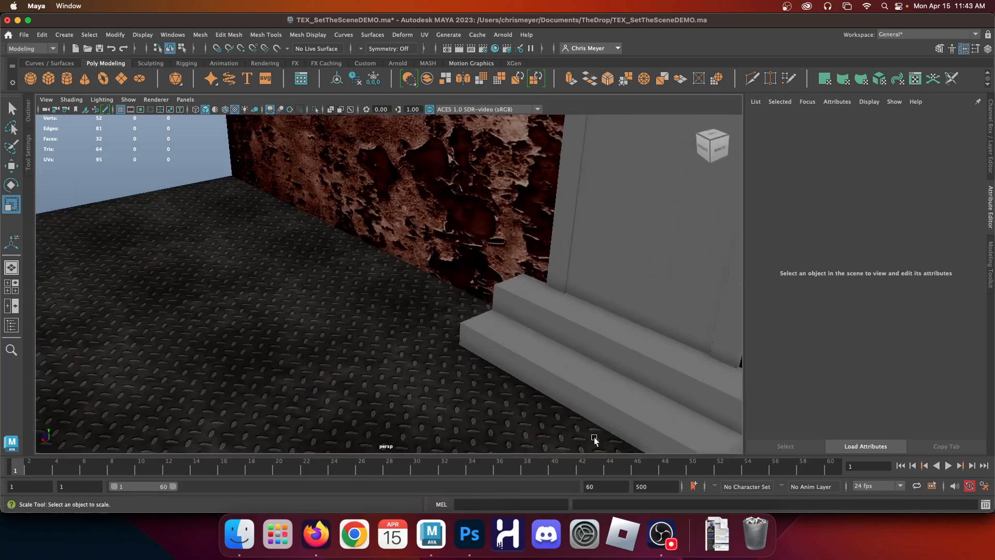
alt+middle_drag(529, 350, 311, 357)
alt+drag(311, 358, 328, 338)
click(328, 340)
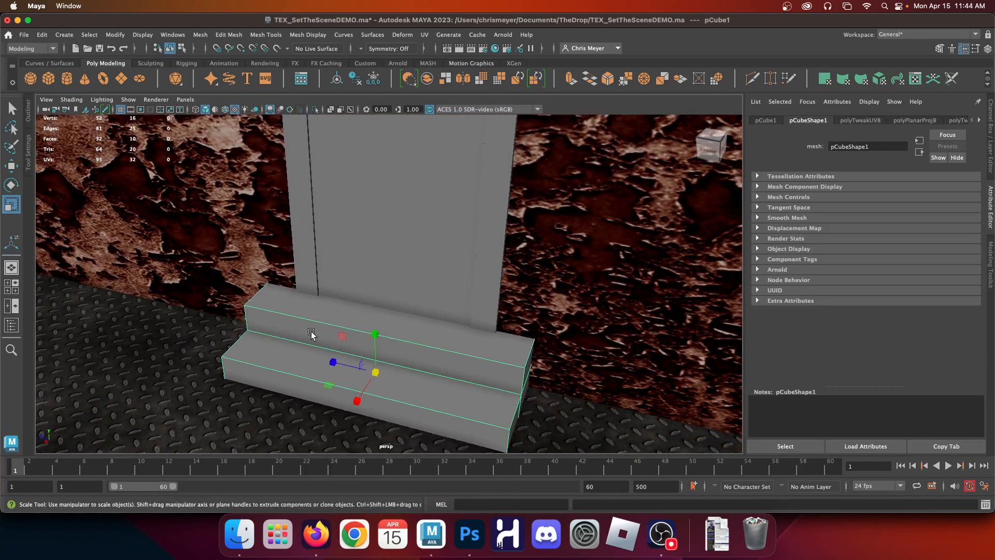
right_click(276, 321)
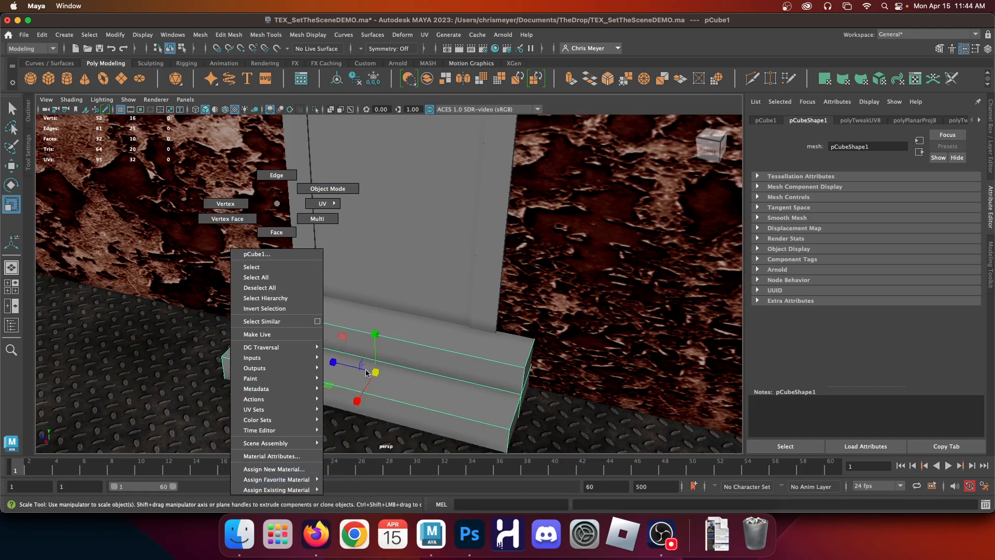
mouse_move(280, 479)
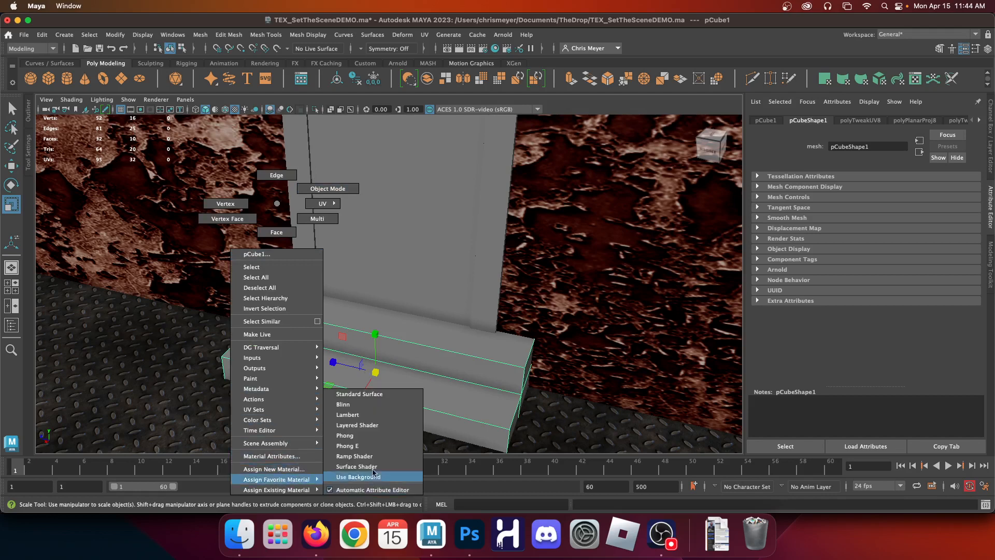
click(359, 405)
double_click(870, 147)
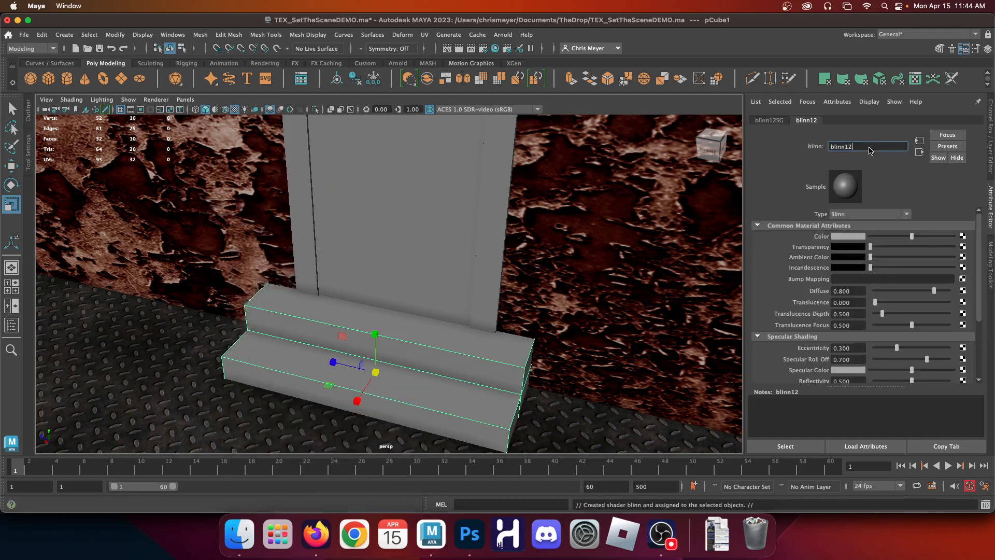
text(cement)
key(Return)
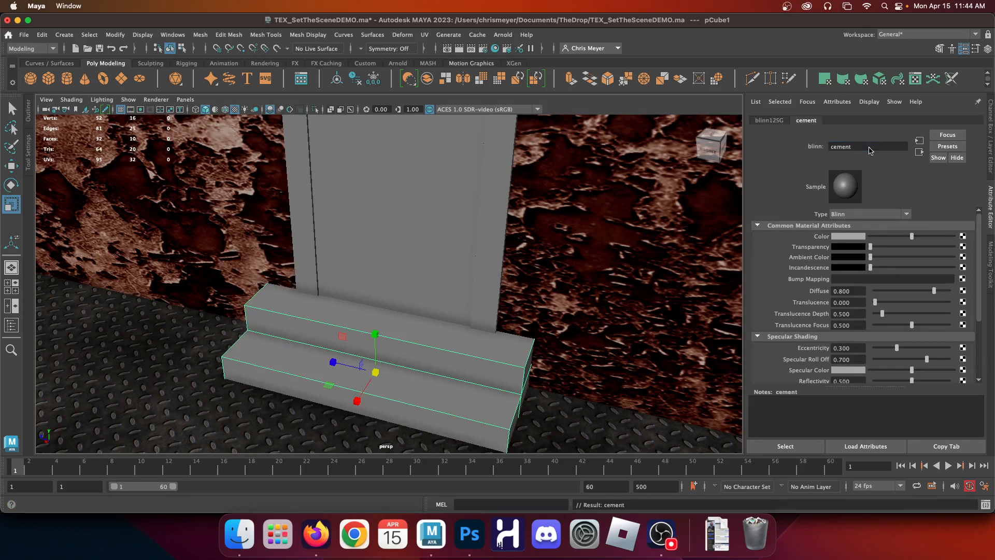
Connect a File texture to the cement material's color and load VID-cement copy.png from the Desktop
click(963, 236)
click(460, 210)
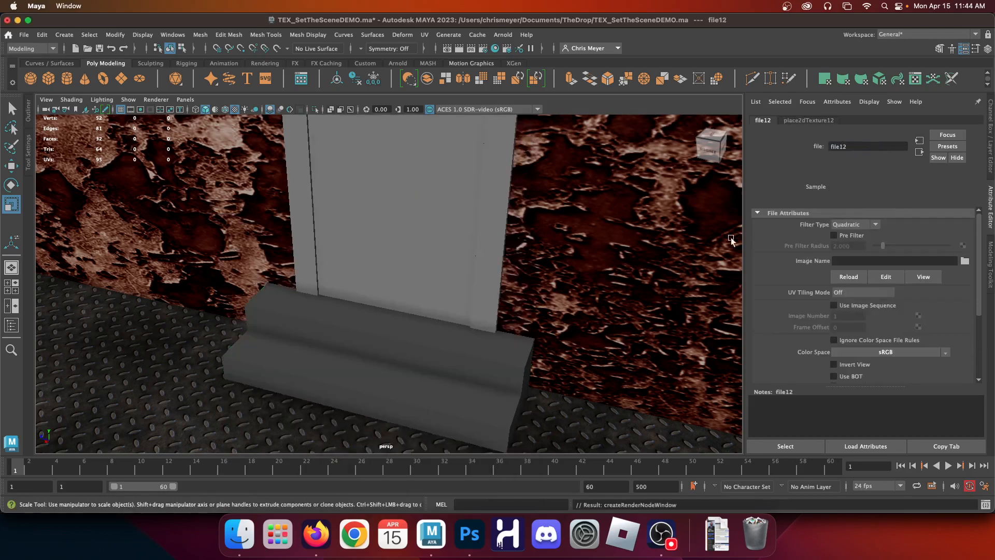
click(963, 262)
scroll(492, 184, down, 5)
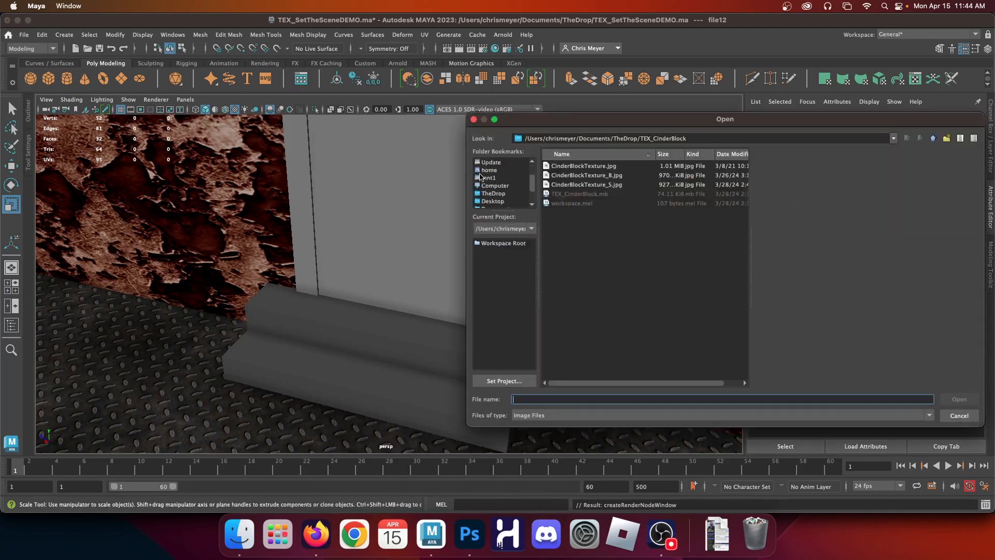
click(492, 178)
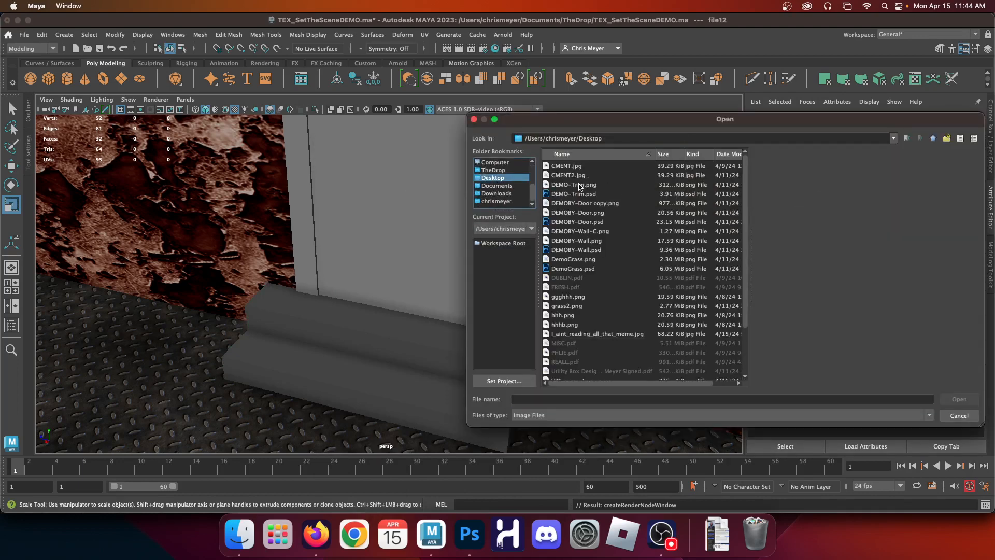
scroll(579, 257, down, 3)
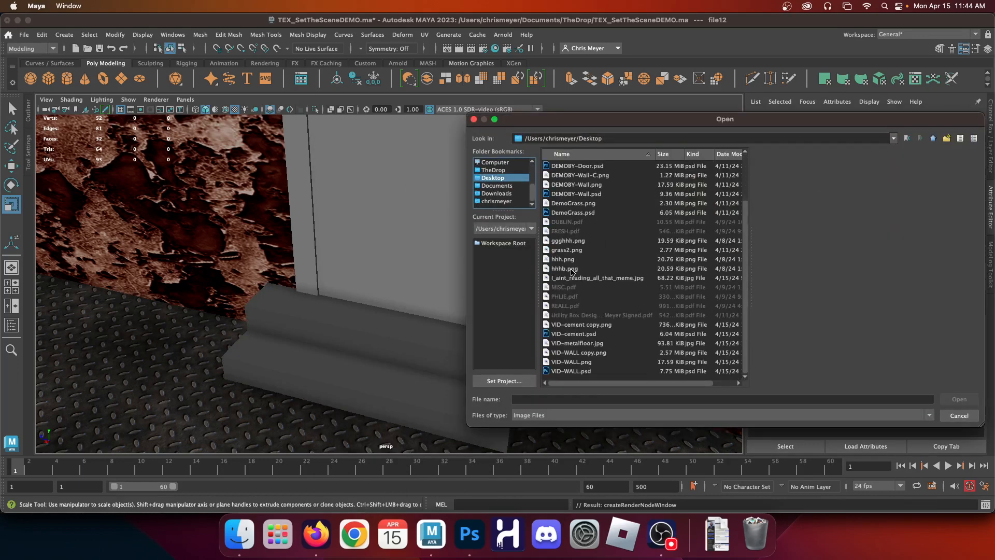
click(582, 326)
click(960, 400)
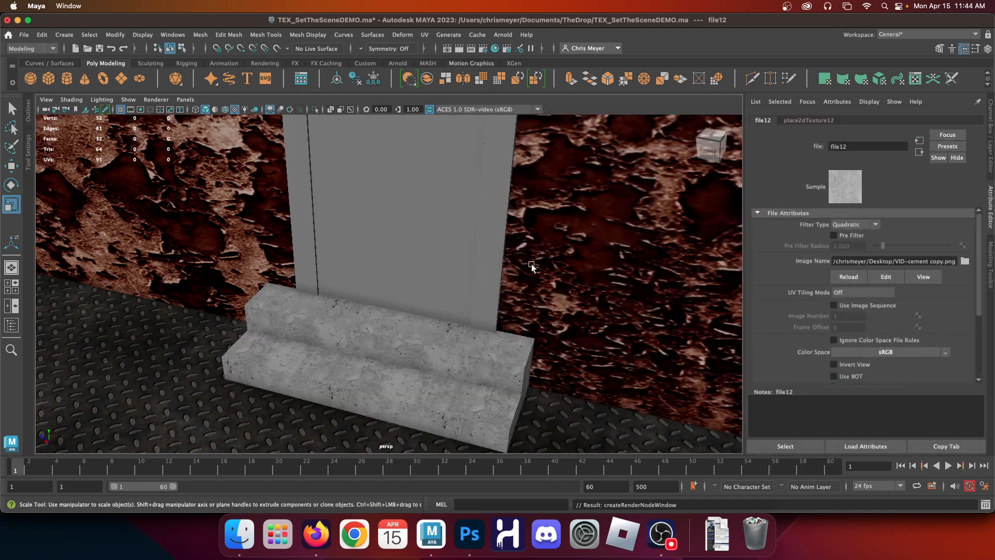
Open the UV Editor for the steps and scale up all their UV shells to tile the cement more finely
click(436, 377)
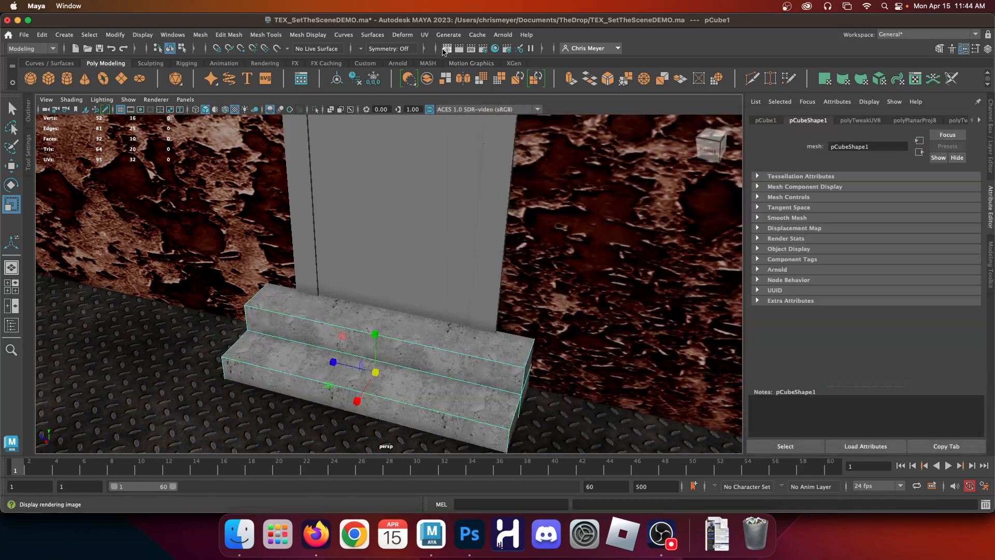
click(424, 34)
click(448, 55)
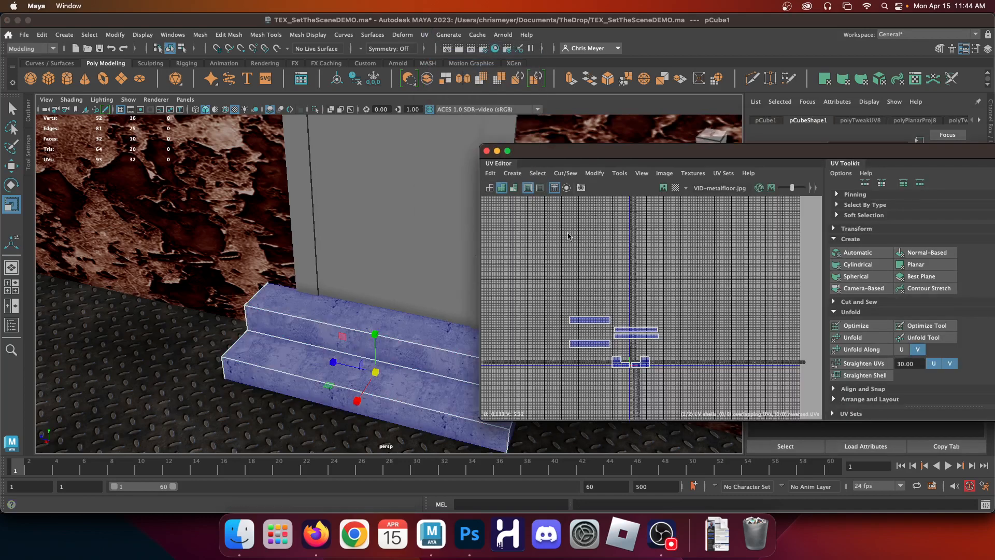
right_drag(605, 333, 565, 317)
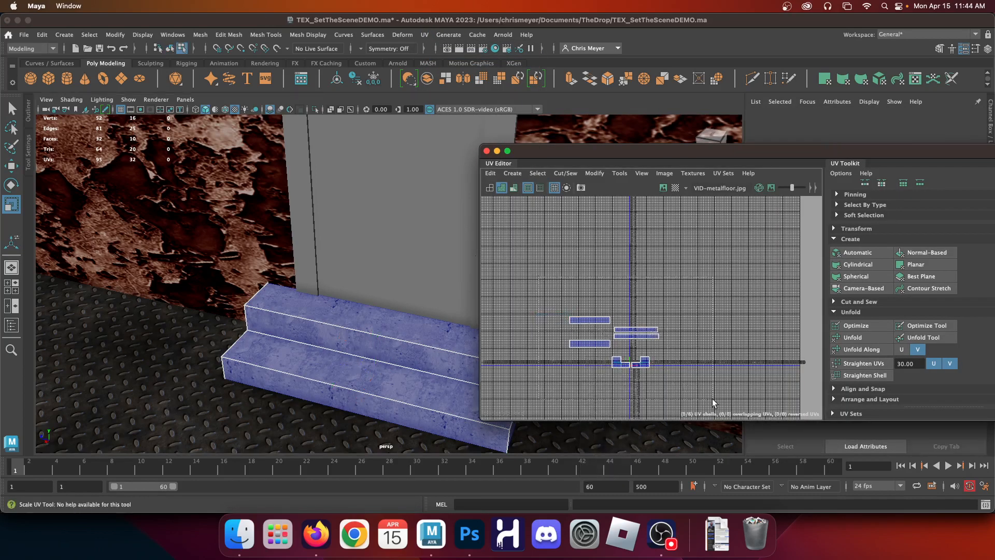
drag(713, 399, 713, 399)
drag(615, 341, 630, 369)
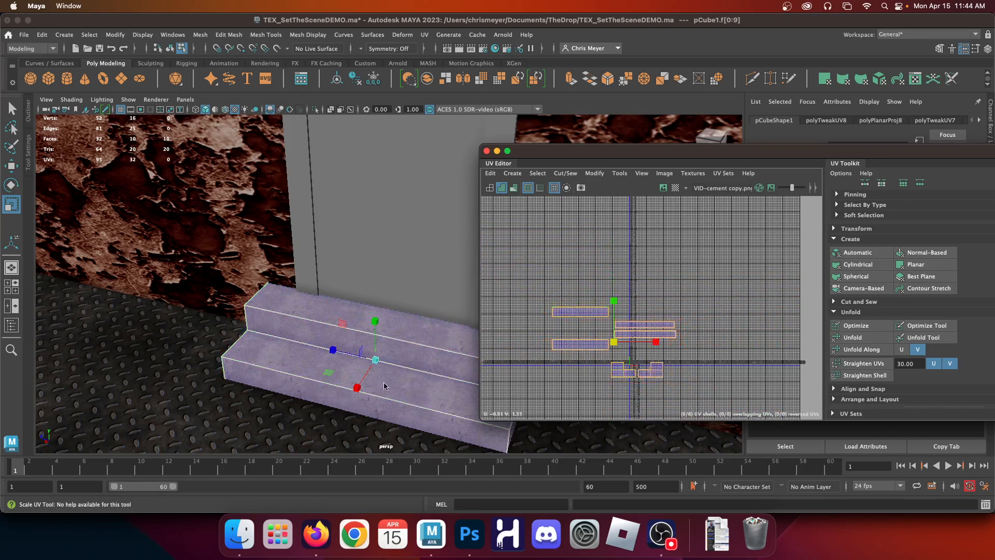
Return to object mode, select the door and examine its UV shell layout in the UV Editor
right_drag(339, 205, 408, 192)
click(399, 214)
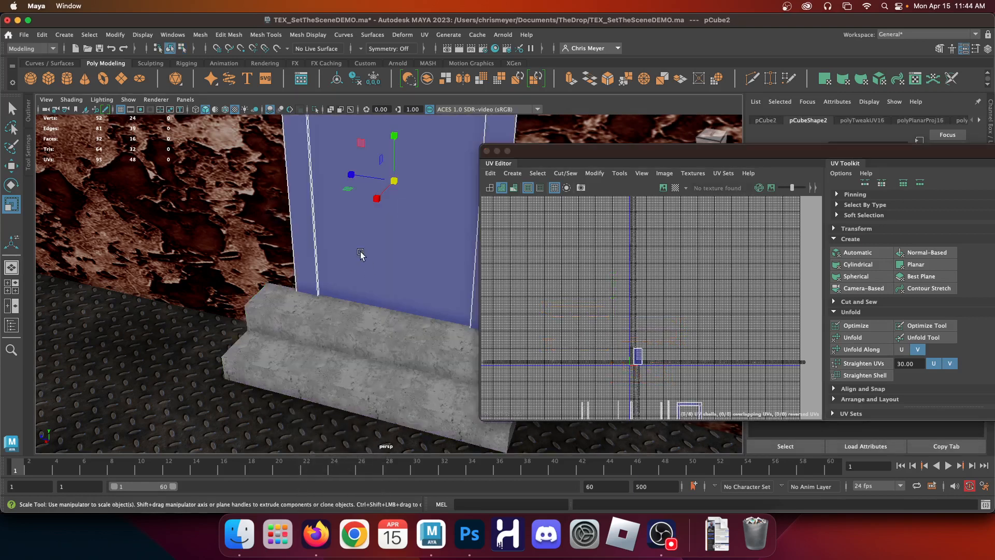
scroll(636, 352, down, 5)
scroll(635, 353, up, 2)
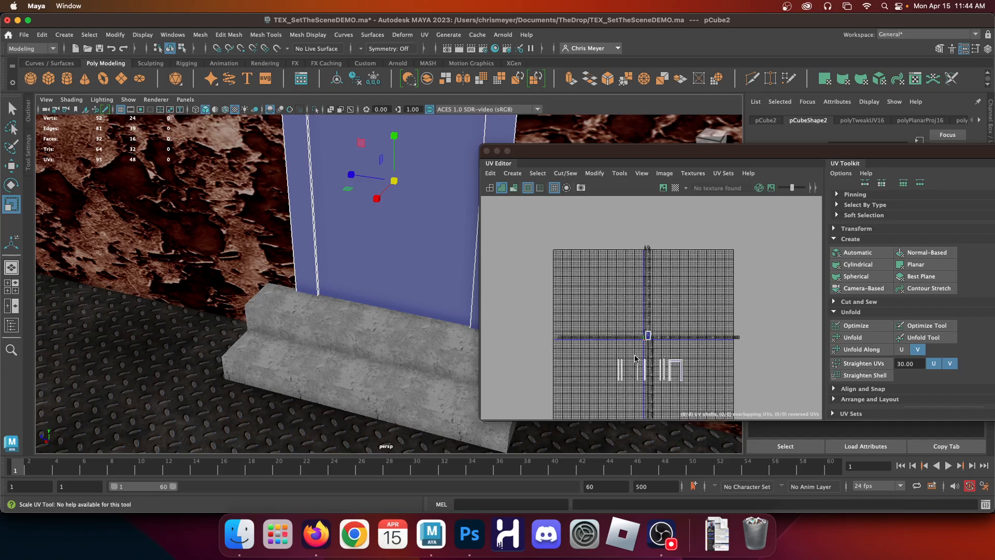
scroll(633, 361, down, 5)
scroll(639, 382, up, 8)
scroll(633, 281, up, 3)
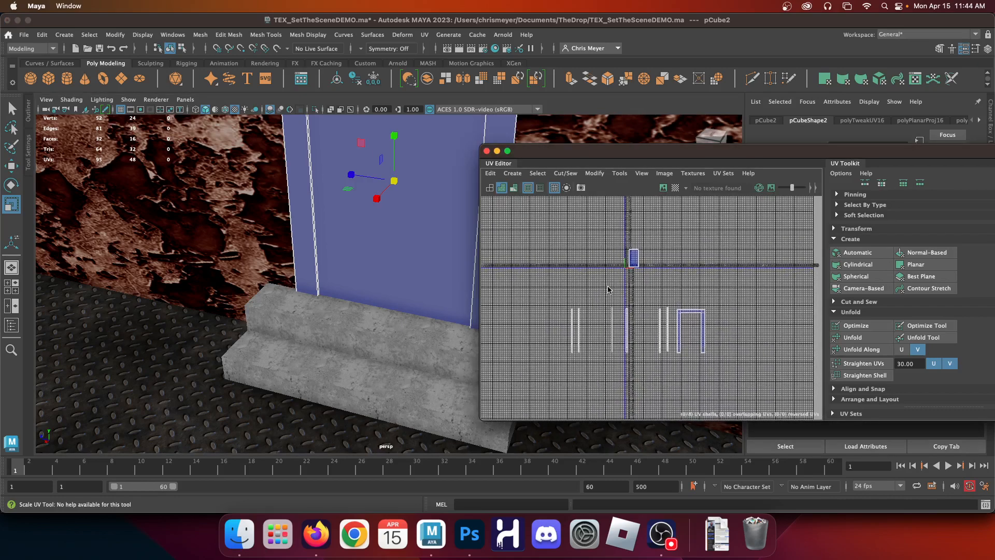
click(119, 311)
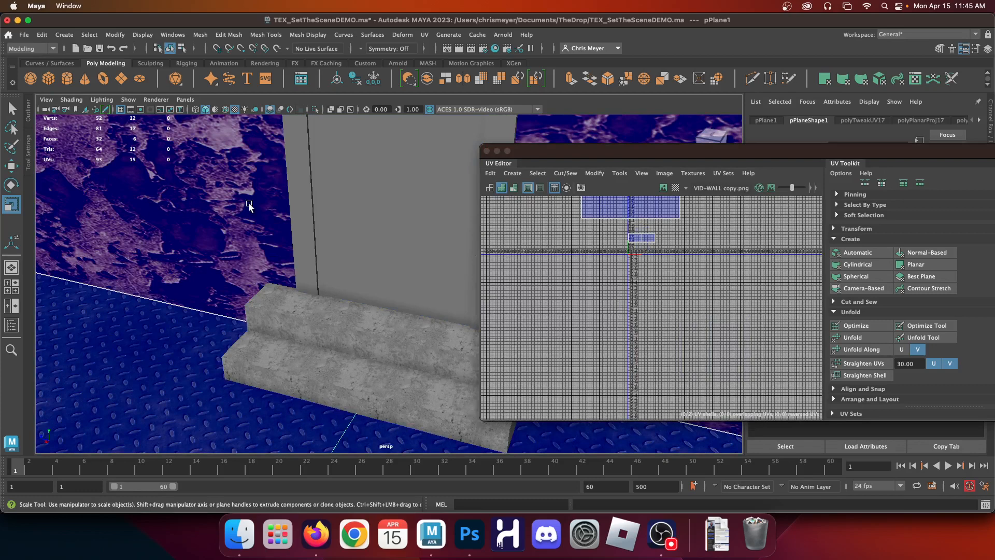
click(311, 179)
key(f)
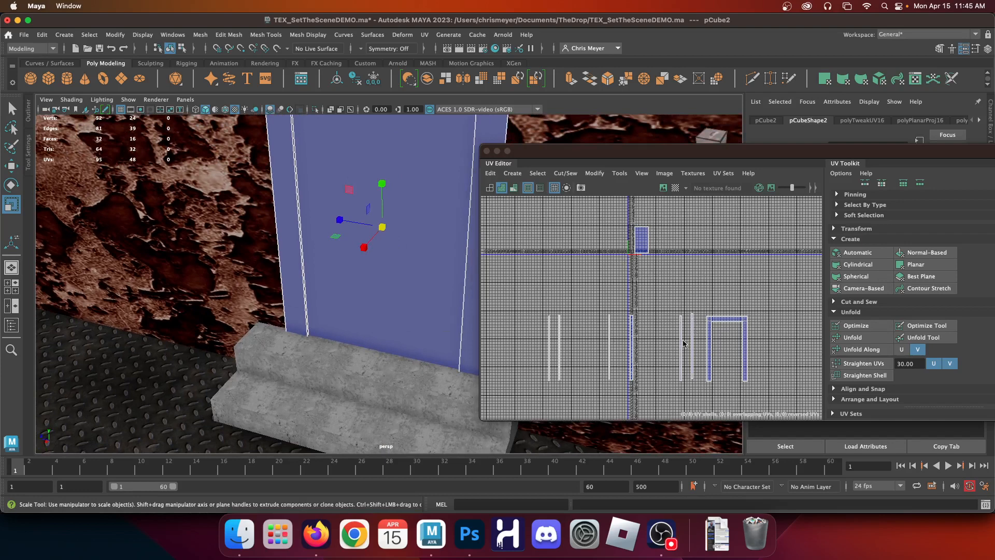
Switch to Firefox and browse the tileable metal texture results, previewing candidates up to the light grey galvanized steel from Wikimedia Commons
click(317, 534)
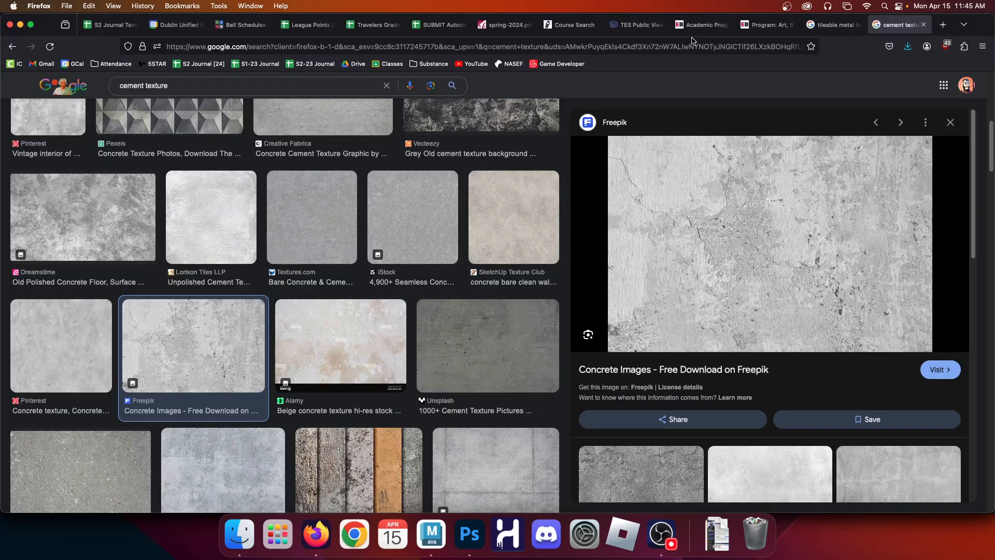
click(834, 25)
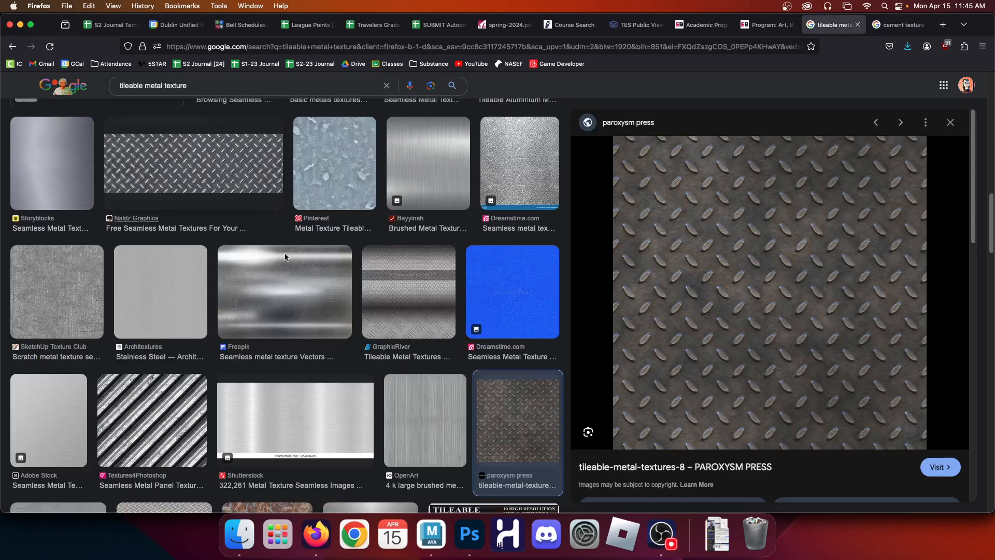
scroll(285, 257, up, 10)
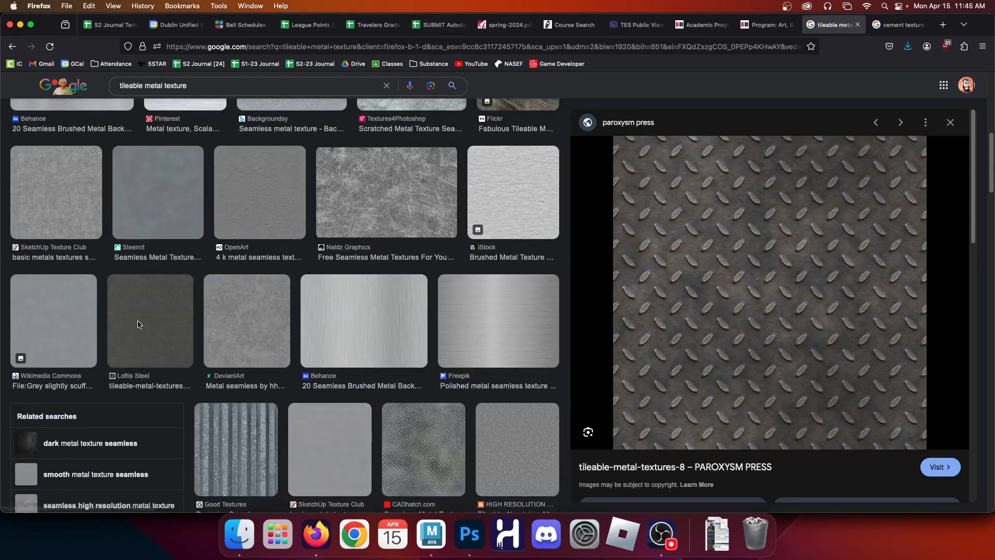
click(63, 184)
scroll(259, 218, up, 2)
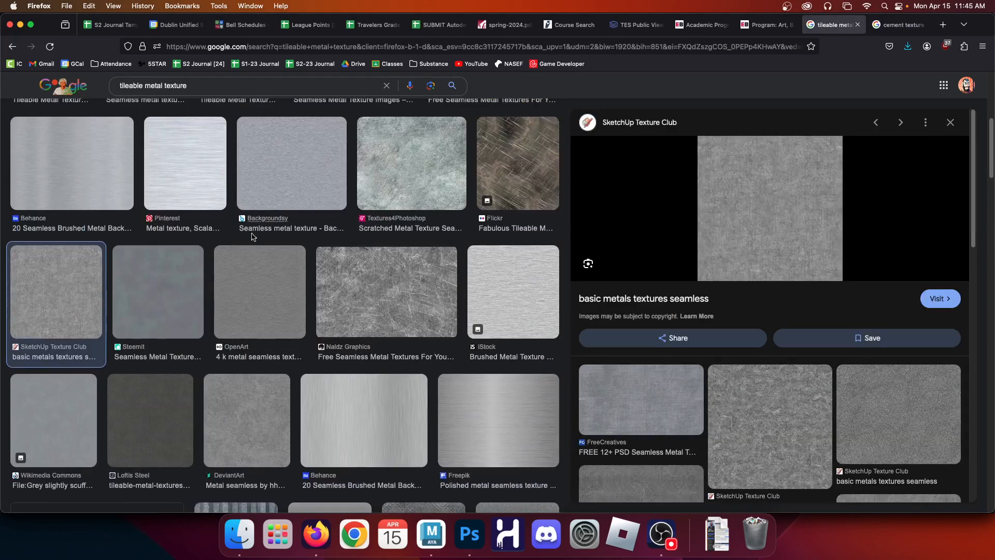
click(455, 162)
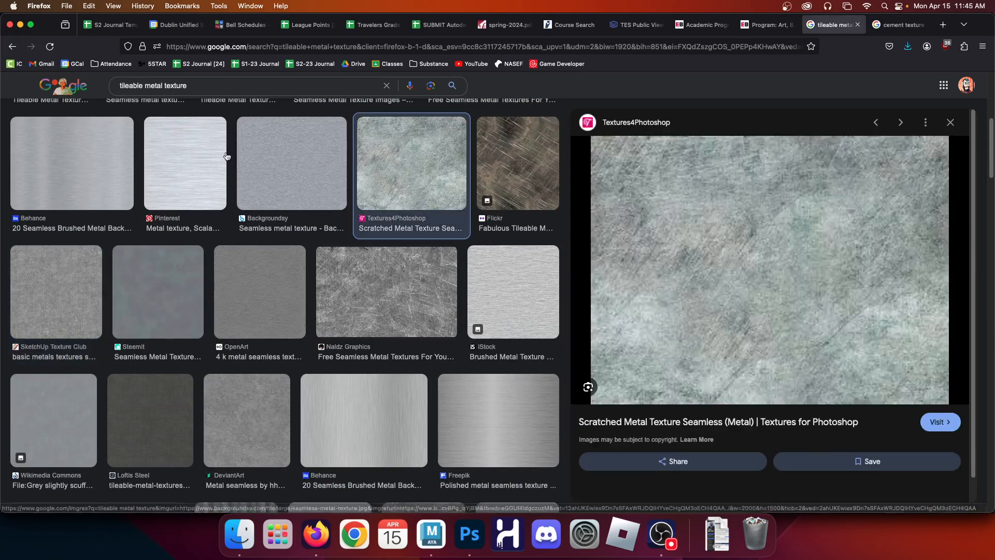
scroll(395, 387, down, 9)
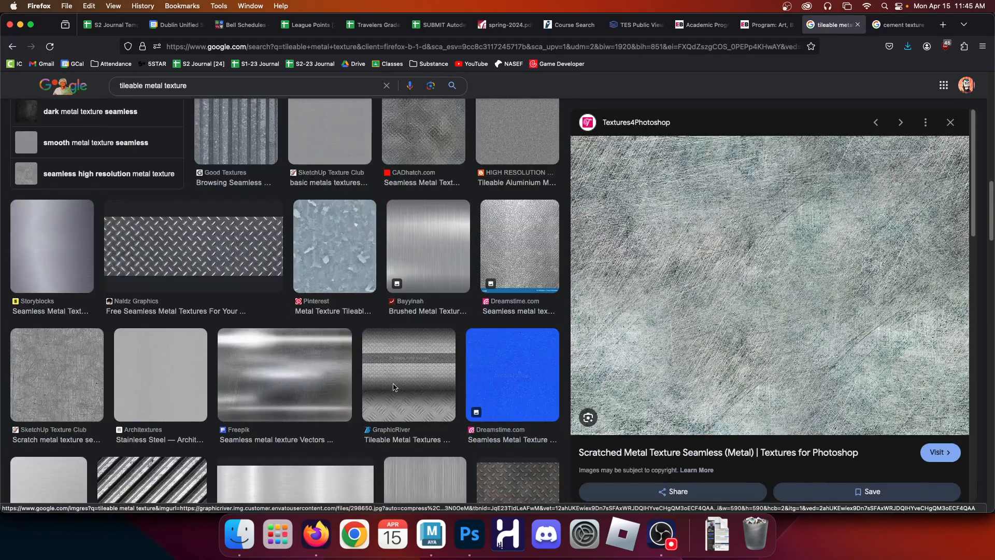
click(58, 393)
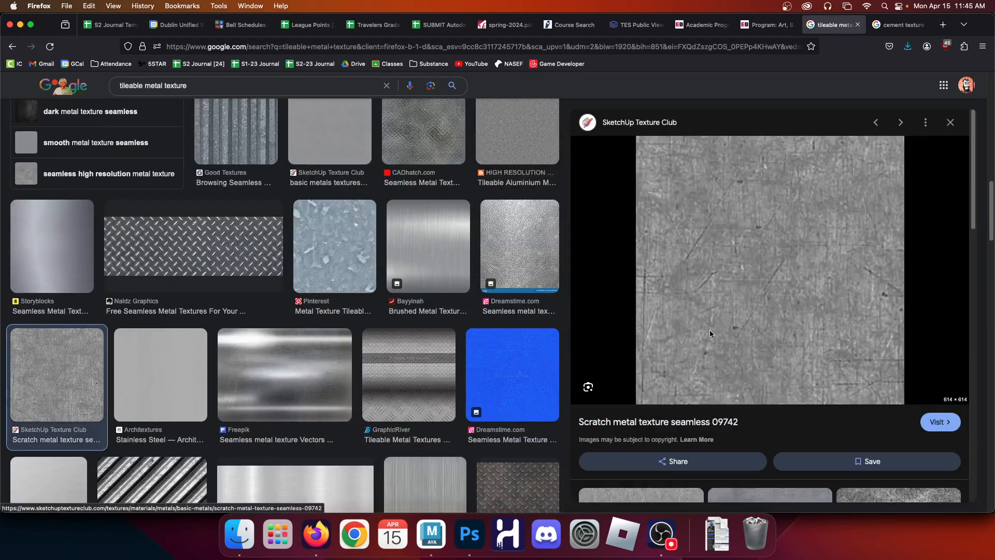
scroll(135, 445, down, 4)
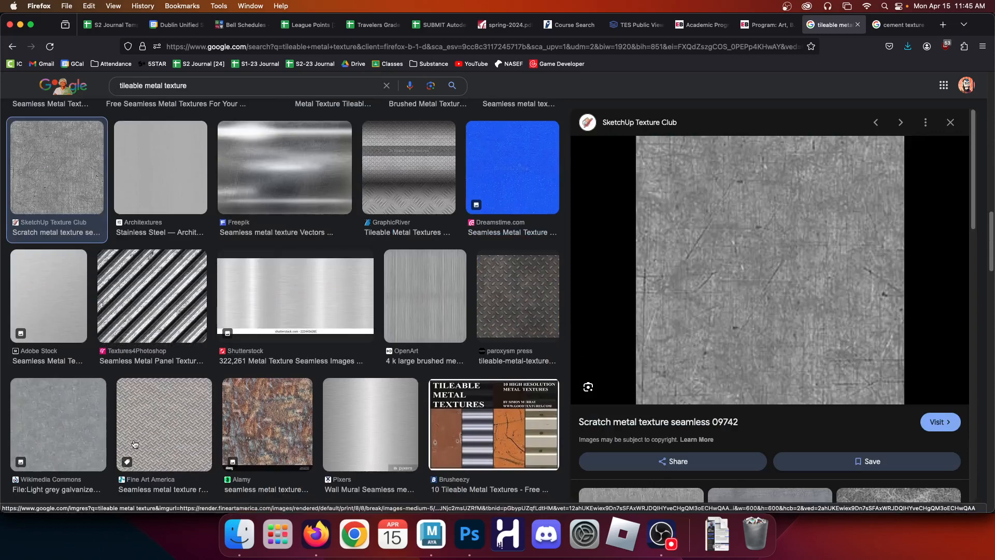
click(51, 429)
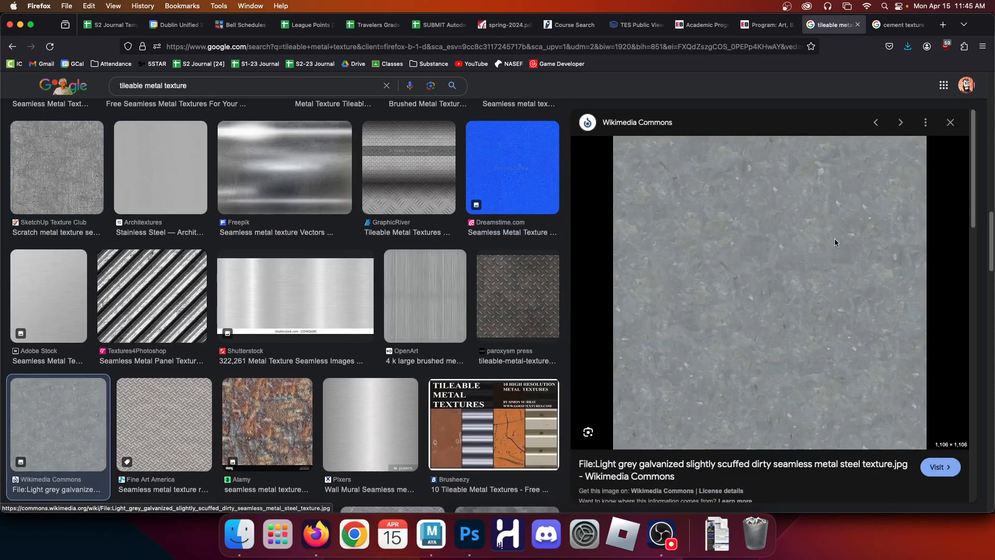
Save the light grey galvanized steel image to the Desktop as a JPEG named VID-Metal
right_click(718, 223)
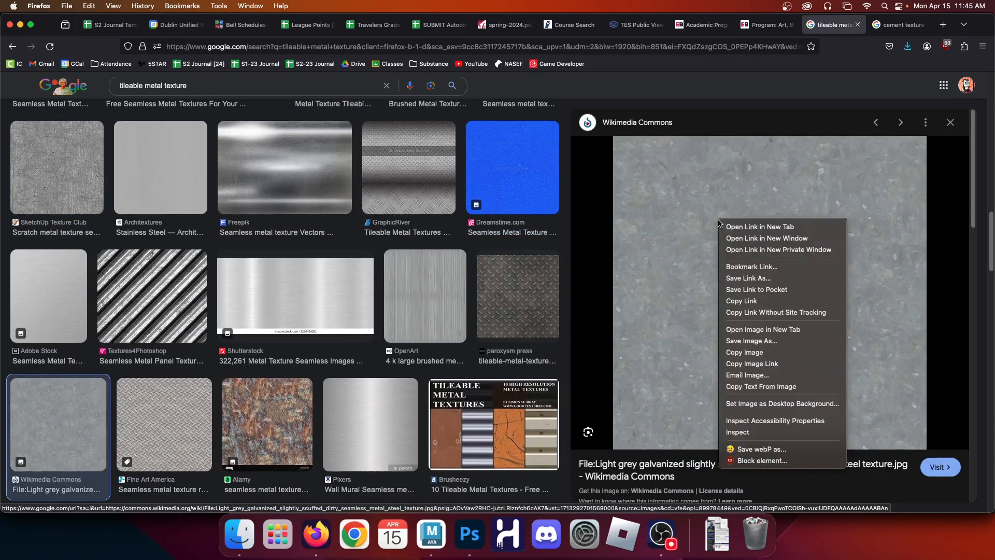
click(755, 341)
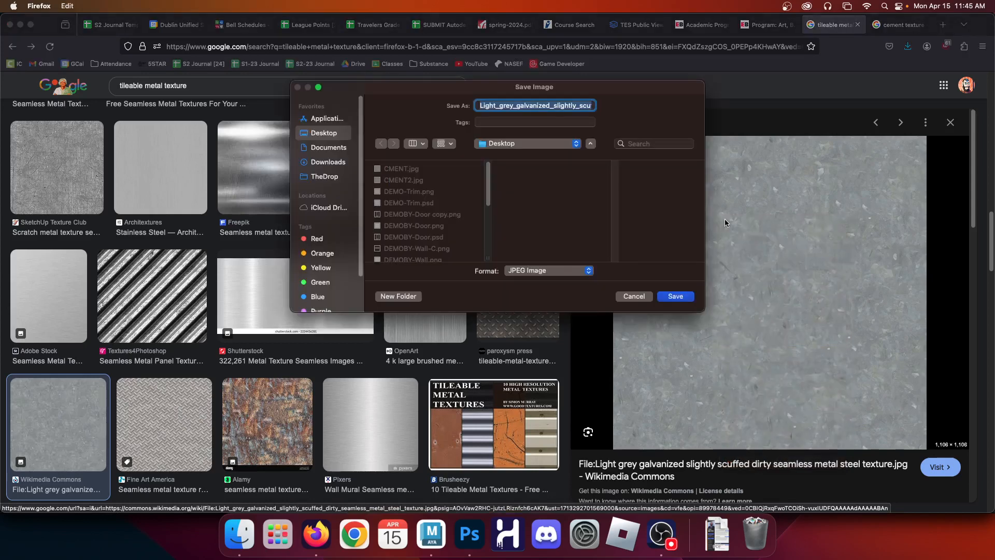
text(VID-Metal)
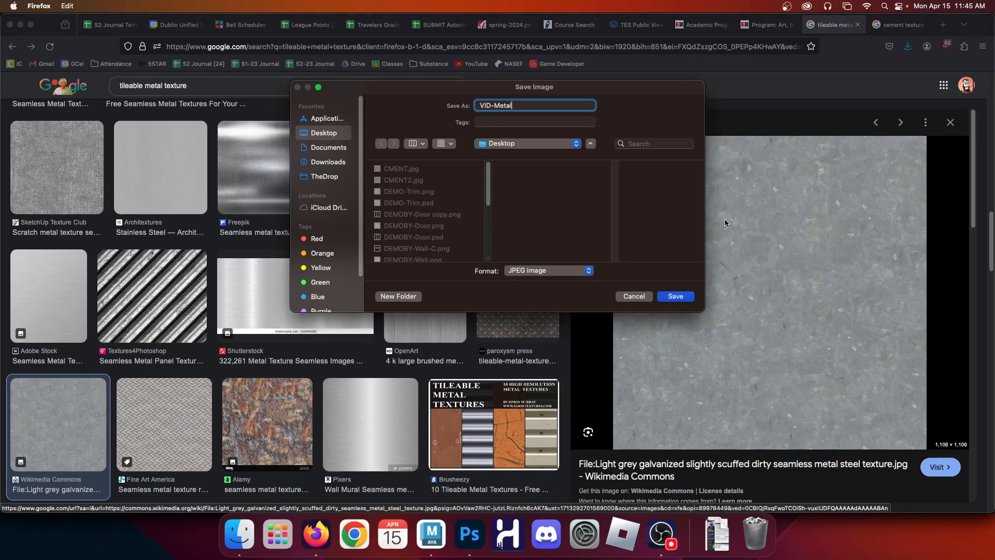
text(e)
key(Return)
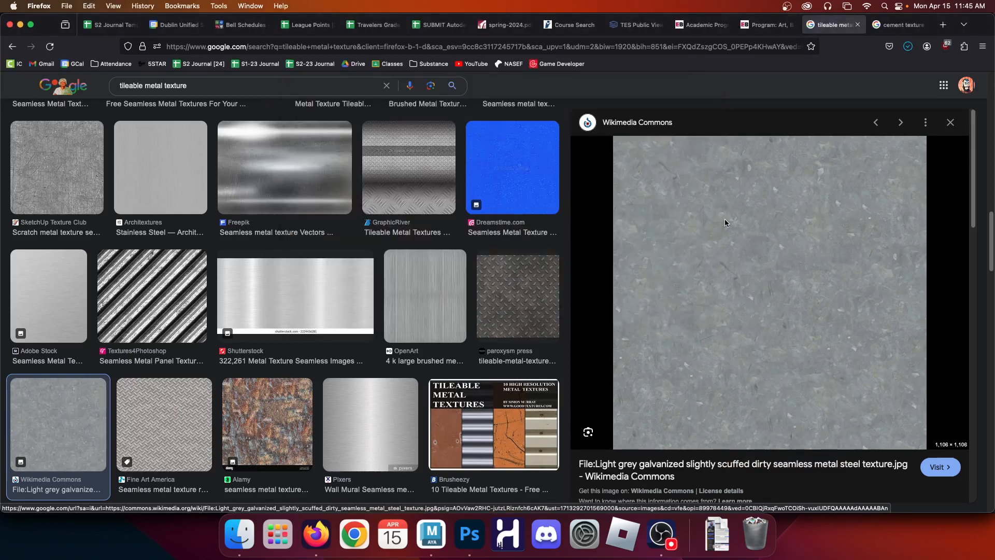
Switch to Maya, assign a new Blinn material to the door frame faces without the central panel, and close the UV Editor
click(438, 539)
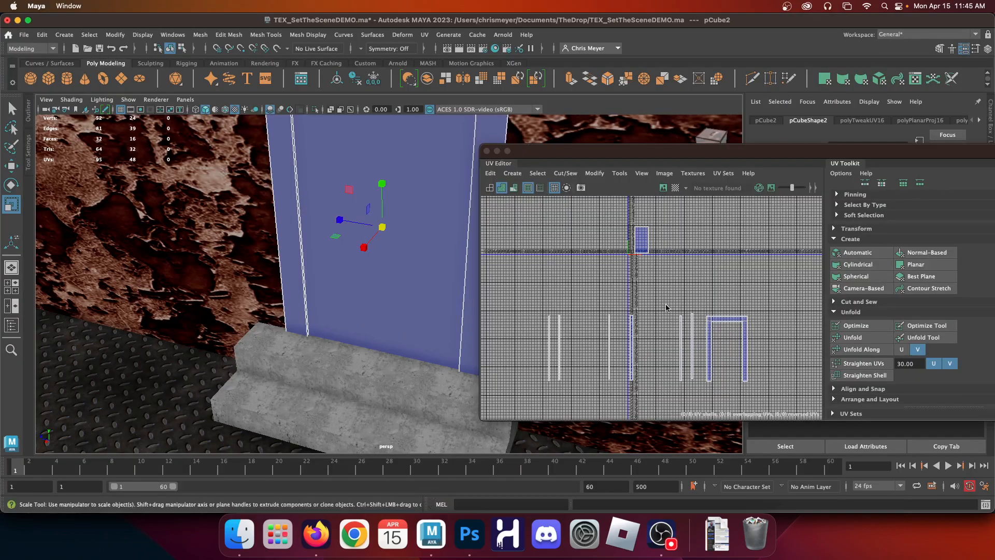
right_drag(323, 183, 441, 191)
click(411, 189)
alt+right_drag(426, 261, 321, 133)
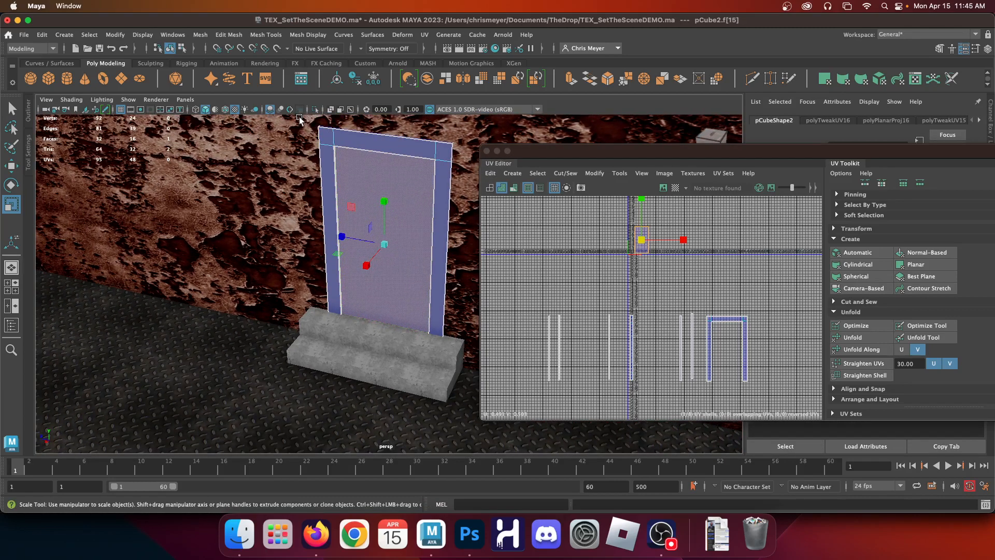
shift+drag(299, 119, 477, 451)
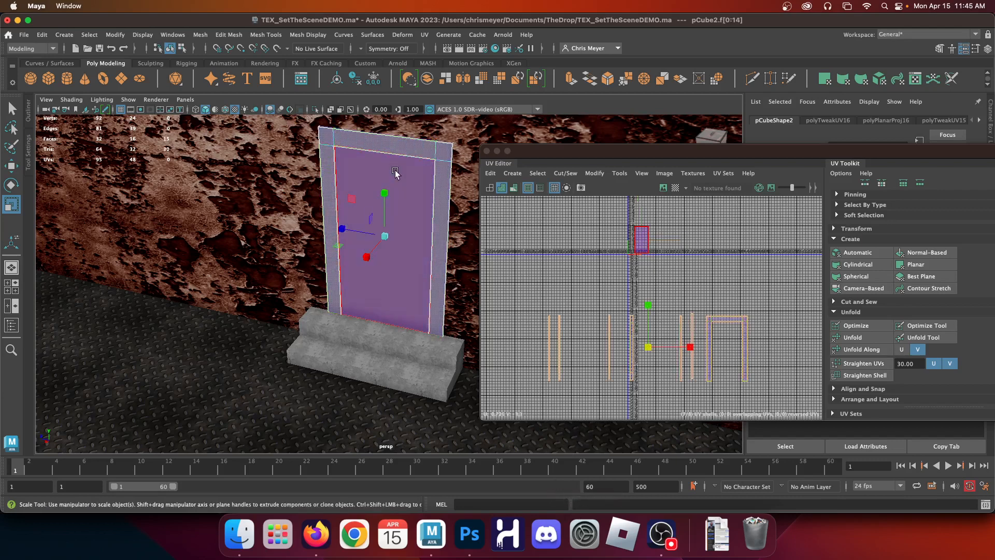
right_drag(391, 144, 459, 405)
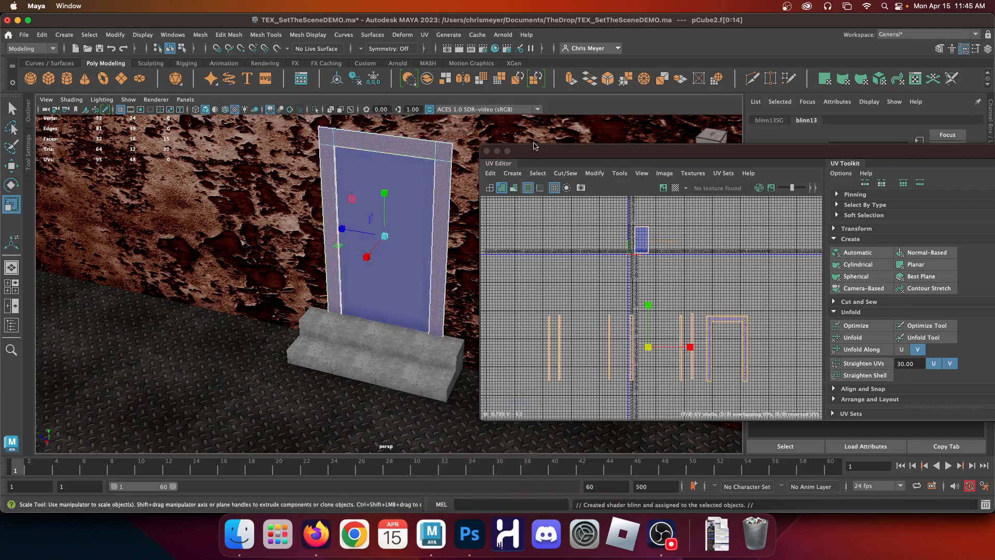
click(487, 151)
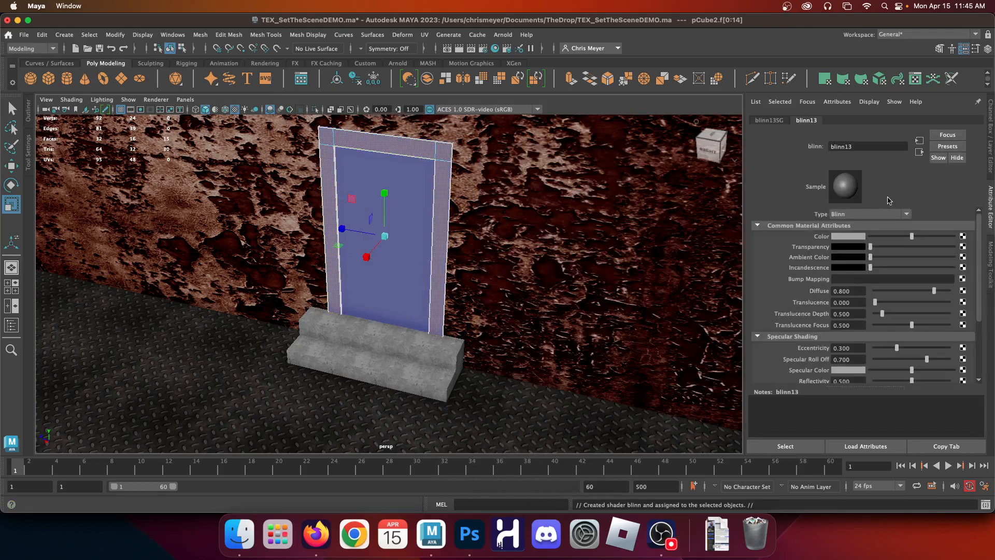
Connect a File texture to the door frame material's Color and load VID-MetalFrame.jpg from the Desktop
click(963, 237)
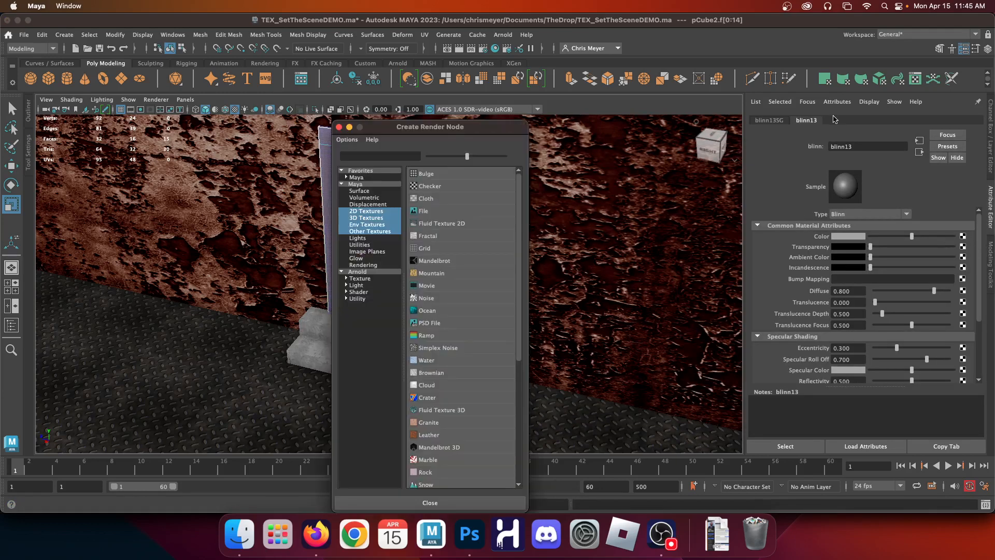
click(455, 212)
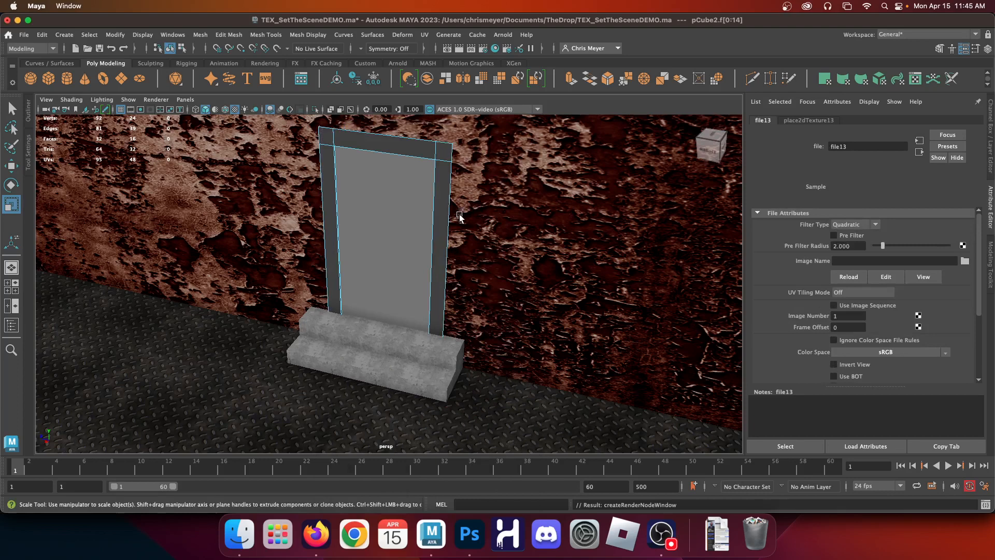
click(964, 262)
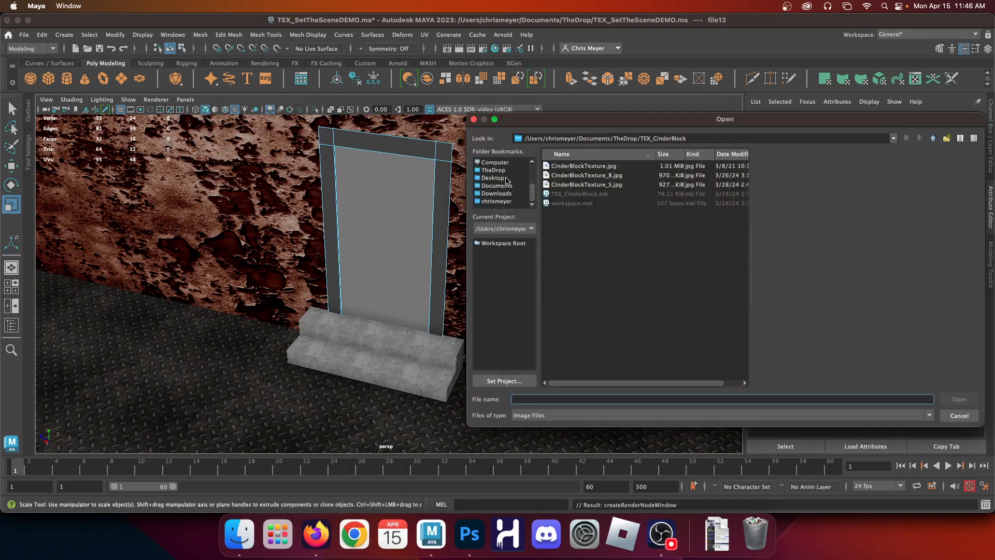
scroll(570, 259, down, 5)
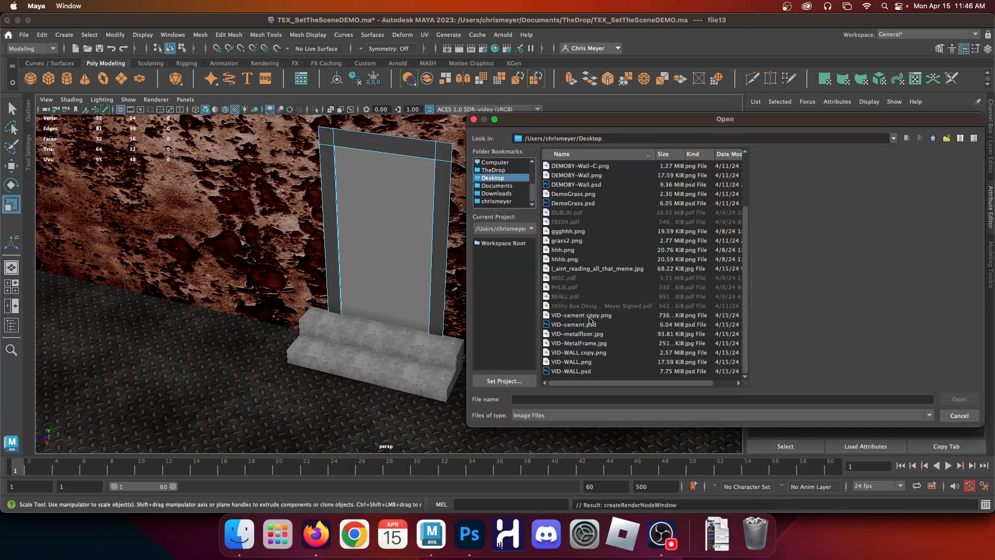
click(585, 344)
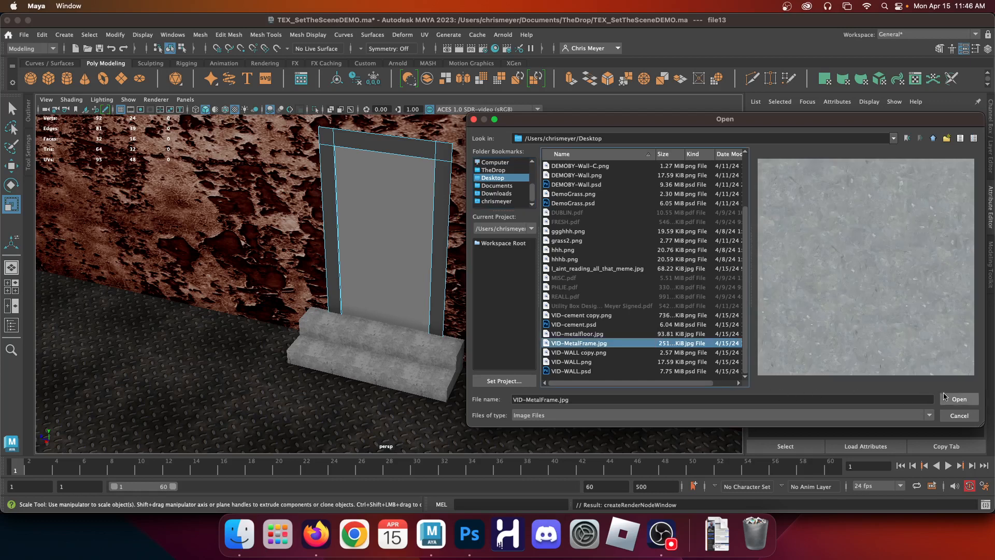
click(958, 400)
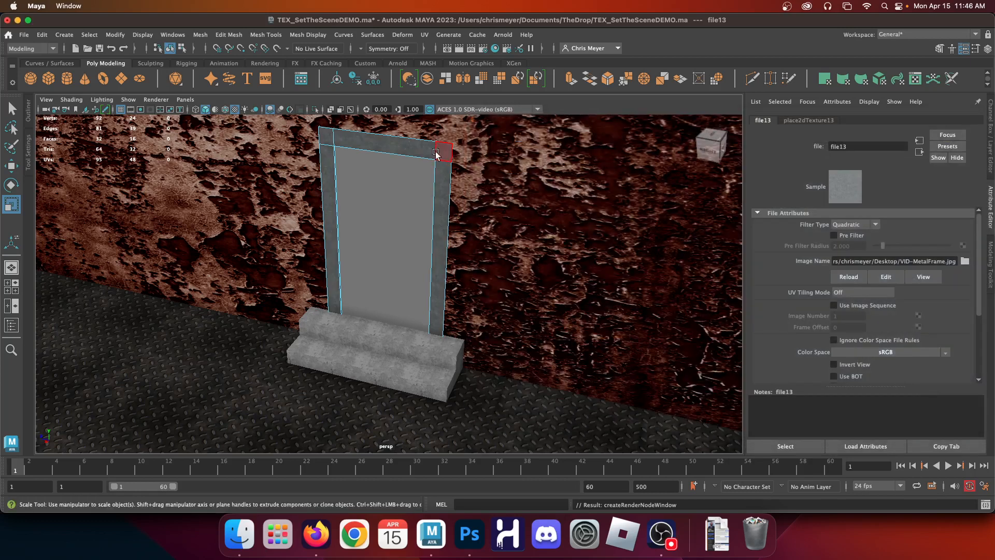
Return to object mode, select the door, and open its UV layout in the UV Editor for shell selection
right_drag(437, 153, 478, 138)
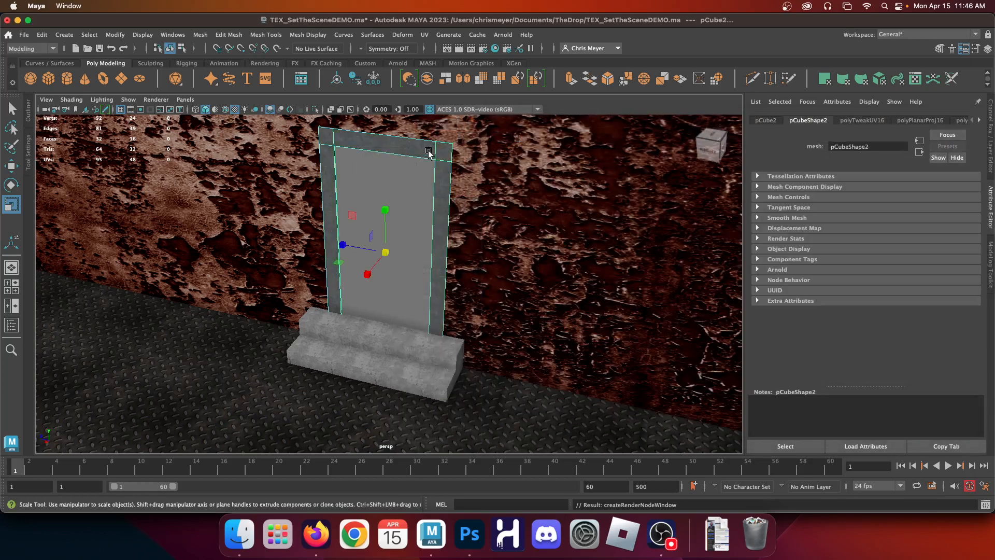
click(424, 35)
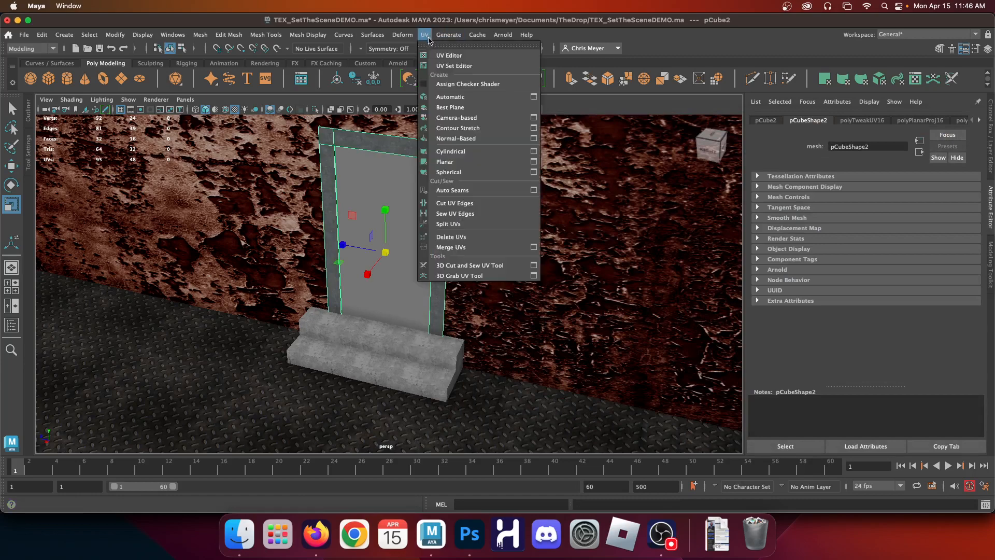
click(449, 56)
alt+right_drag(350, 179, 492, 366)
right_drag(742, 344, 588, 282)
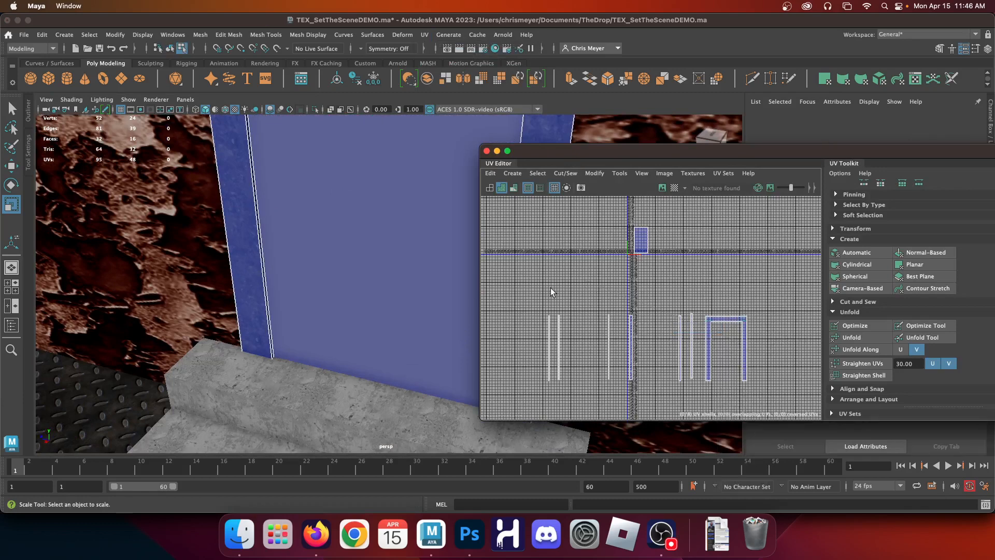
Scale the door frame's UV shells, first smaller and finally well beyond their original size, leaving out the central panel's shell
drag(537, 291, 789, 403)
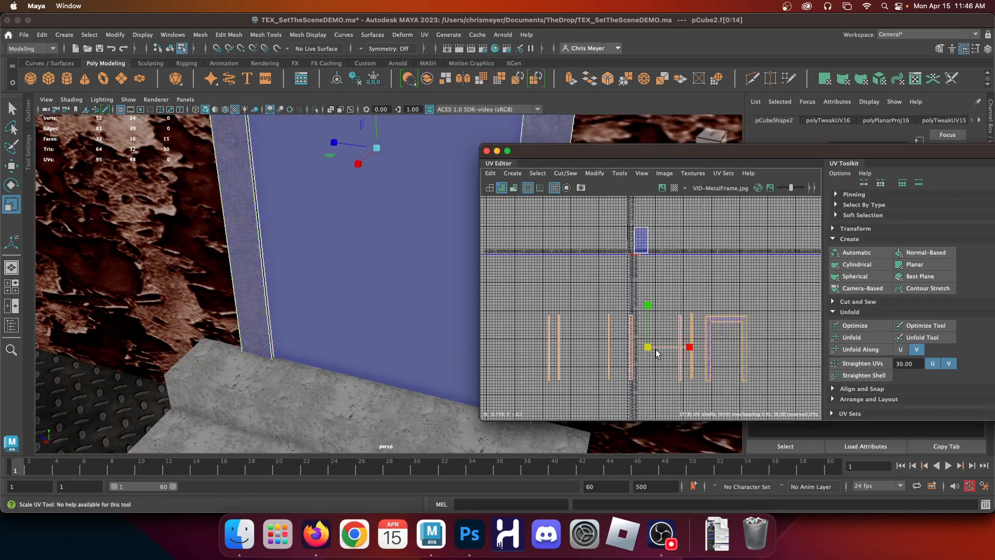
drag(647, 347, 616, 351)
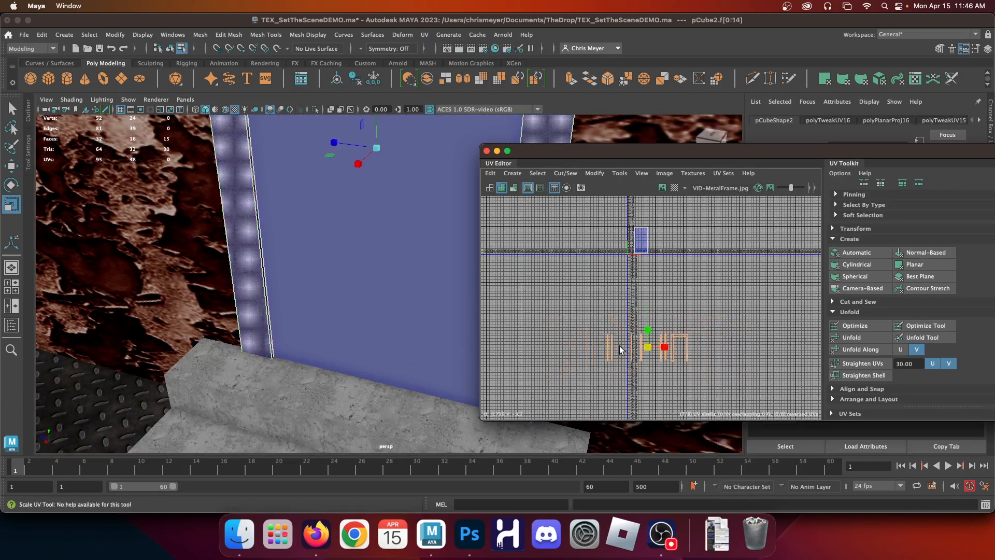
alt+right_drag(329, 211, 296, 295)
alt+middle_drag(296, 296, 269, 378)
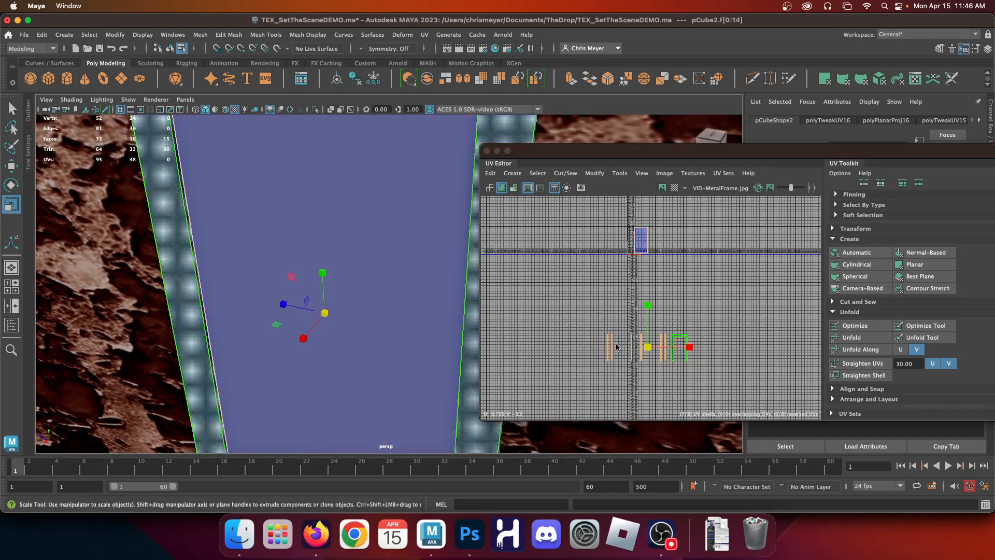
drag(651, 350, 791, 243)
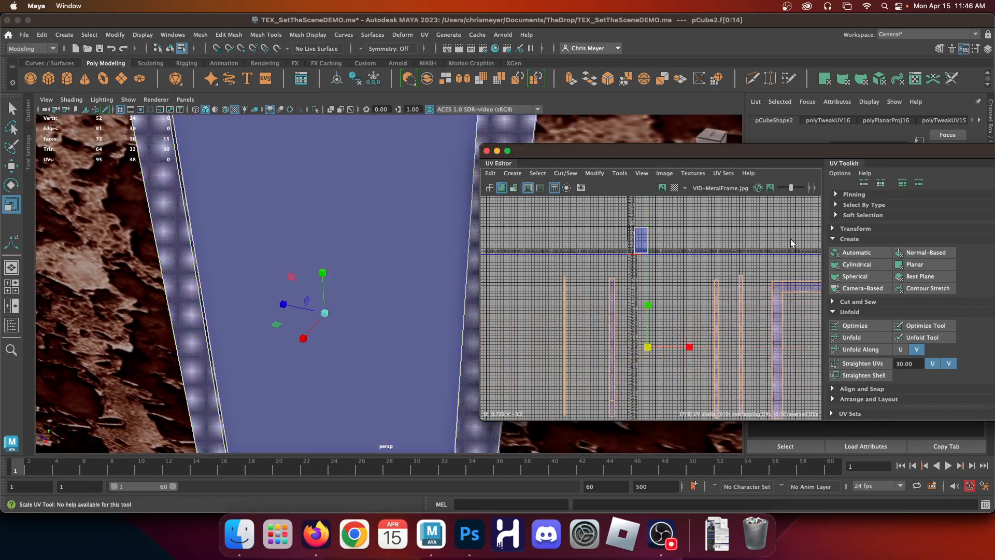
Return to object mode, deselect the door and examine the metal texture's scale on the frame up close
right_drag(159, 230, 193, 184)
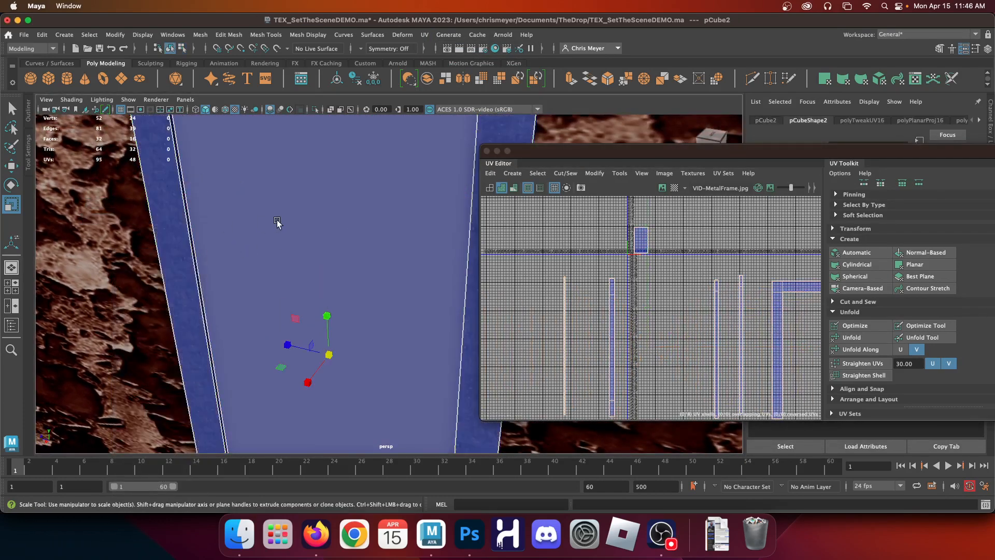
key(f)
click(251, 221)
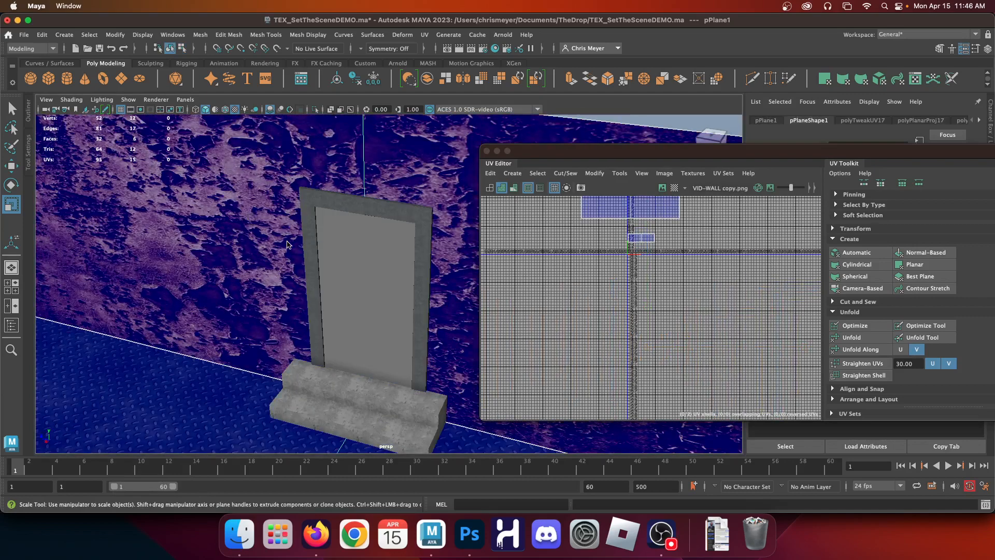
scroll(310, 247, up, 3)
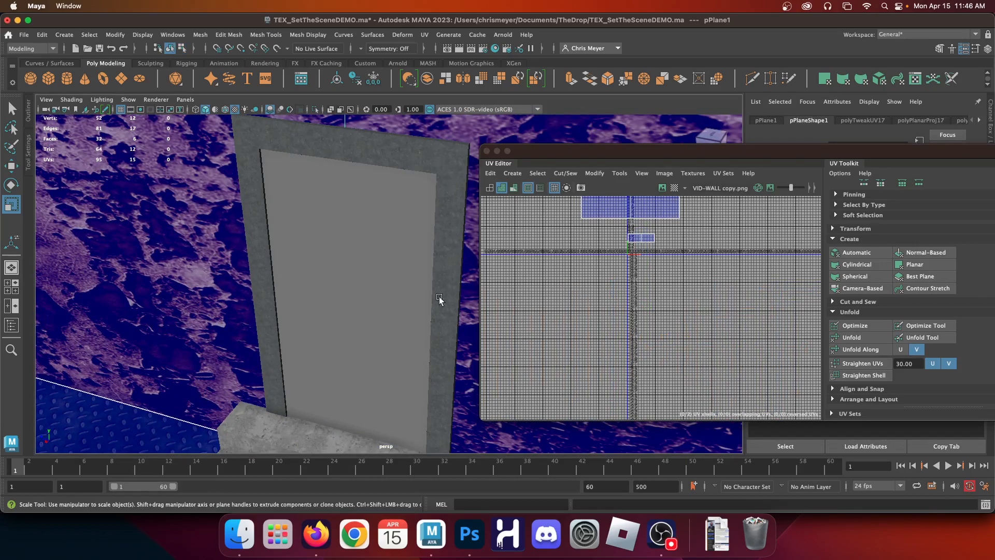
Reselect the door and examine the central panel's UV shell by selecting its face in the UV Editor
click(366, 223)
right_click(636, 237)
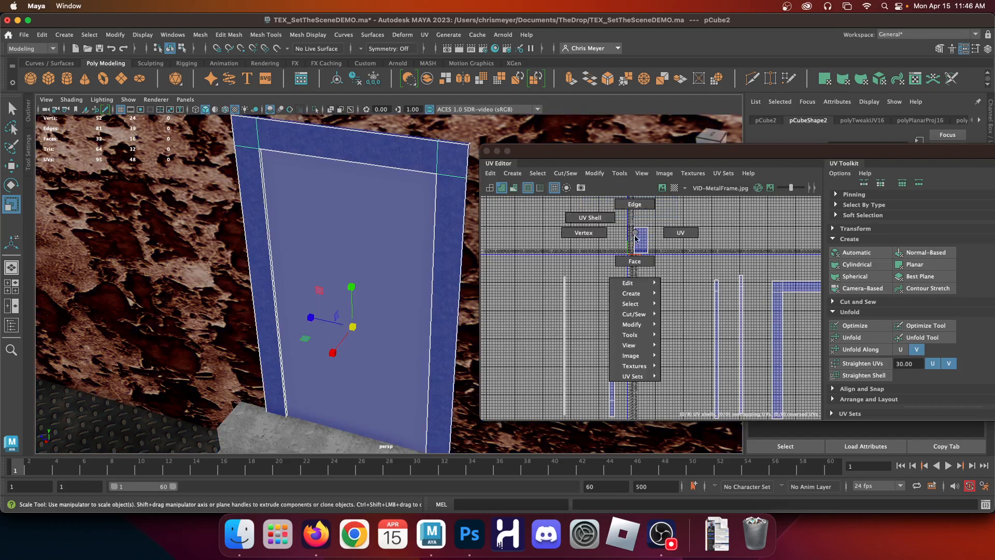
mouse_move(636, 238)
right_down()
mouse_move(674, 230)
mouse_move(586, 233)
mouse_move(641, 254)
right_up()
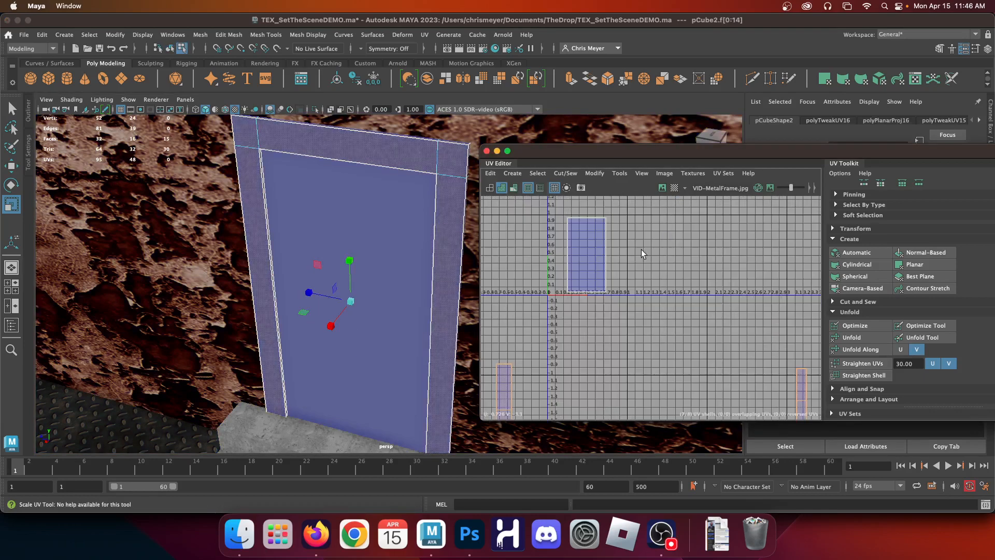
click(594, 290)
click(594, 253)
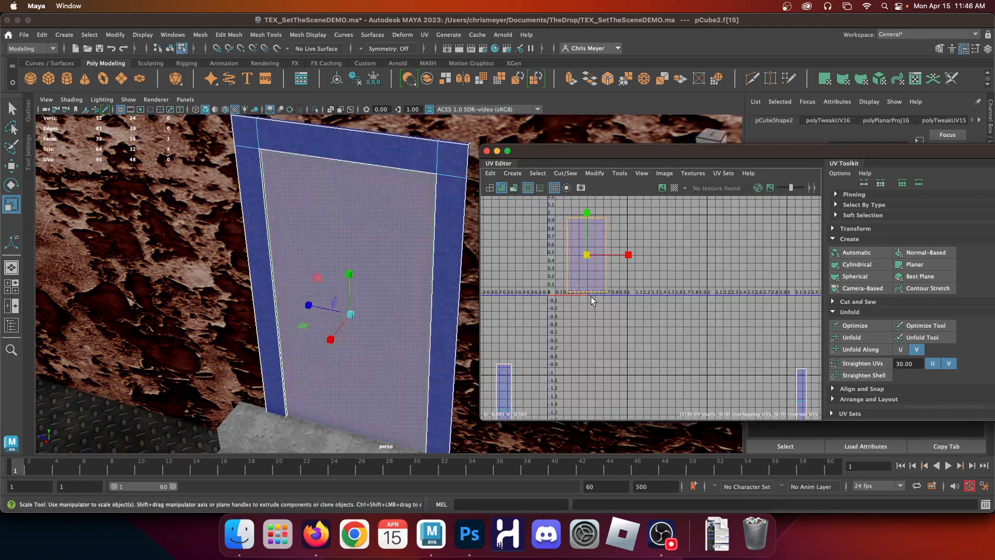
Save a PNG UV snapshot of the whole door to the Desktop as VID-DOOR, and switch to Finder
right_drag(372, 182, 418, 159)
click(665, 173)
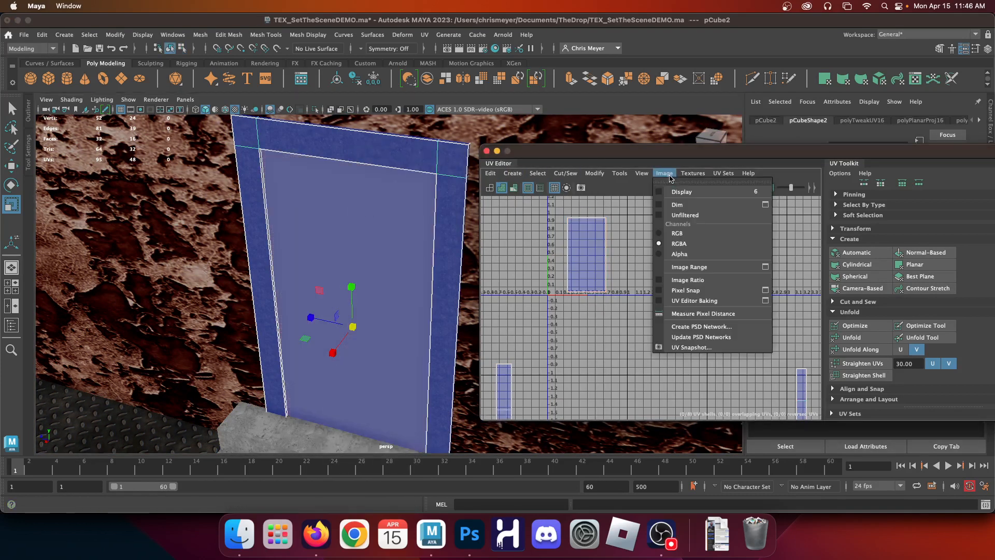
click(689, 344)
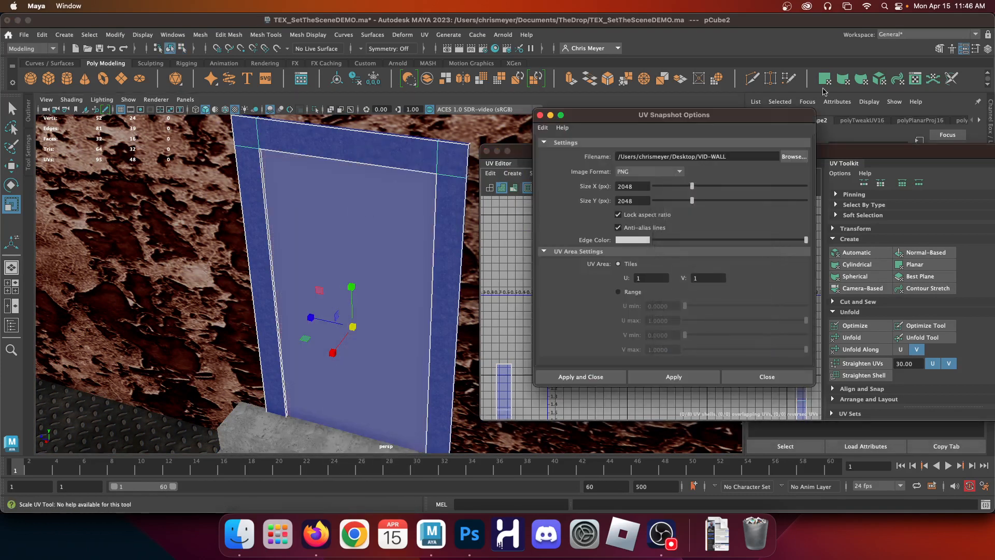
click(794, 158)
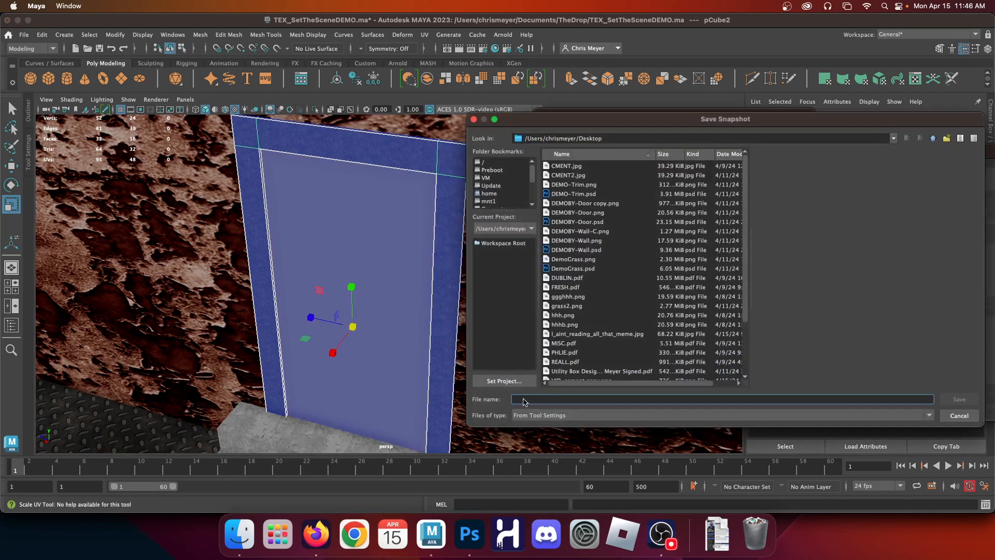
text(VID-DOOR)
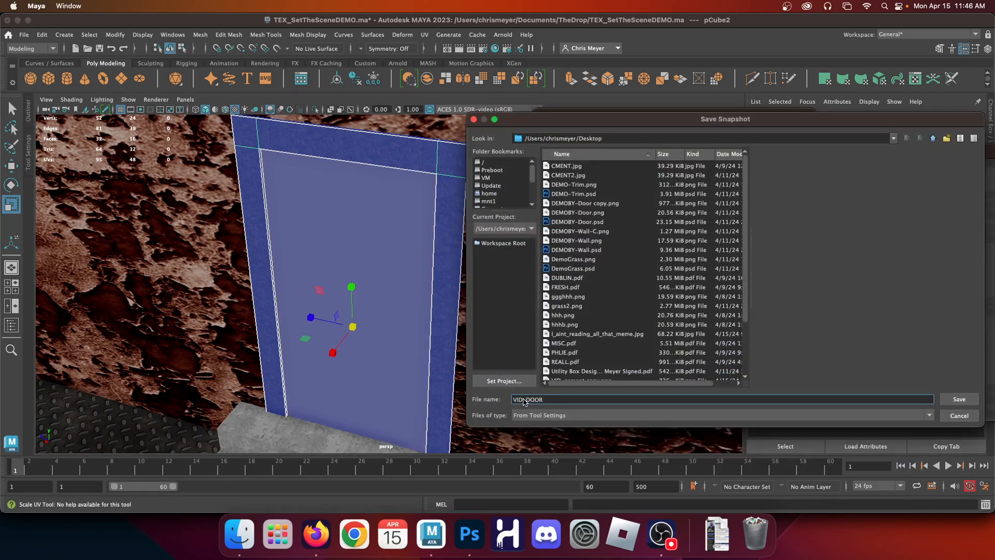
key(Return)
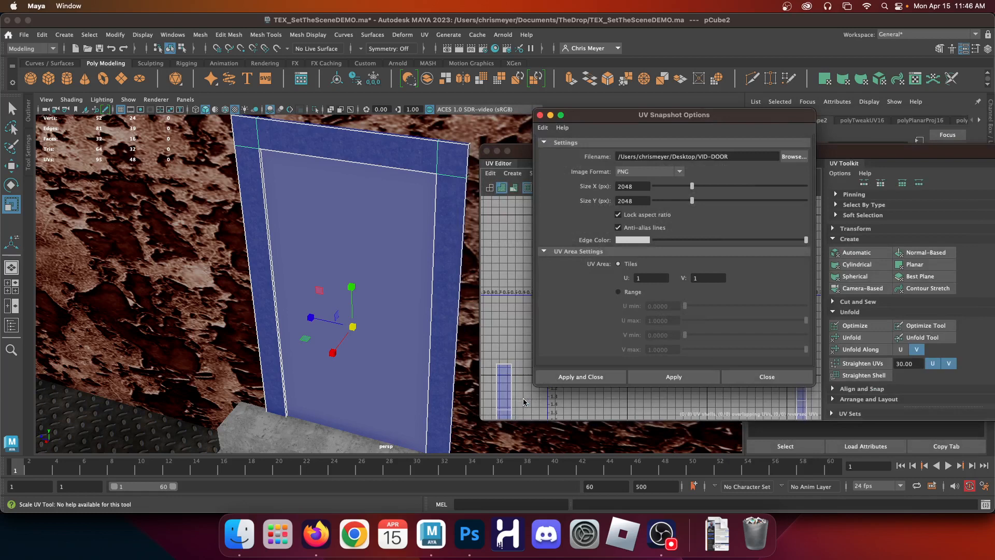
click(581, 377)
click(239, 533)
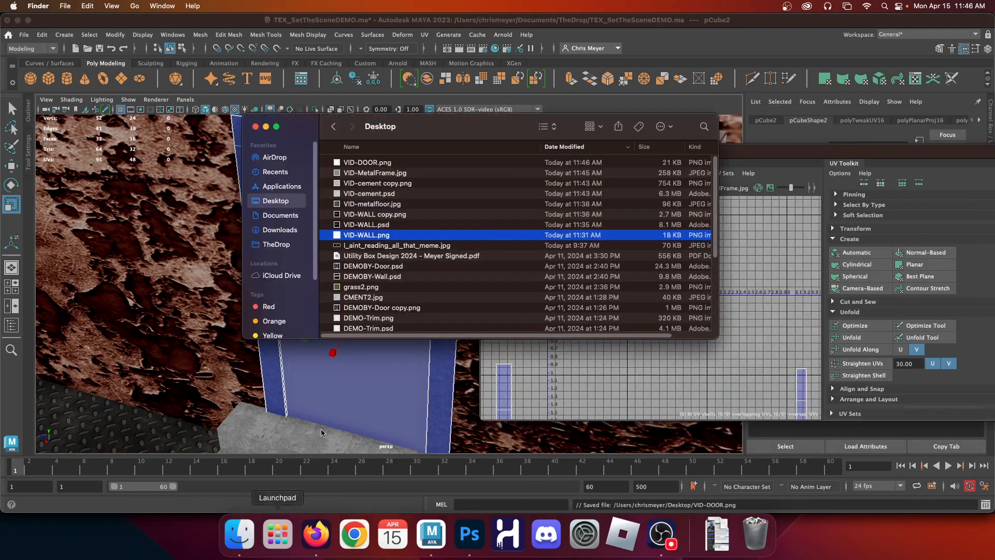
Open VID-DOOR.png from the desktop in Photoshop and add a black-filled layer beneath the UV outline layer
click(369, 162)
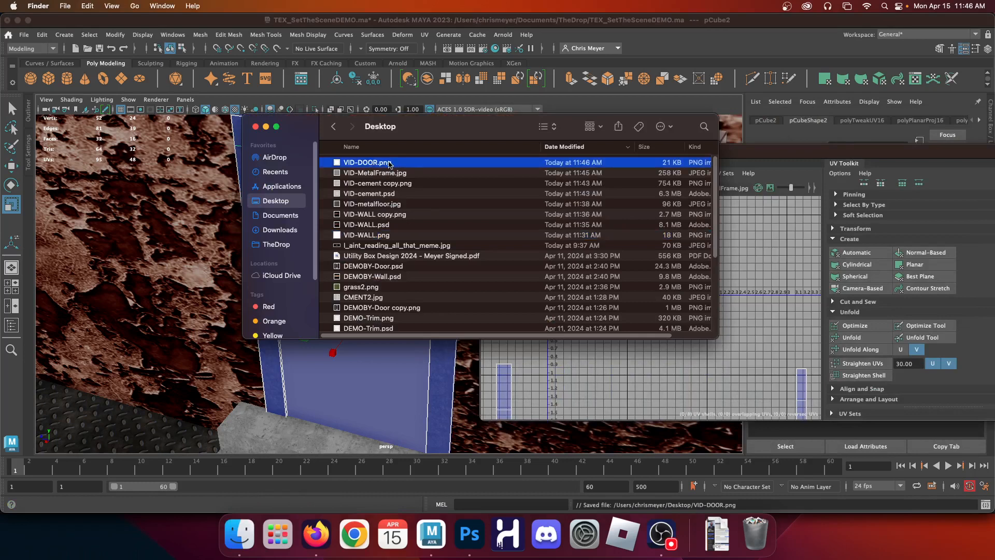
drag(389, 165, 469, 533)
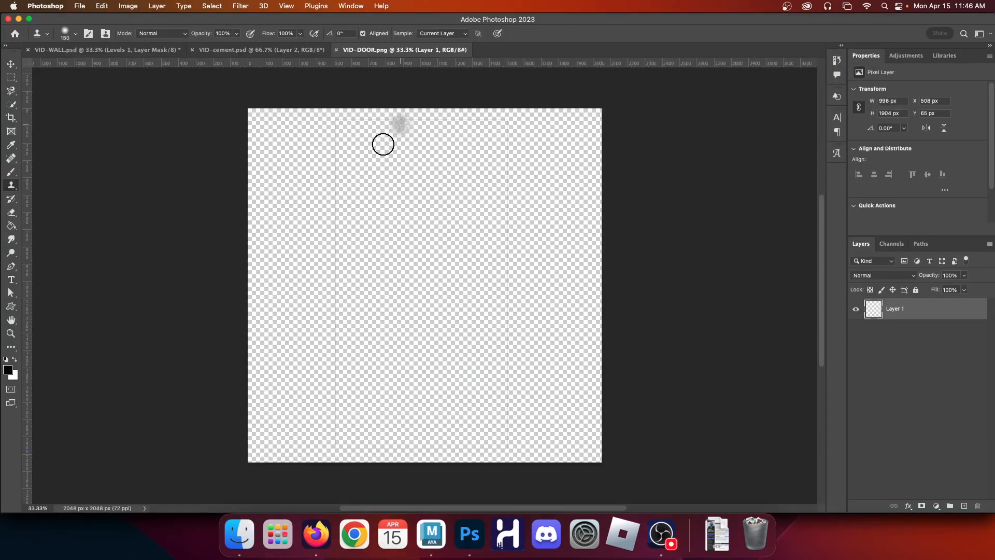
click(964, 505)
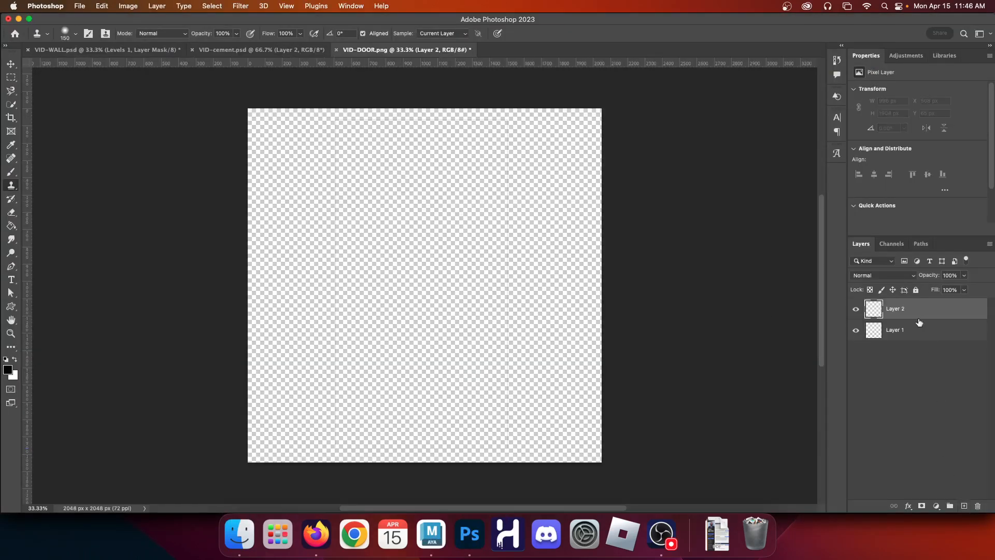
drag(919, 319, 929, 365)
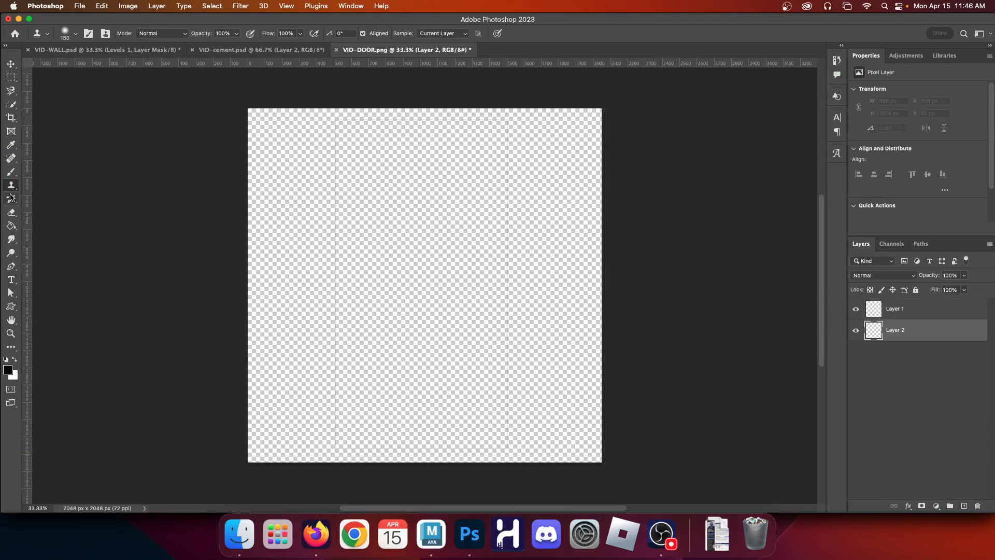
click(11, 226)
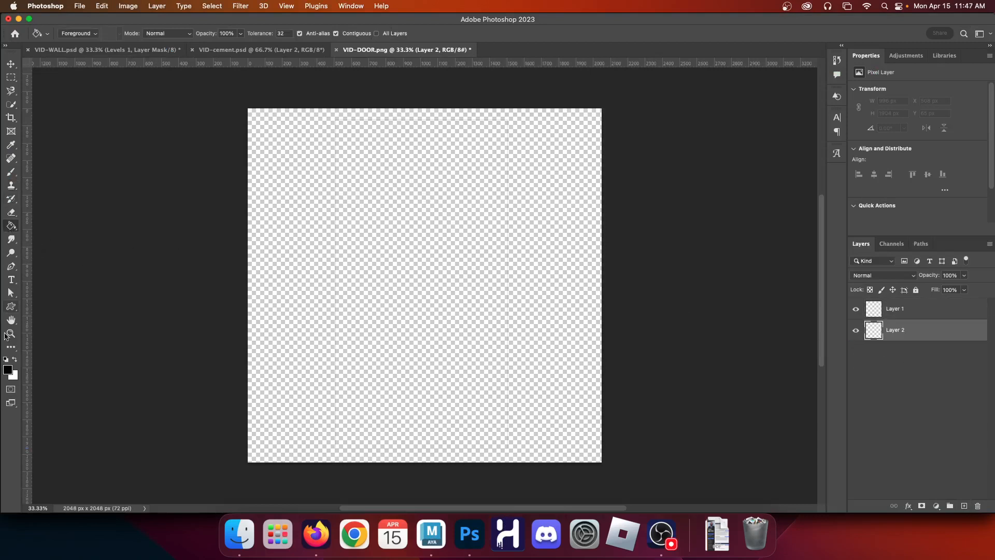
click(372, 332)
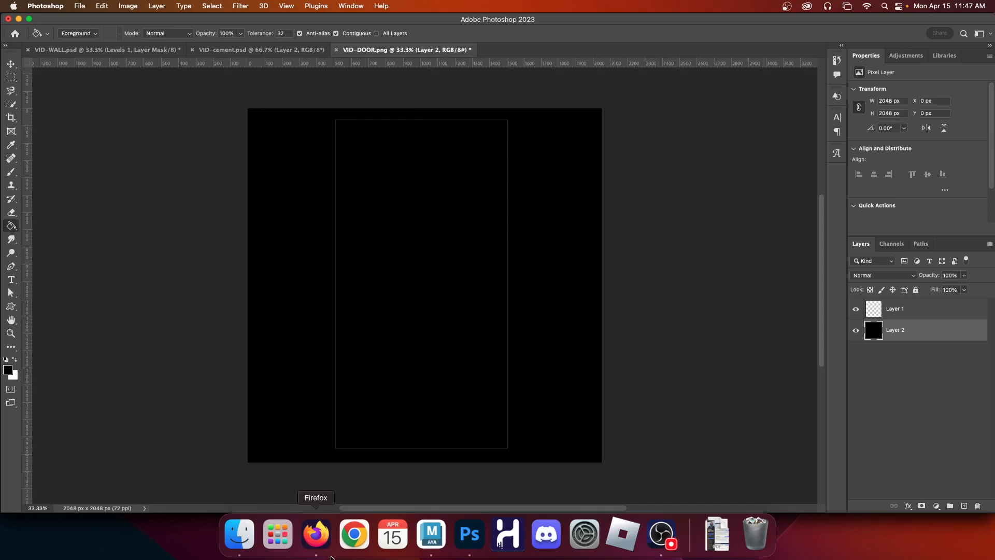
Switch to Firefox and run an image search for "dangerous industrial door" in place of the cement texture search
click(315, 536)
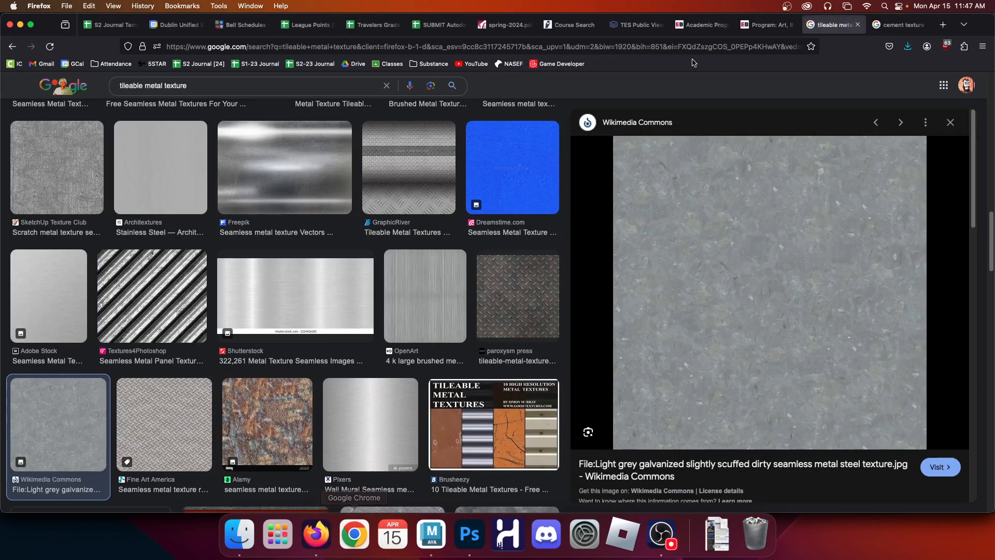
click(898, 25)
triple_click(311, 85)
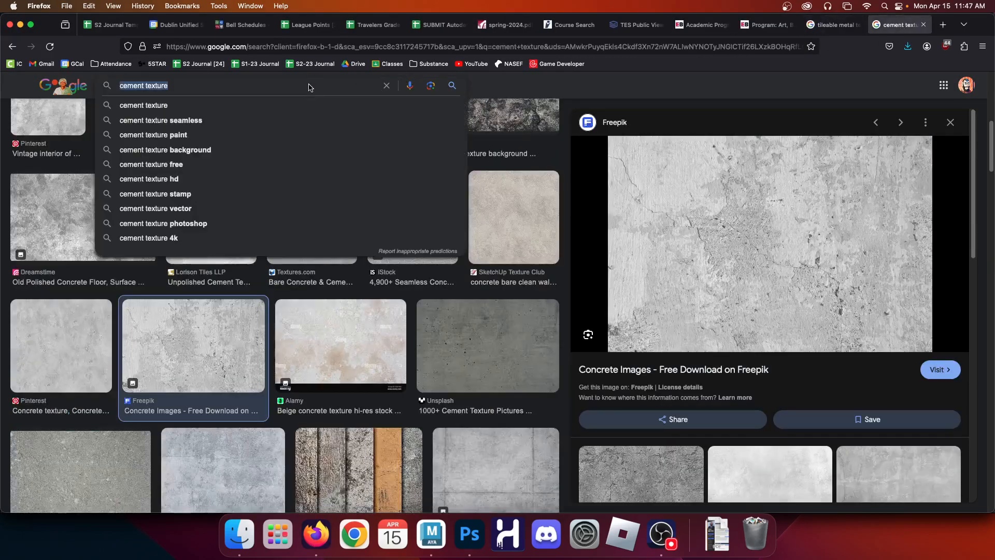
text(dang)
key(BackSpace)
key(BackSpace)
key(BackSpace)
key(BackSpace)
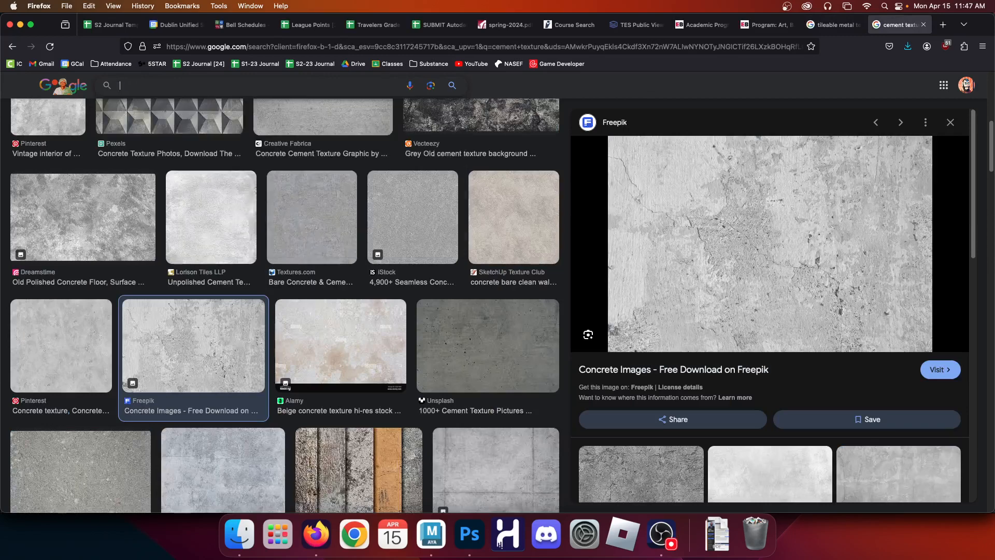
text(danger)
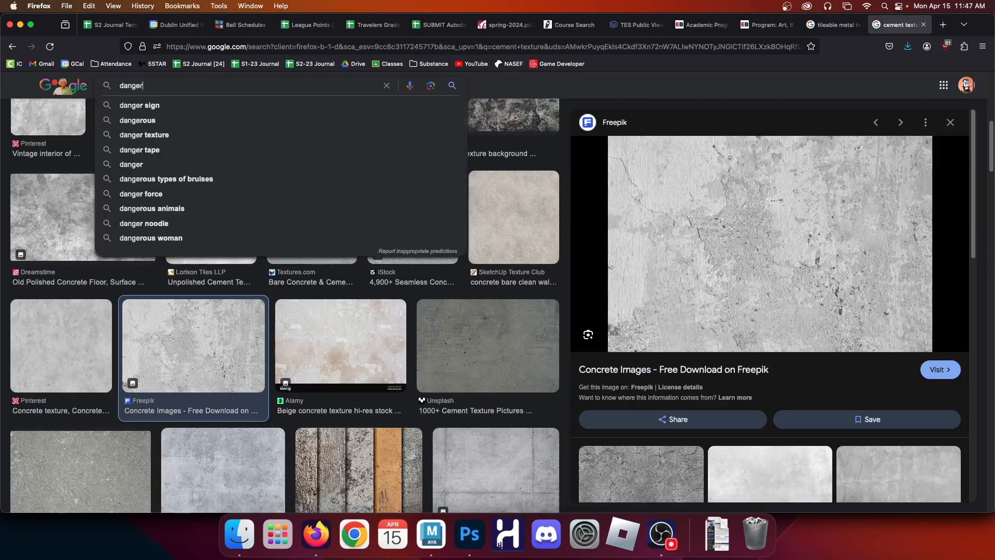
text(ous industrial door)
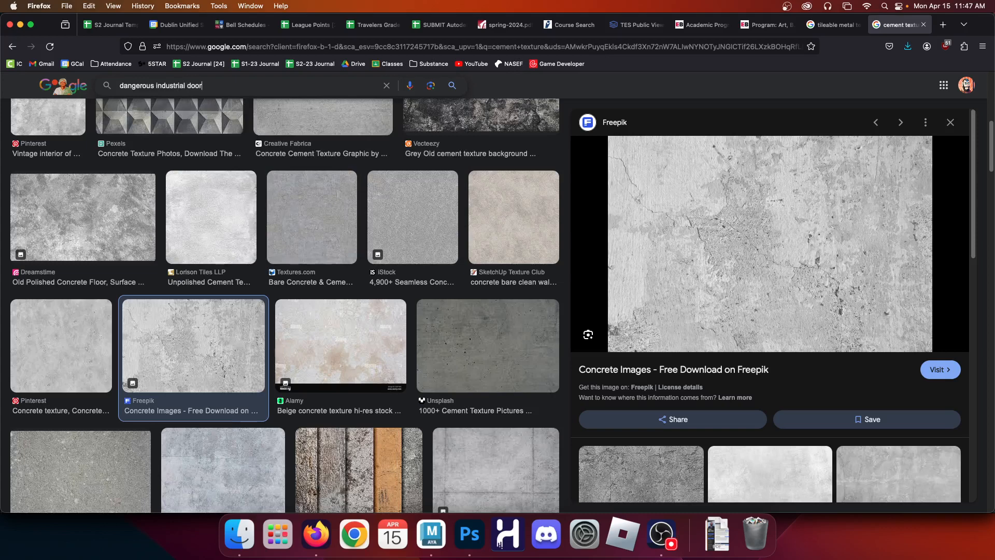
key(Return)
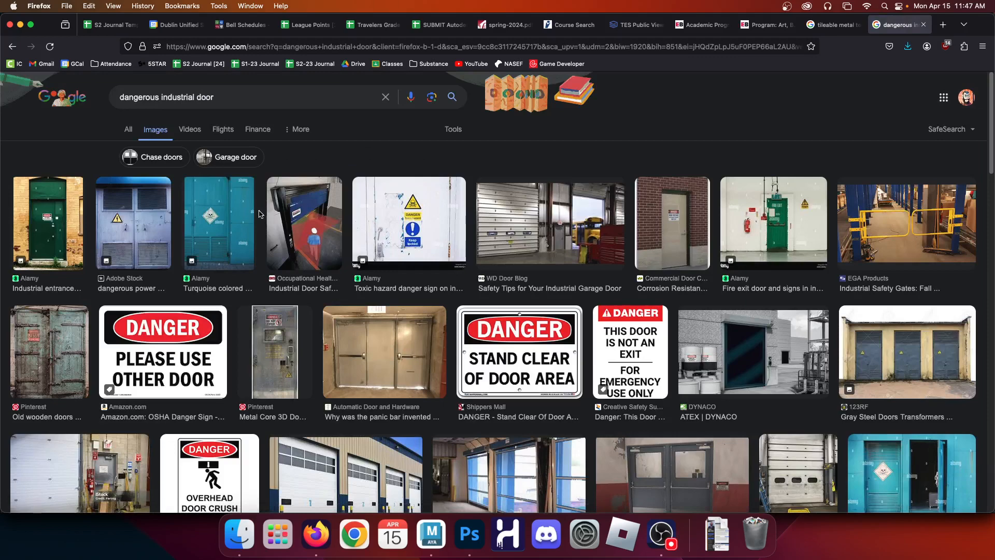
Browse the results for the rusty "Danger High Voltage" door from Olde Good Things and copy its image
scroll(437, 255, down, 3)
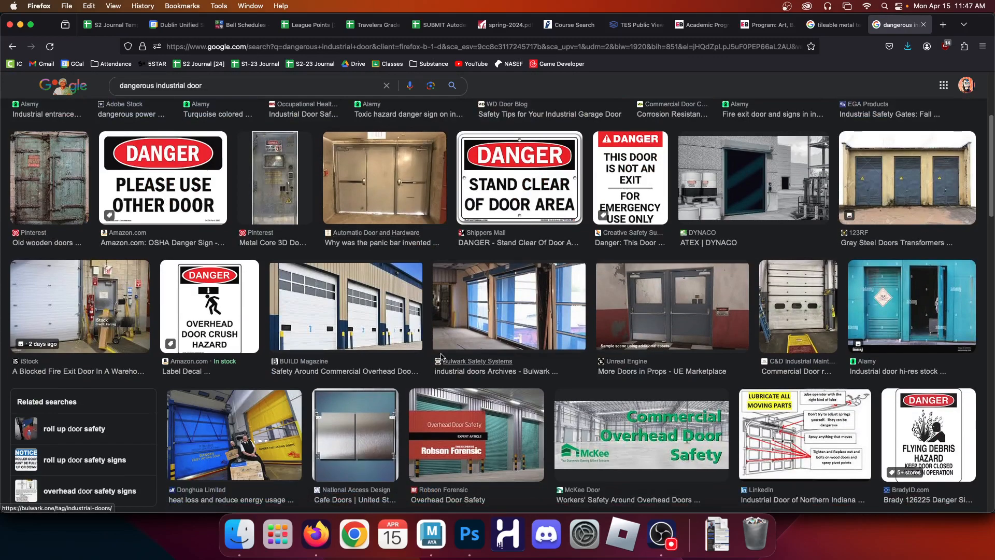
scroll(434, 356, down, 3)
scroll(580, 333, down, 3)
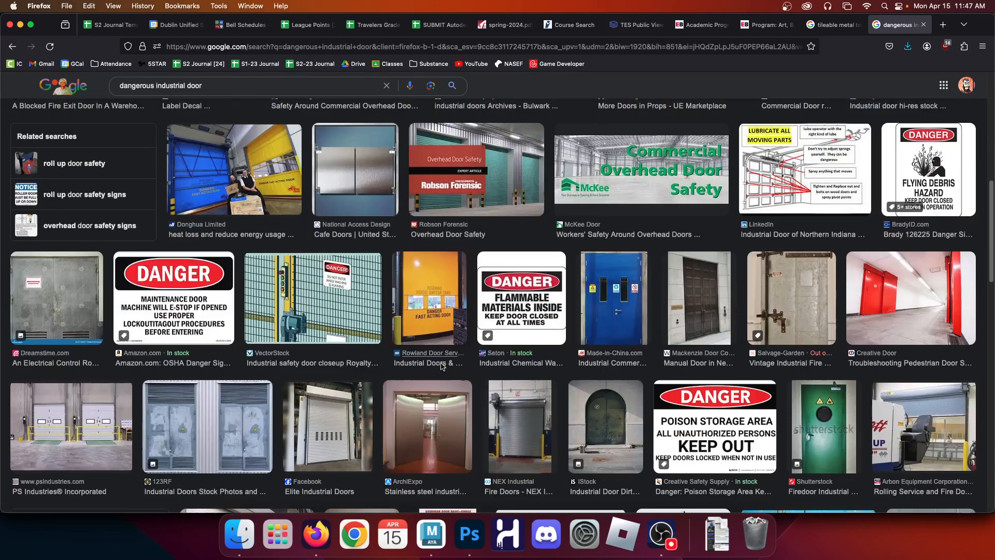
scroll(580, 333, down, 8)
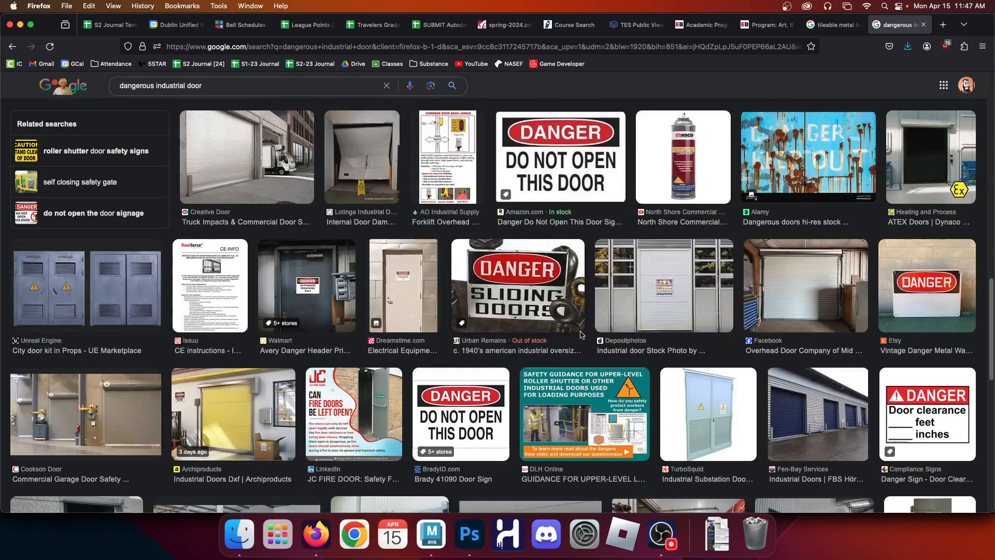
scroll(582, 335, down, 3)
scroll(578, 334, down, 4)
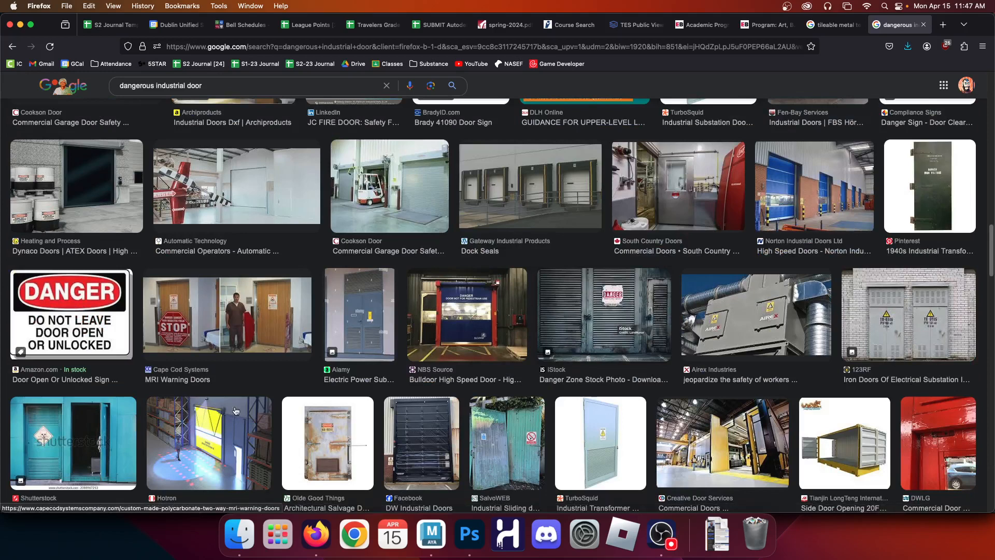
click(317, 452)
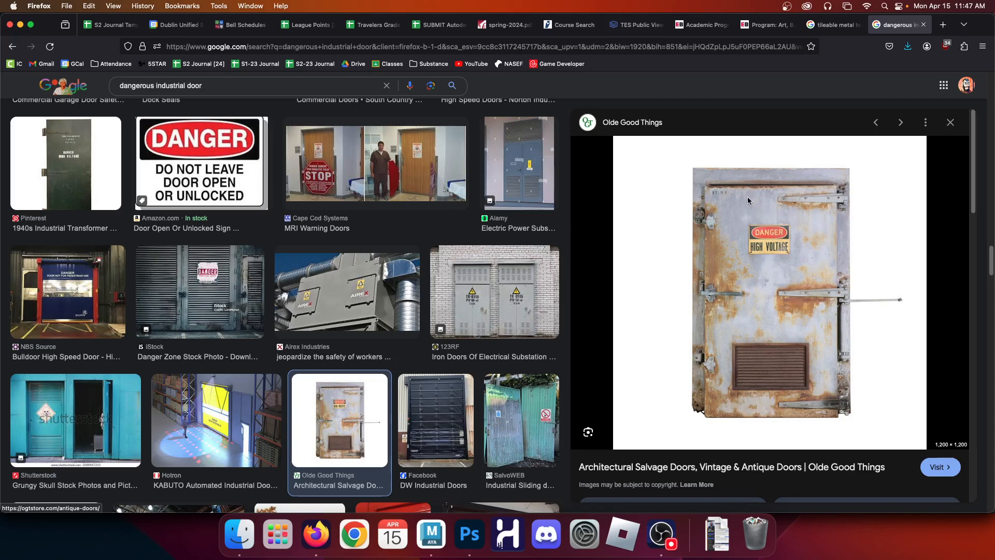
right_click(729, 224)
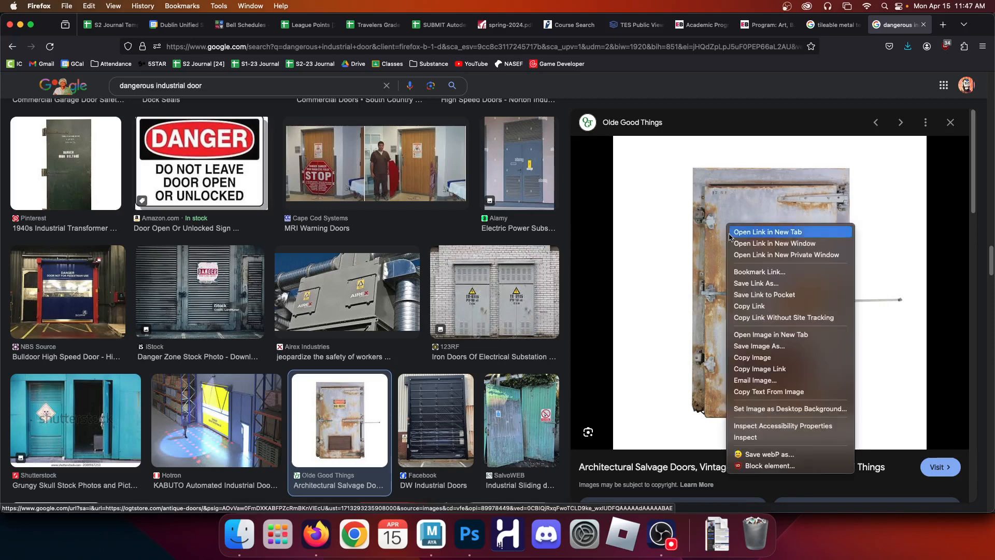
click(757, 365)
right_click(760, 260)
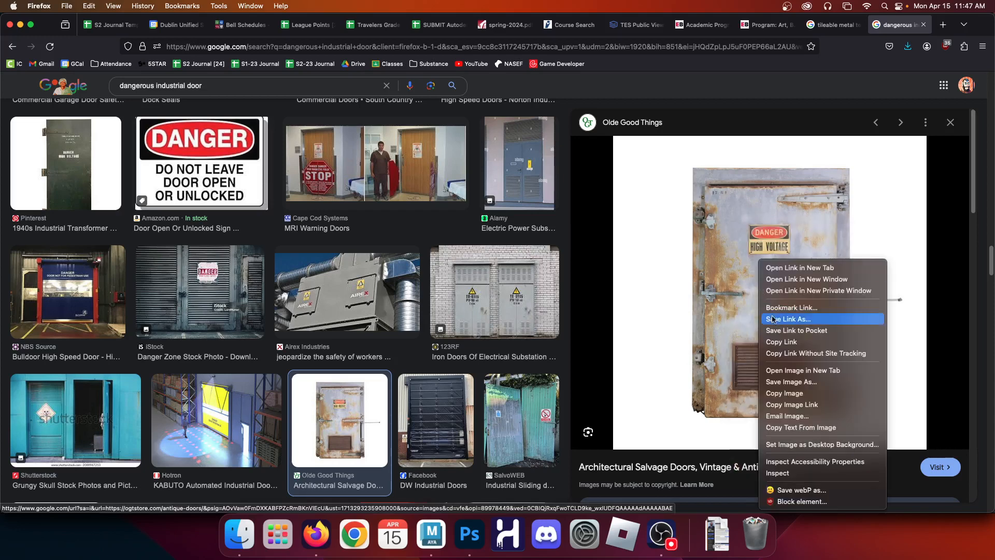
click(761, 394)
Paste the door image into the Photoshop document beneath the UV outline, check the outline layer's visibility, and reselect the image layer
click(470, 533)
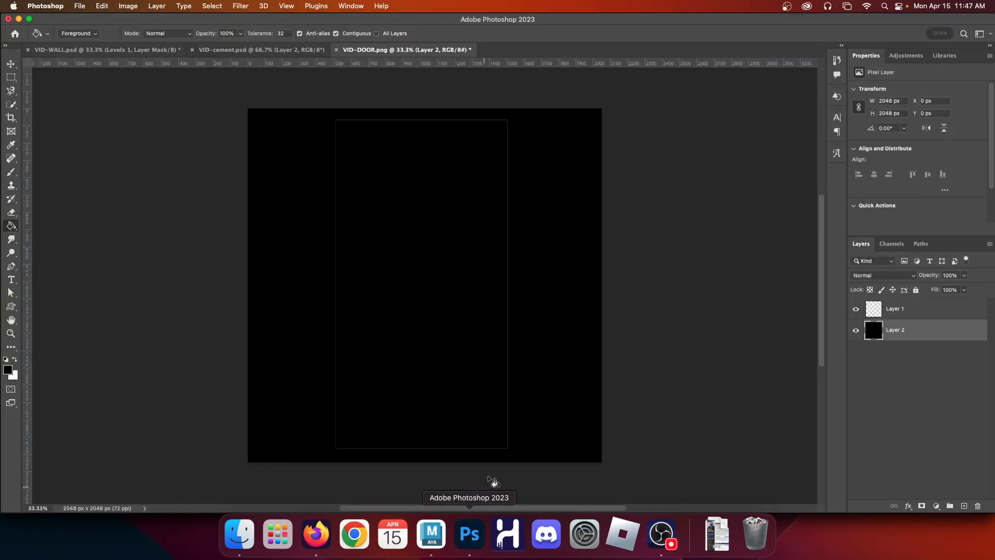
key(cmd+v)
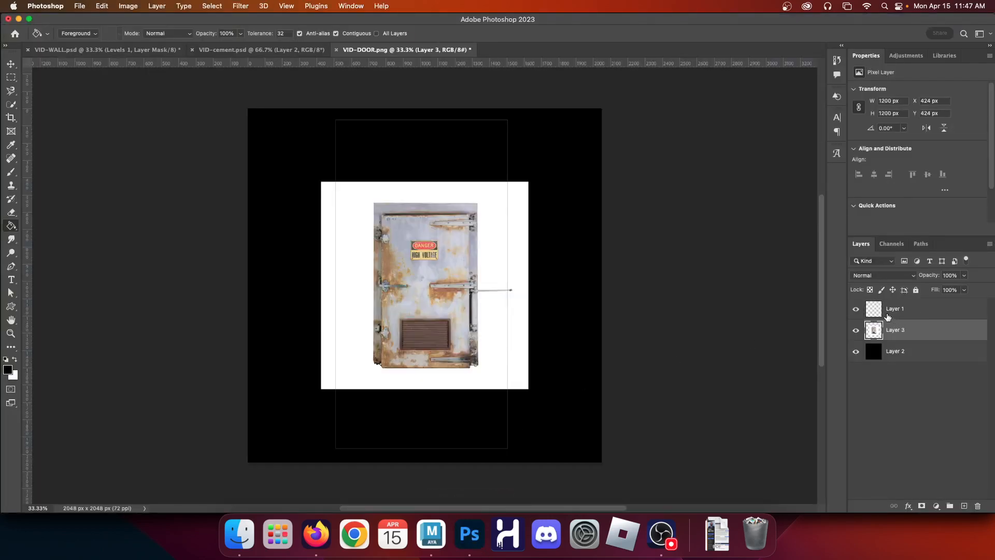
click(908, 313)
click(857, 309)
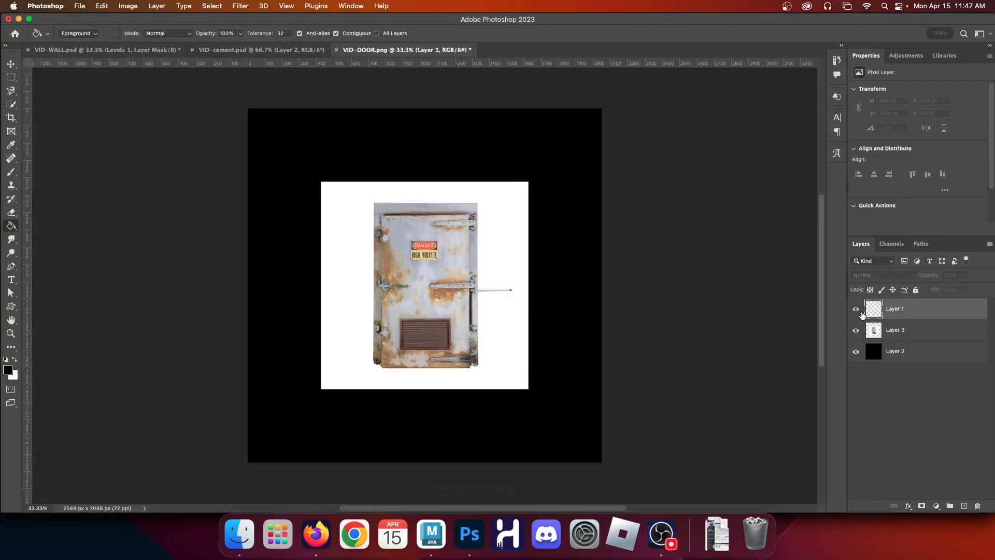
click(856, 309)
click(899, 330)
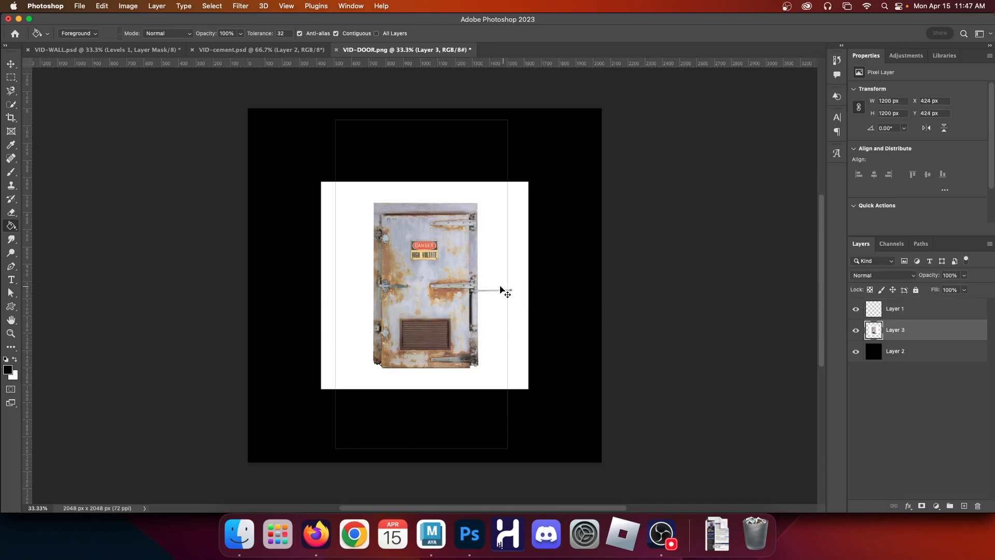
Free-transform the door image to about 200% width and 215% height so the door fills the UV outline, and hide the outline layer
key(super+t)
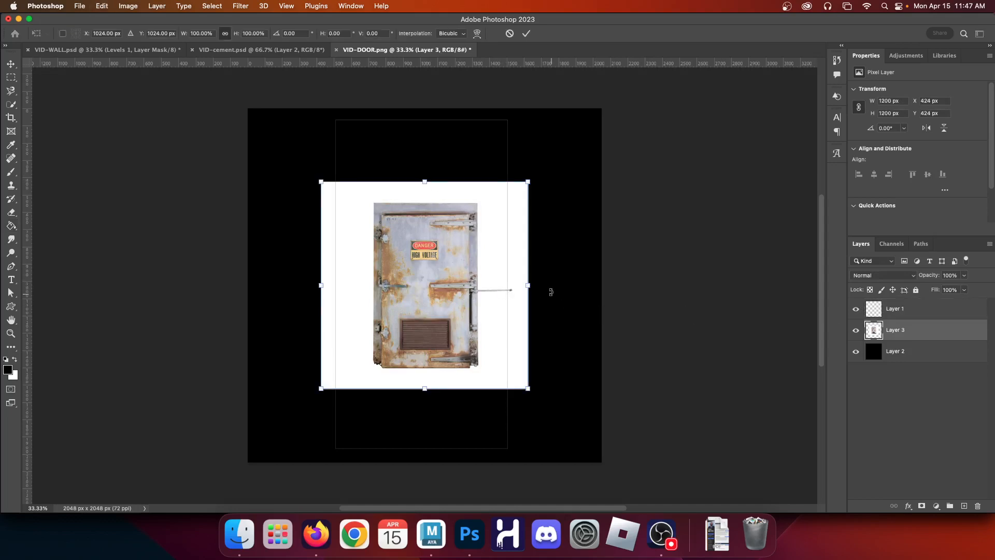
drag(529, 285, 863, 287)
drag(554, 291, 385, 325)
drag(83, 320, 240, 322)
drag(384, 345, 286, 292)
drag(576, 268, 540, 266)
mouse_move(465, 299)
mouse_down()
mouse_move(480, 327)
mouse_move(473, 277)
mouse_move(478, 290)
mouse_up()
drag(556, 256, 557, 258)
drag(452, 278, 454, 284)
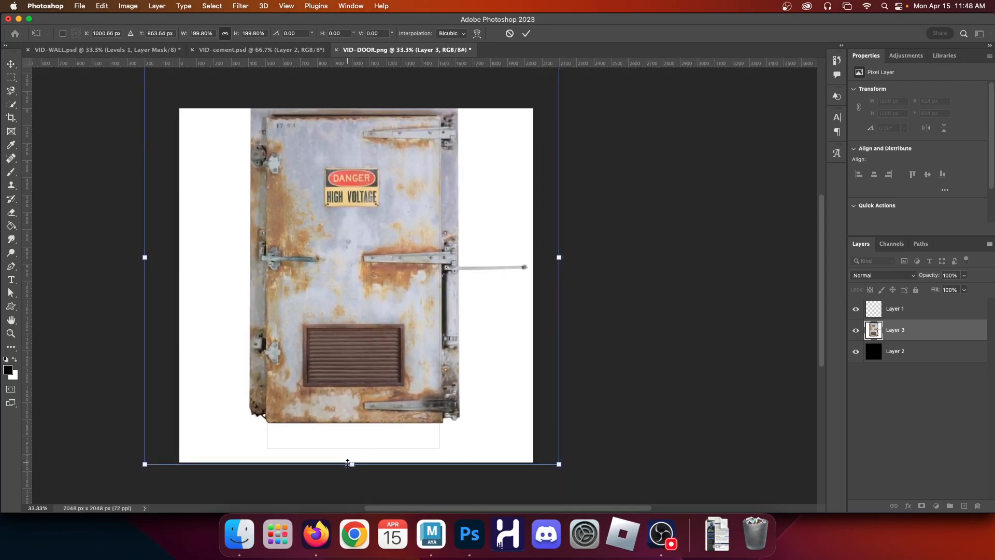
mouse_move(352, 466)
mouse_down()
mouse_move(352, 505)
mouse_move(352, 447)
mouse_move(352, 468)
mouse_up()
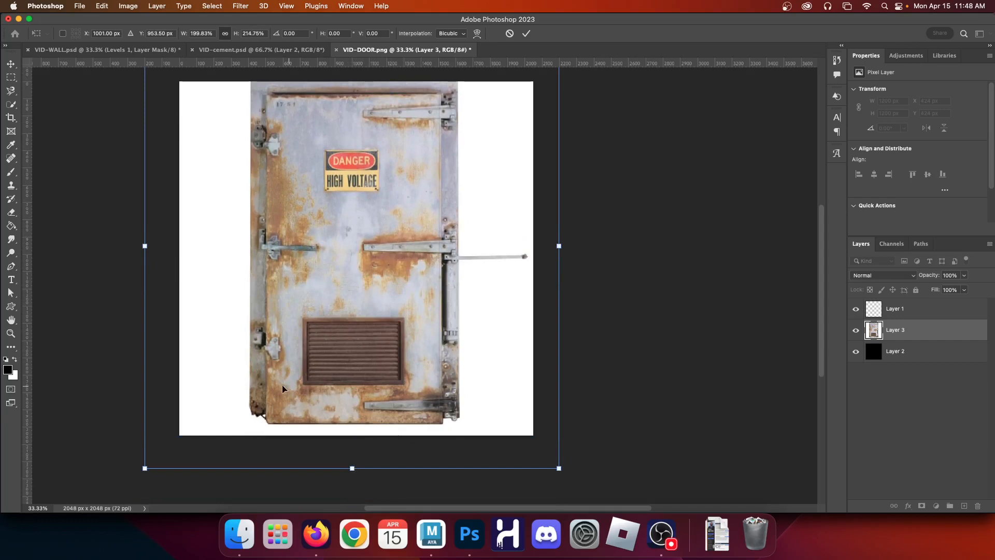
click(526, 35)
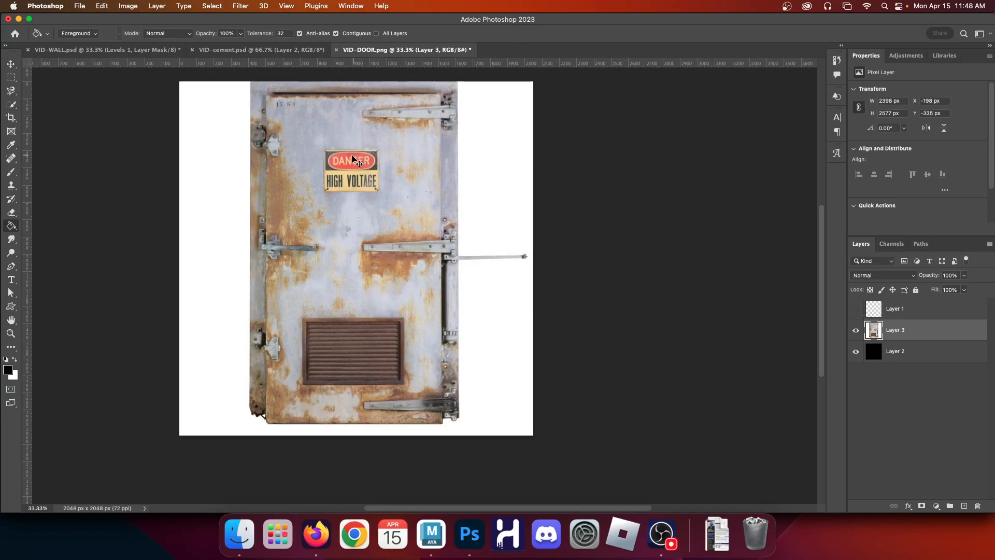
Save the layered door texture to the Desktop as VID-DOOR.psd
key(super+shift+s)
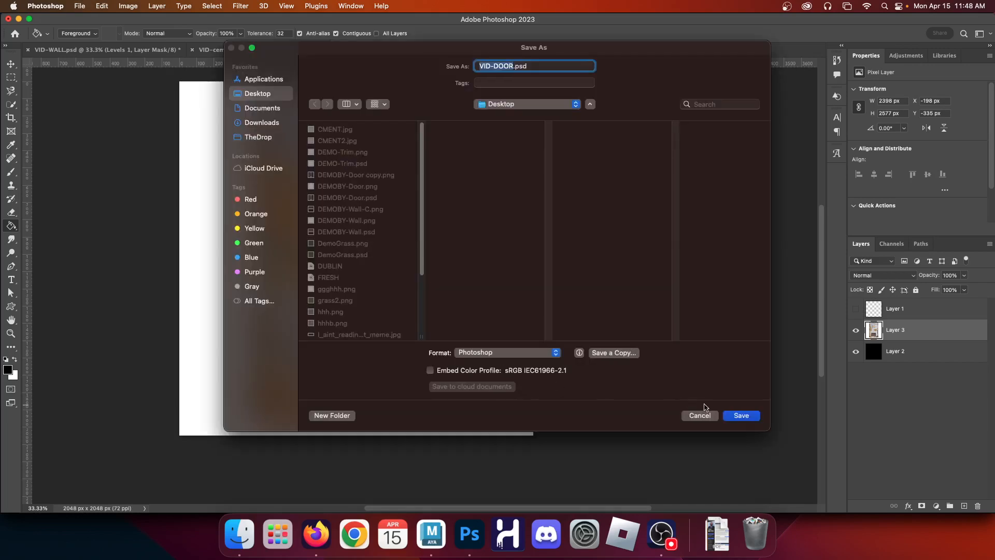
click(741, 416)
click(624, 234)
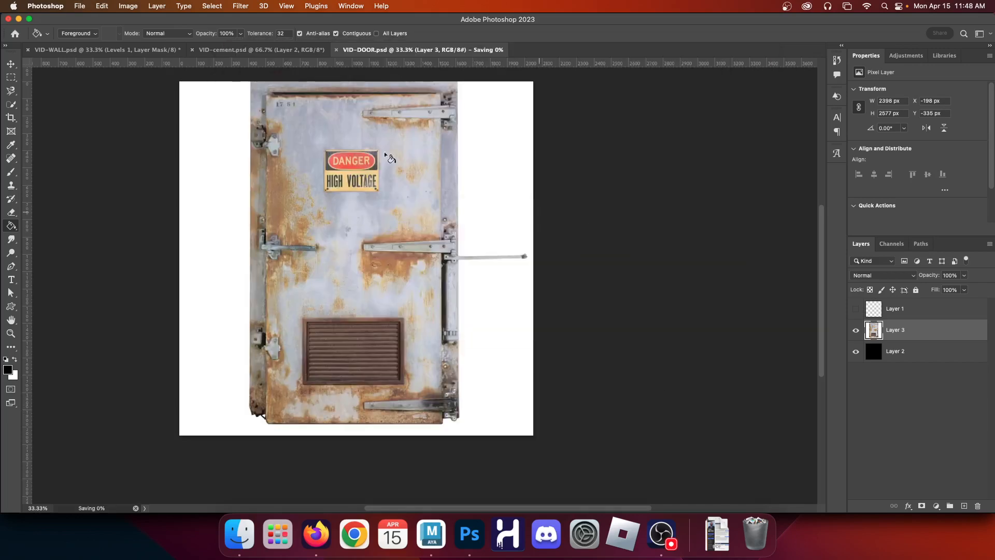
Save a copy of the door texture as a PNG named VID-DOOR copy, using the large file size option
click(79, 5)
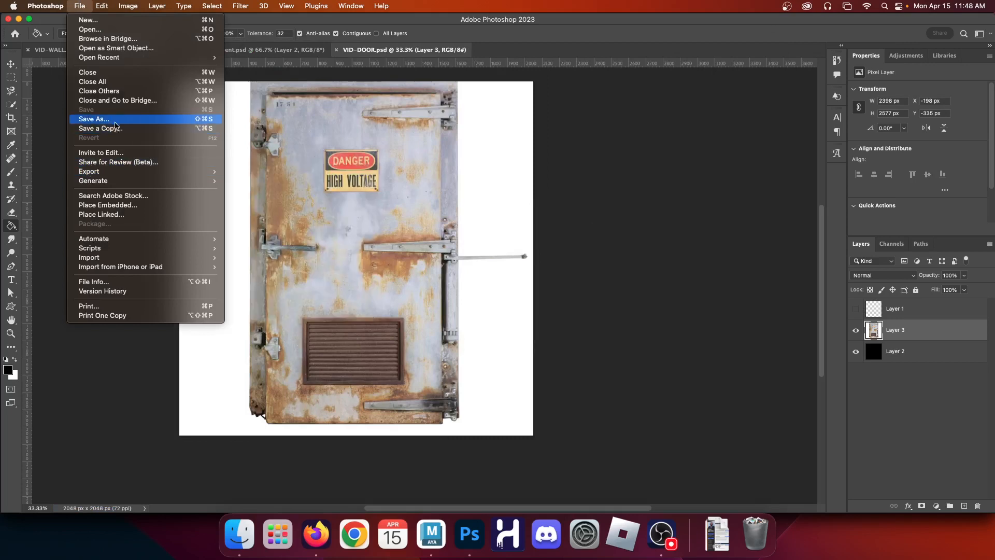
click(100, 128)
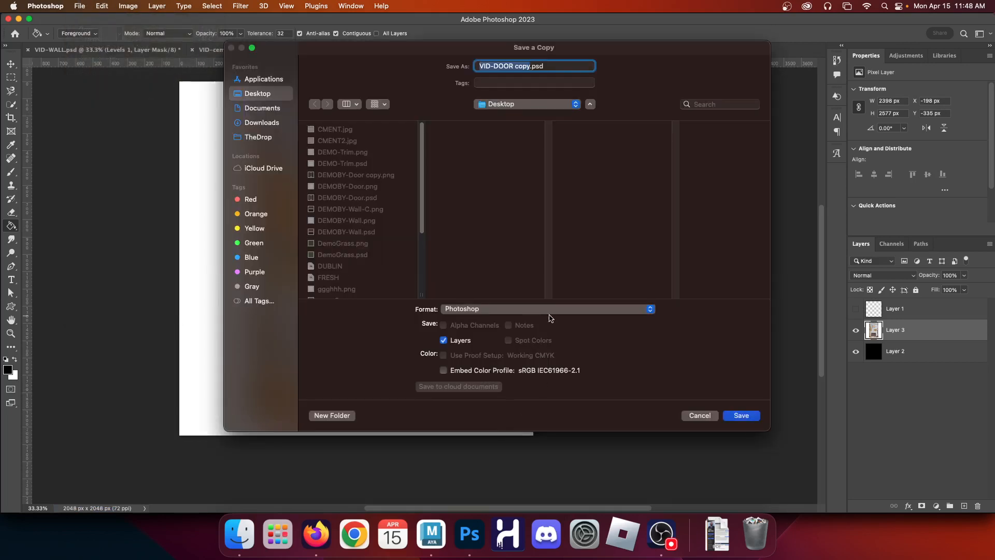
click(549, 311)
click(510, 481)
click(741, 415)
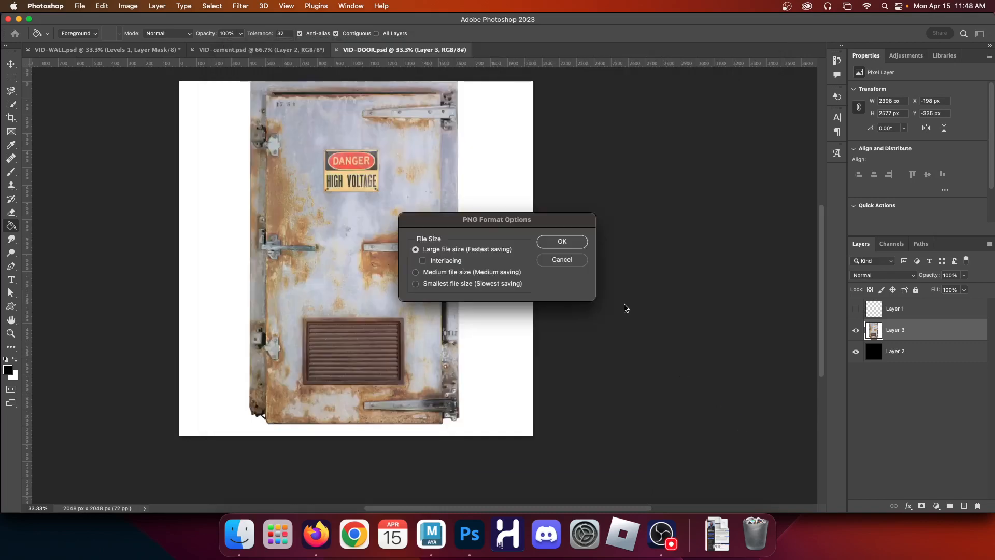
click(563, 240)
Switch to Maya, assign a new Blinn material to the door face, and close the UV Editor
click(428, 548)
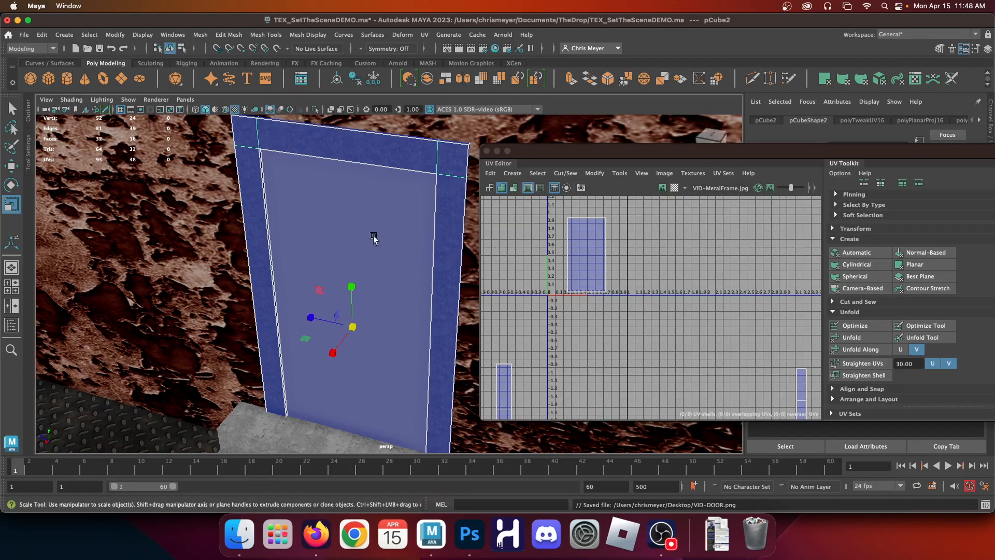
right_click(357, 202)
click(347, 199)
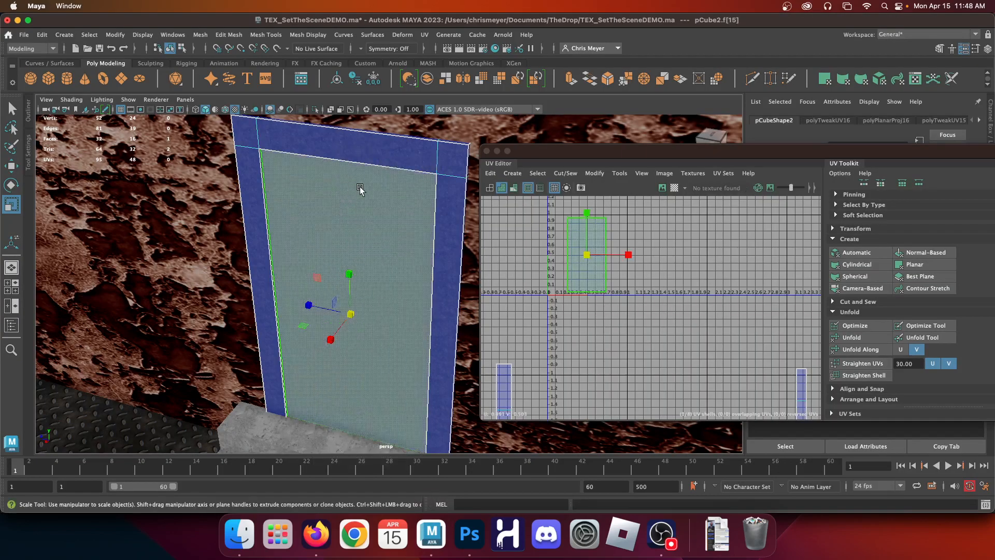
right_drag(361, 190, 457, 407)
click(487, 150)
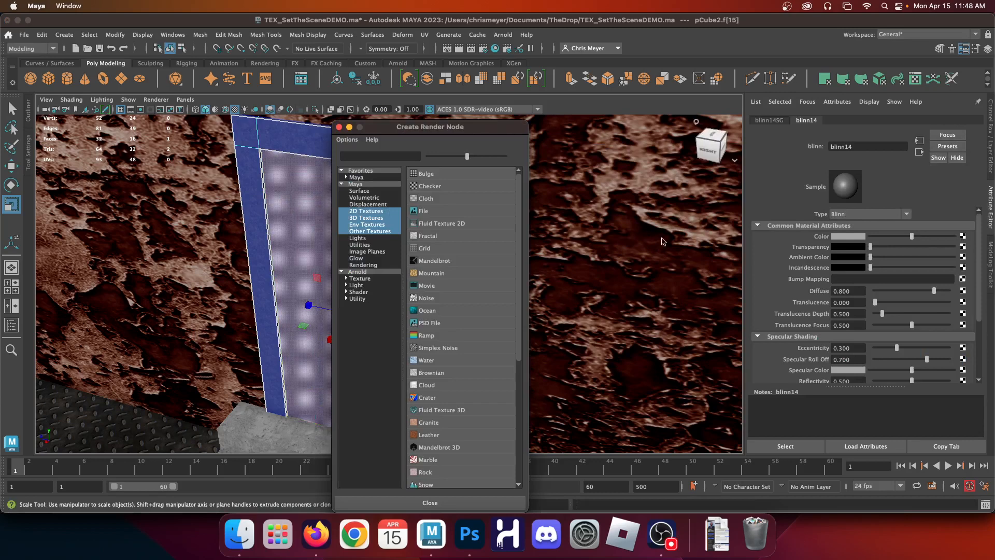
Map the Blinn color to a file texture using VID-DOOR copy.png from the Desktop
click(430, 212)
click(964, 261)
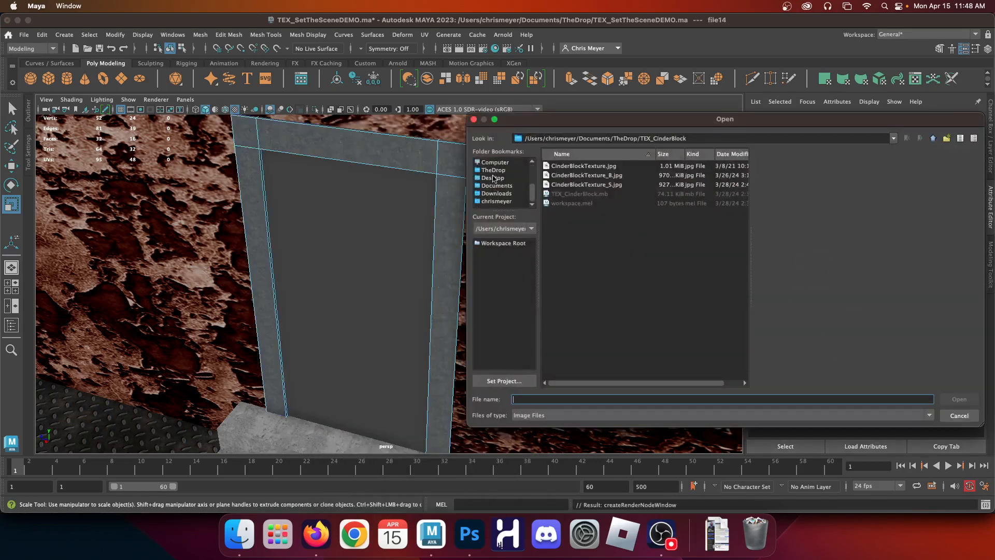
click(493, 179)
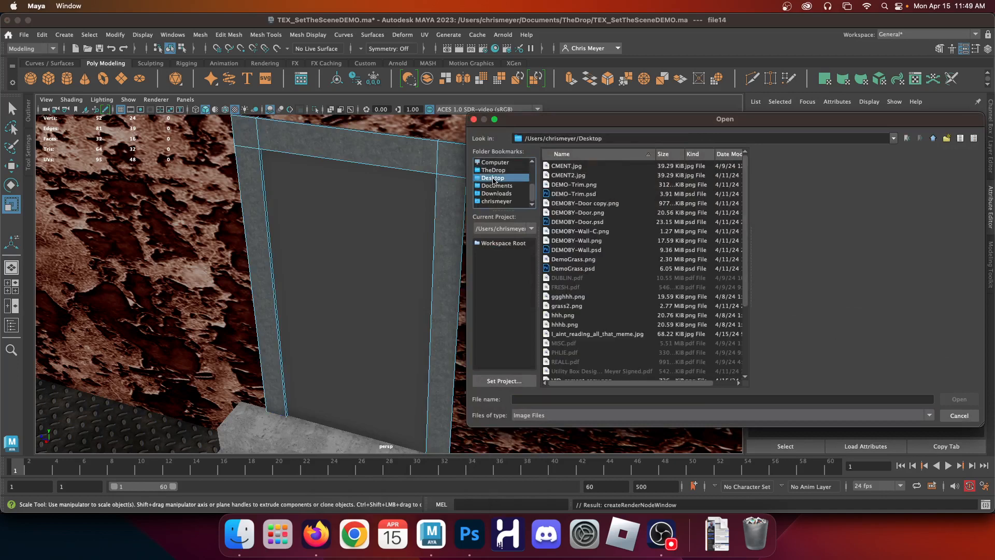
scroll(614, 218, down, 3)
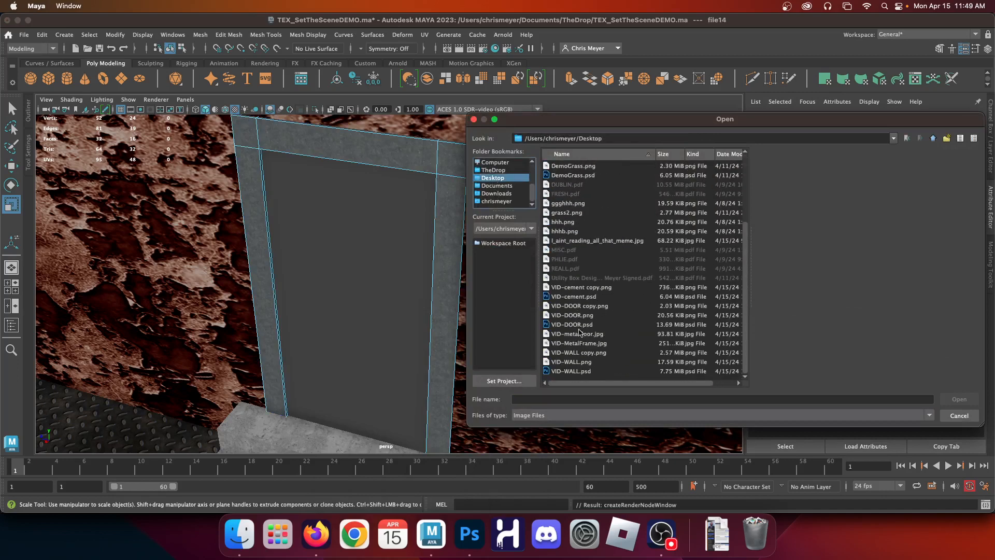
click(589, 315)
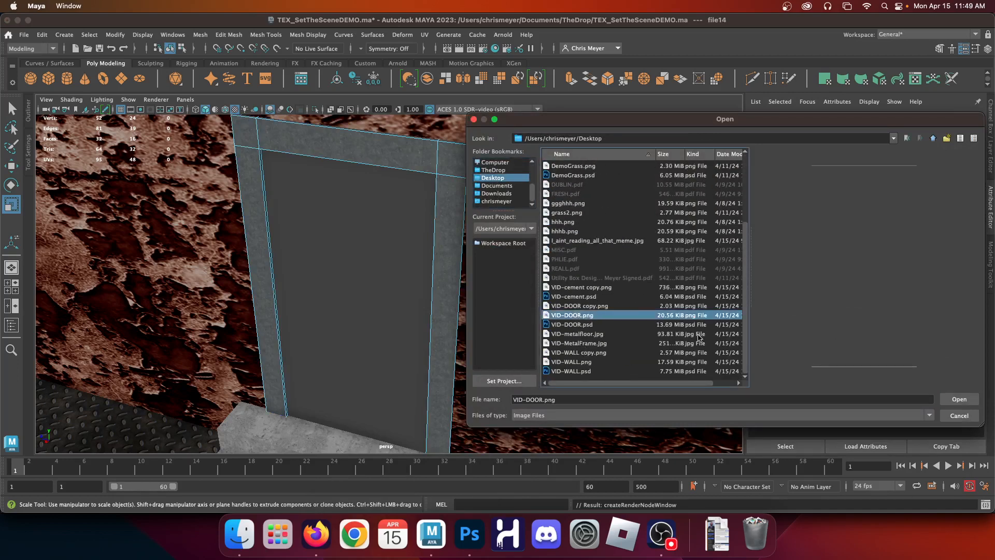
click(600, 306)
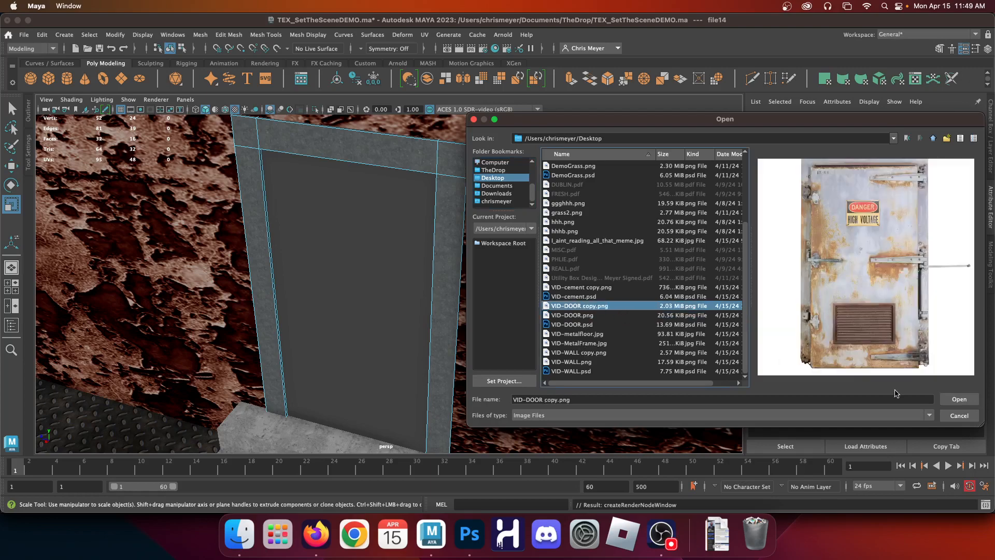
click(958, 399)
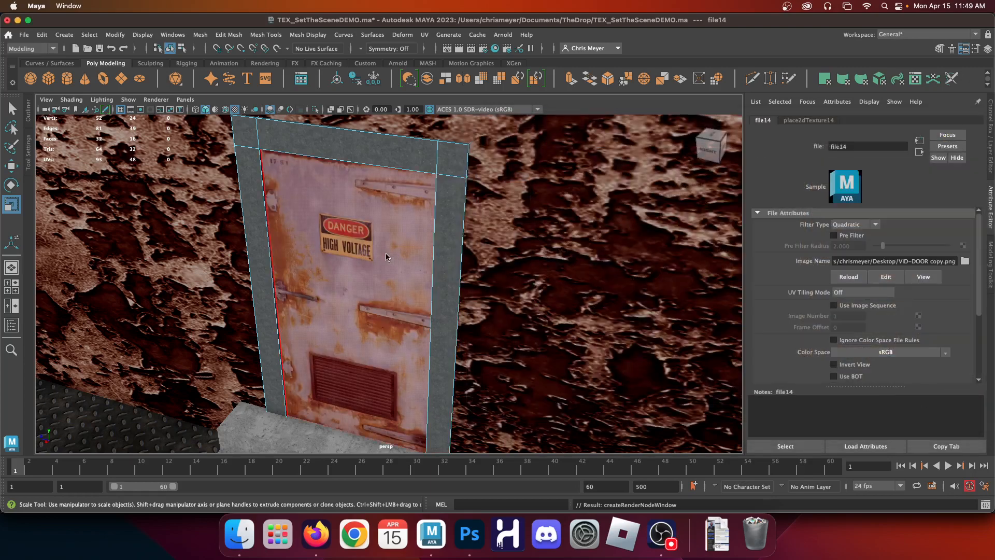
Return to object mode, deselect the door, and inspect the textured door within the whole scene
key(a)
right_drag(365, 244, 458, 276)
click(446, 167)
alt+drag(501, 300, 590, 291)
alt+right_drag(590, 291, 533, 338)
alt+drag(534, 337, 456, 341)
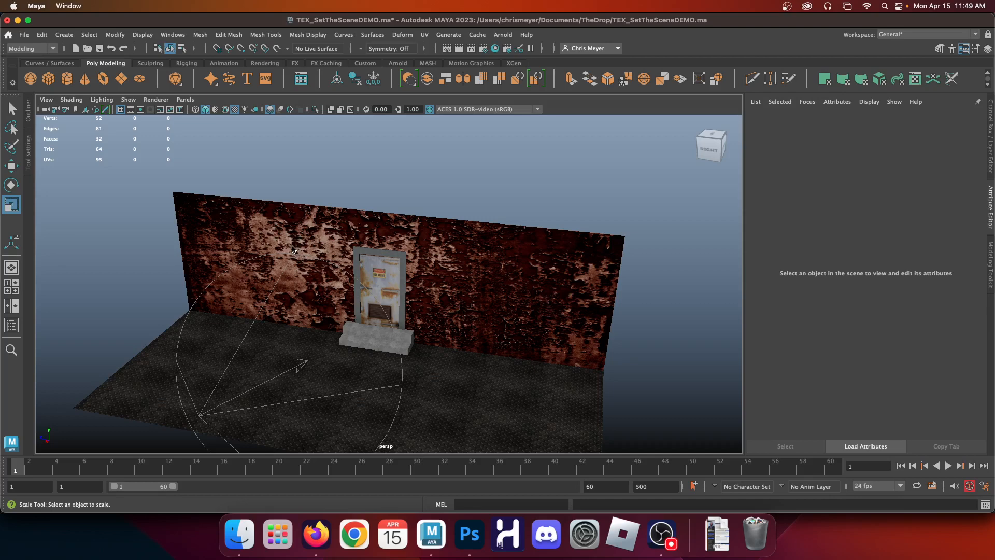
Switch to Photoshop, save and close VID-WALL.psd, and close the VID-cement and VID-DOOR documents
click(470, 534)
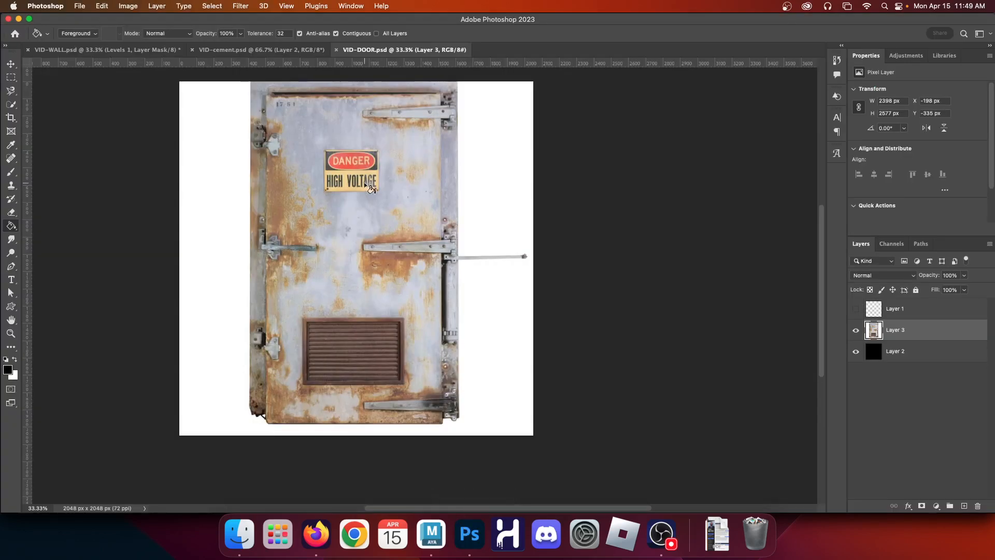
click(231, 49)
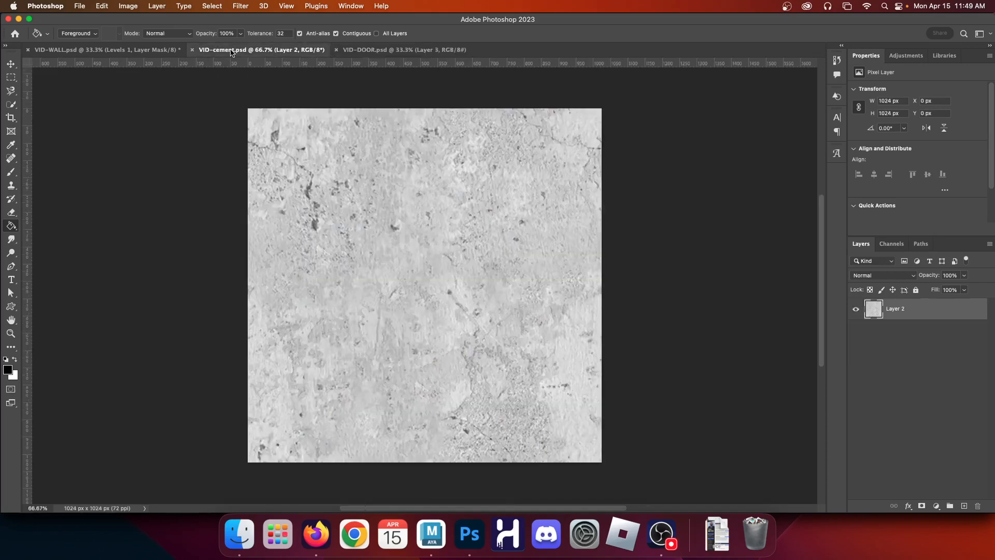
click(80, 50)
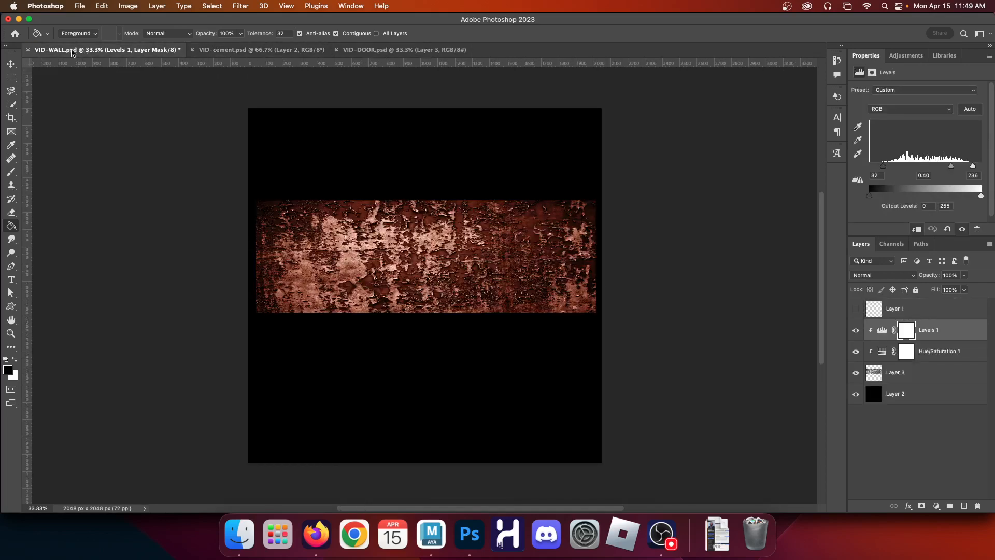
click(28, 49)
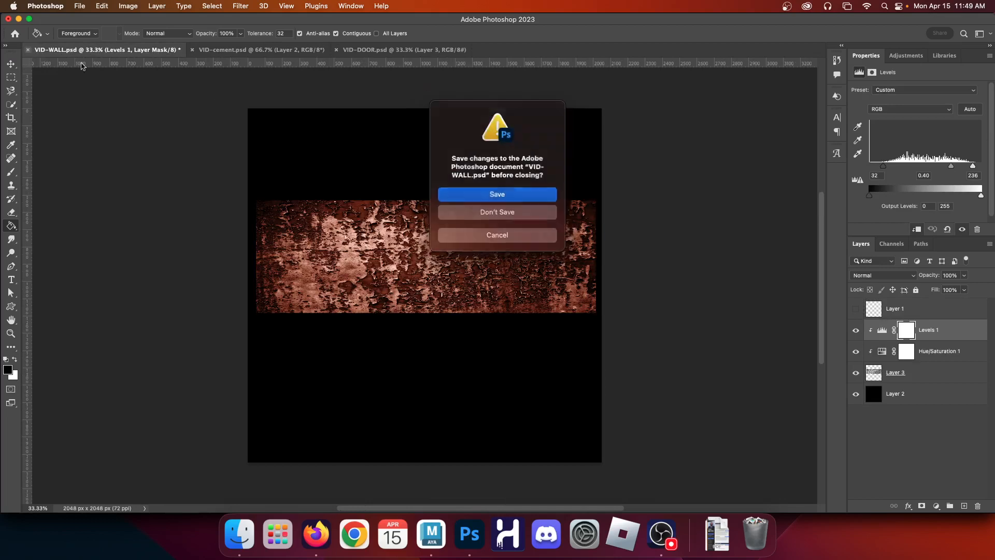
click(477, 193)
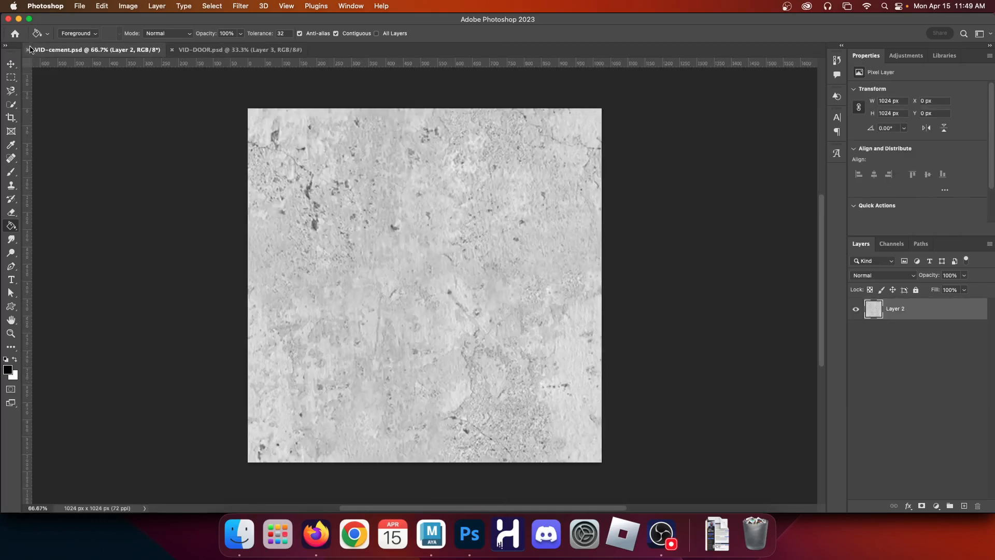
click(30, 49)
click(29, 50)
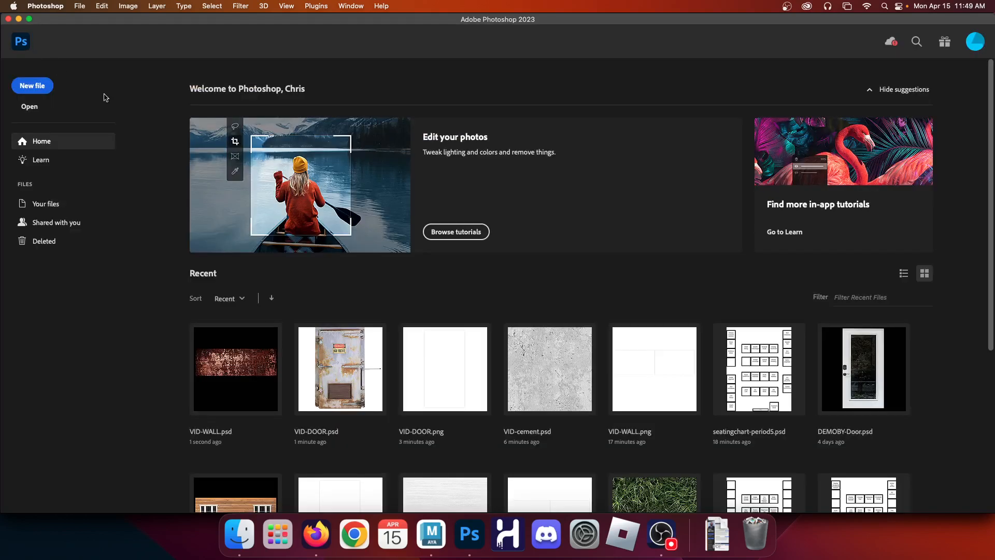
From the Desktop in Finder, open VID-DOOR copy.png, VID-MetalFrame.jpg, VID-cement copy.png, VID-metalfloor.jpg and VID-WALL copy.png together in Photoshop
click(239, 534)
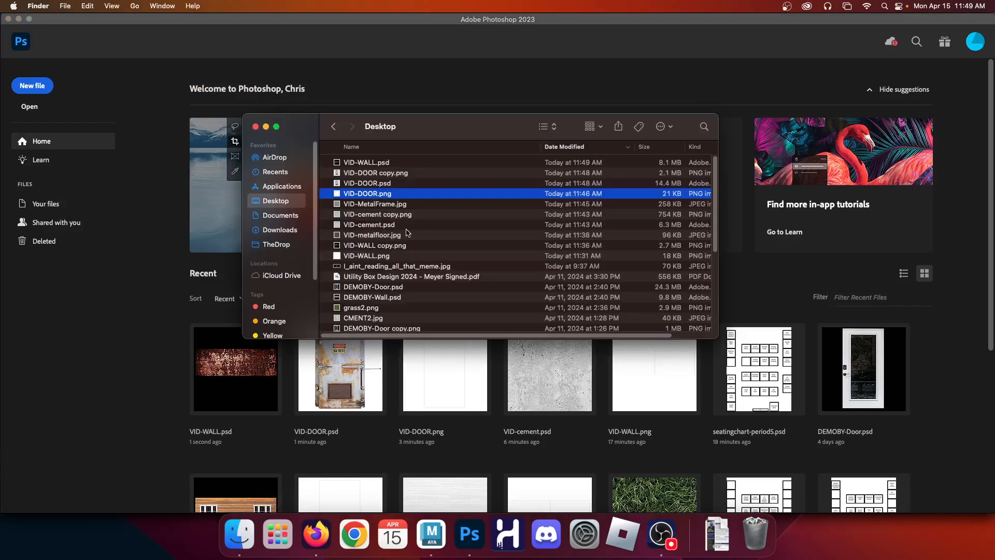
click(385, 176)
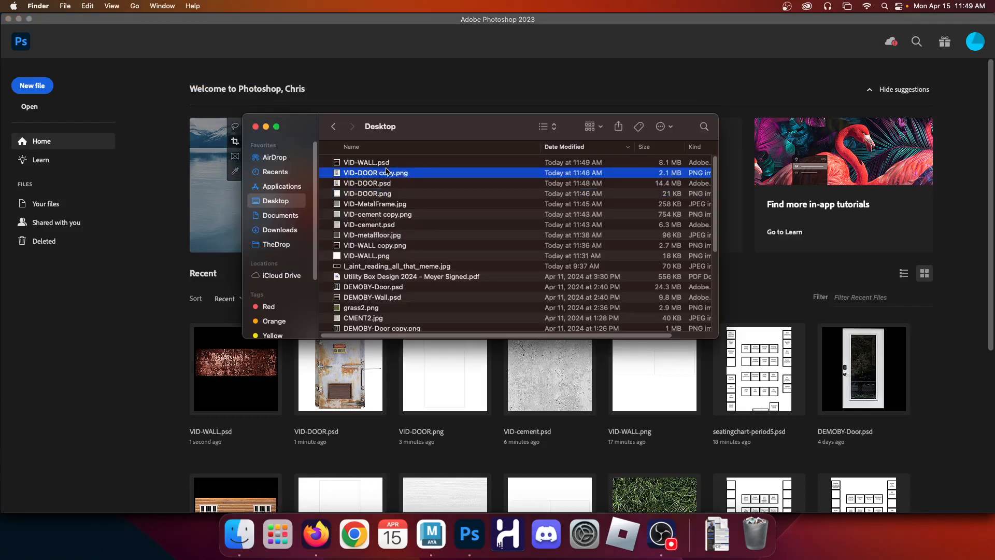
super+click(385, 214)
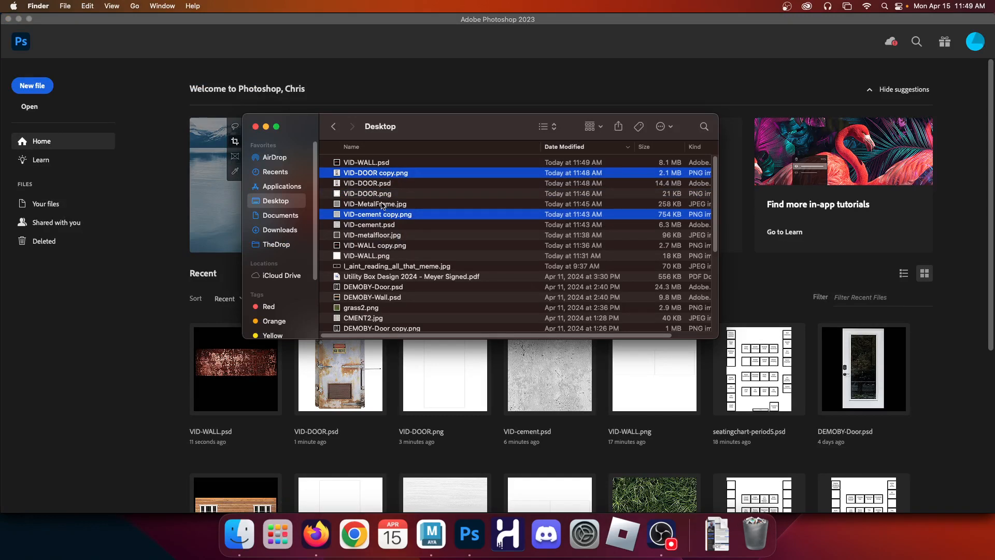
super+click(383, 204)
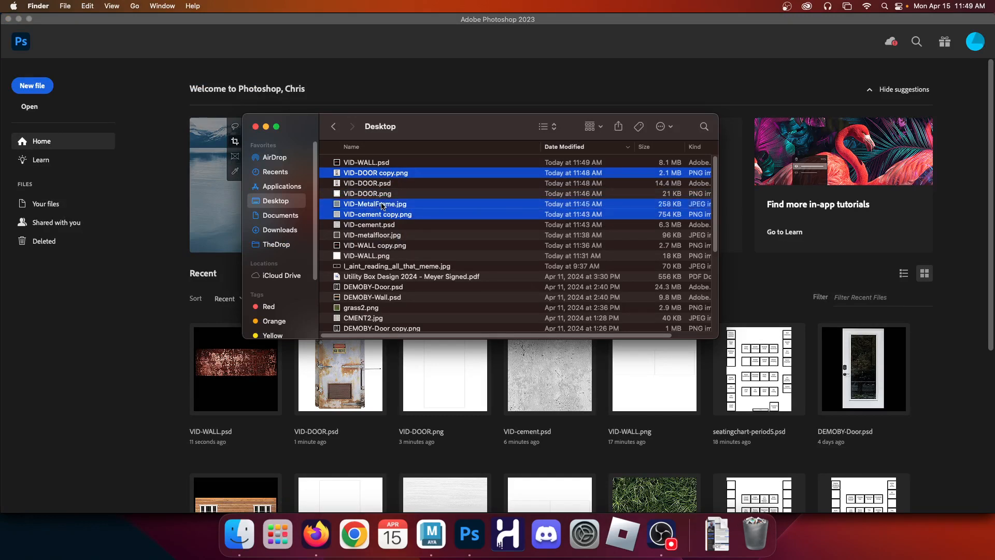
super+click(381, 246)
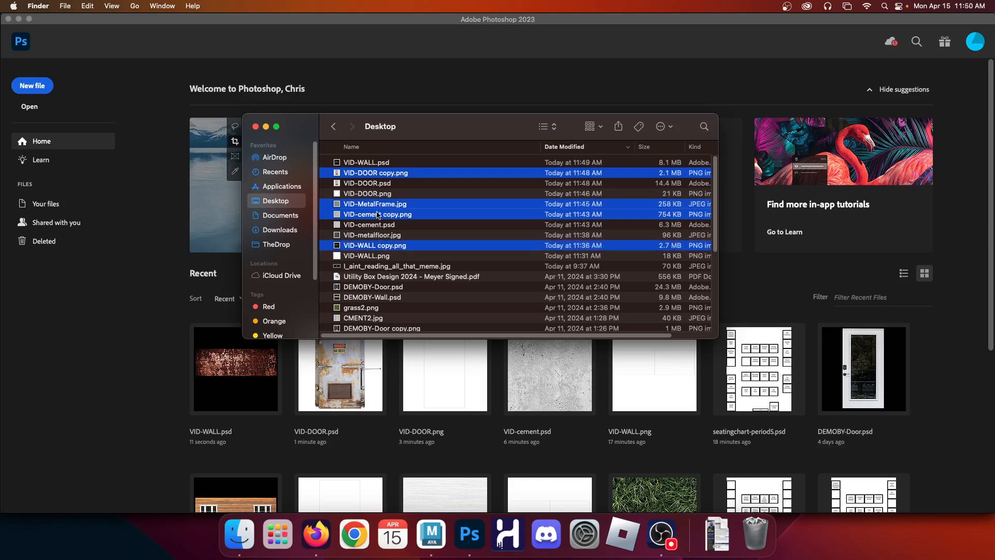
super+click(376, 194)
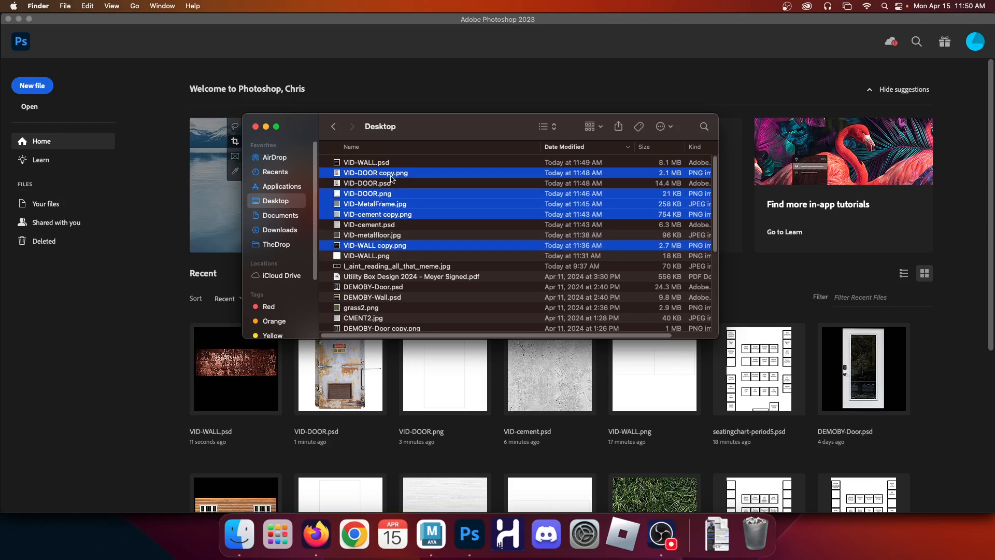
super+click(381, 194)
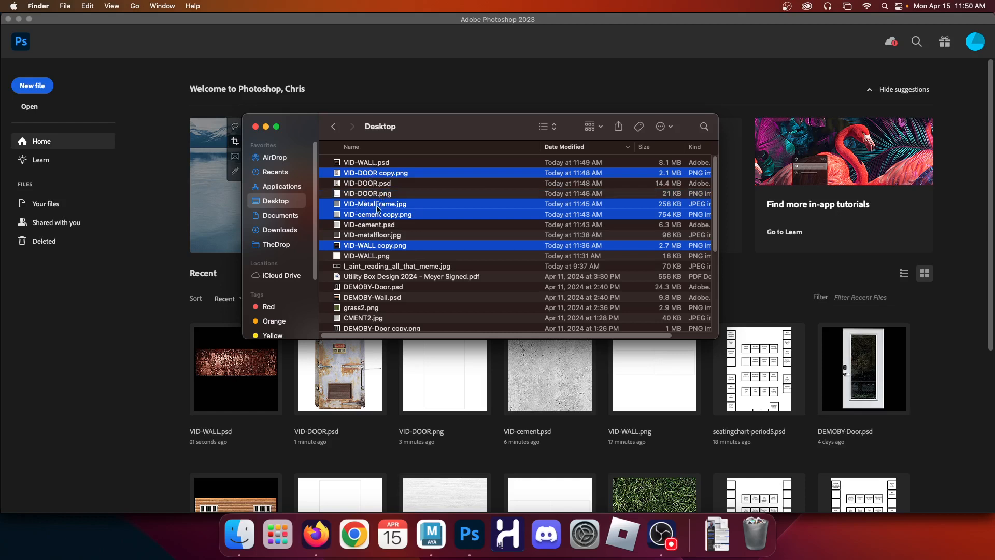
super+click(377, 236)
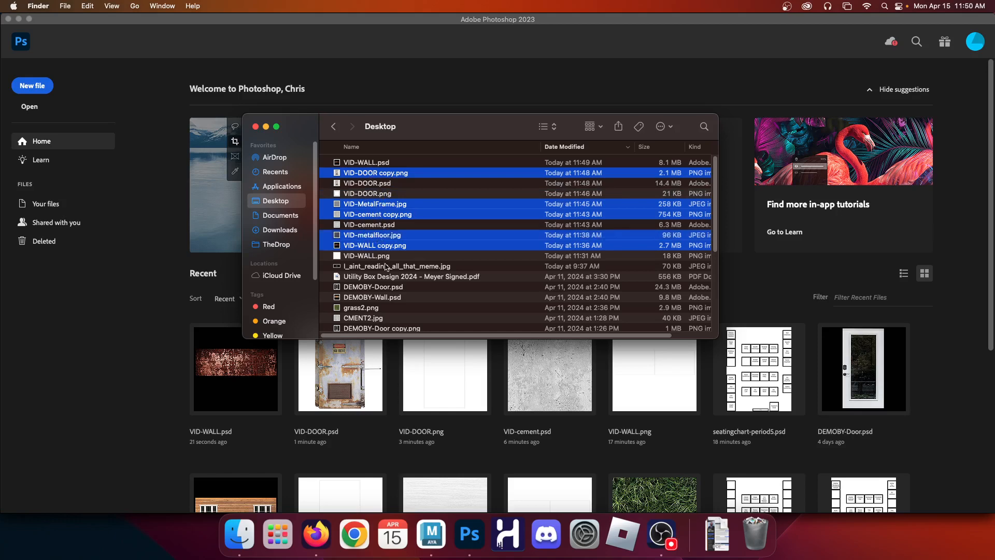
drag(382, 241, 469, 535)
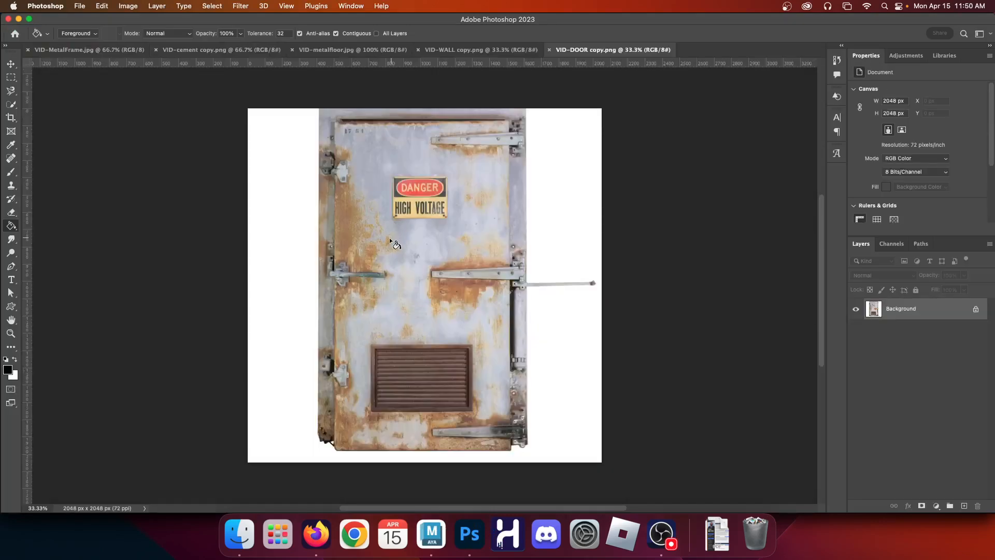
Apply the High Pass filter to VID-MetalFrame.jpg with a low radius of about 1 pixel
click(88, 50)
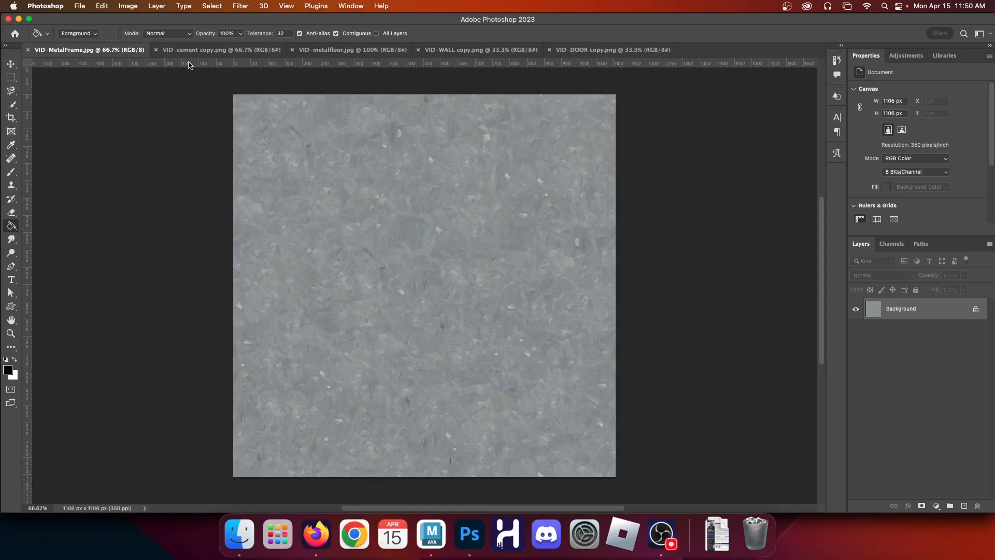
click(241, 5)
mouse_move(305, 225)
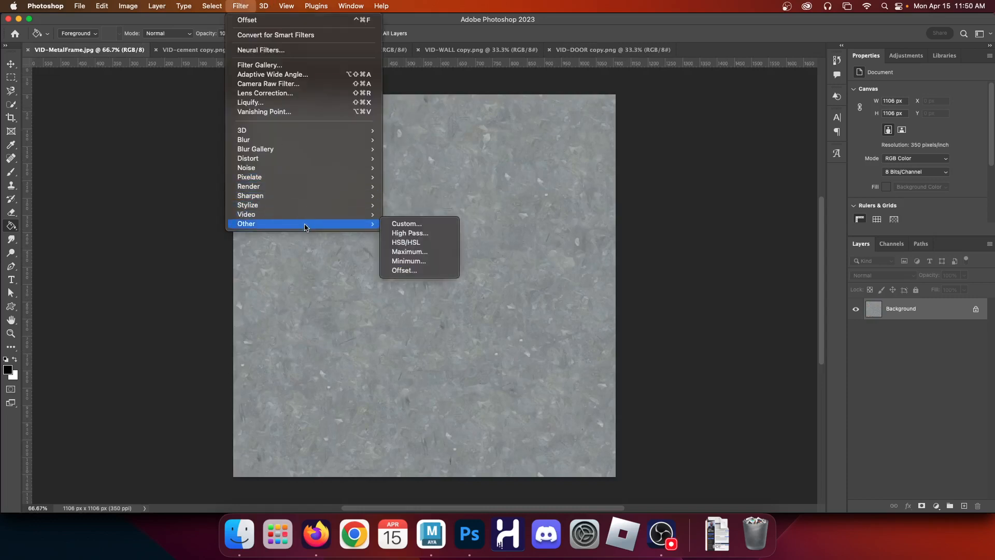
click(444, 234)
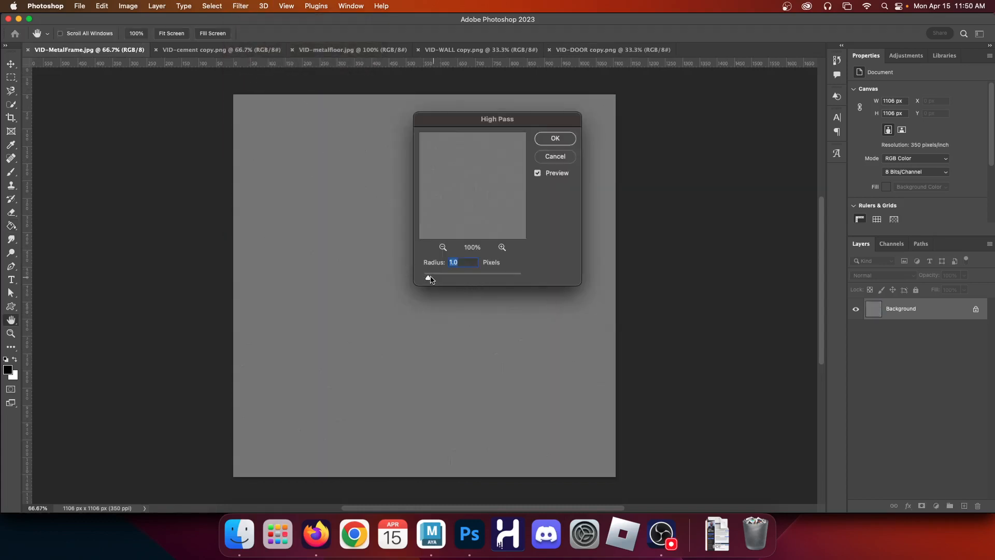
drag(430, 280, 432, 281)
click(555, 138)
key(g)
Save the filtered image to the Desktop as JPEG VID-MetalFrame copy-B at quality 12, and close the original without saving
click(66, 5)
mouse_move(80, 6)
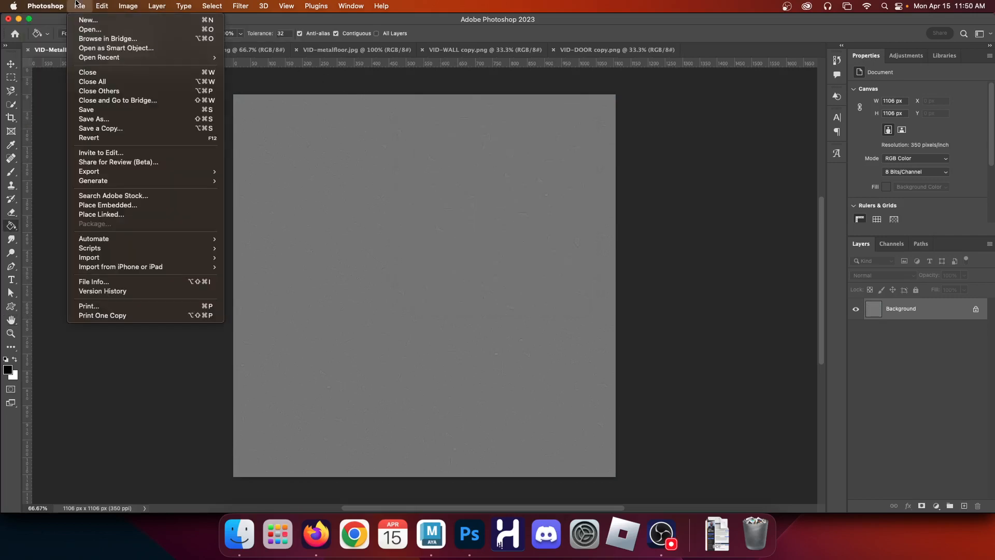
click(92, 129)
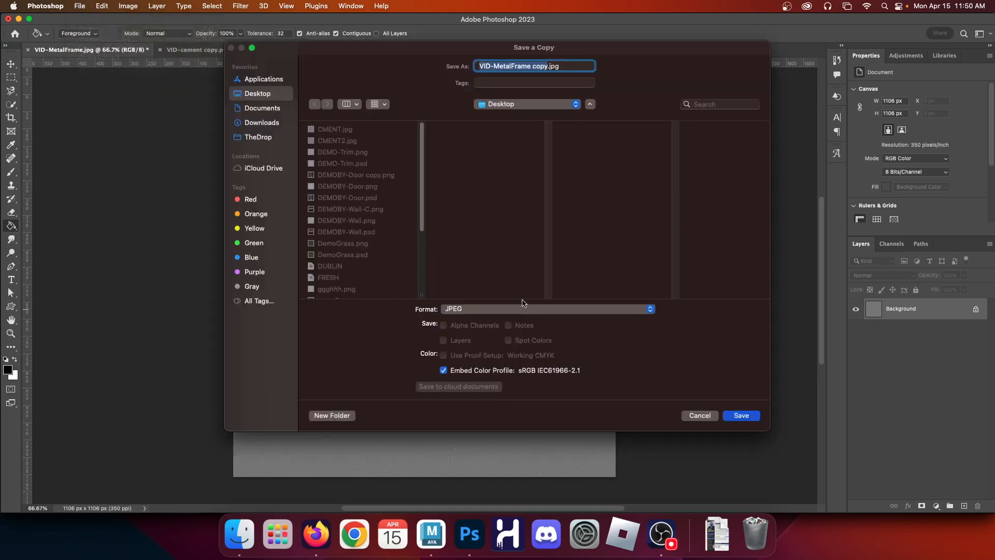
key(Right)
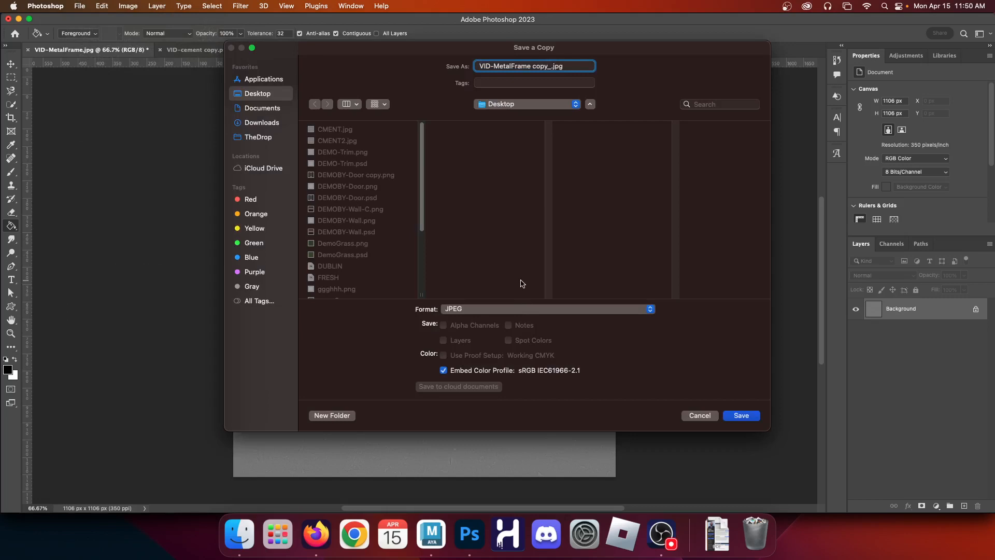
text(_B)
key(BackSpace)
key(BackSpace)
text(-B)
click(740, 416)
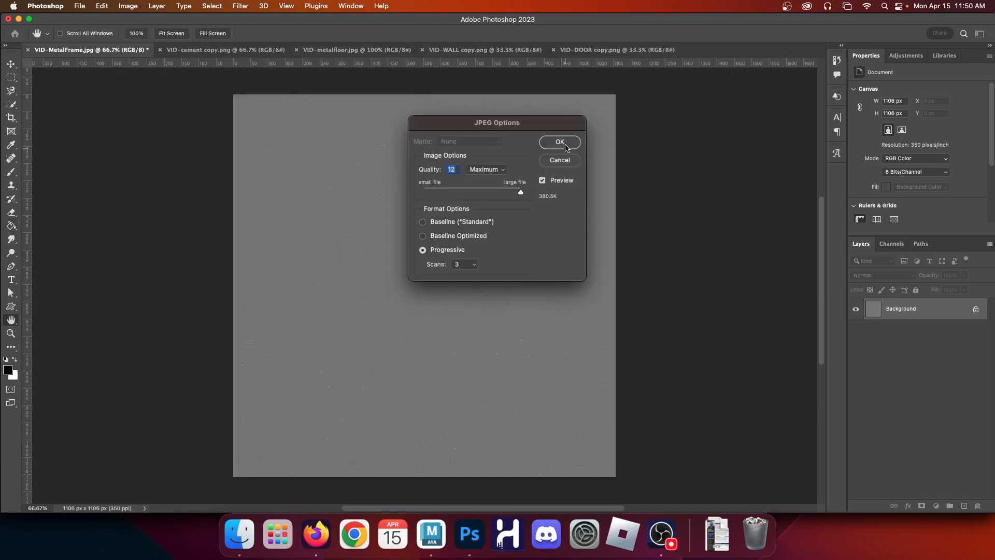
click(566, 144)
click(27, 50)
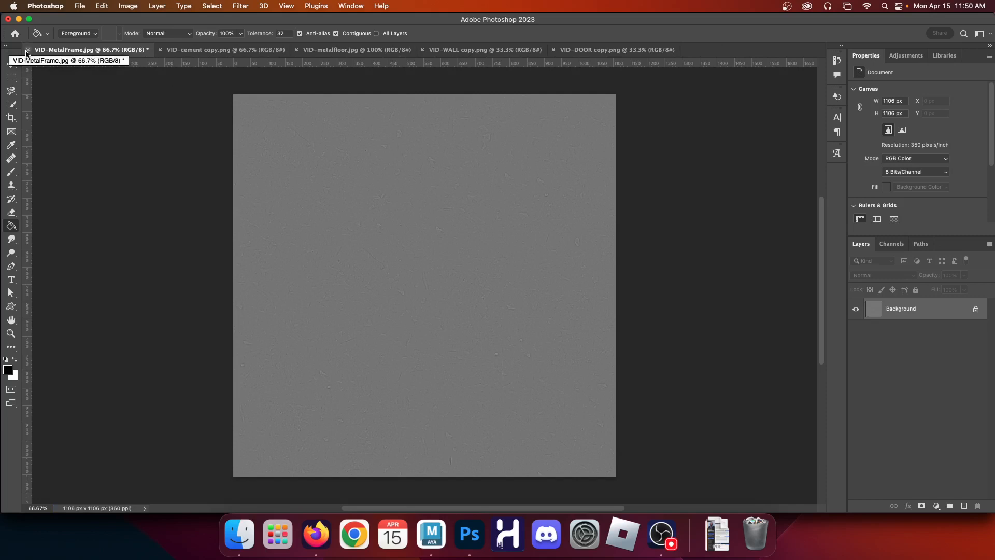
click(497, 215)
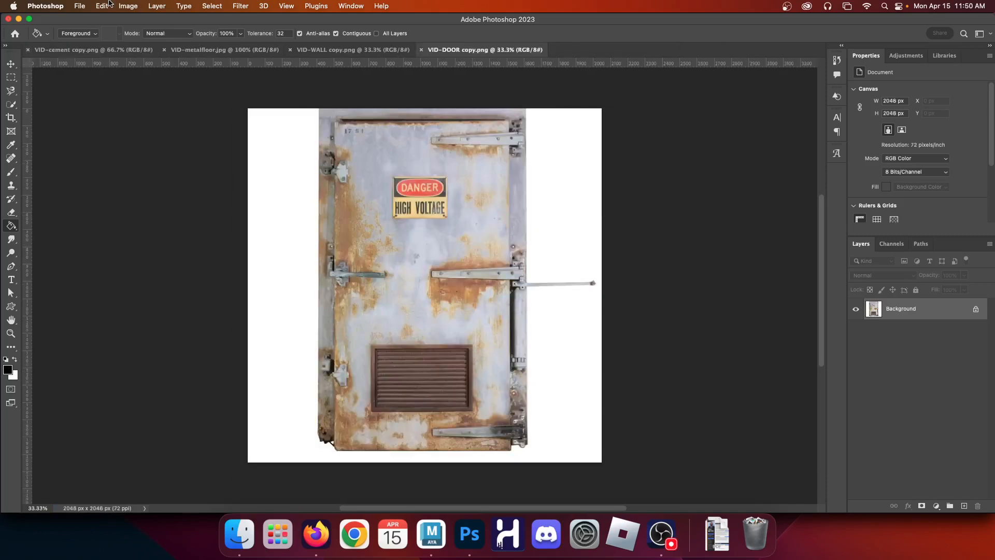
Apply the High Pass filter to VID-DOOR copy.png with a radius of 1.1 pixels
click(247, 3)
mouse_move(353, 227)
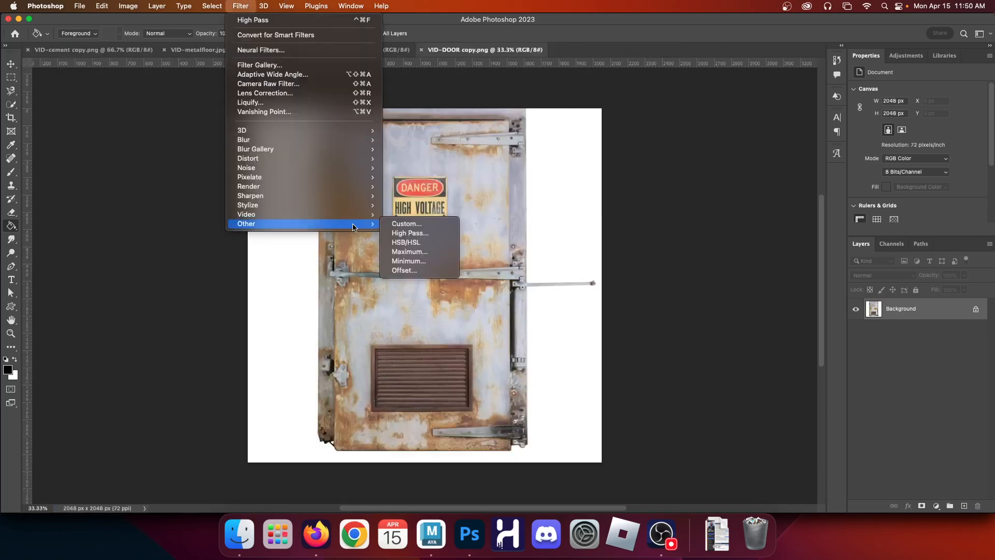
click(442, 232)
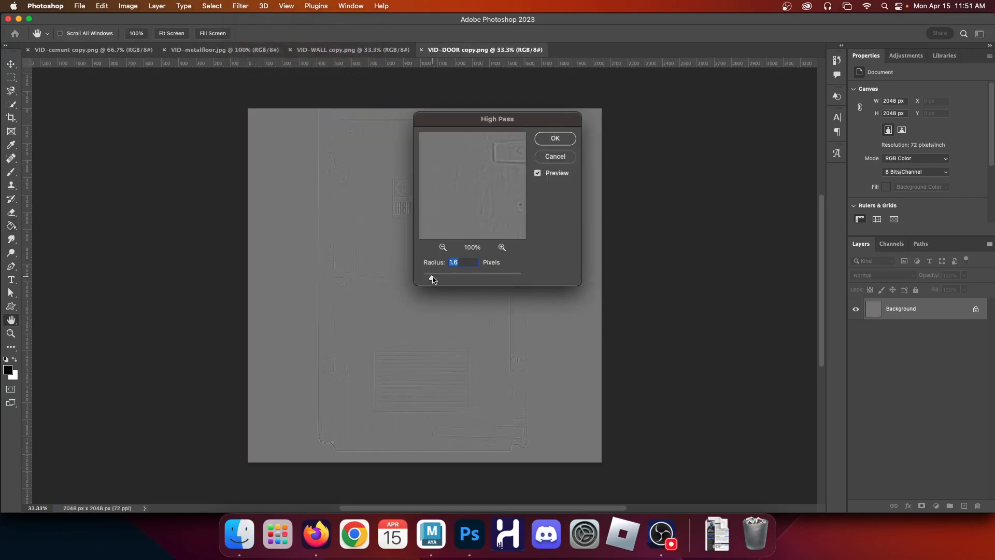
drag(432, 280, 429, 280)
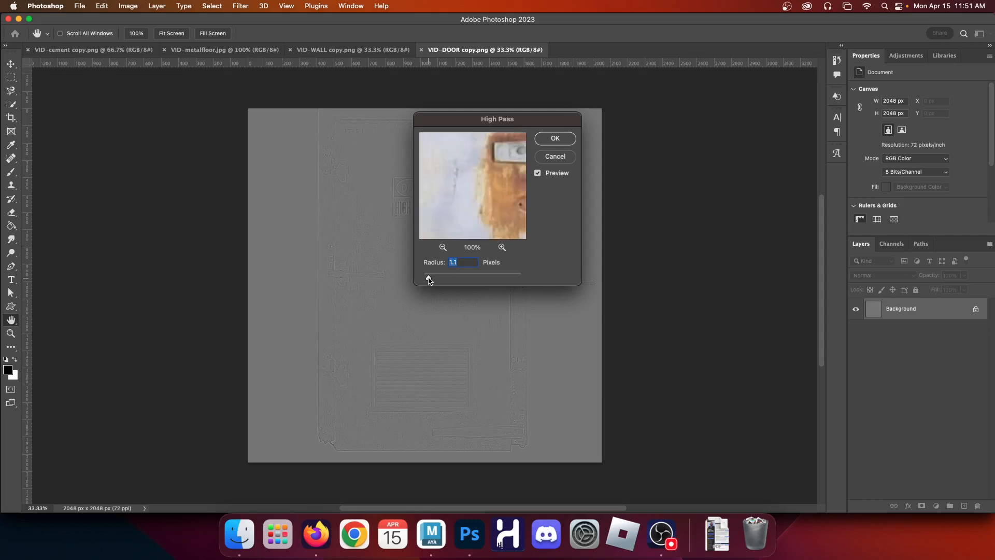
click(555, 138)
key(g)
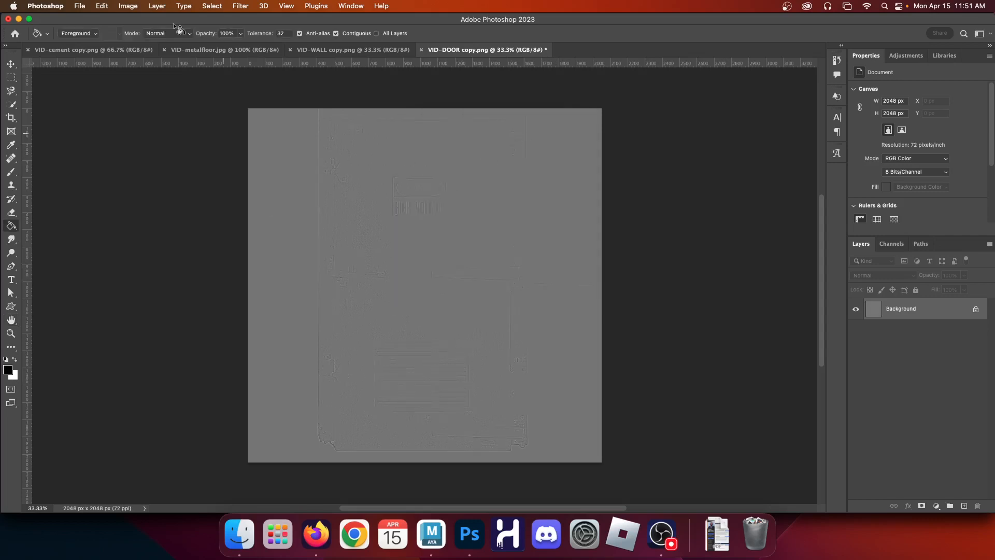
Save a copy of the filtered door to the Desktop as PNG VID-DOOR copy-B, and close the original without saving
click(81, 5)
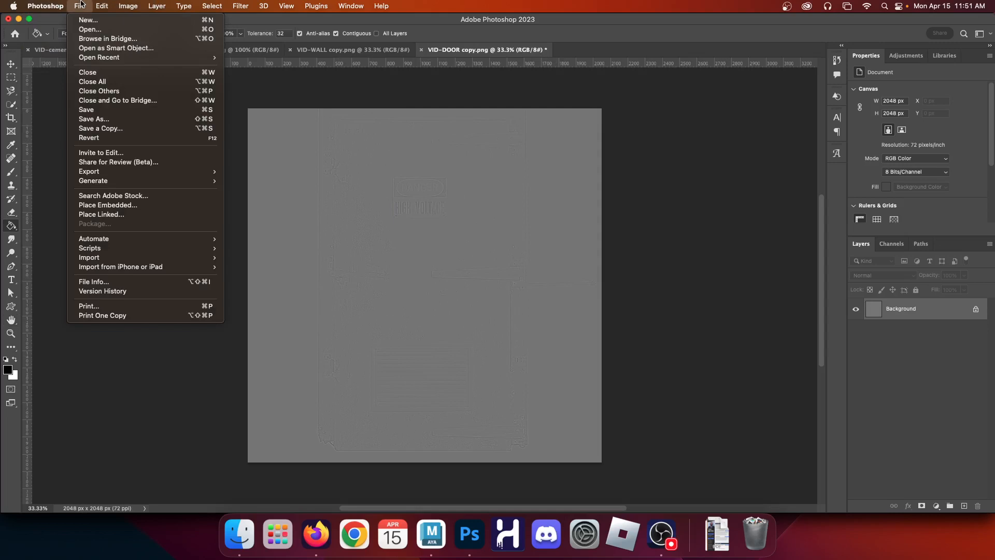
click(130, 129)
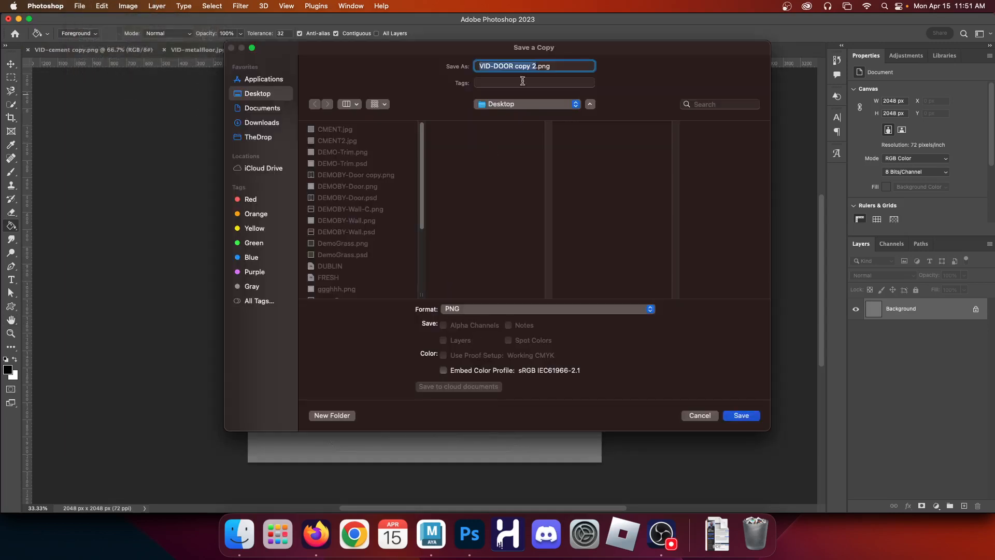
key(Right)
key(BackSpace)
key(BackSpace)
text(-B)
key(Return)
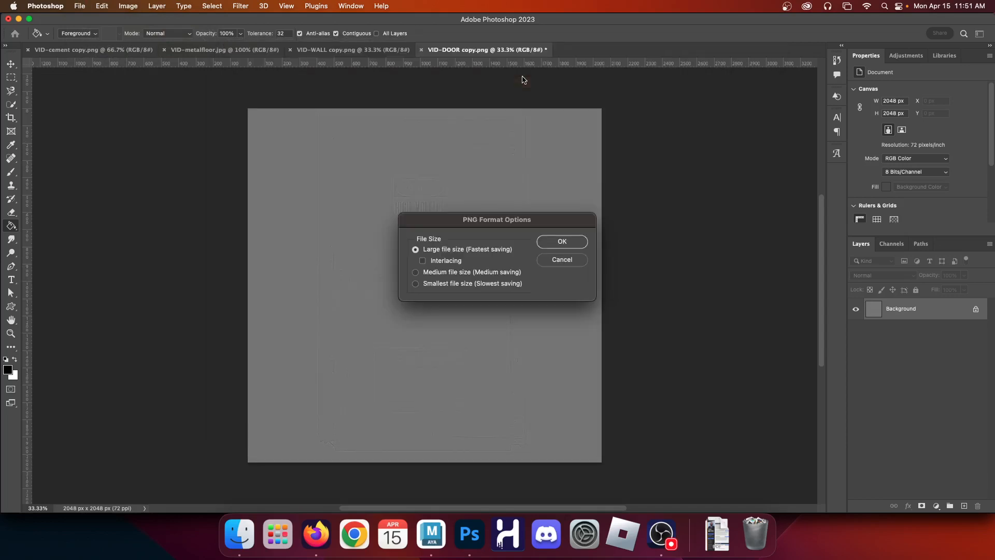
key(Return)
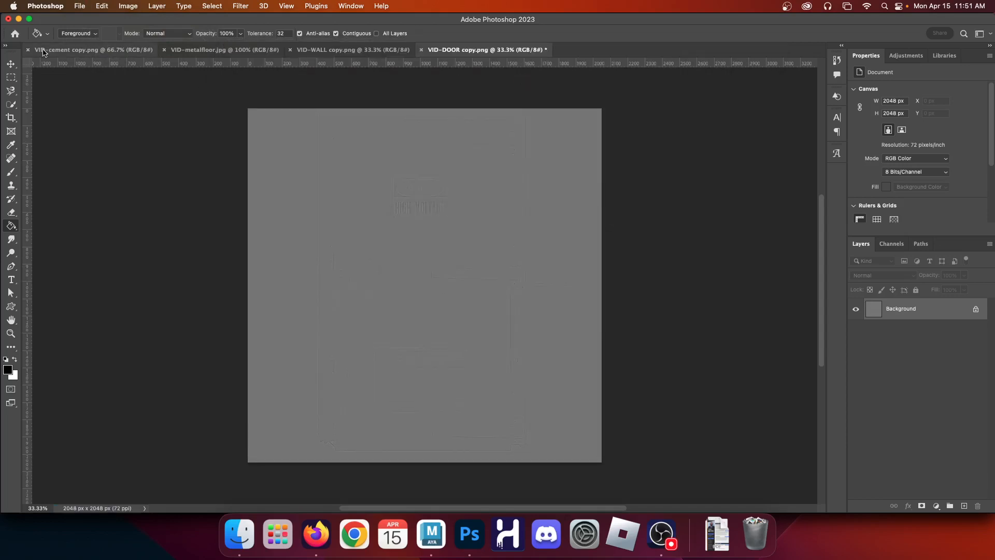
click(421, 50)
click(491, 211)
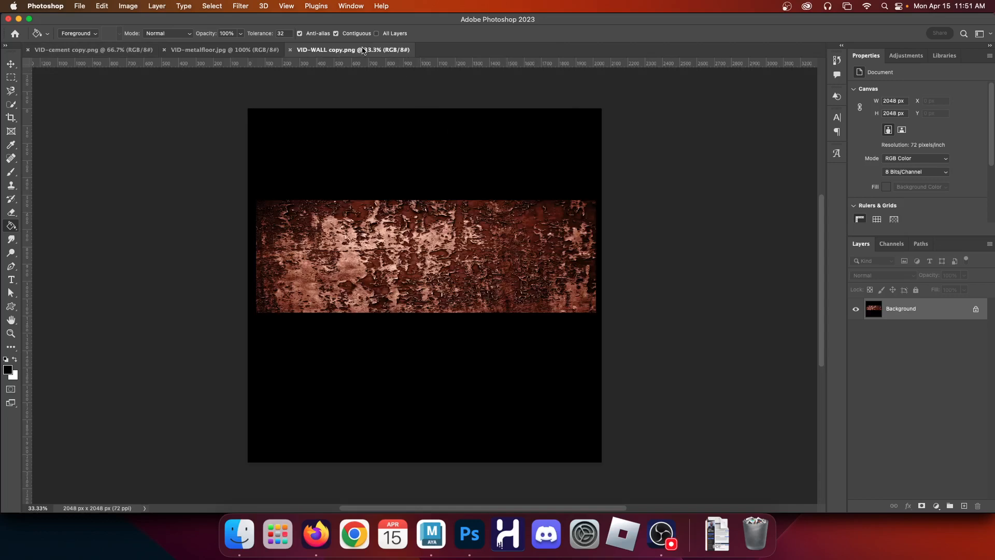
Reapply the last High Pass filter to VID-WALL copy.png
click(167, 4)
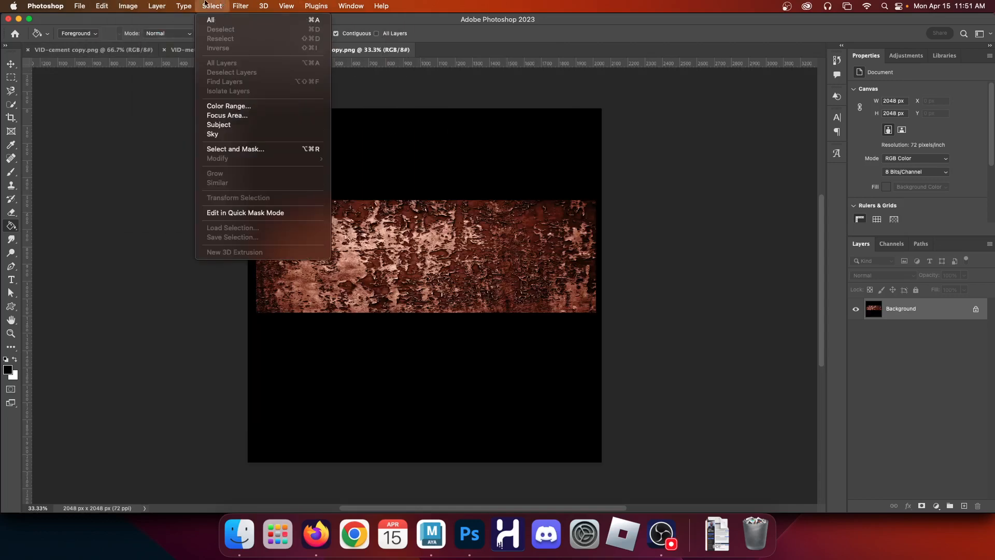
mouse_move(241, 6)
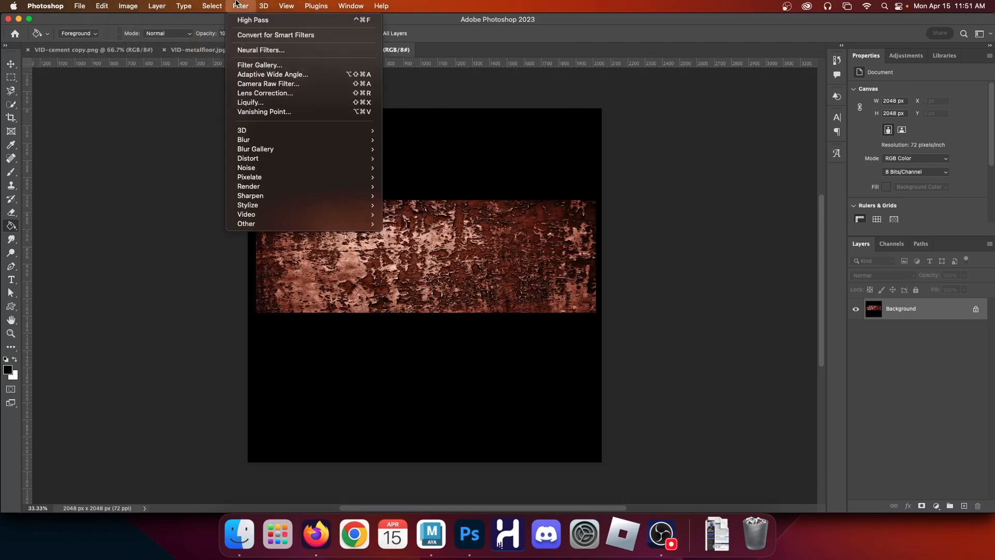
click(264, 21)
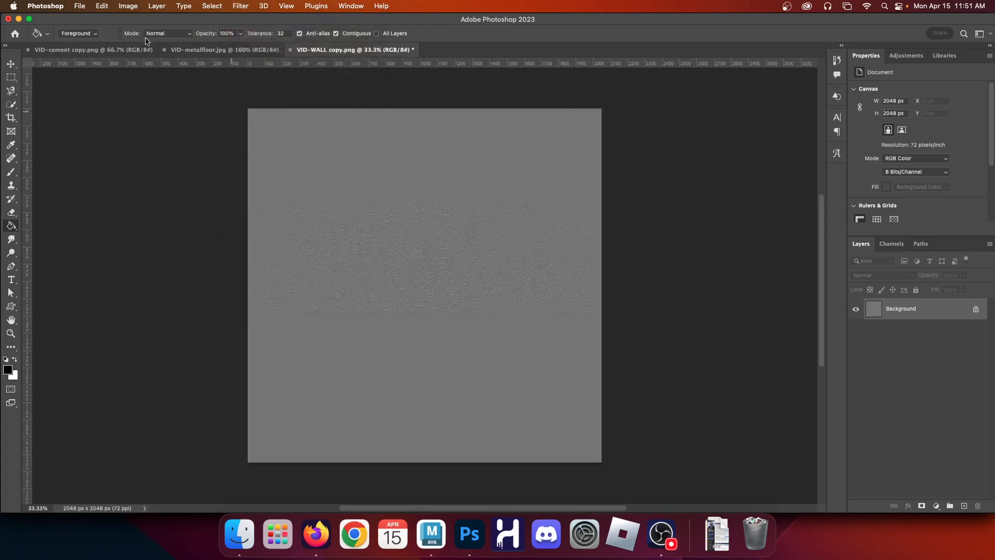
Save a copy of the filtered wall to the Desktop as PNG VID-WALL copy-B, and close the original without saving
click(102, 5)
mouse_move(79, 5)
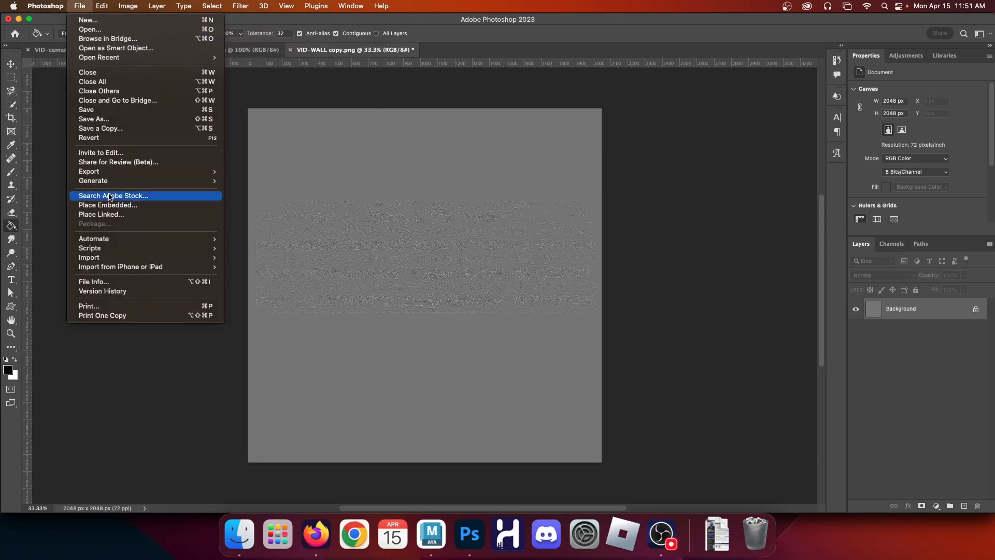
click(113, 129)
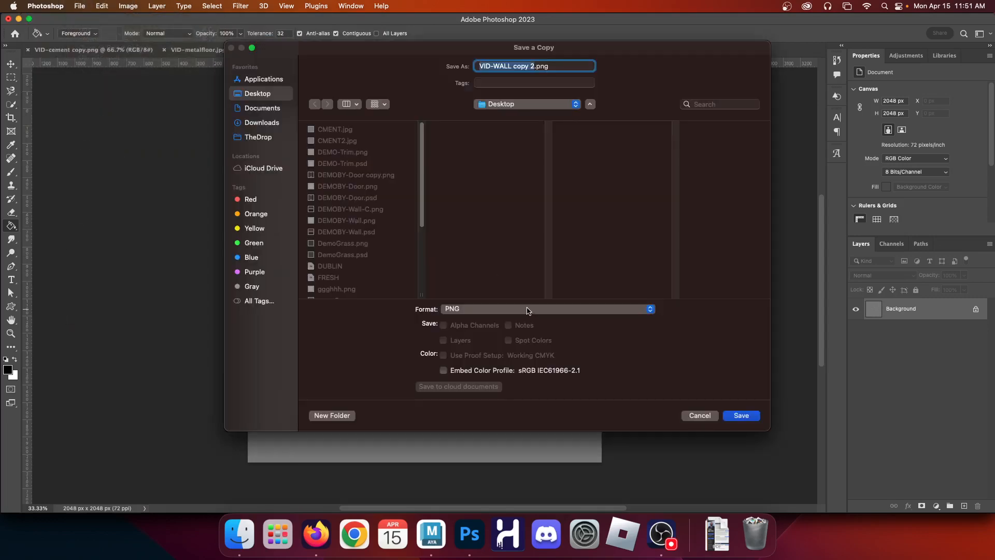
key(Right)
key(BackSpace)
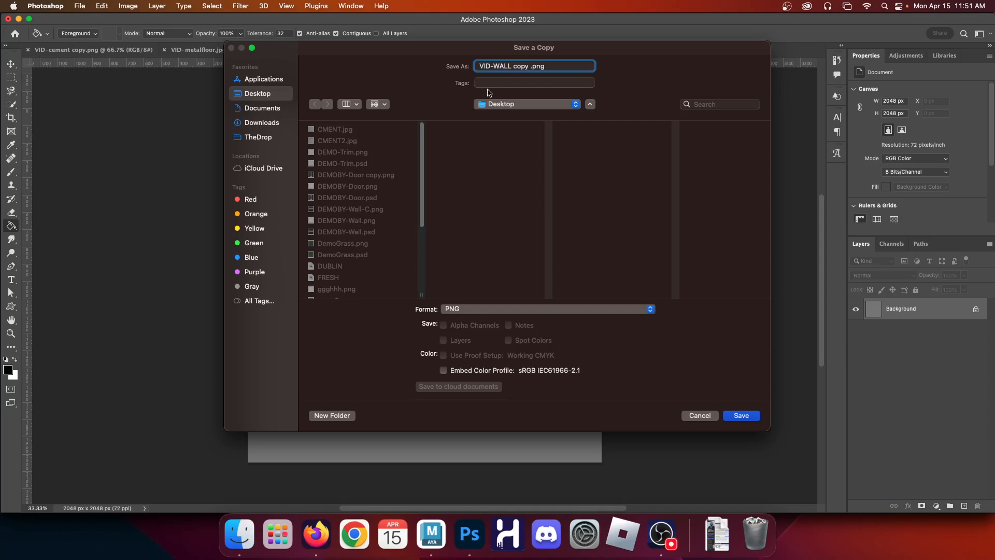
key(BackSpace)
text(-B)
key(Return)
key(Return)
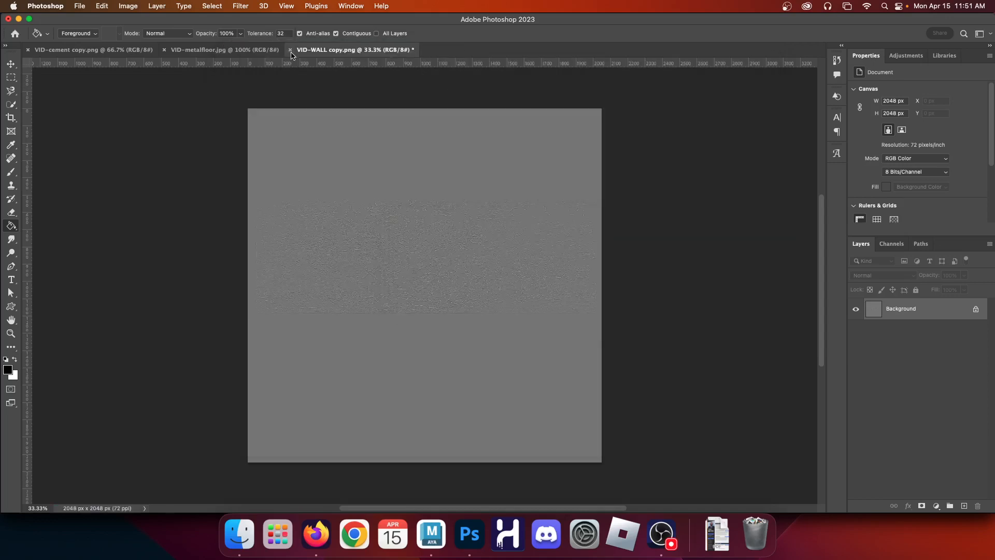
click(291, 51)
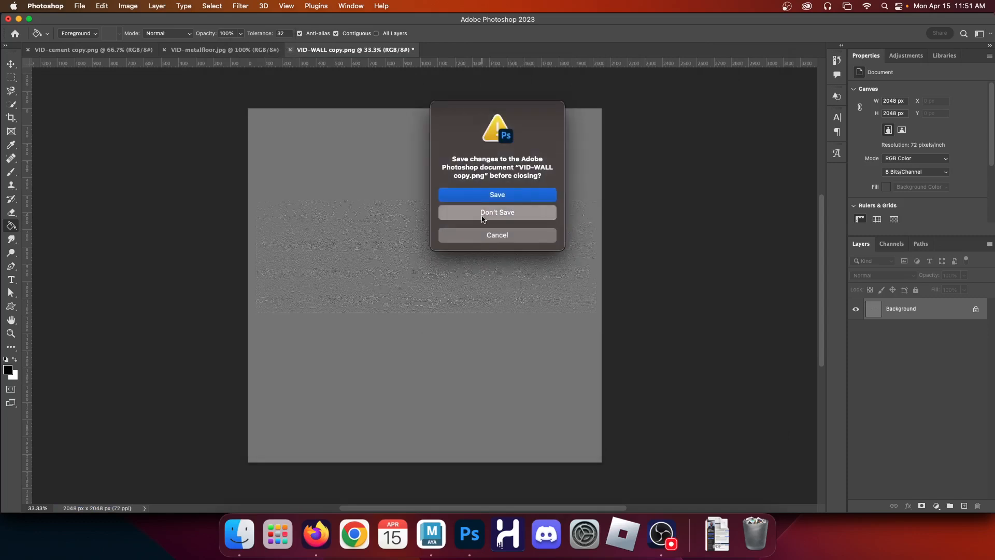
click(482, 215)
Reapply the last High Pass filter to VID-metalfloor.jpg
click(241, 5)
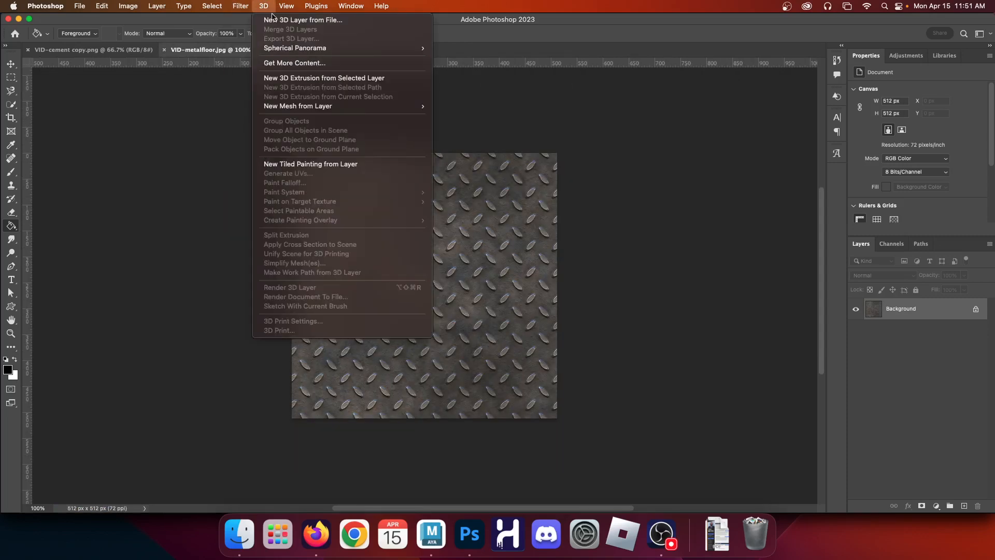
click(248, 21)
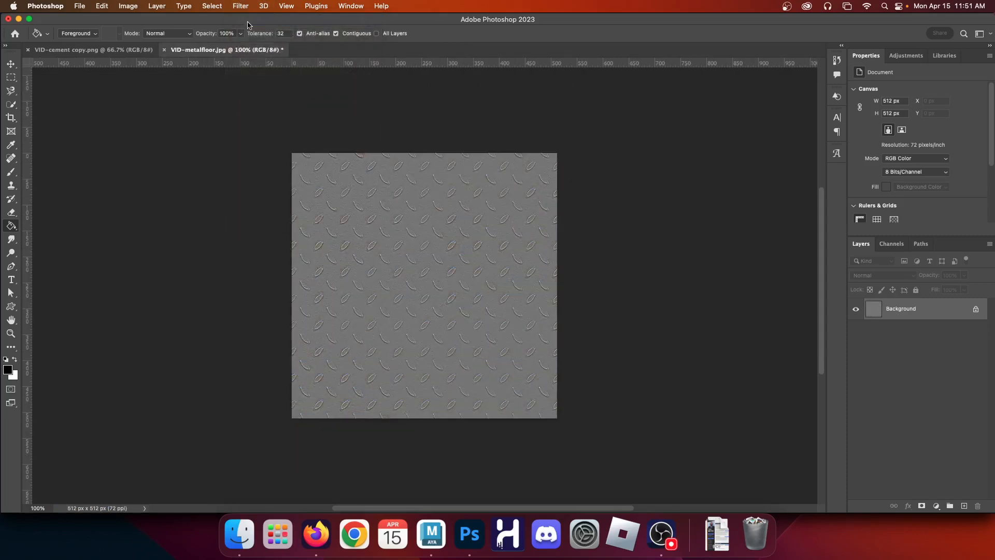
Save a copy of the filtered floor to the Desktop as JPEG VID-metalfloor copy-B, and close the original without saving
click(80, 6)
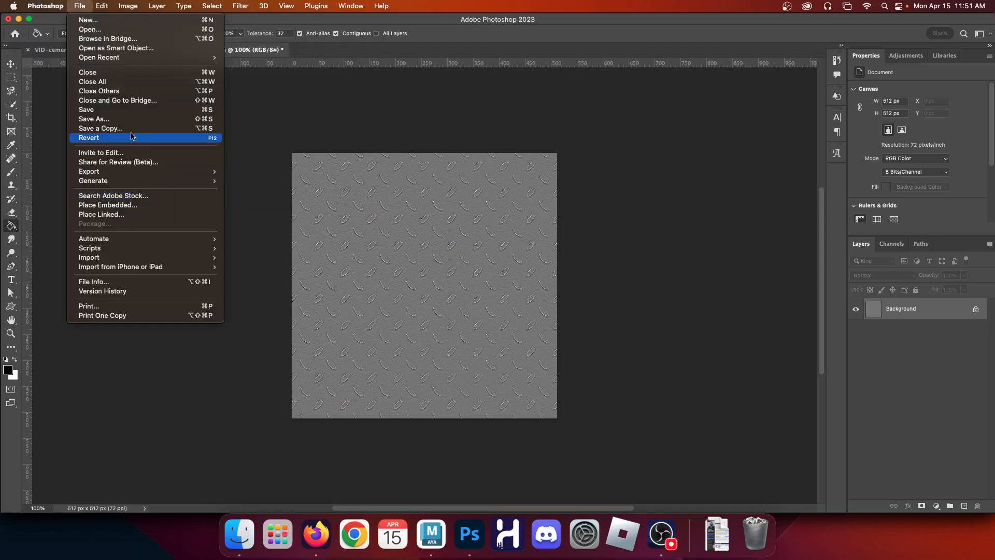
key(Return)
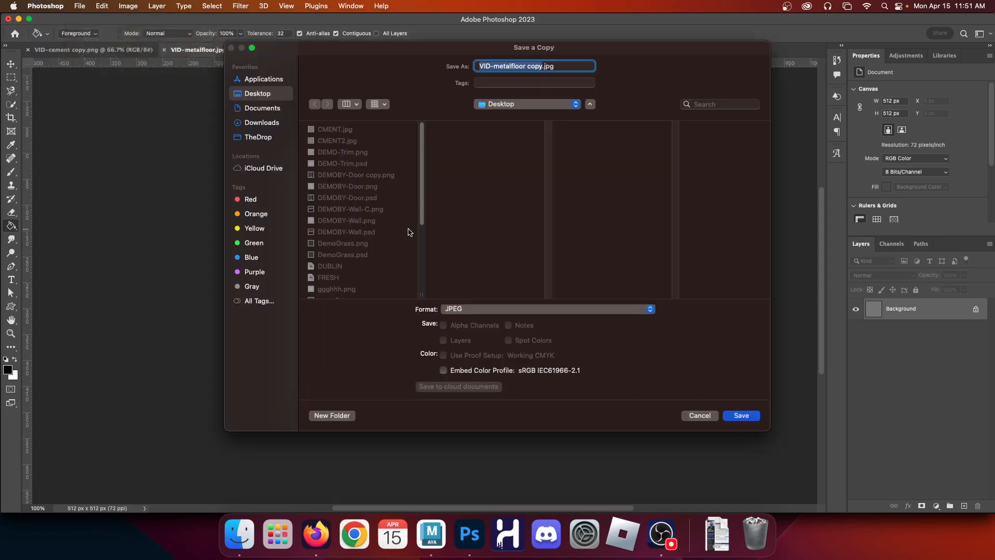
key(Right)
text(-B)
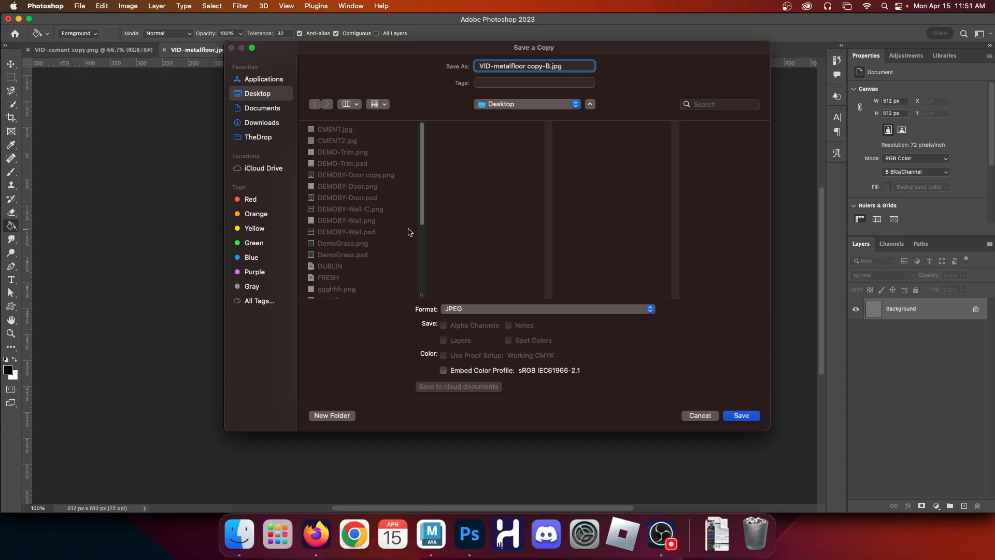
key(Return)
key(Return)
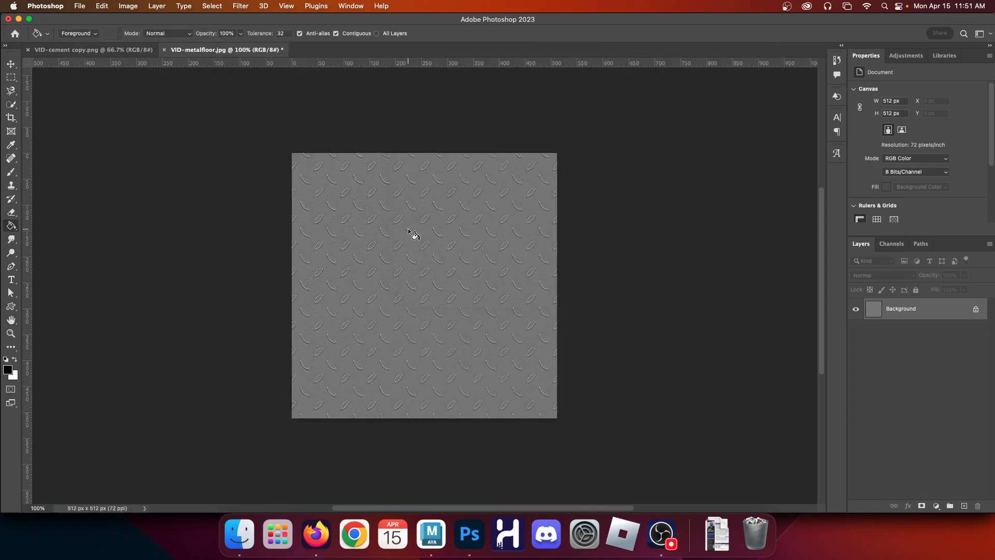
click(164, 50)
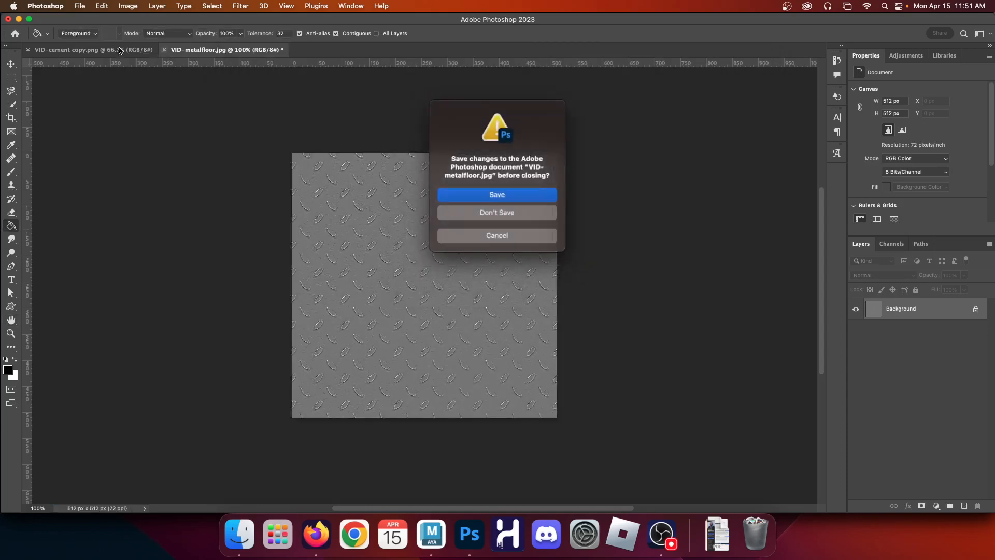
click(461, 211)
Reapply the last High Pass filter to VID-cement copy.png
click(241, 5)
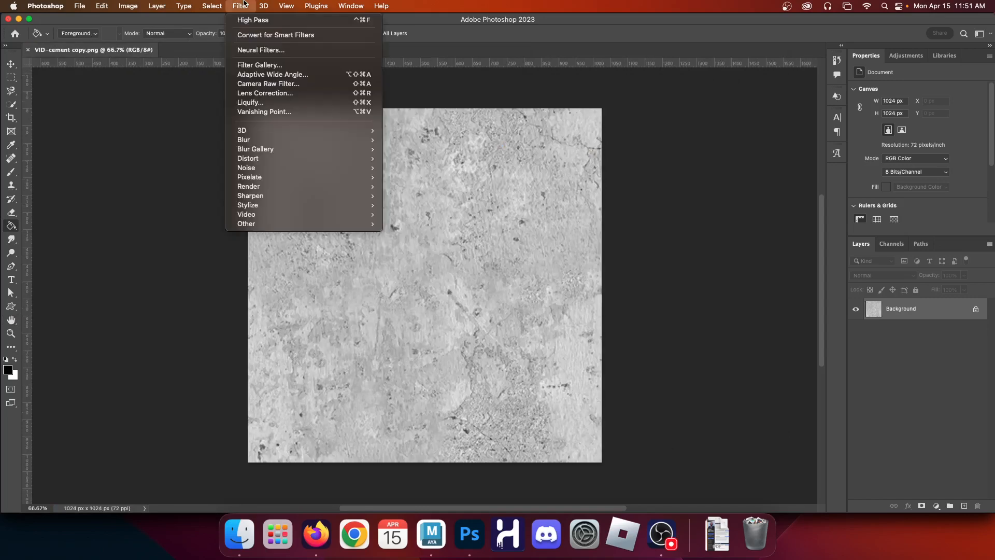
click(253, 20)
Save a copy of the filtered cement to the Desktop as PNG VID-cement copy-B, and close the original without saving
click(128, 5)
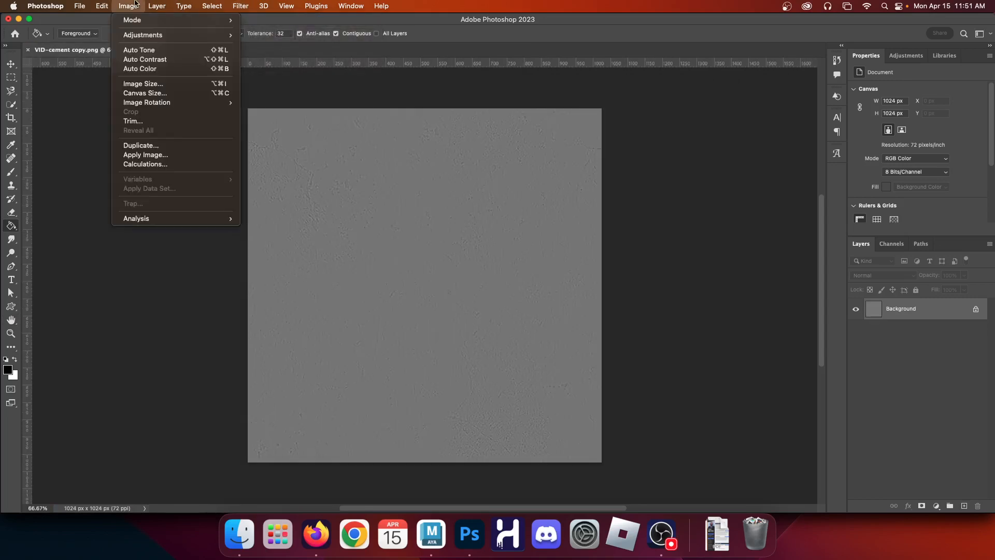
click(103, 128)
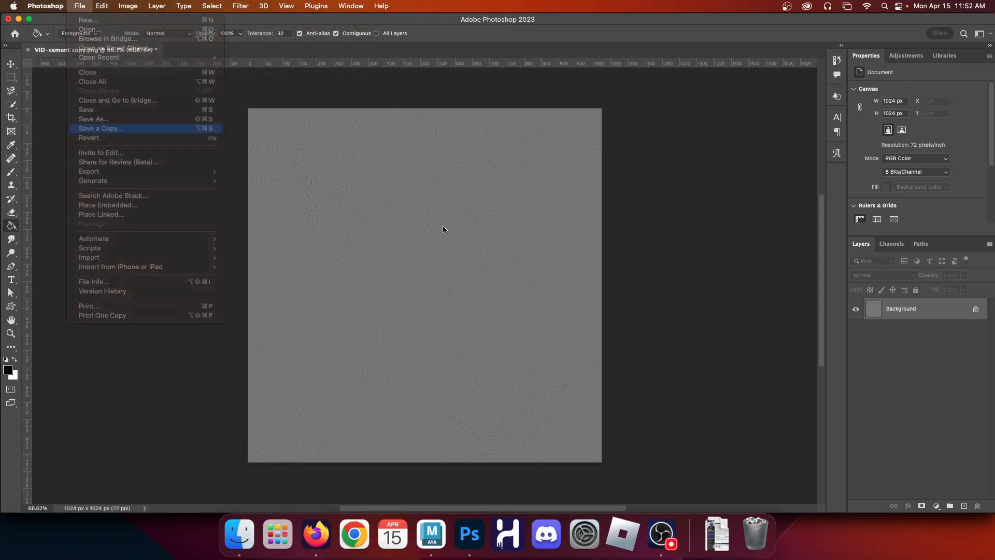
key(Right)
key(BackSpace)
key(BackSpace)
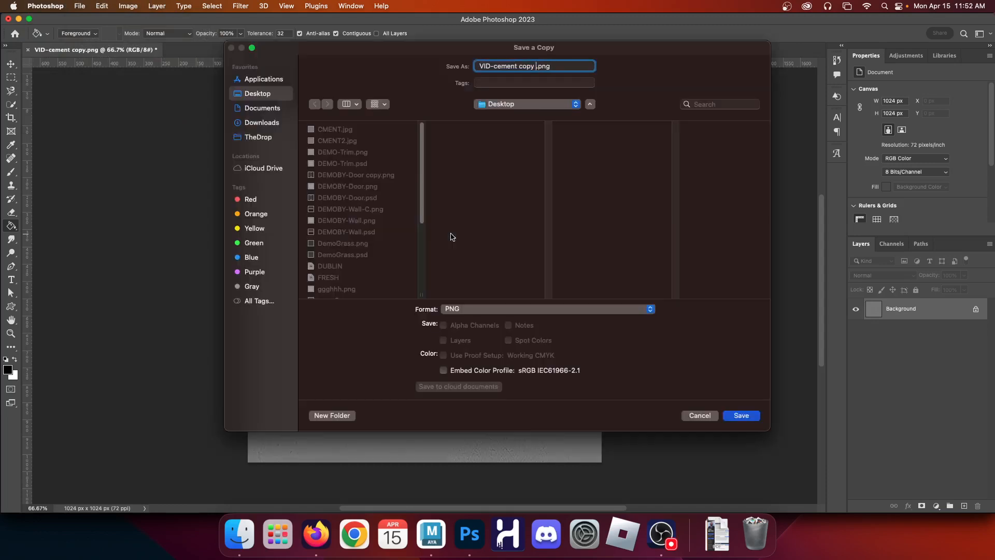
text(-B)
key(Return)
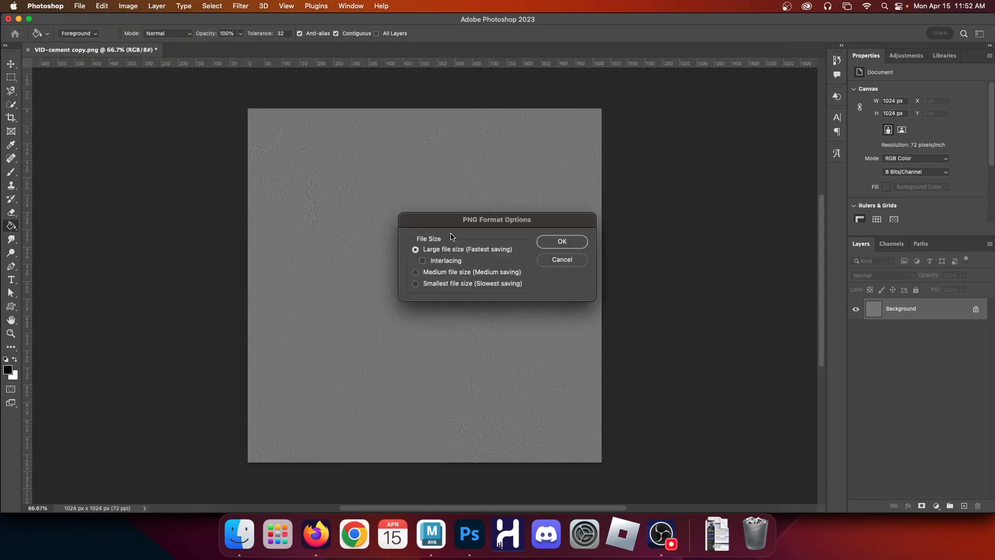
key(Return)
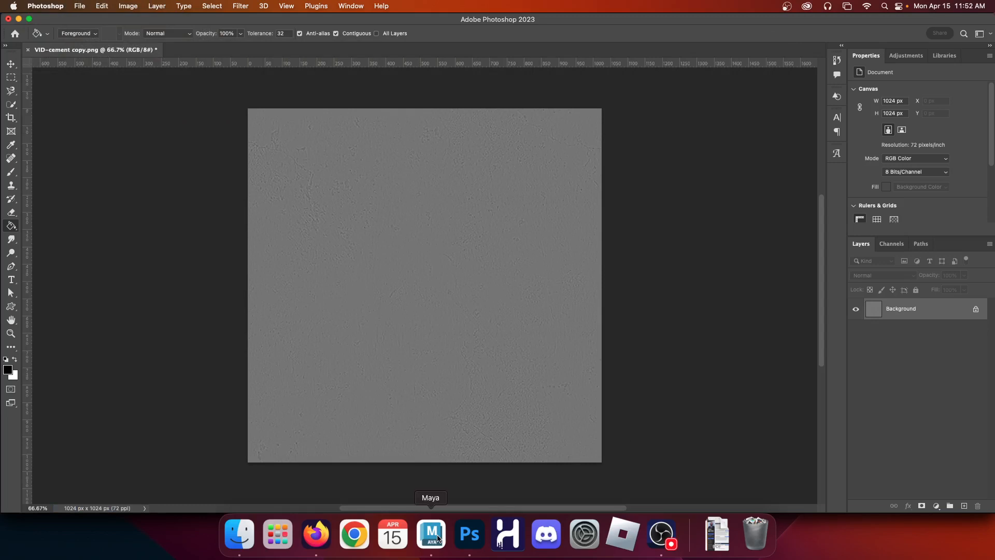
click(27, 50)
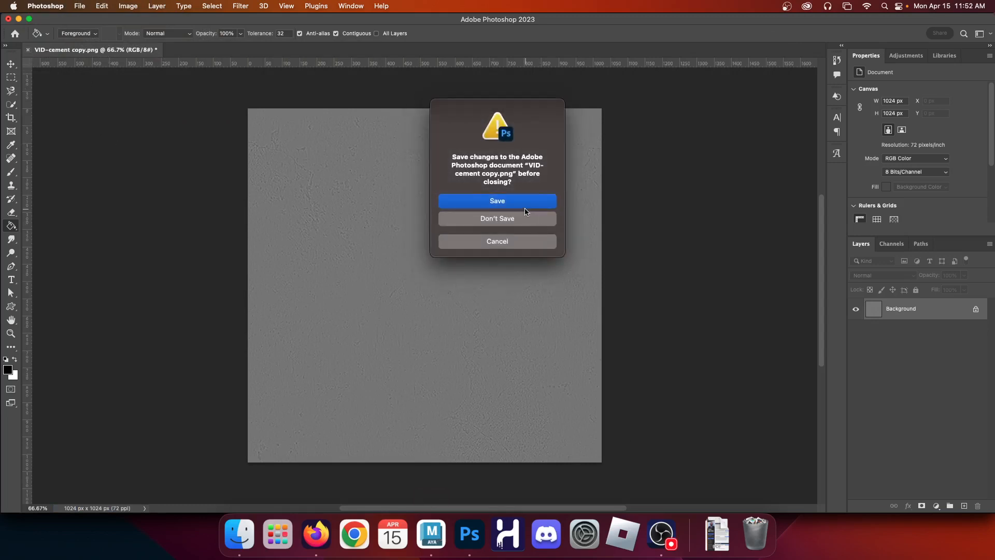
click(508, 219)
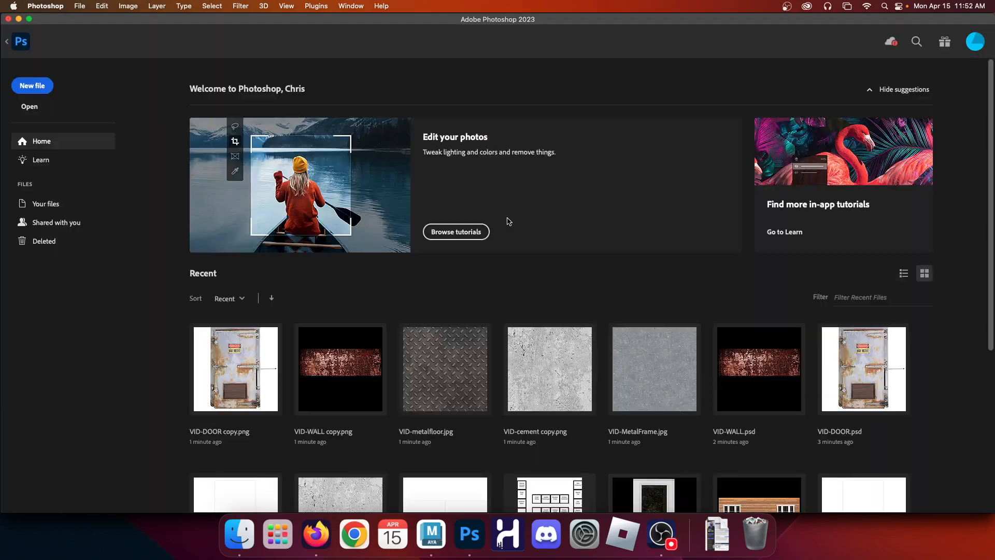
Switch to Maya, open the Floor material of the wall-and-floor plane, and connect a File texture to its bump mapping
click(430, 537)
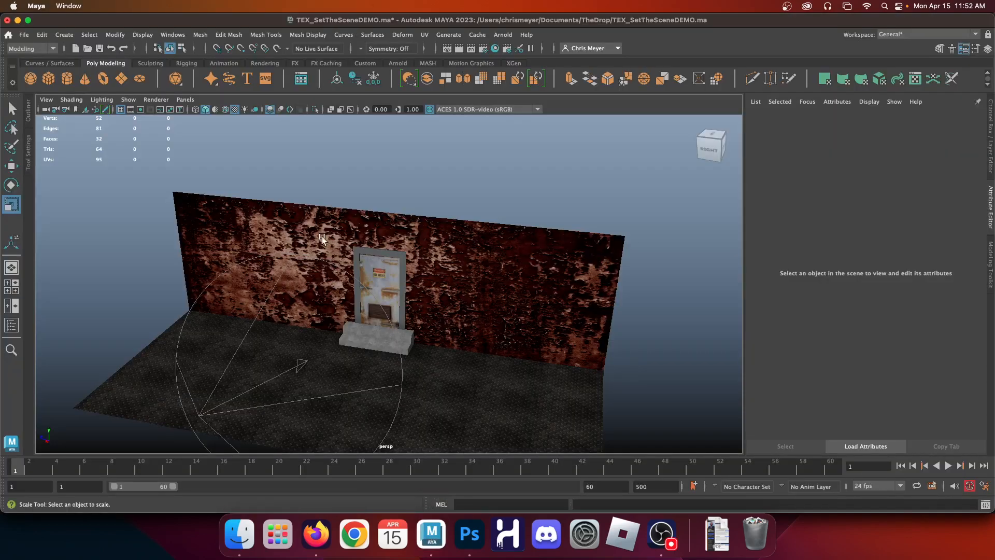
click(257, 219)
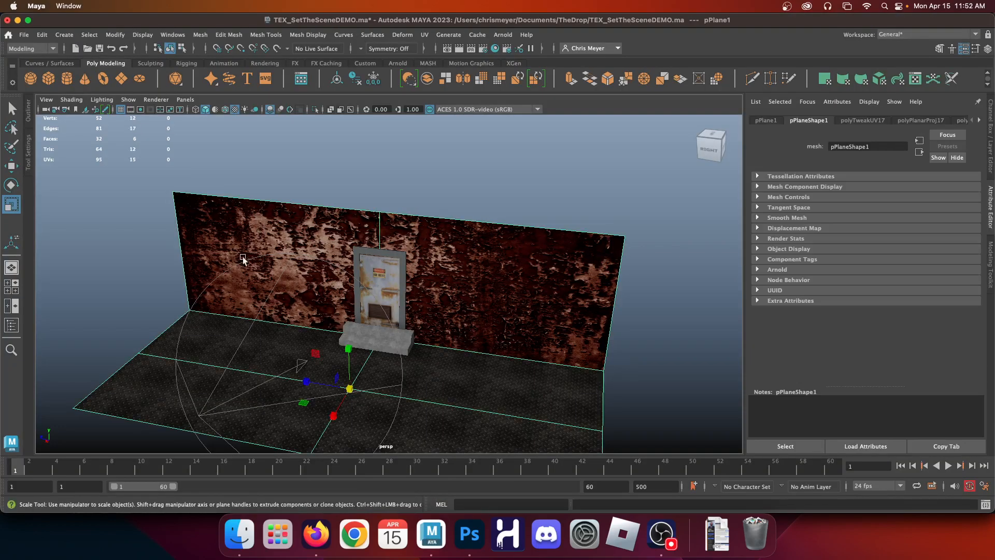
right_click(462, 257)
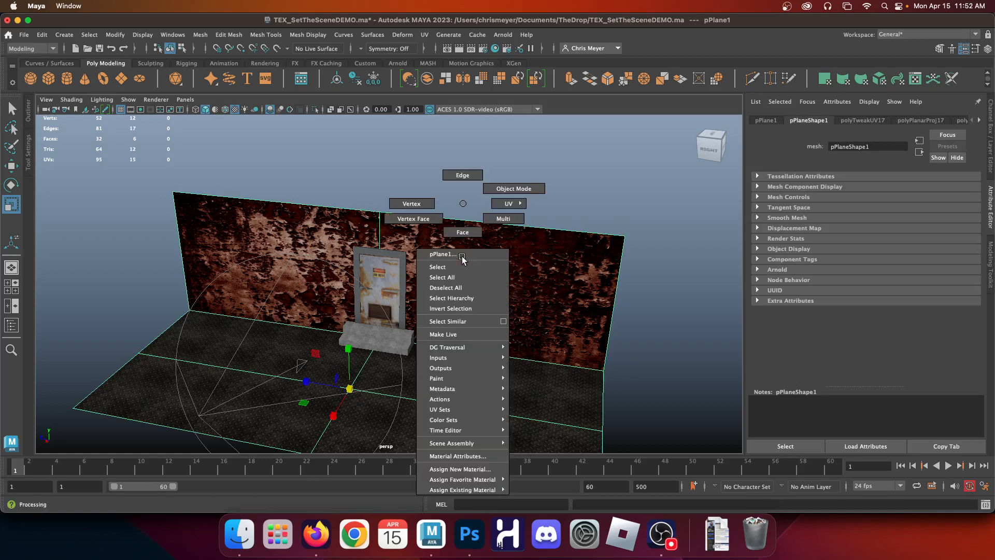
click(465, 456)
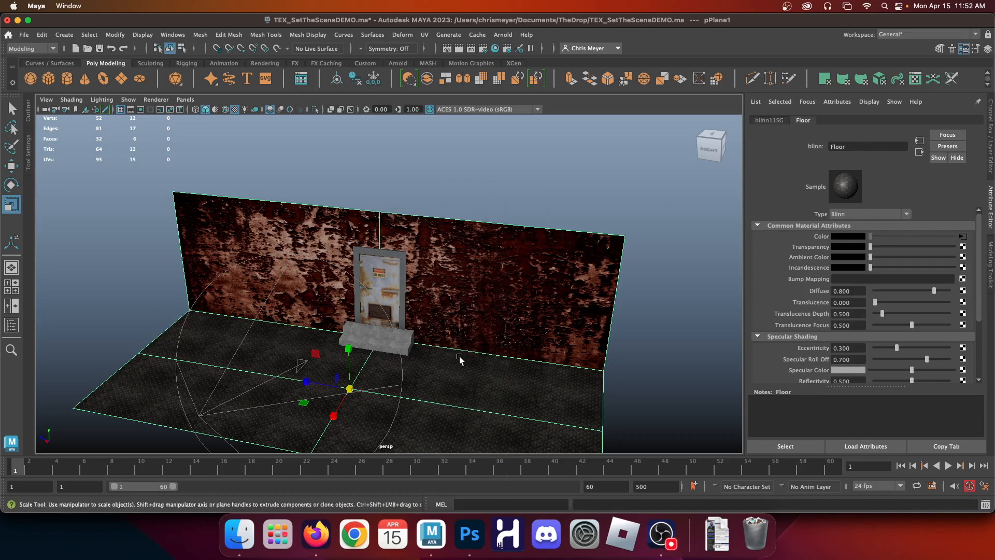
click(777, 119)
click(804, 121)
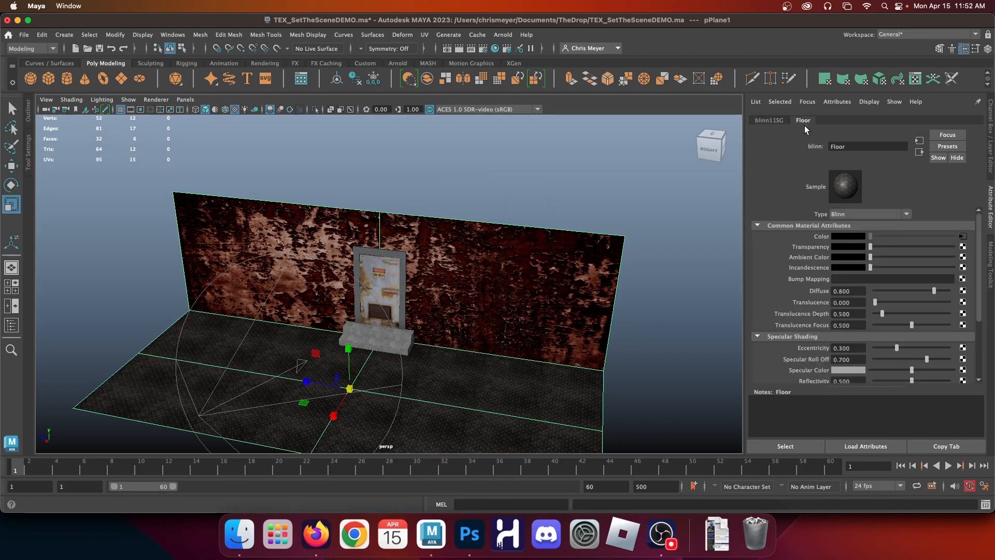
click(963, 279)
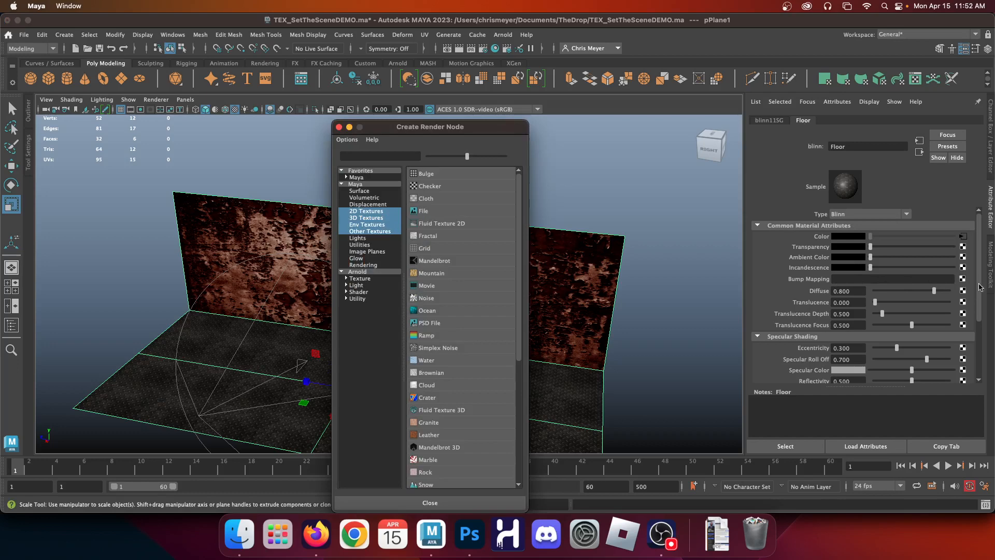
click(423, 211)
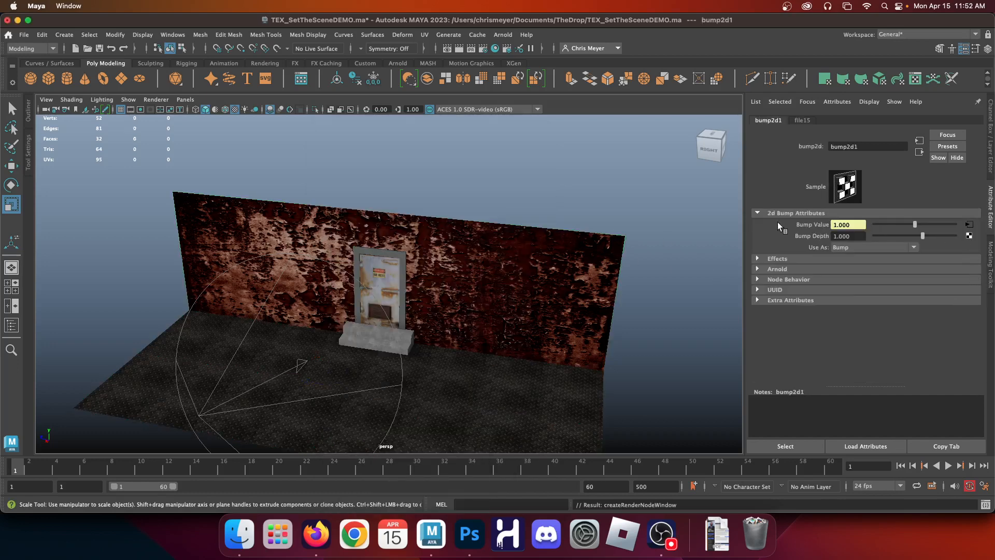
Load VID-metalfloor copy-B.jpg from the Desktop as the floor's bump image and inspect the floor up close
click(968, 224)
click(966, 263)
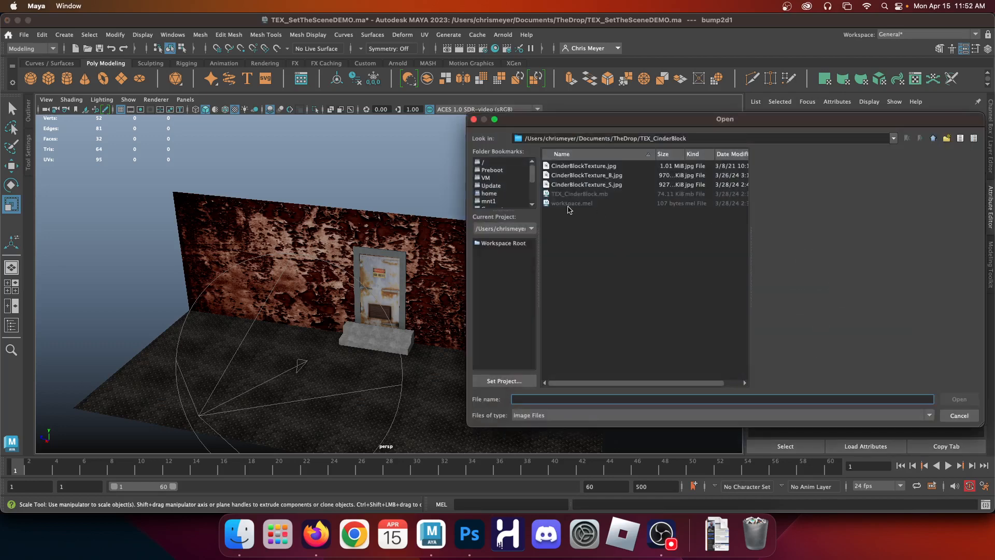
scroll(500, 184, up, 3)
click(493, 178)
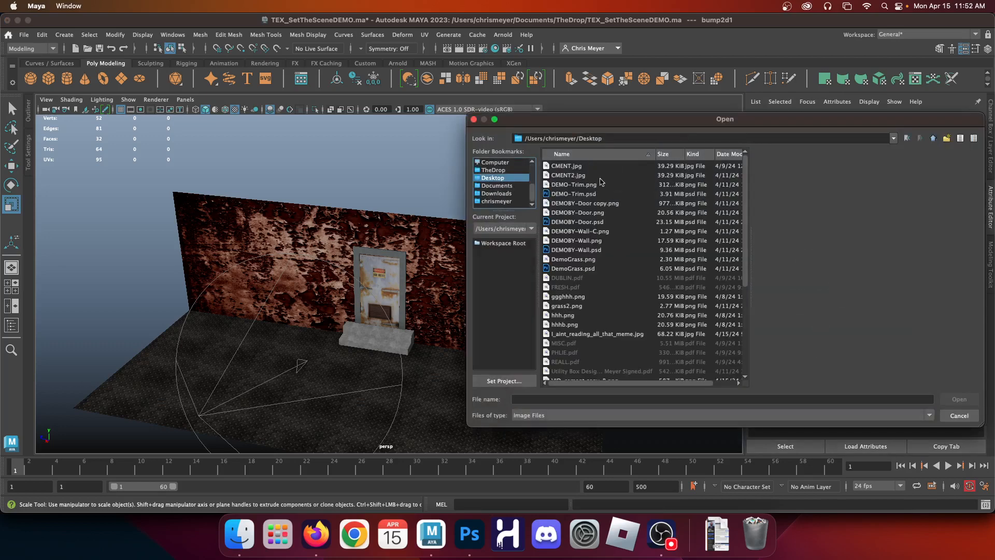
scroll(561, 176, down, 5)
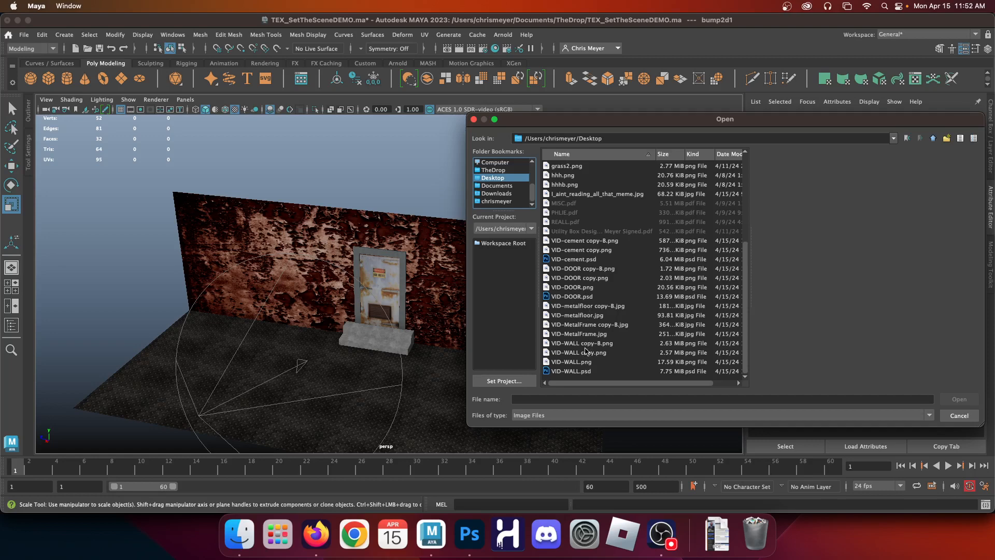
click(589, 310)
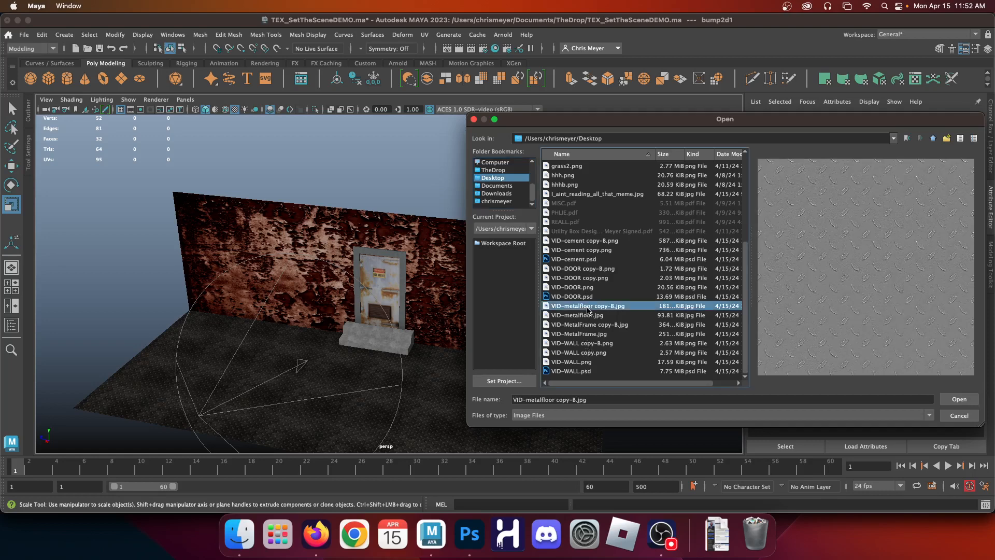
click(959, 399)
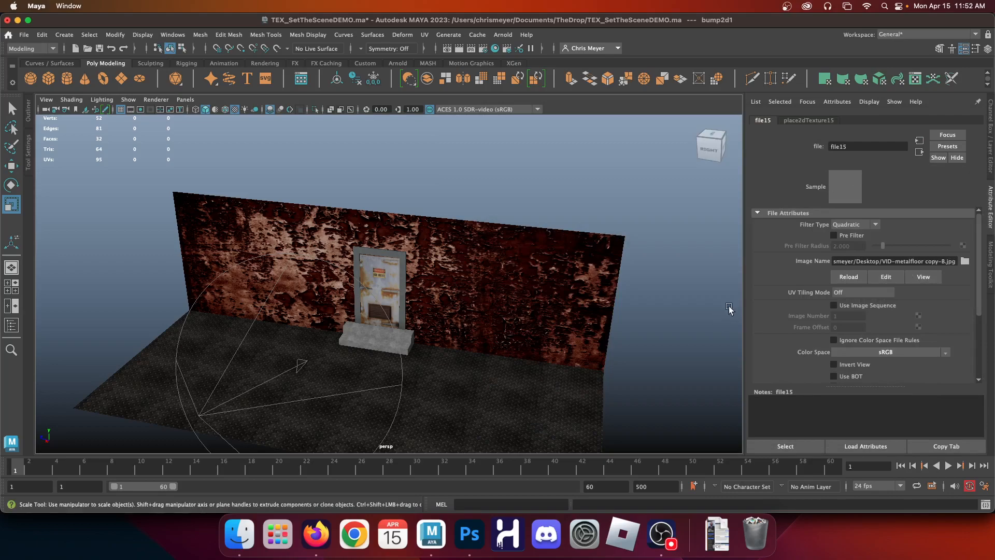
click(668, 382)
alt+drag(669, 382, 464, 313)
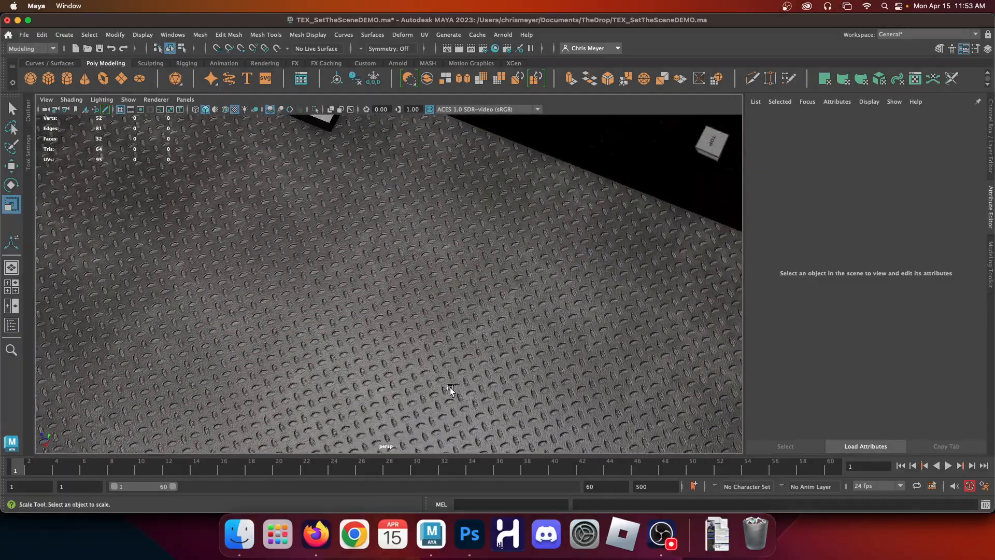
alt+right_drag(451, 390, 328, 212)
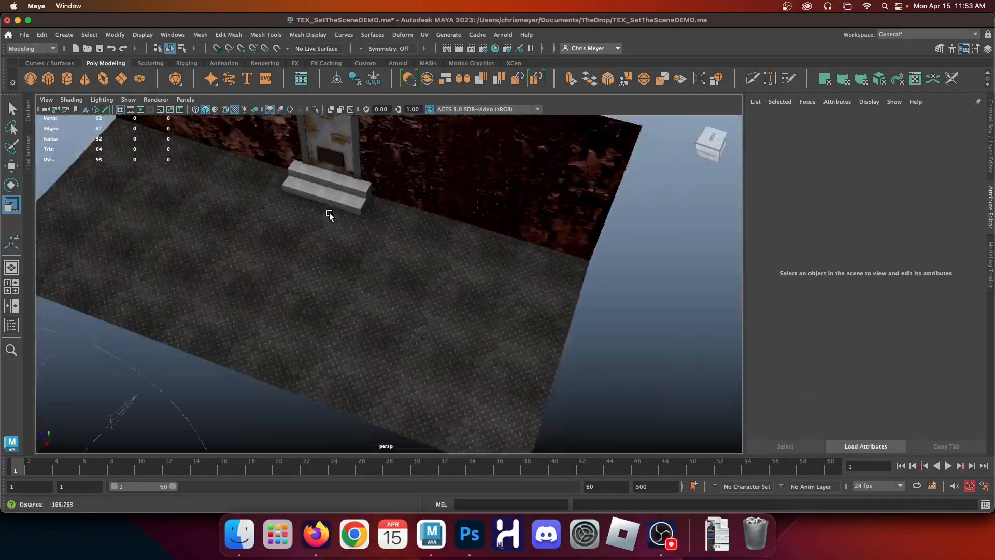
alt+drag(329, 213, 384, 332)
click(320, 245)
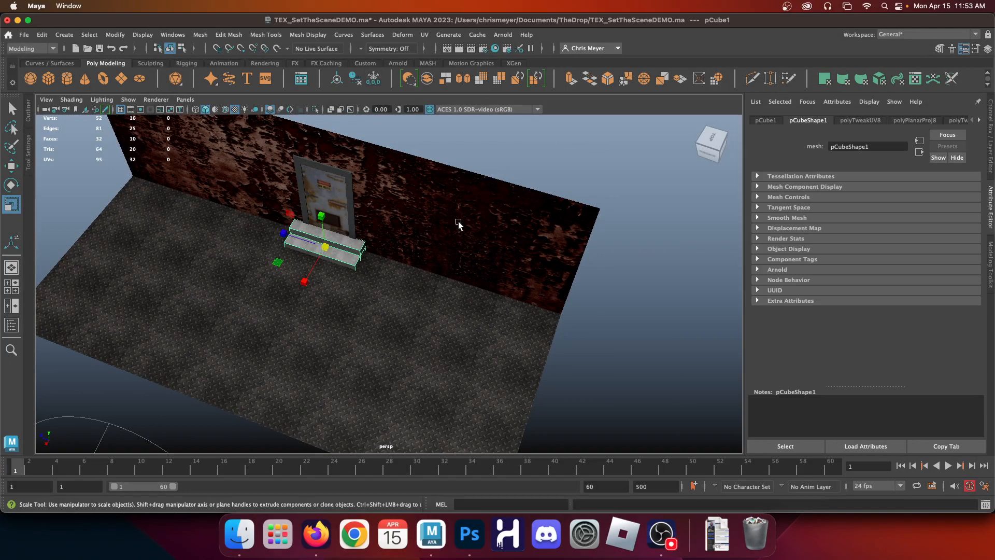
click(445, 186)
right_click(445, 186)
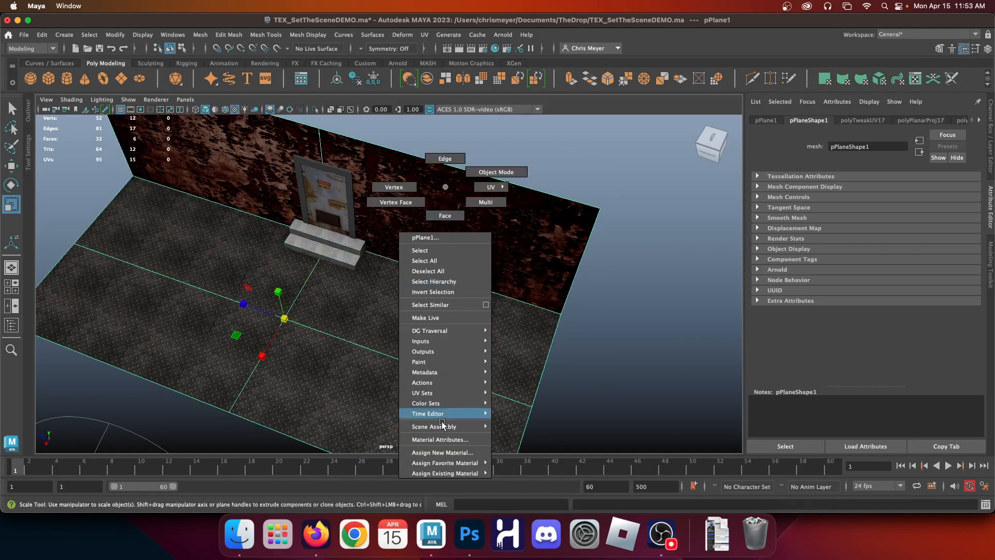
click(440, 439)
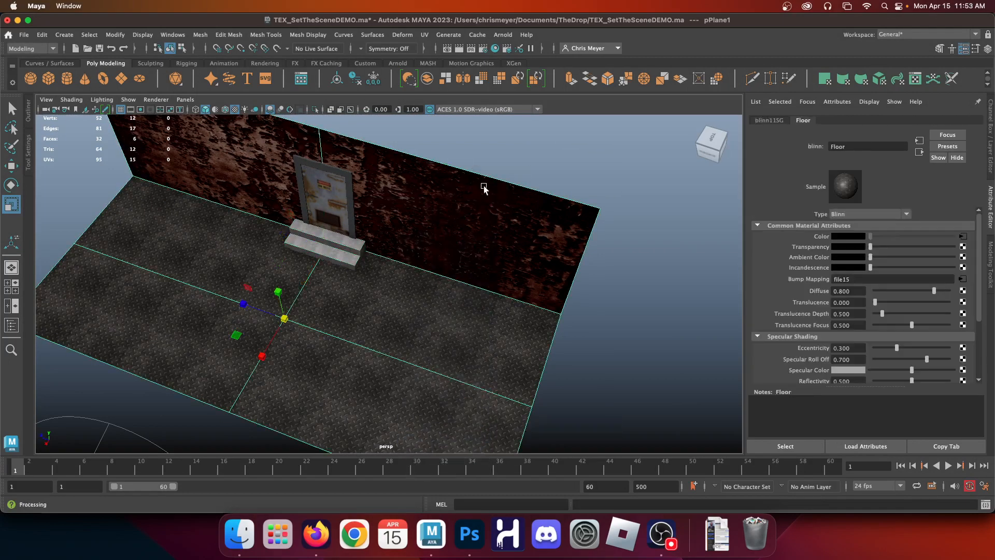
right_click(484, 189)
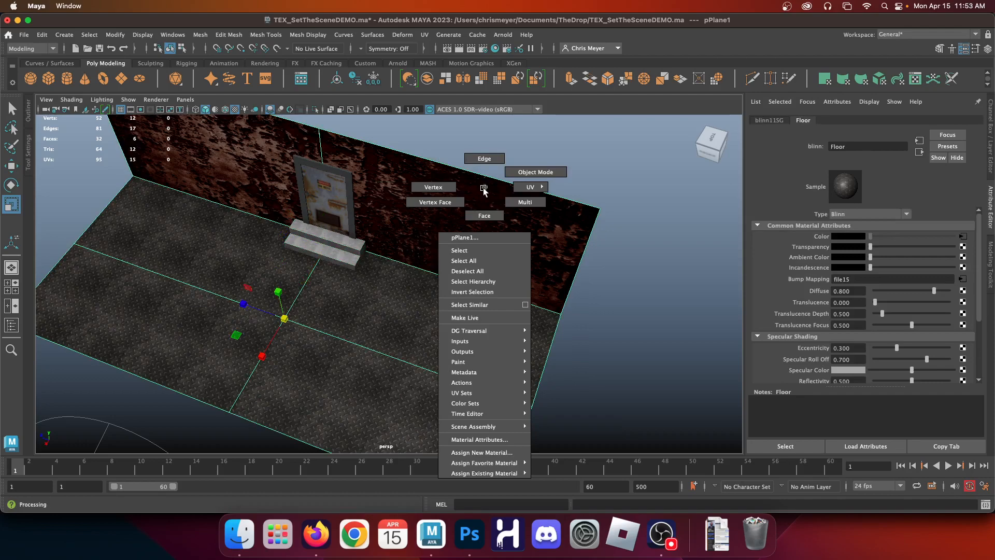
click(484, 216)
click(474, 200)
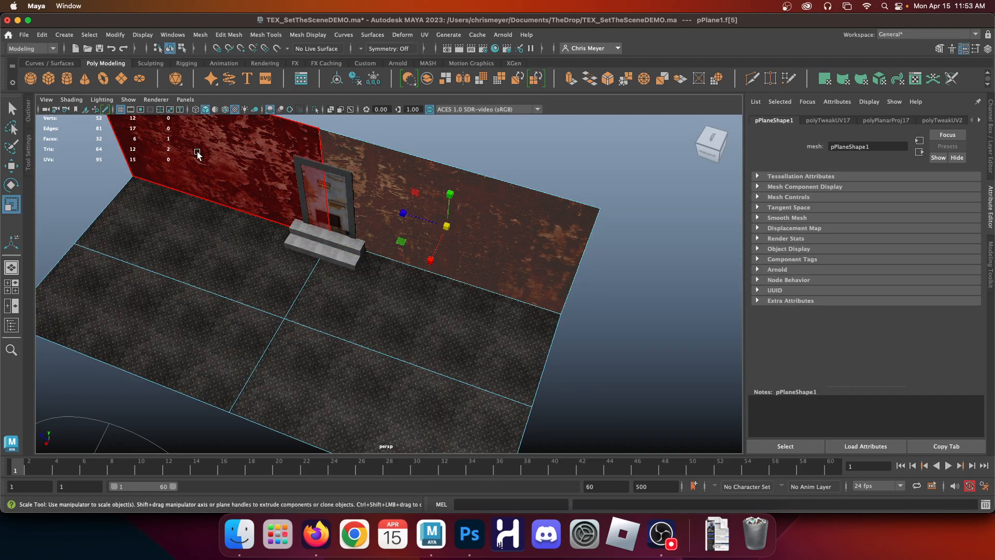
right_click(493, 203)
click(540, 189)
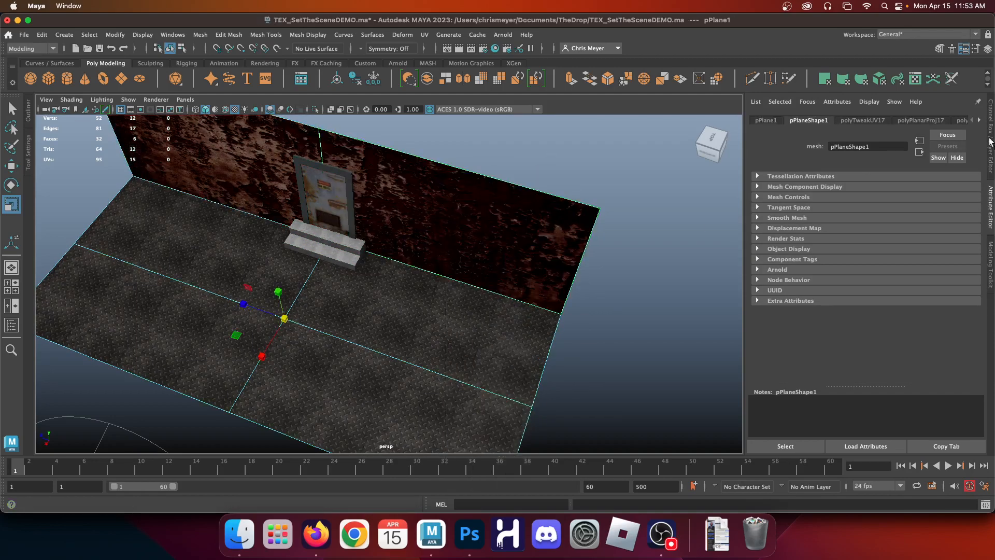
Open the plane's WALL2 material attributes and connect a File texture to its bump mapping
click(978, 120)
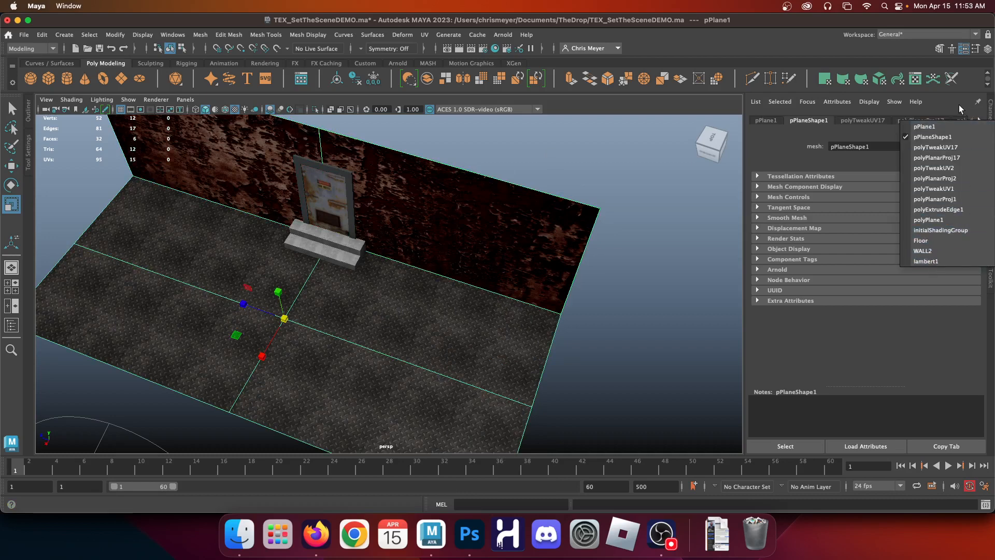
click(978, 120)
click(978, 120)
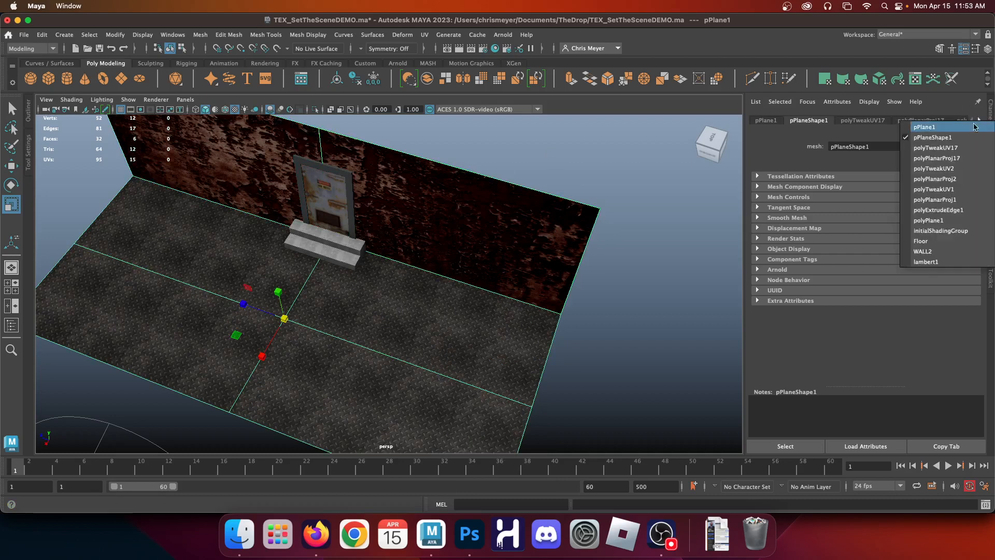
click(928, 253)
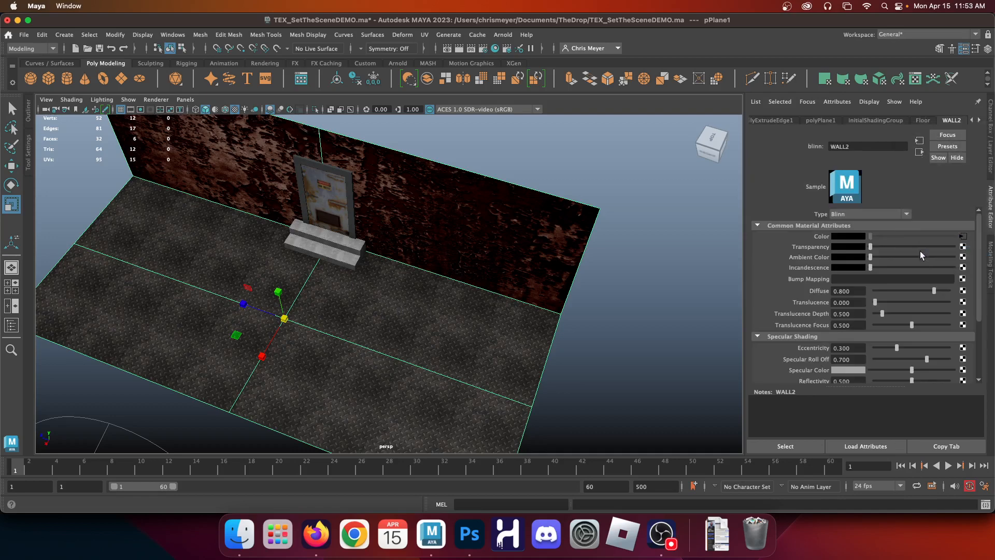
click(963, 279)
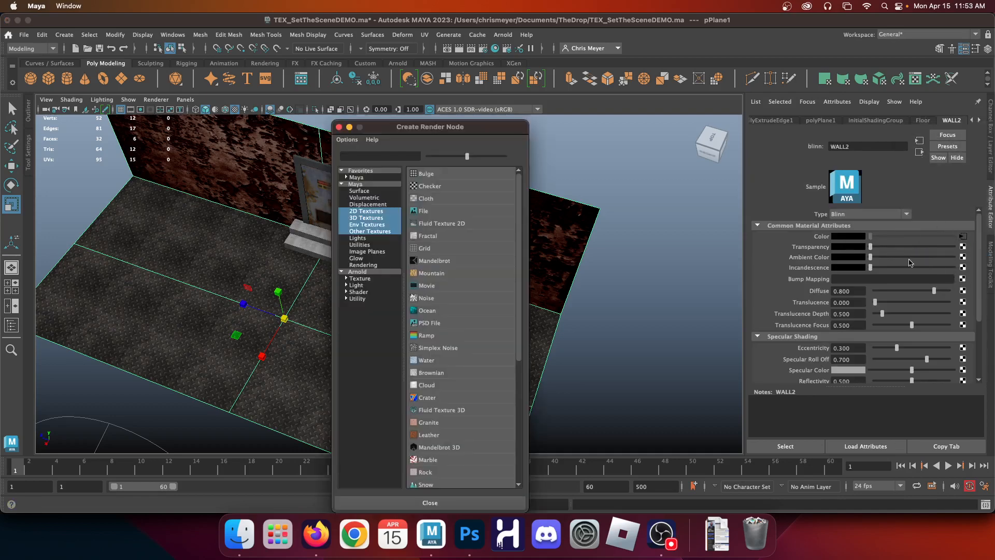
click(432, 211)
Load VID-WALL copy-B.png from the Desktop as the image of the wall's bump texture
click(967, 228)
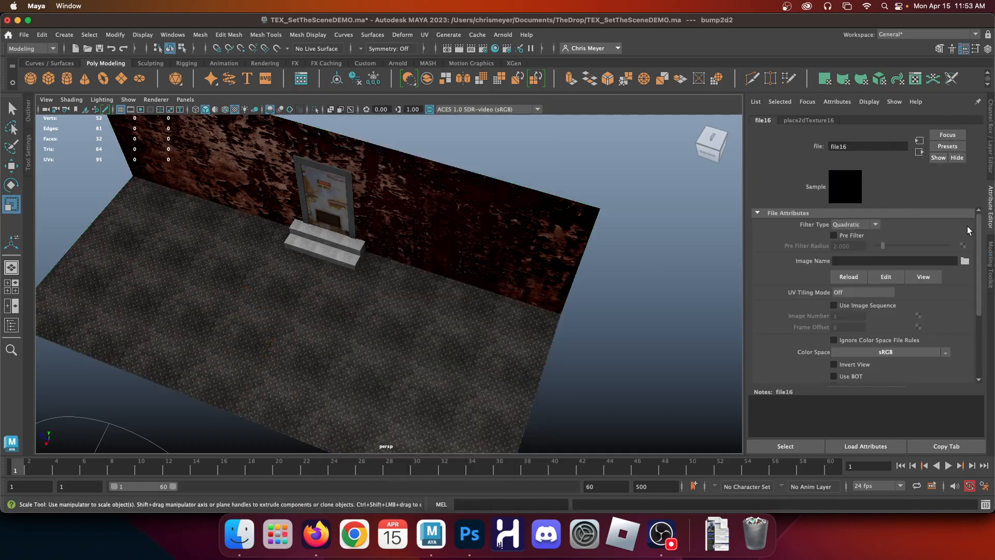
click(965, 261)
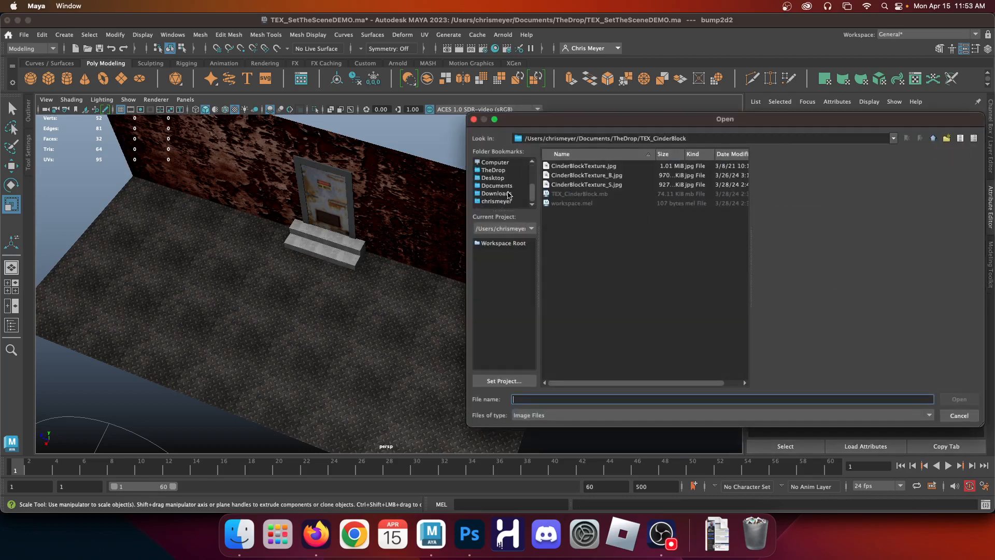
click(492, 178)
scroll(610, 299, down, 5)
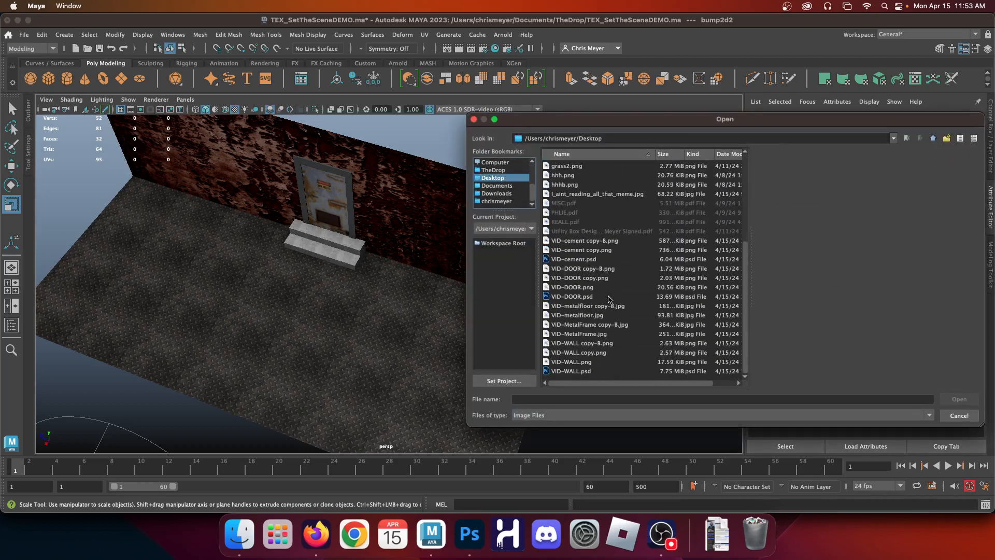
click(600, 344)
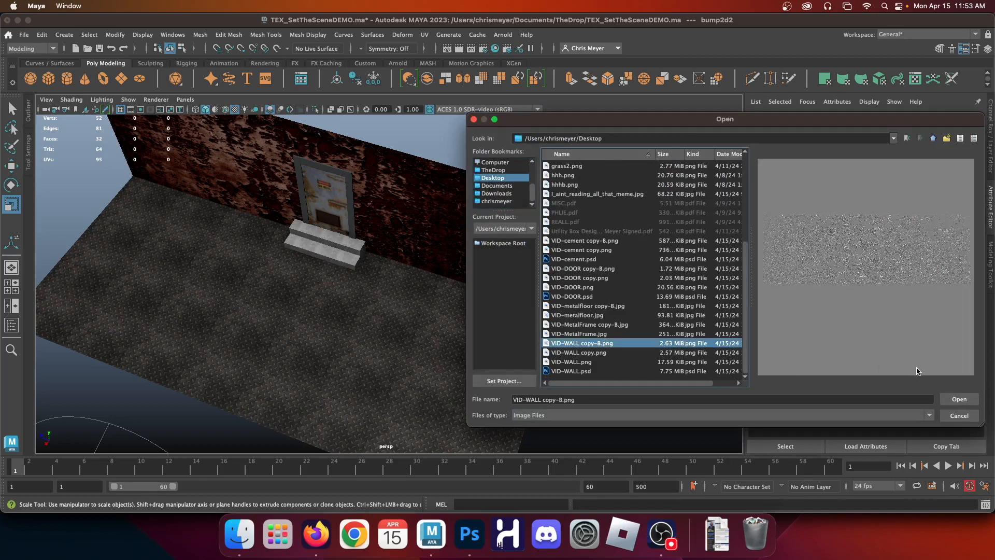
click(959, 399)
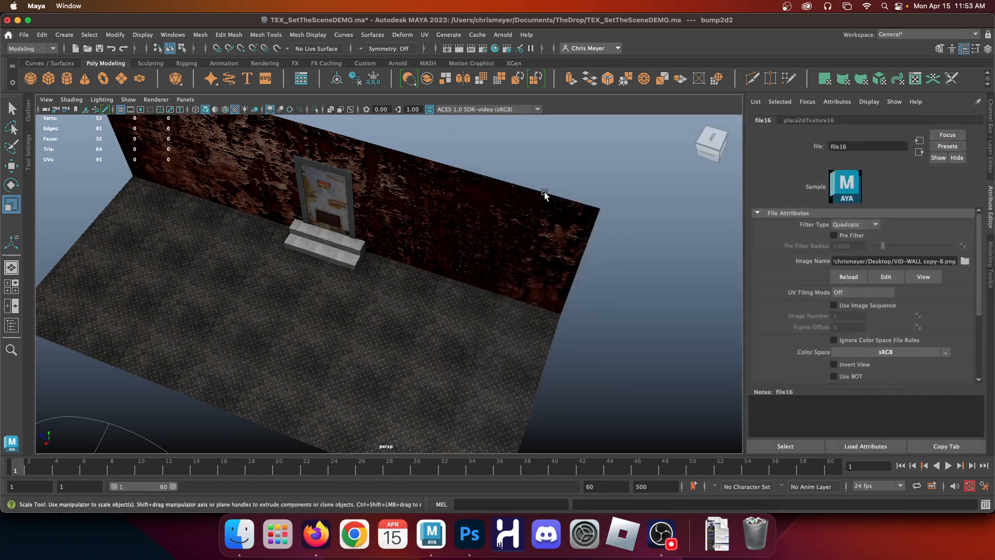
Reduce the bump depth of the WALL2 material to 0.163 and check the relief on the wall around the door
alt+drag(545, 192, 415, 373)
alt+drag(500, 351, 451, 345)
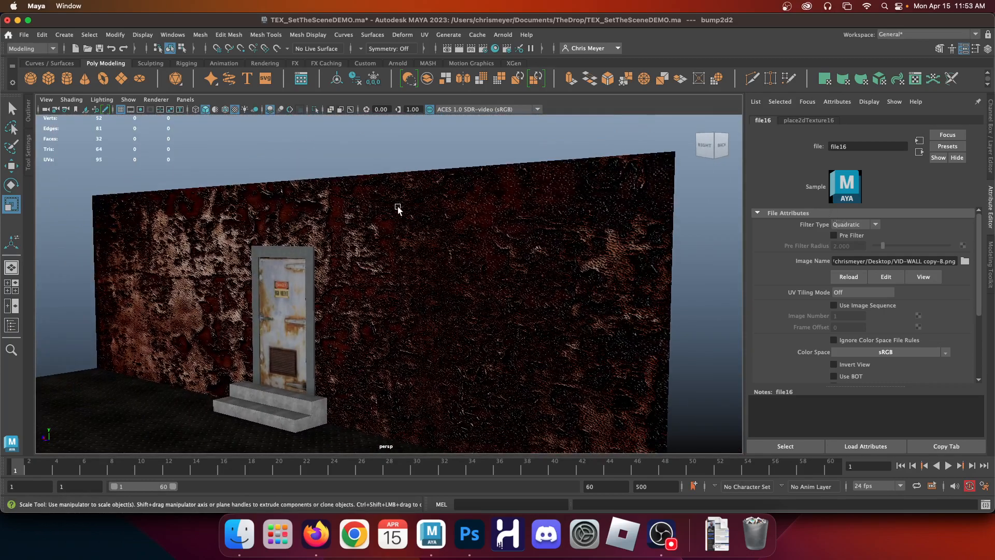
click(480, 203)
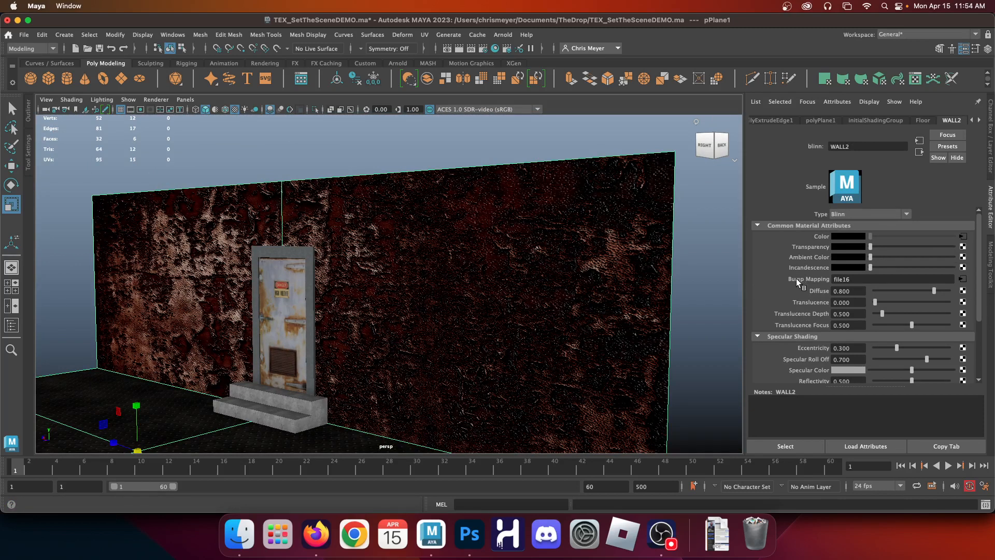
click(963, 279)
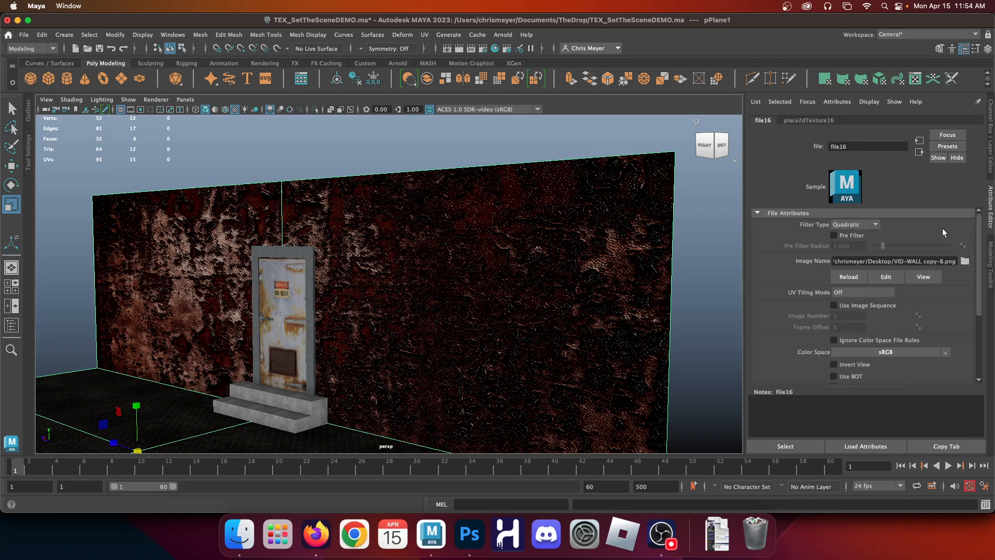
click(916, 151)
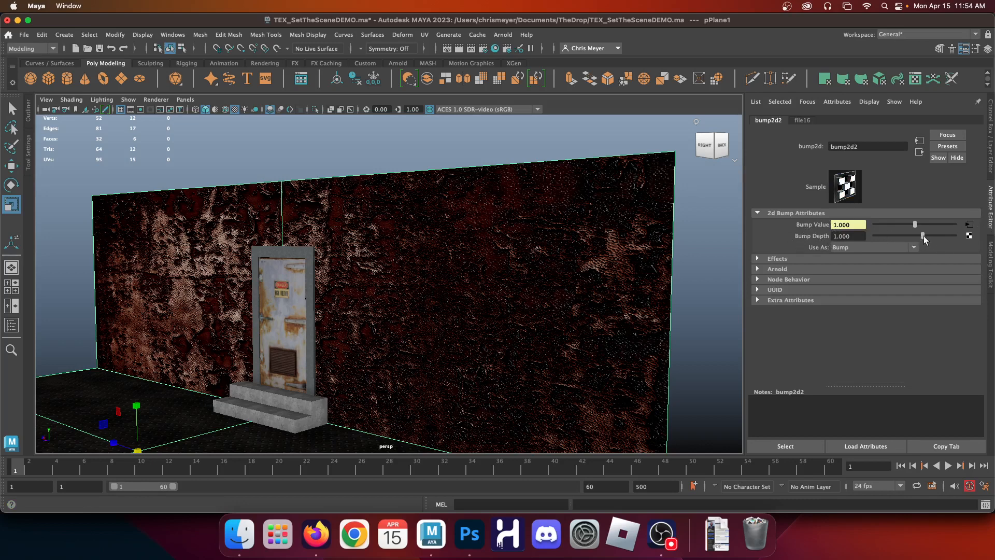
drag(922, 235, 916, 239)
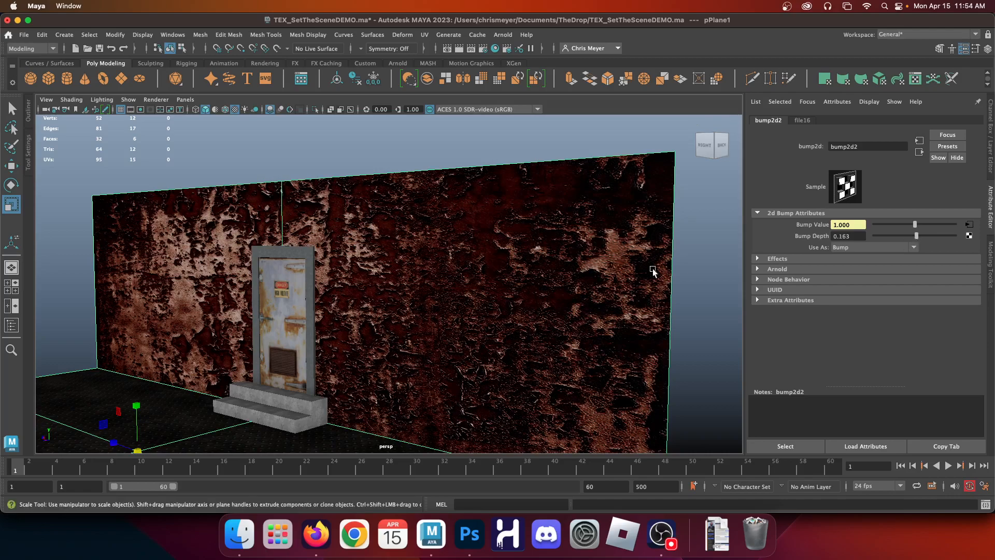
alt+drag(608, 259, 643, 254)
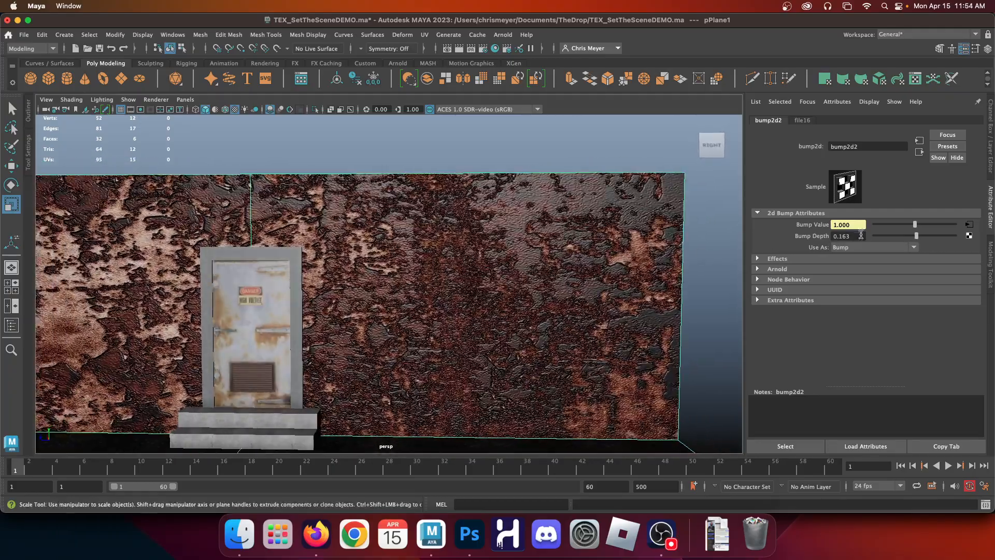
Set the bump depth of the wall's bump2d2 node to 0.085 and reselect the wall plane
click(858, 236)
text(0.85)
key(Return)
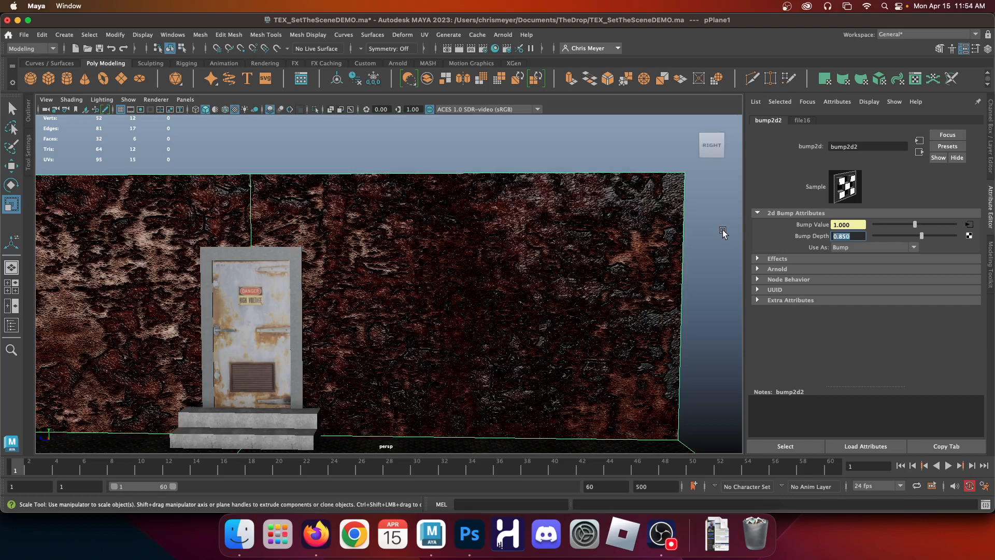
text(0.085)
key(Return)
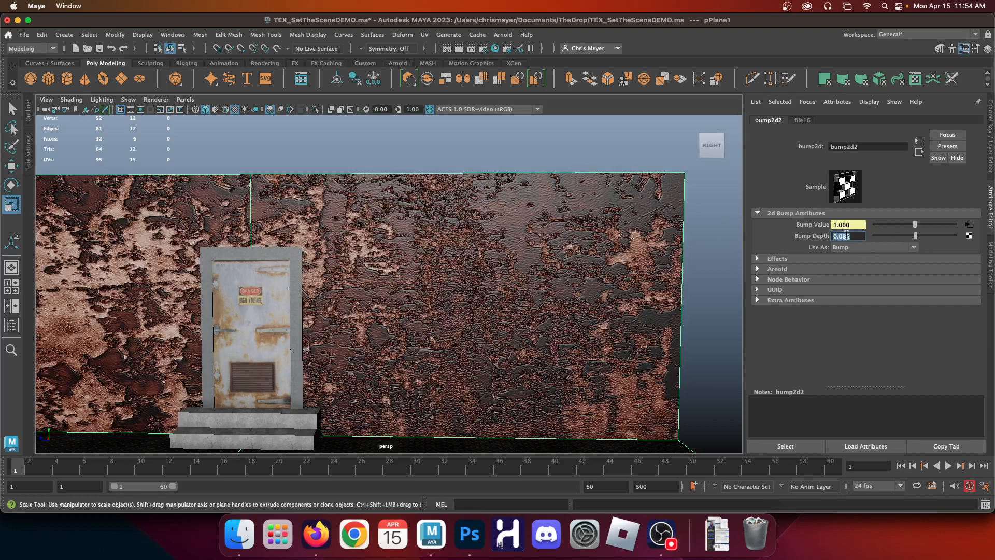
click(521, 155)
click(503, 262)
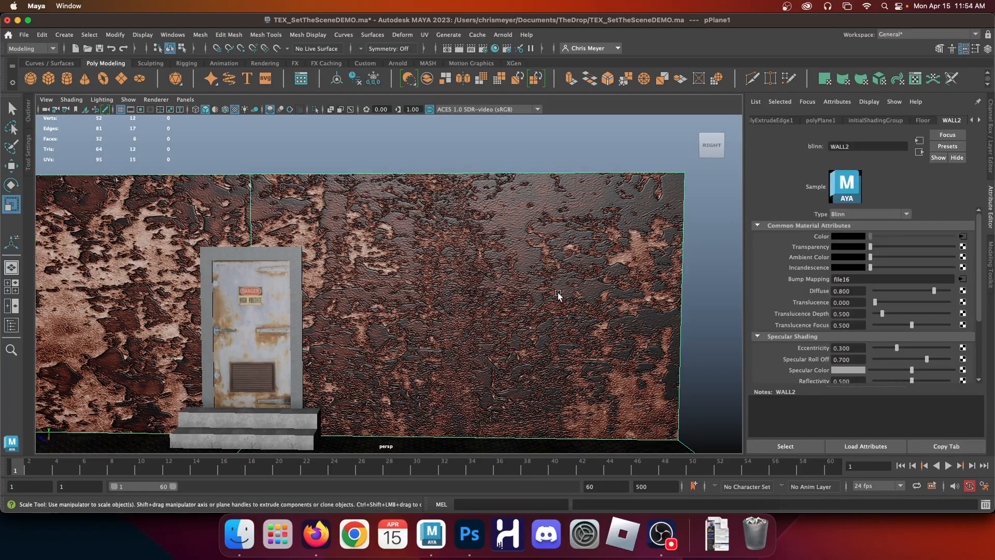
Select the steps in front of the door and connect a File texture to their cement material's bump mapping
alt+drag(503, 262, 355, 345)
click(308, 396)
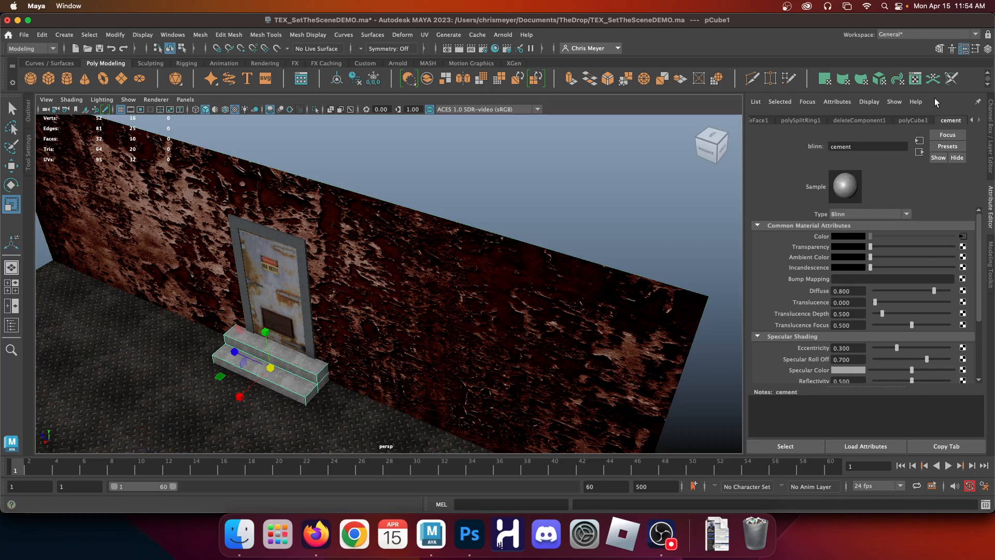
click(963, 279)
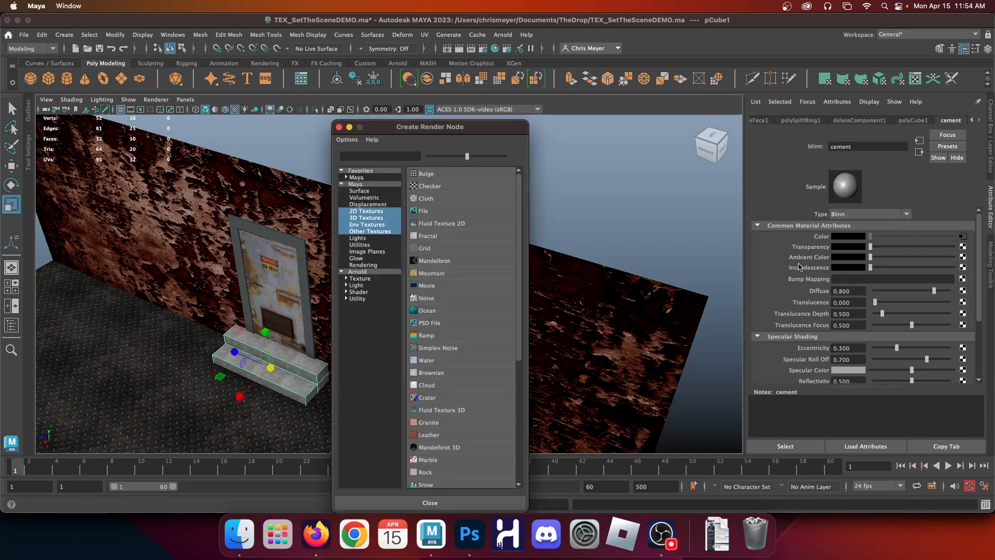
click(477, 218)
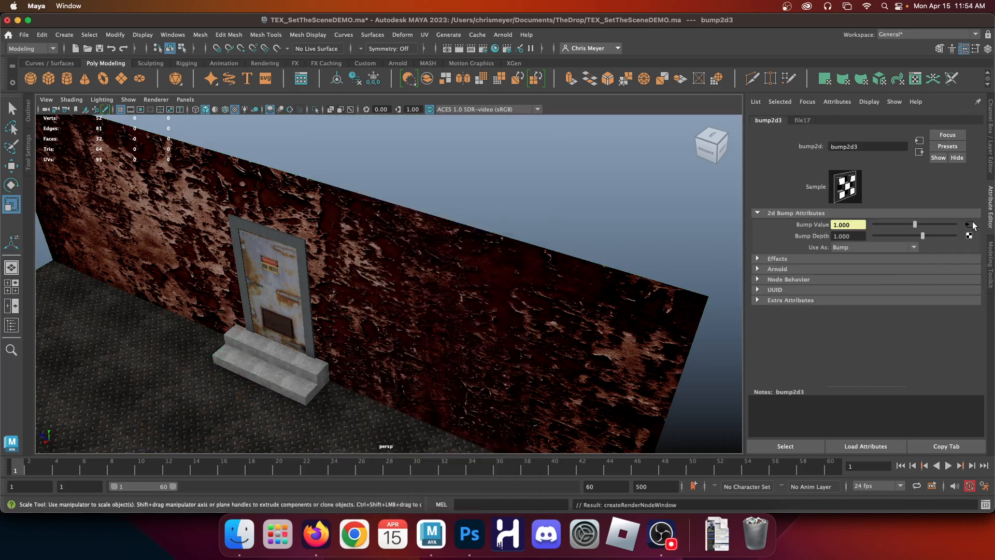
Load VID-cement copy-B.png from the Desktop as the image of the steps' bump texture and reselect the steps
click(969, 224)
click(965, 259)
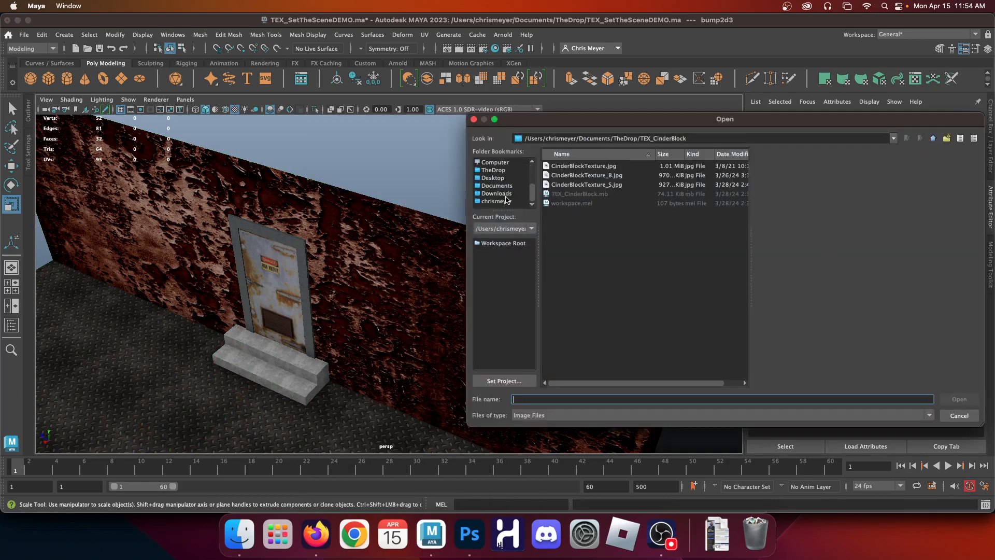
click(498, 178)
scroll(563, 179, down, 5)
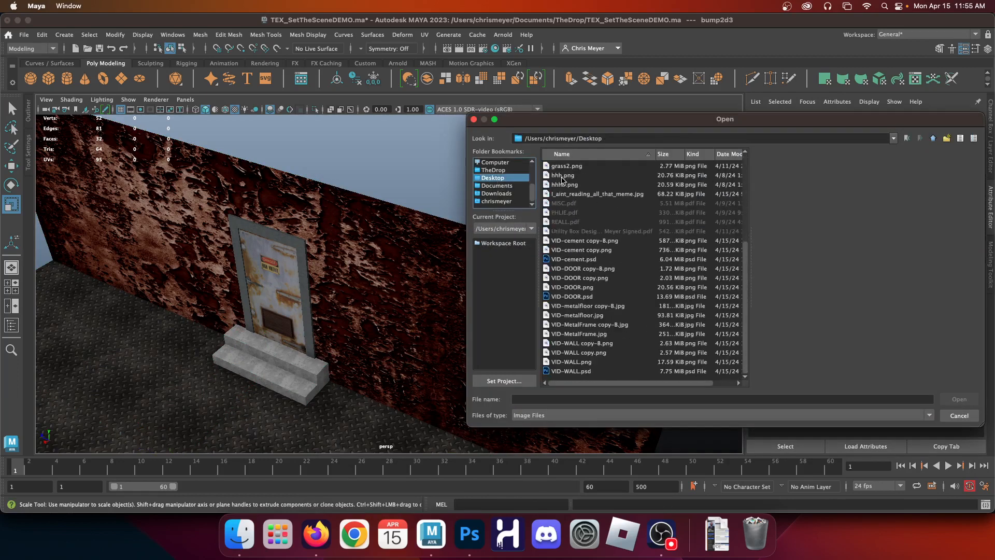
click(582, 269)
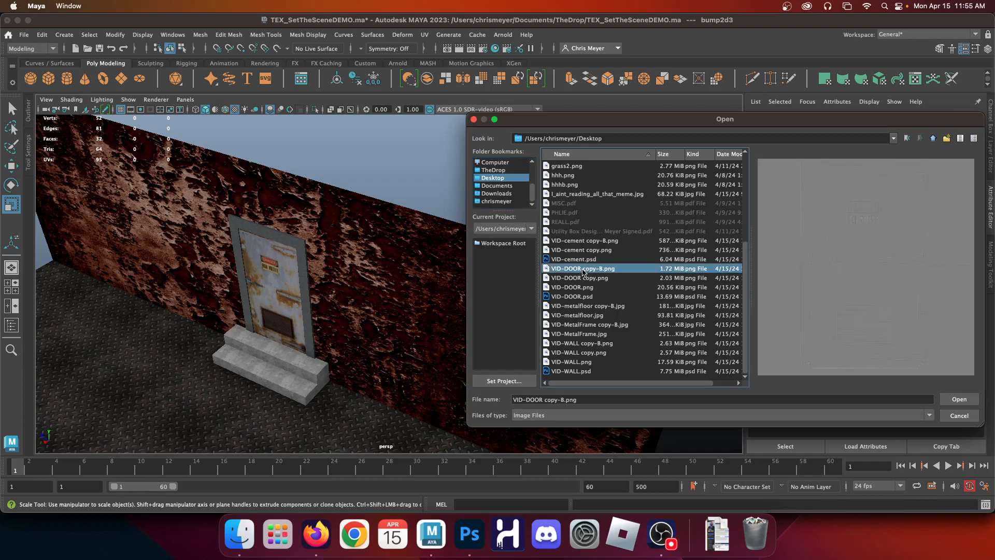
click(593, 242)
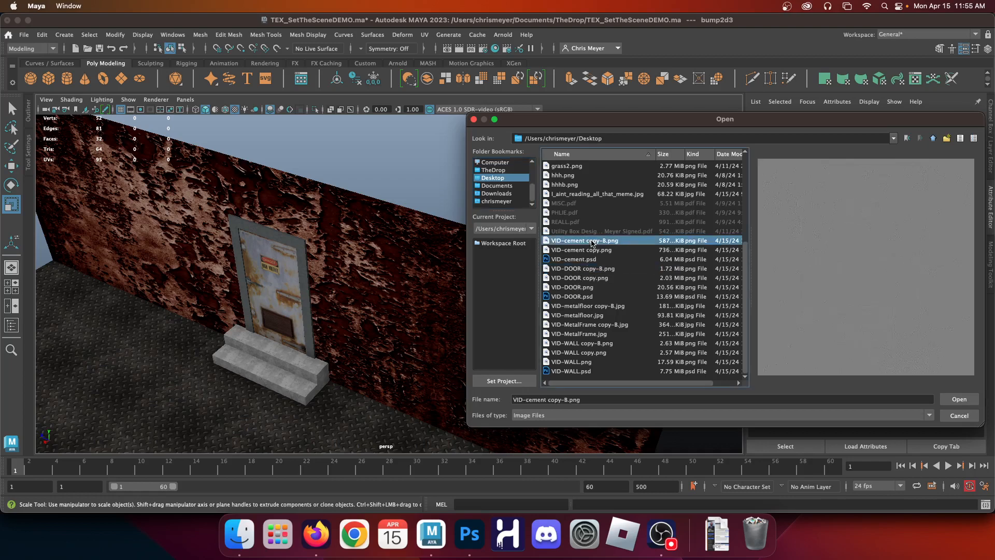
double_click(592, 241)
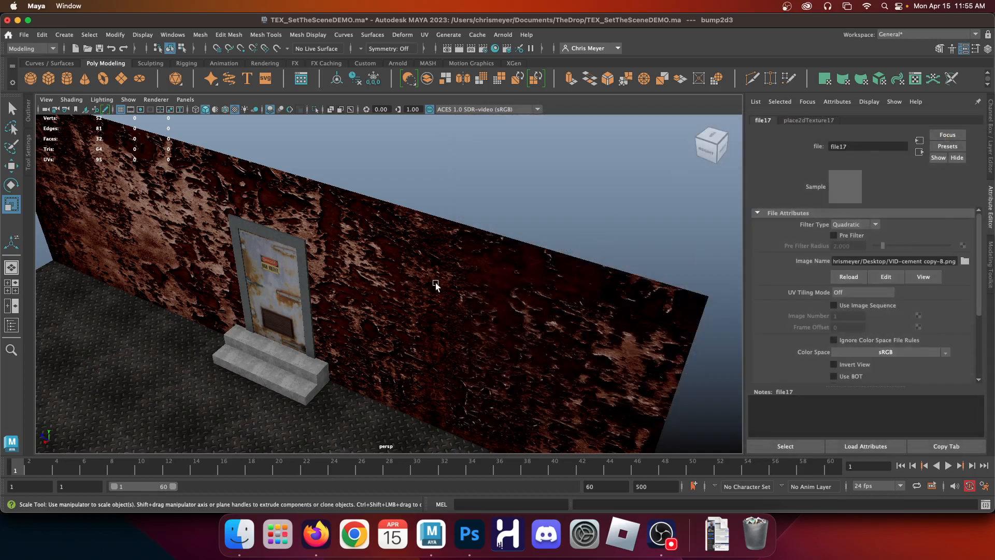
click(293, 361)
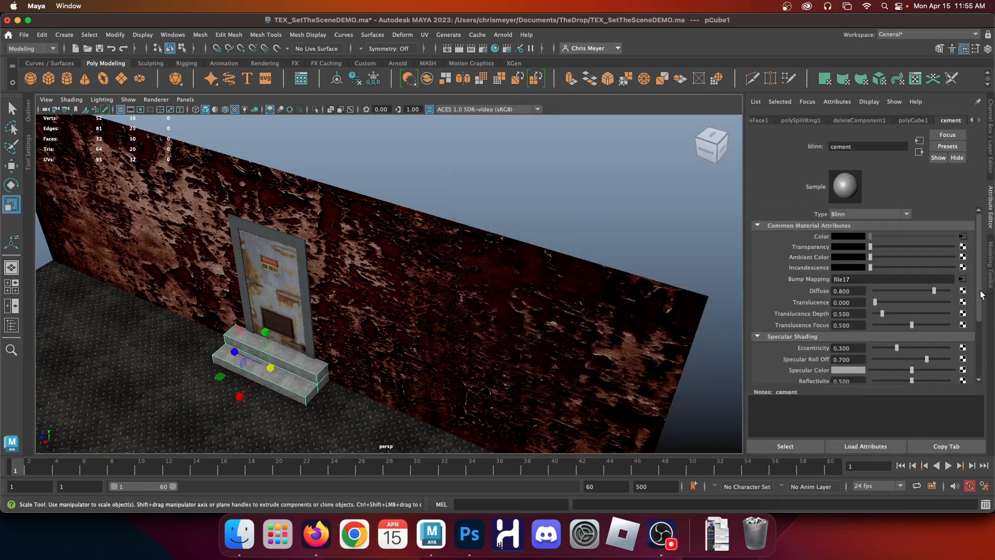
Select the door frame and connect a File texture to the bump mapping of its blinn13 material
click(304, 323)
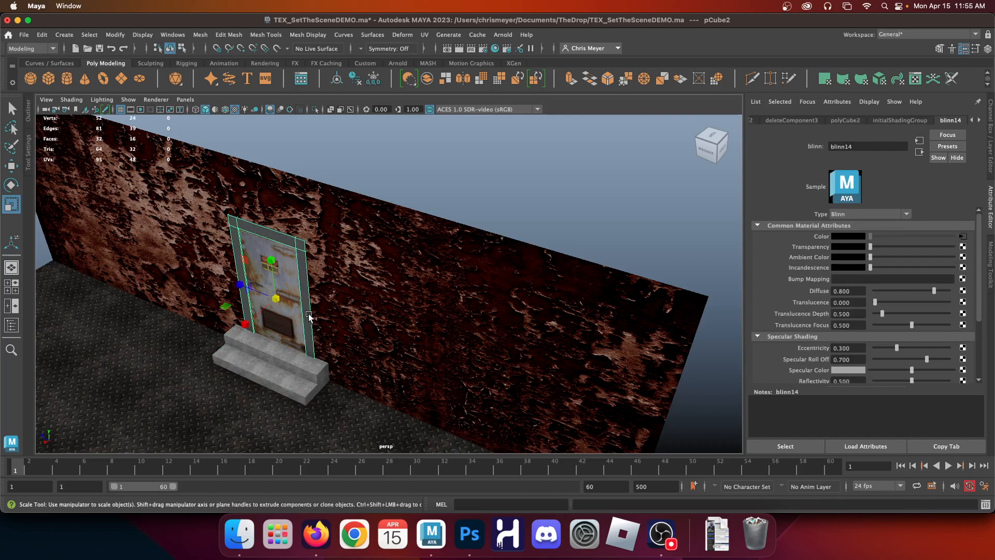
click(979, 120)
click(905, 122)
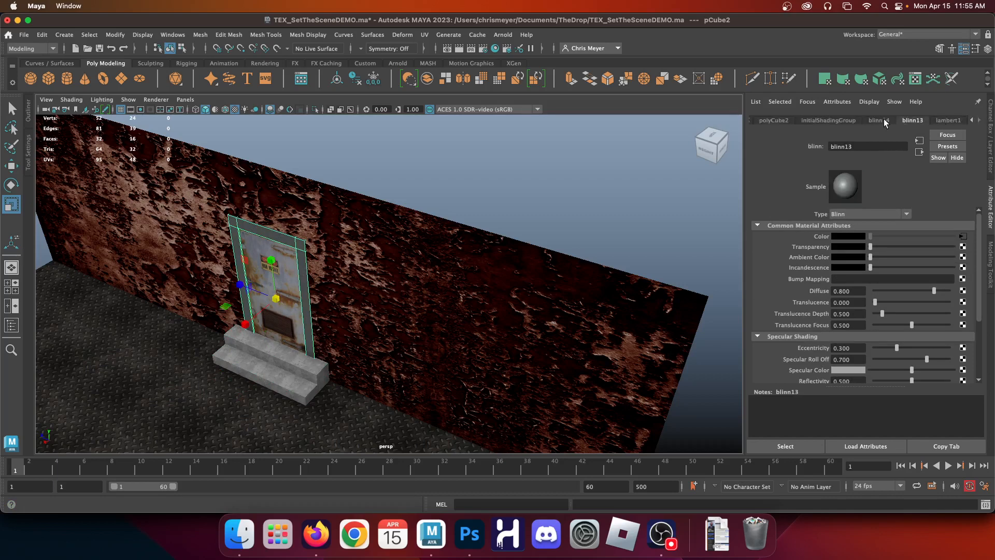
click(886, 123)
click(912, 120)
click(962, 279)
click(444, 212)
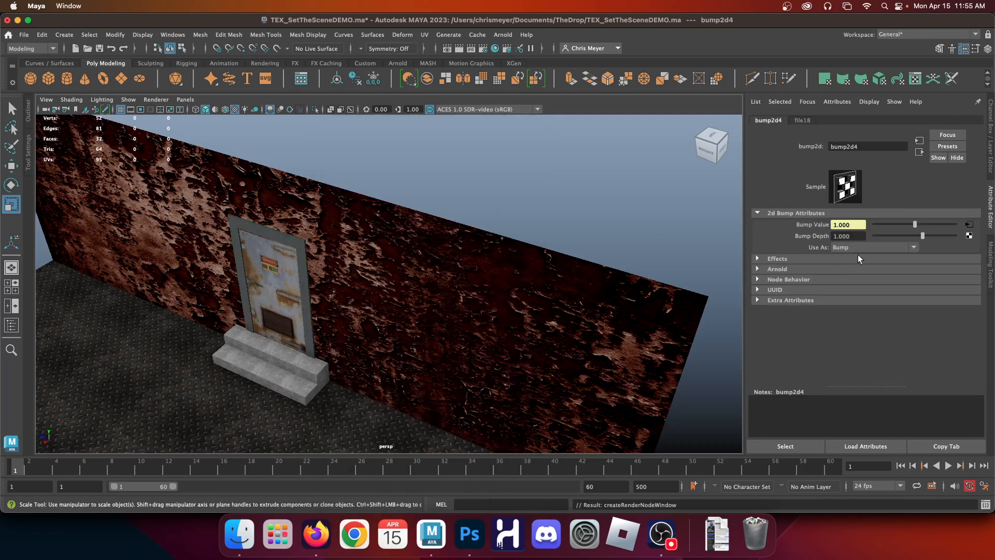
Load VID-MetalFrame copy-B.jpg from the Desktop as the frame's bump image and clear the selection
click(970, 226)
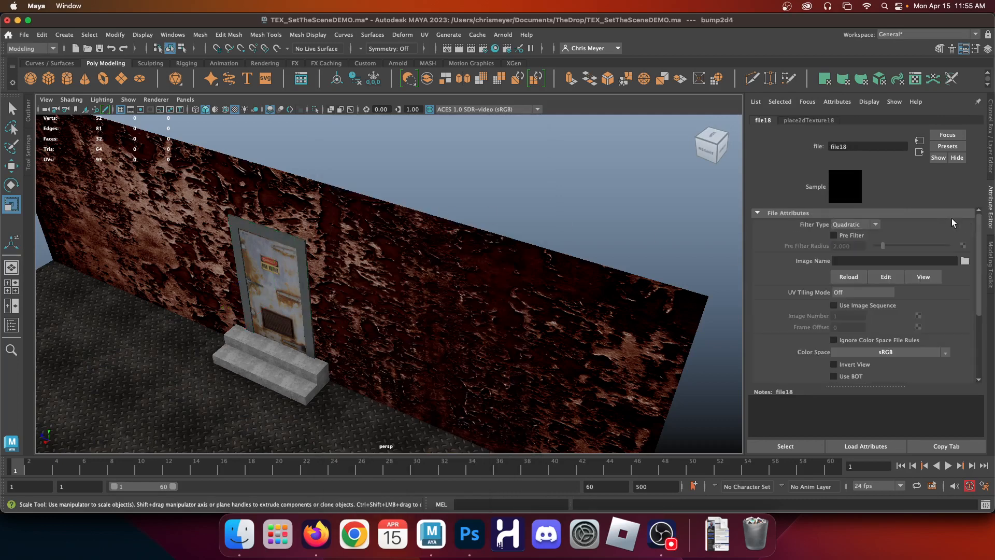
click(964, 264)
scroll(497, 193, down, 5)
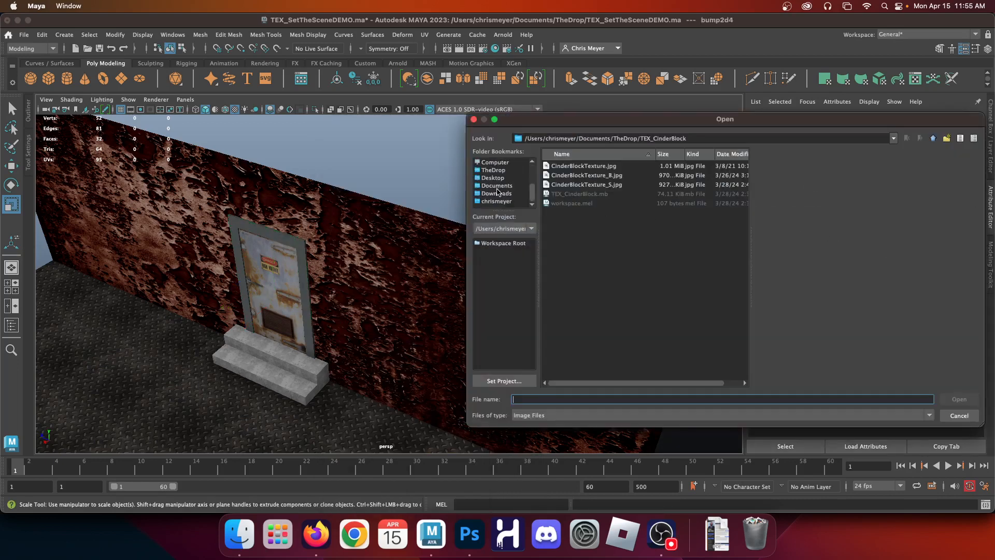
click(492, 178)
scroll(580, 223, down, 5)
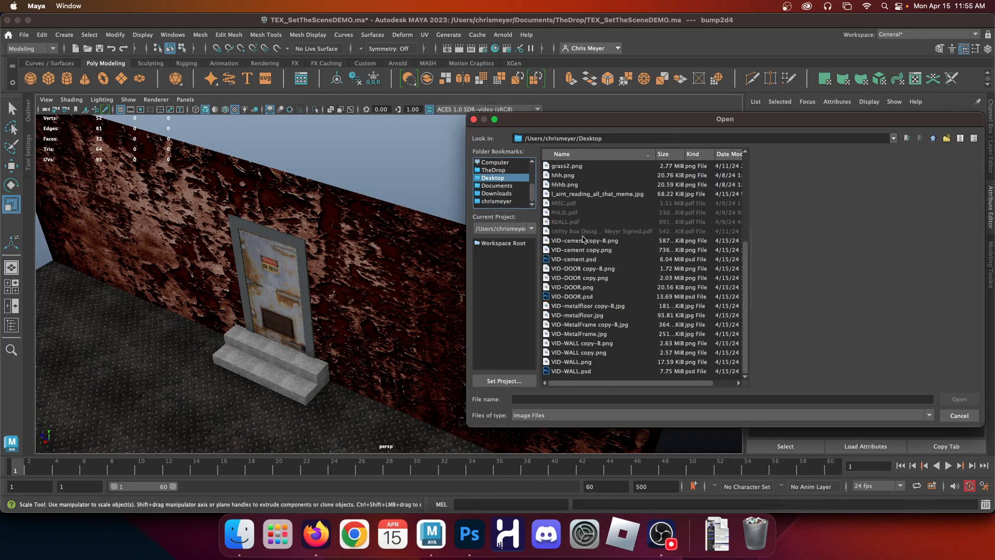
click(578, 306)
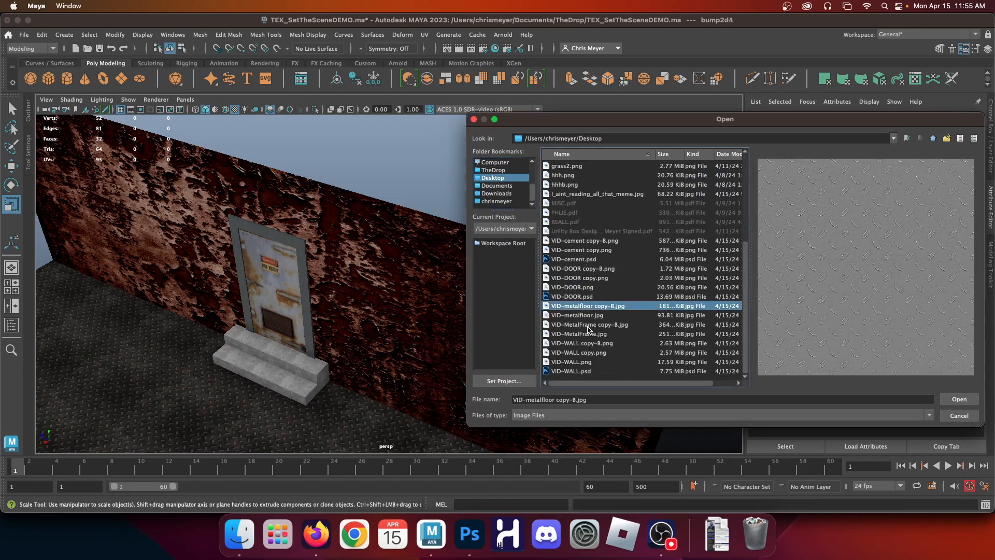
click(588, 325)
click(960, 399)
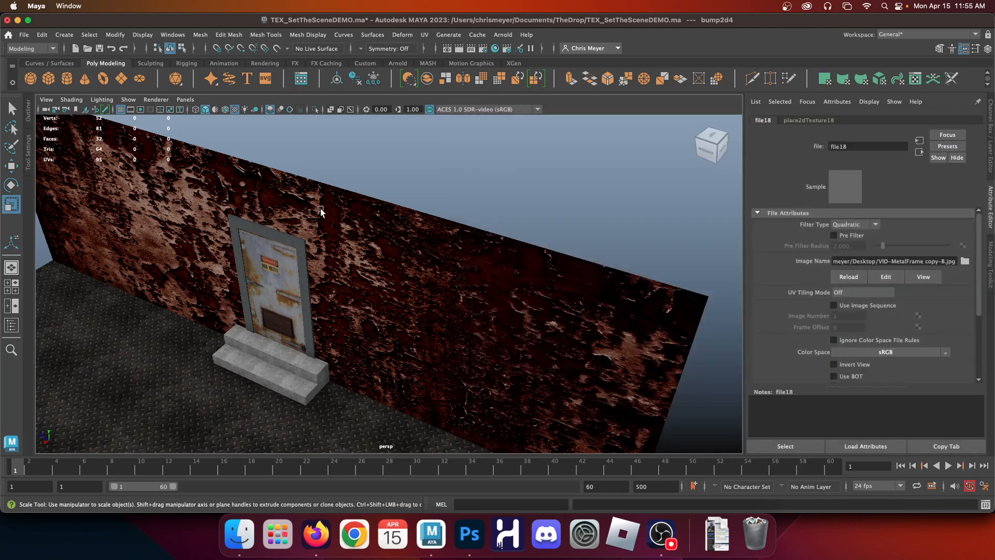
click(535, 162)
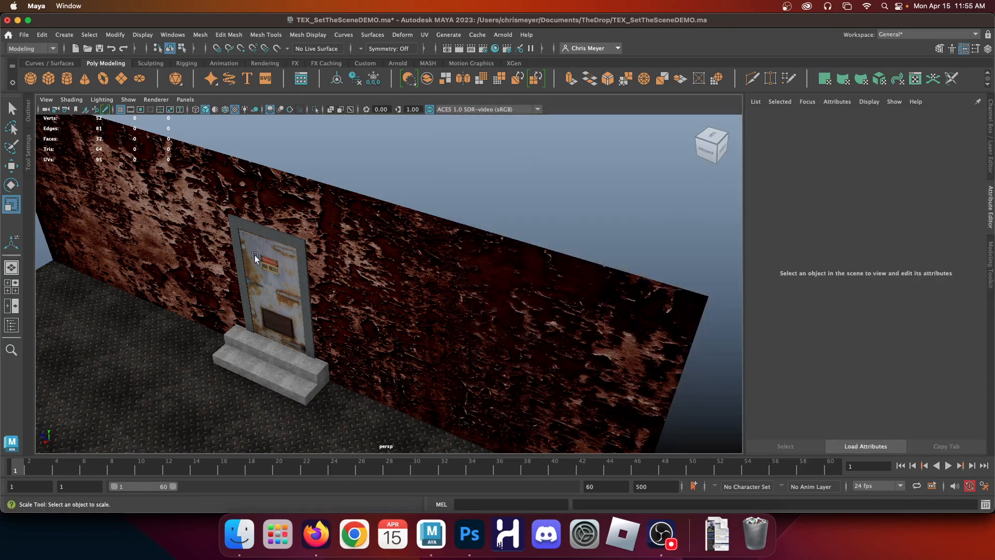
Inspect the door frame up close, select it and rename its blinn13 material to TRIM
alt+right_drag(259, 223, 497, 363)
alt+middle_drag(200, 266, 297, 240)
alt+right_drag(298, 240, 298, 280)
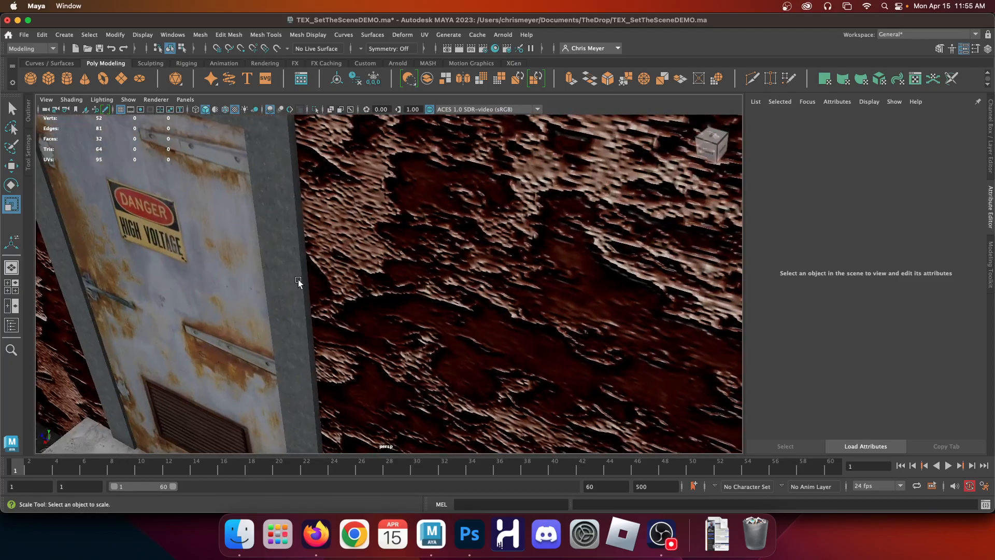
alt+drag(298, 282, 356, 251)
click(355, 250)
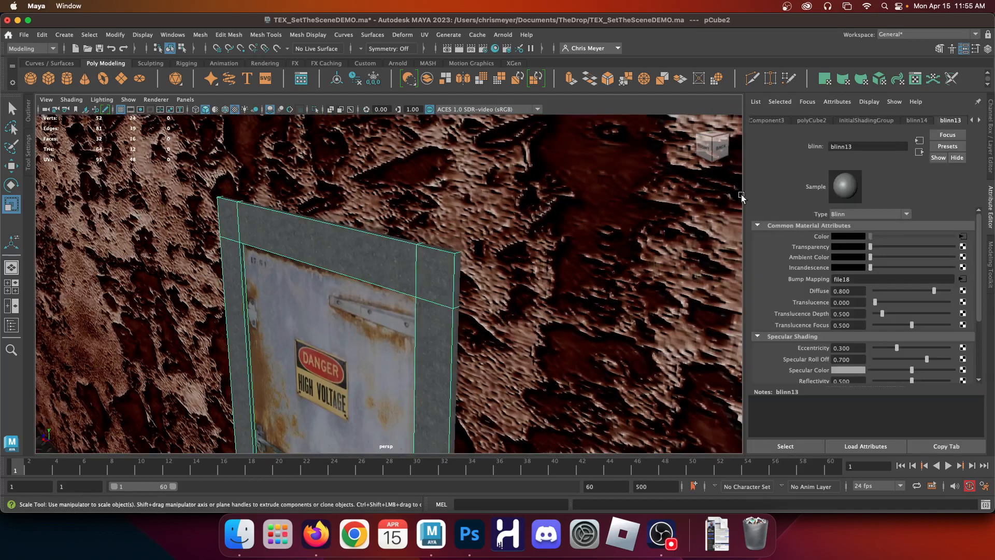
double_click(886, 146)
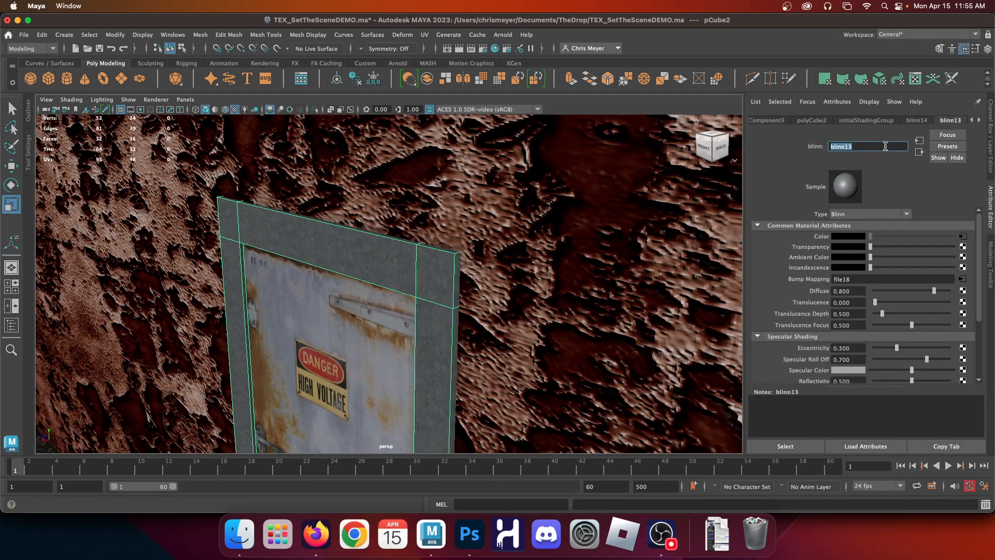
text(TRIM)
key(Return)
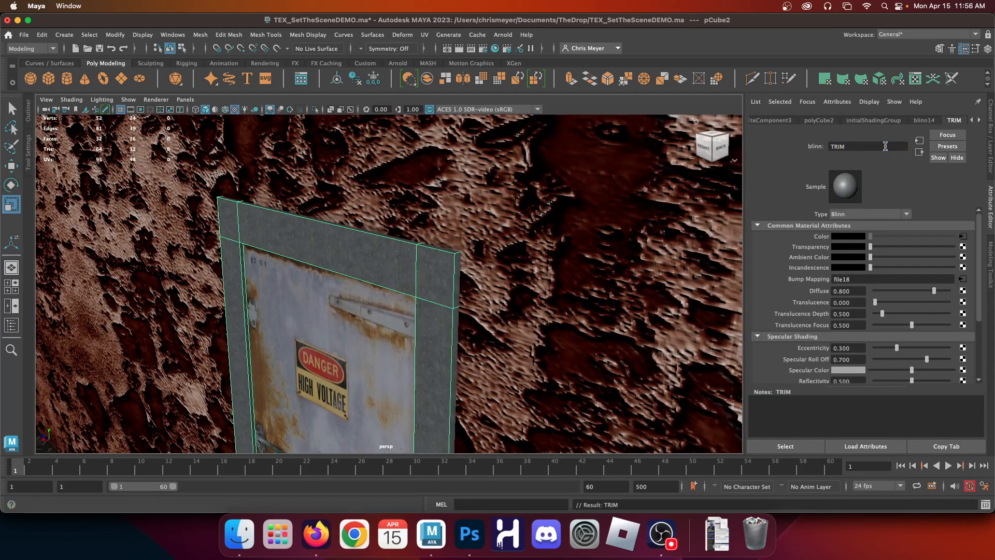
Rename the door's blinn14 material to DOOOR
click(924, 120)
double_click(867, 148)
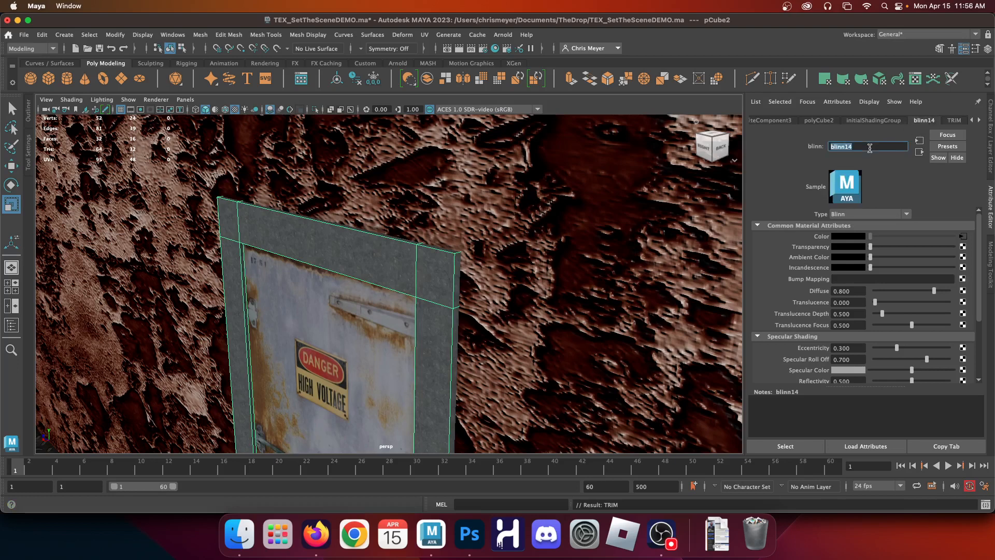
text(DOOOR)
key(Return)
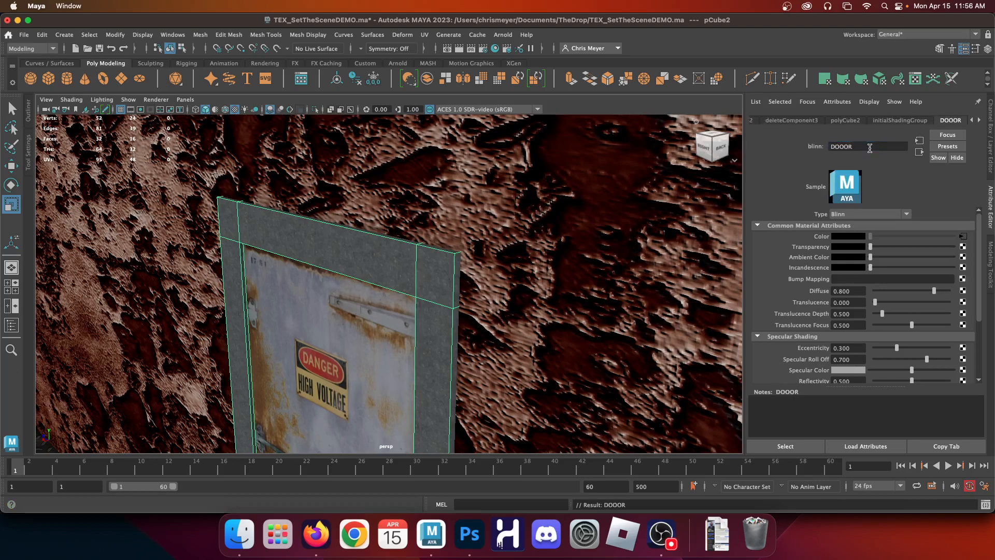
Connect a File texture to the DOOOR material's bump mapping and load VID-DOOR copy-B.png from the Desktop into it
click(963, 279)
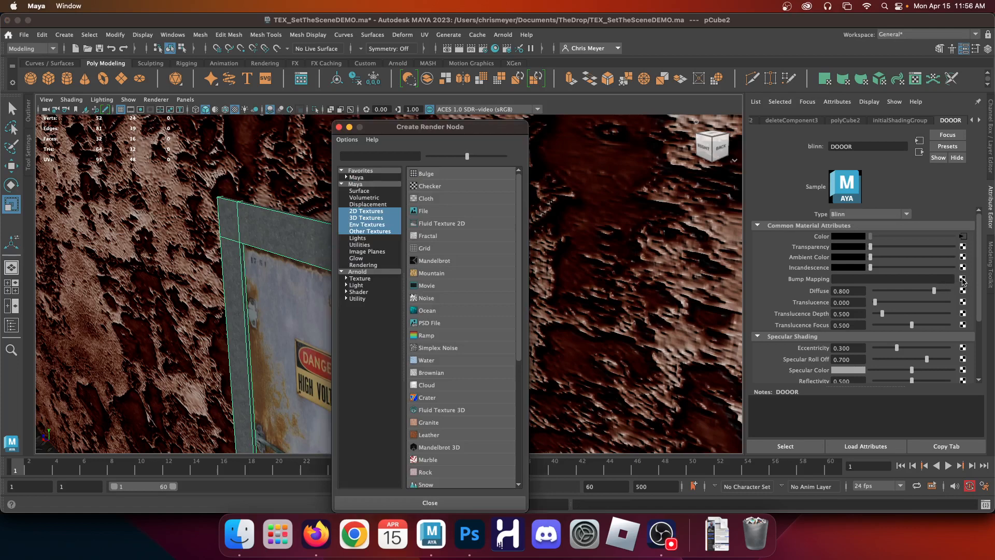
click(467, 212)
click(967, 226)
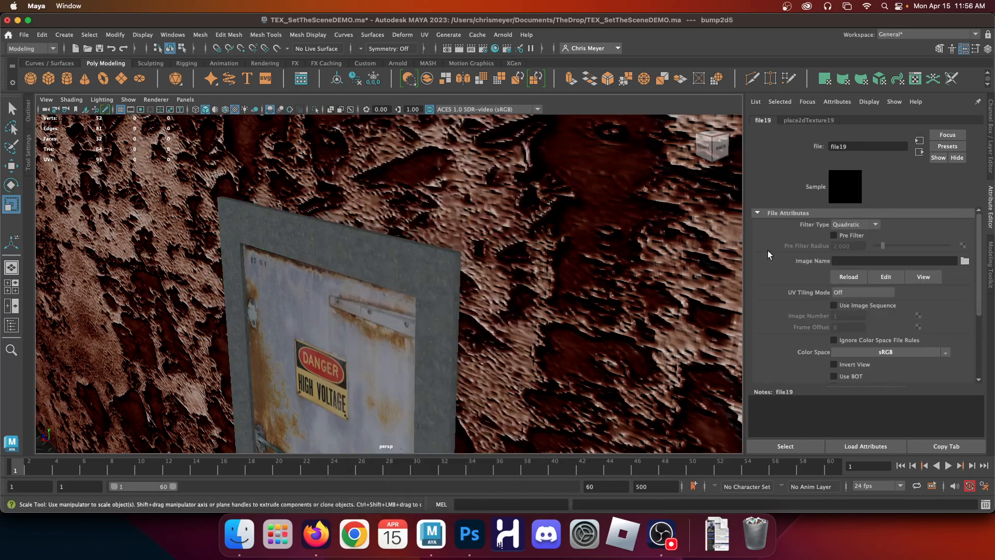
click(964, 261)
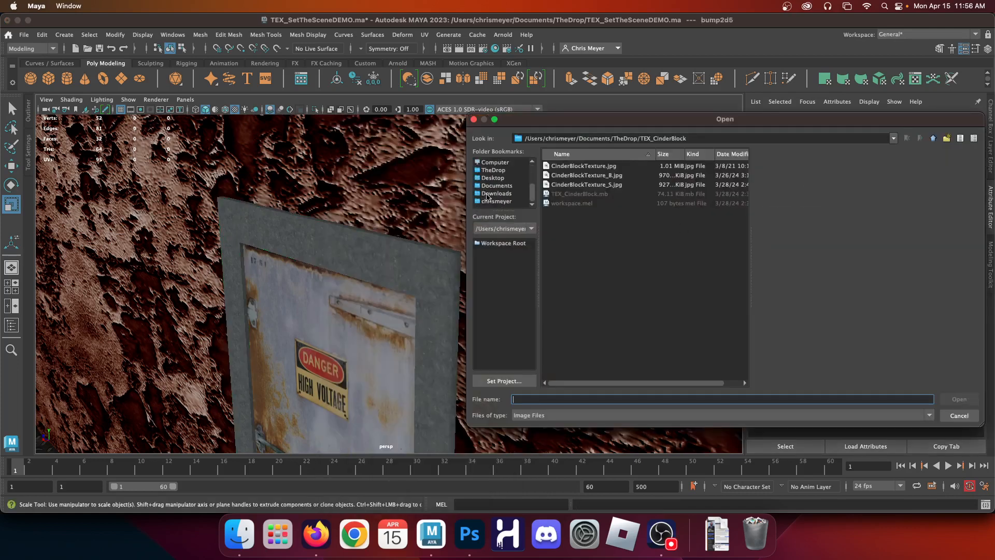
click(493, 178)
scroll(571, 218, down, 10)
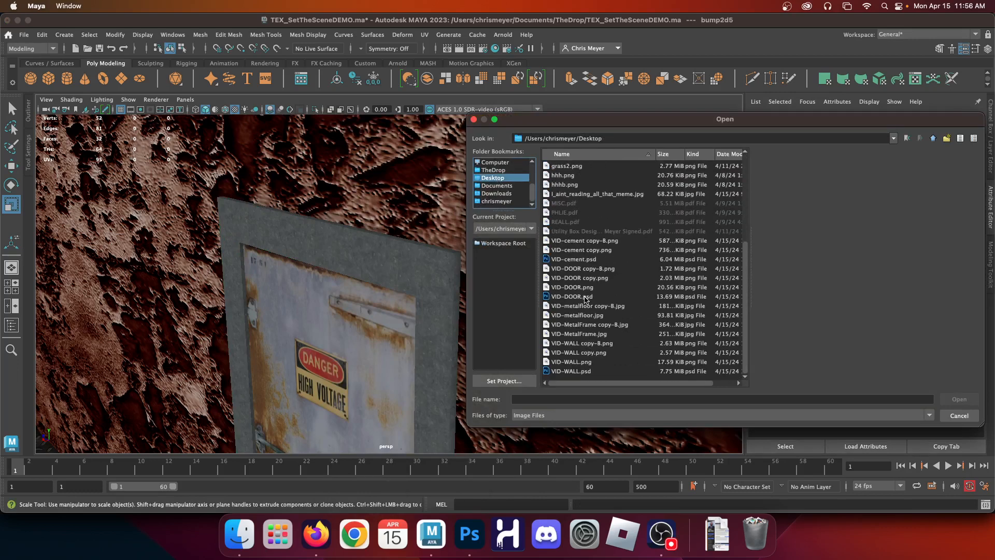
double_click(600, 269)
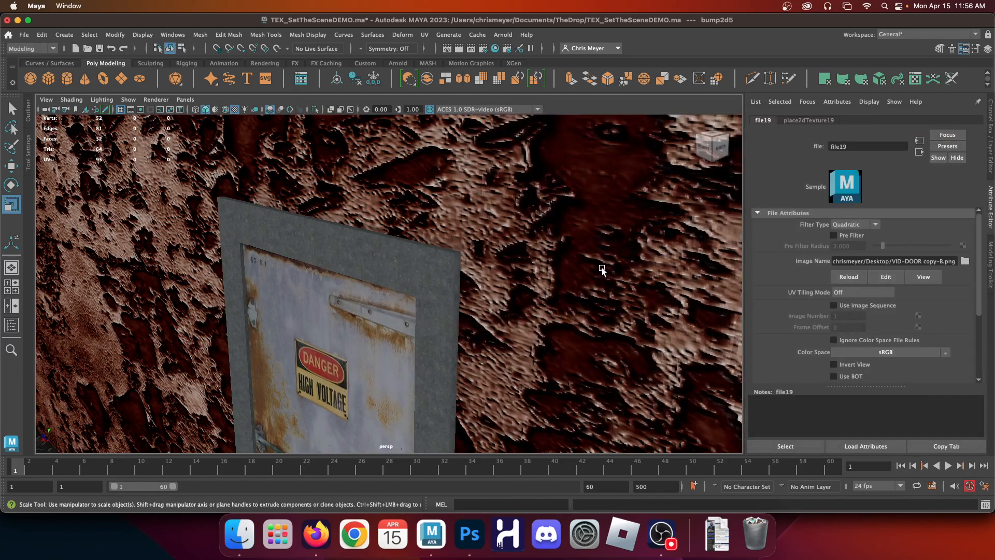
Examine the bump-mapped door, floor, steps and wall from several viewpoints, checking the floor and cement materials
mouse_move(402, 303)
alt+mouse_down()
mouse_move(430, 358)
mouse_move(455, 325)
mouse_move(378, 349)
mouse_move(381, 307)
mouse_move(385, 356)
mouse_move(435, 351)
mouse_move(418, 278)
mouse_move(430, 290)
mouse_move(493, 298)
mouse_move(446, 306)
mouse_move(531, 304)
mouse_move(509, 331)
mouse_move(392, 317)
mouse_move(411, 289)
alt+mouse_up()
alt+right_drag(411, 289, 275, 240)
alt+drag(275, 240, 371, 355)
click(370, 353)
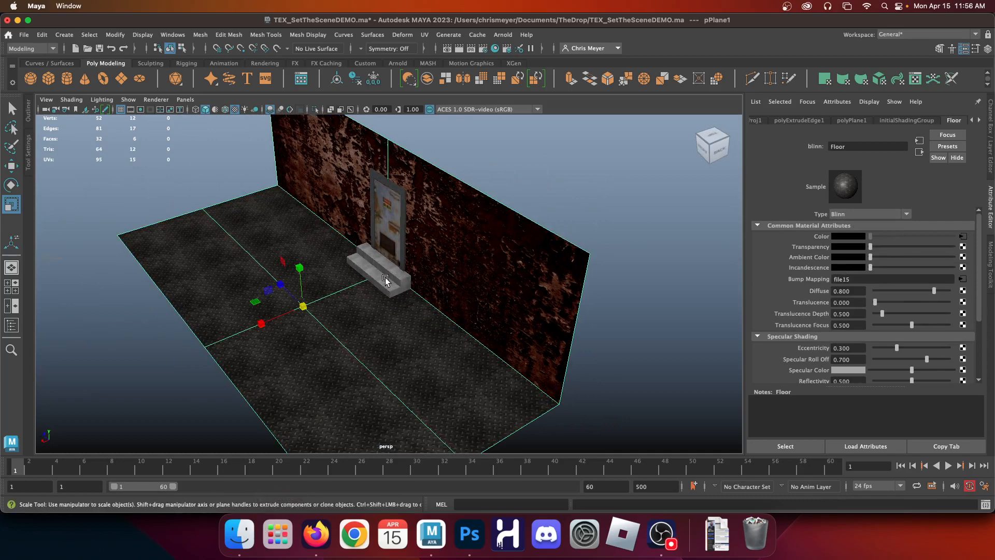
click(399, 272)
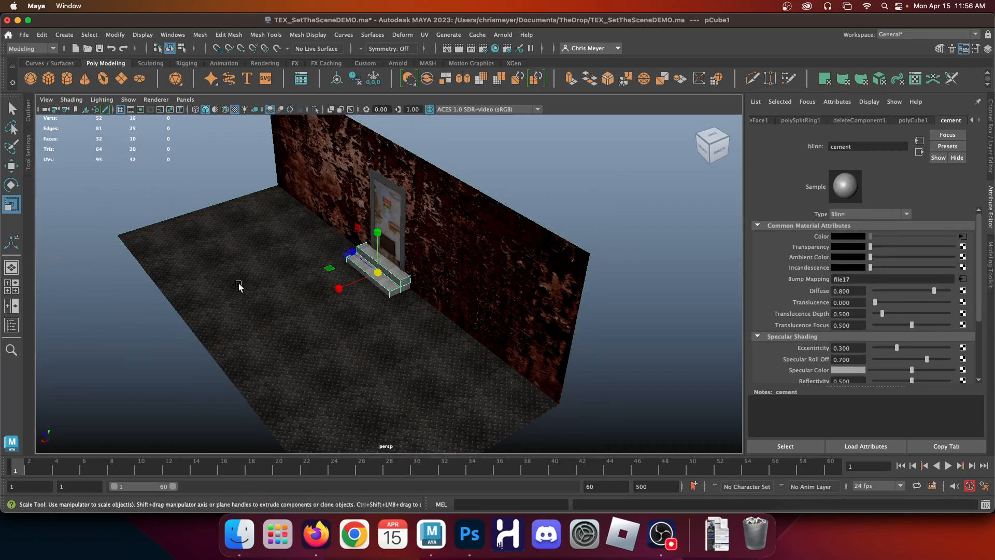
click(185, 177)
alt+drag(184, 178, 321, 300)
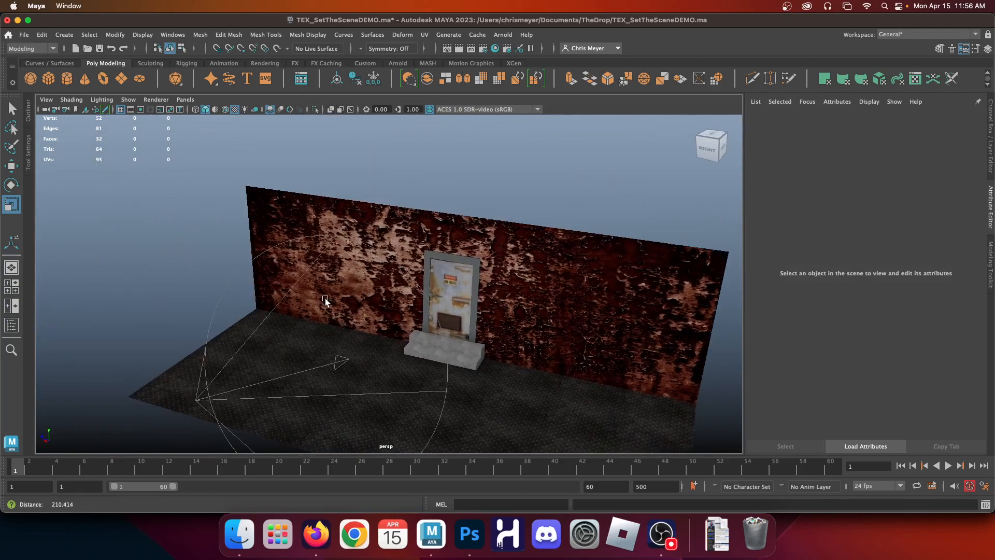
Open the selected Desktop textures VID-DOOR copy.png, VID-MetalFrame.jpg, VID-cement copy.png, VID-metalfloor.jpg and VID-WALL copy.png in Photoshop
alt+right_drag(321, 300, 362, 392)
key(f)
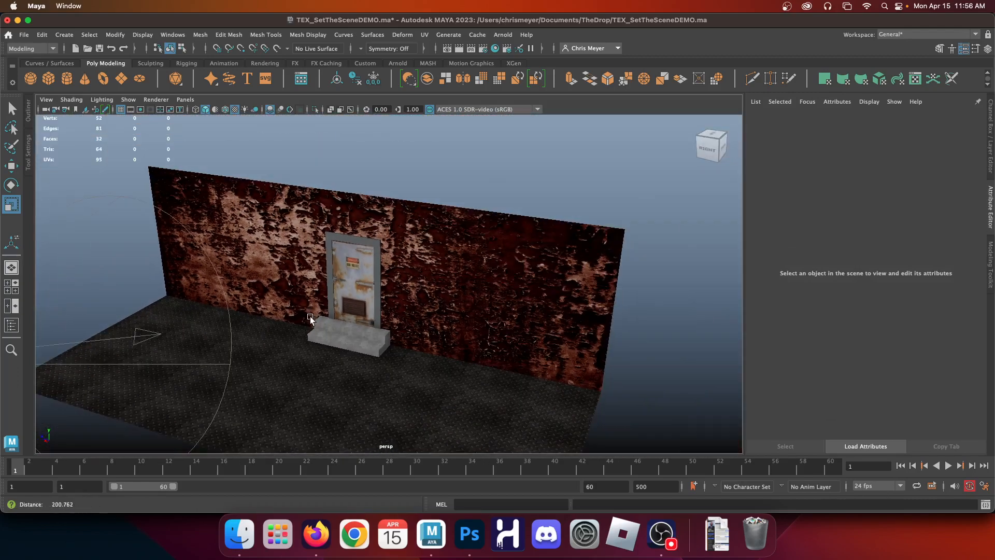
alt+drag(466, 321, 345, 450)
click(239, 534)
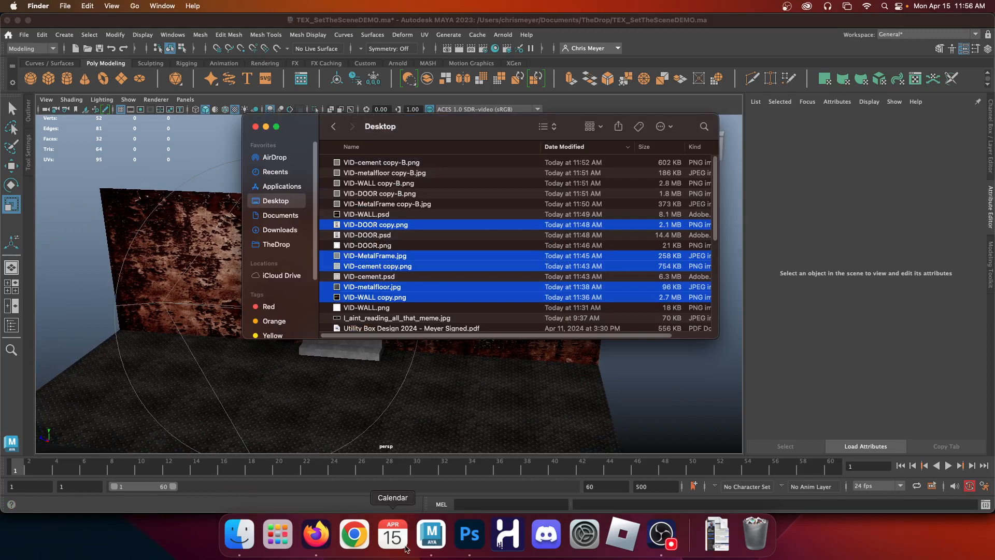
click(470, 534)
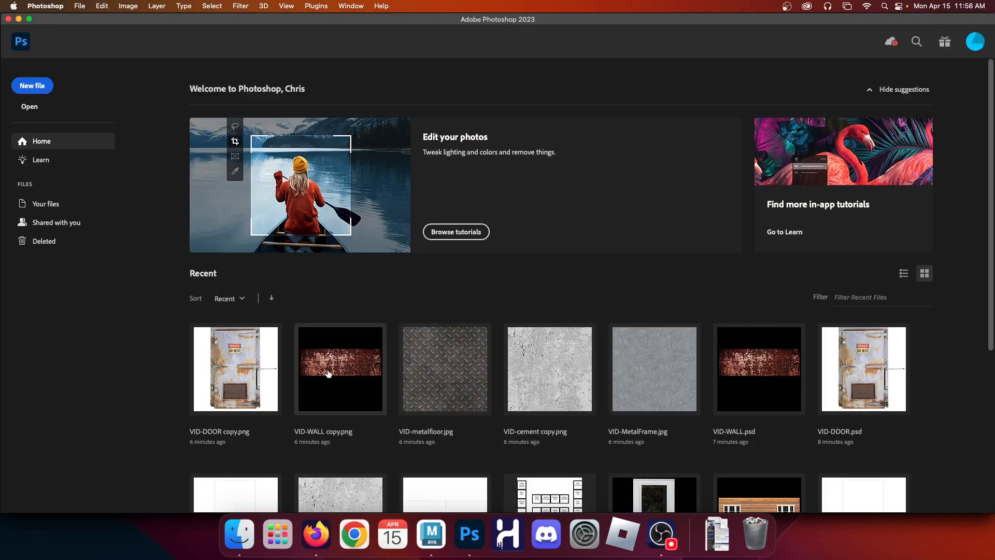
click(239, 534)
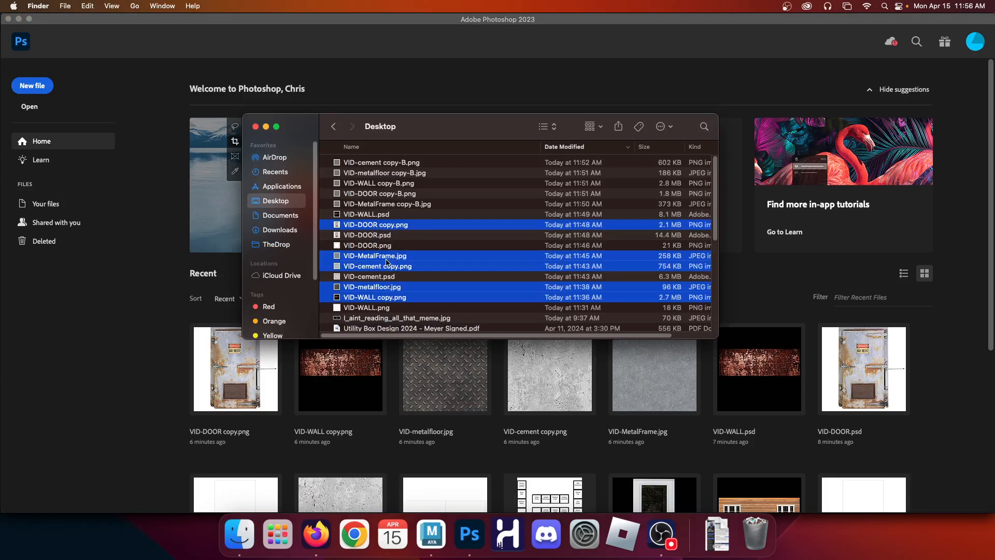
drag(384, 261, 469, 534)
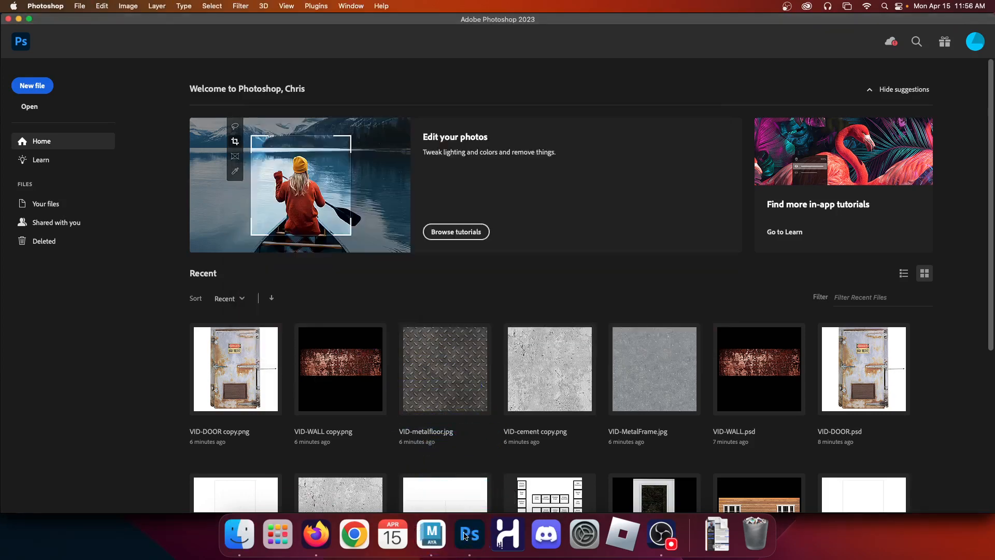
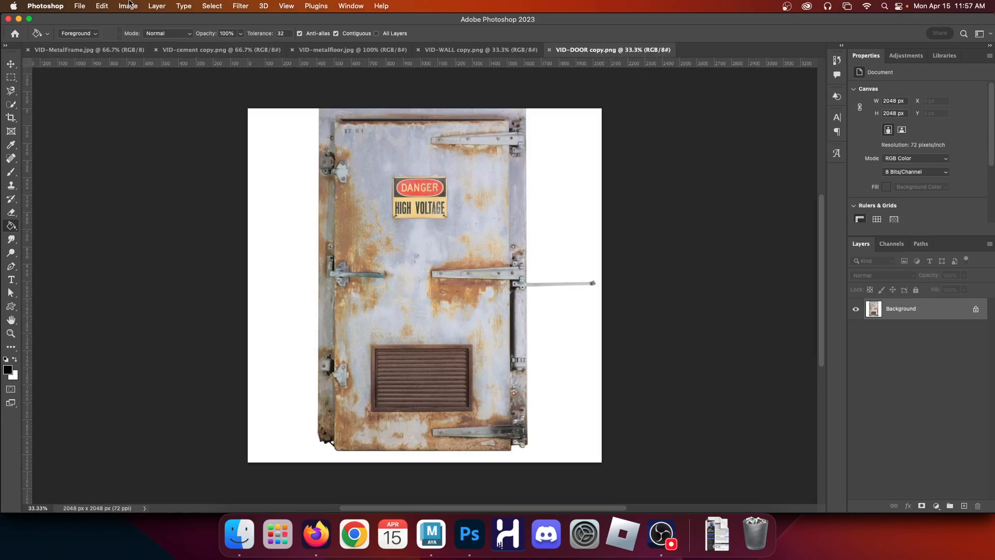
Desaturate the VID-DOOR copy.png image
click(130, 4)
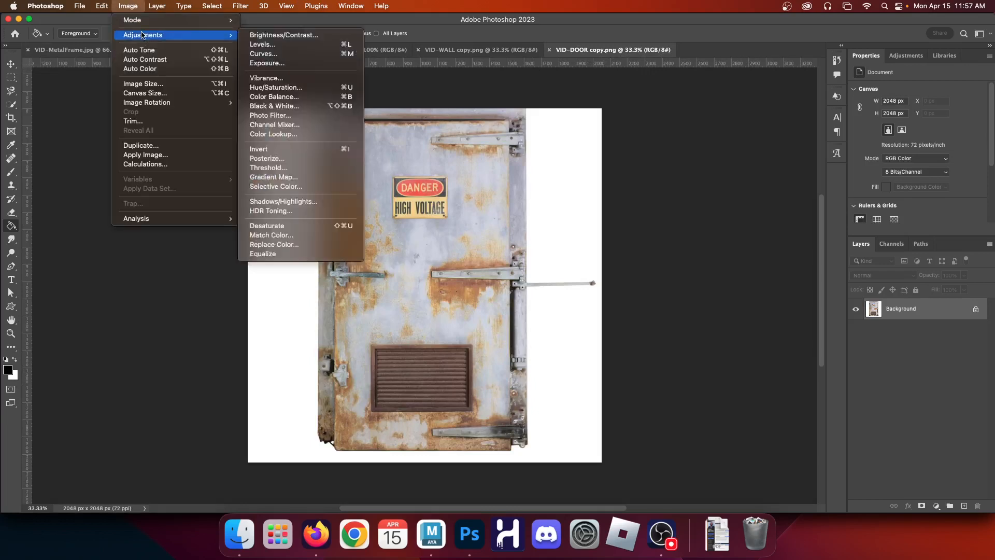
mouse_move(143, 35)
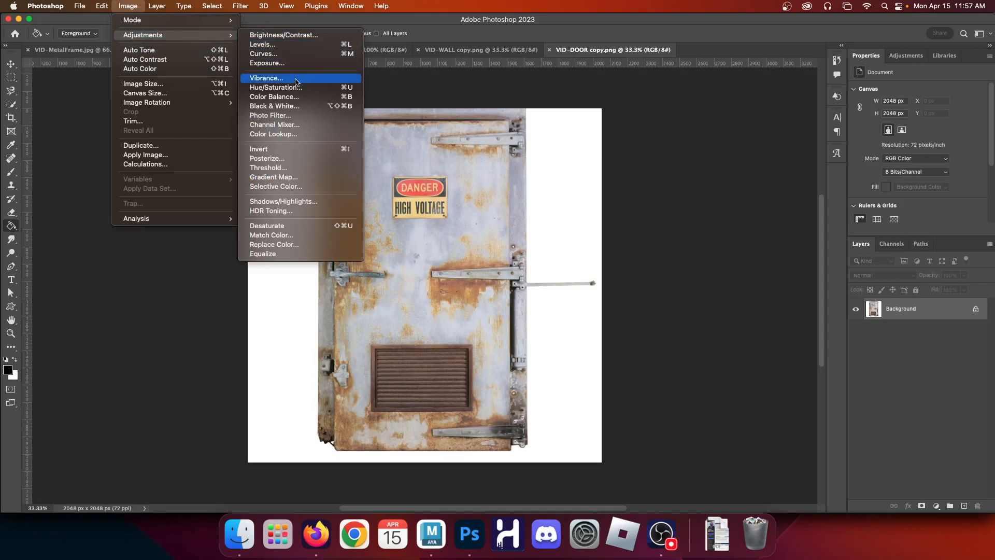
click(290, 227)
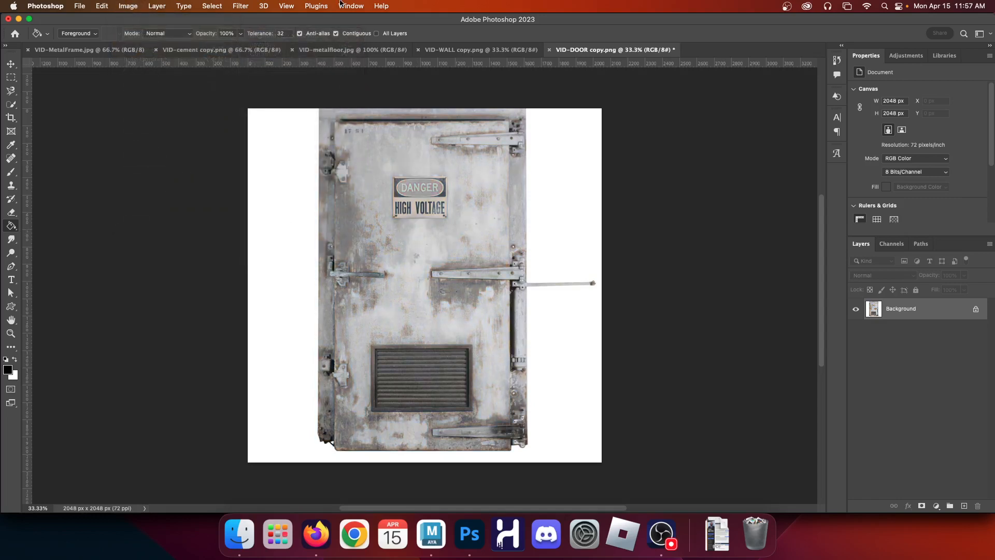
Darken the desaturated door image with Levels, setting input shadows to 102, midtones to 0.17 and highlights to 221
click(128, 6)
mouse_move(148, 38)
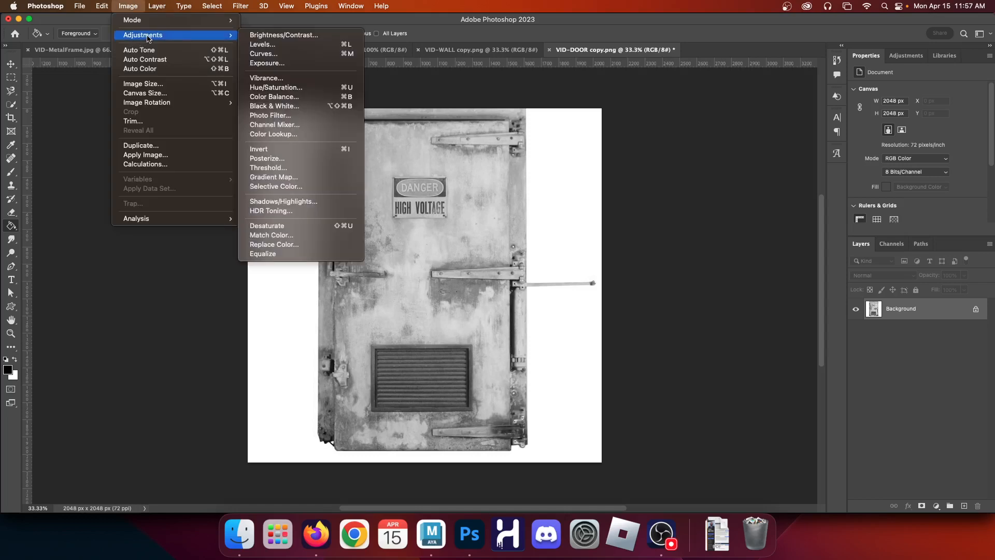
click(336, 44)
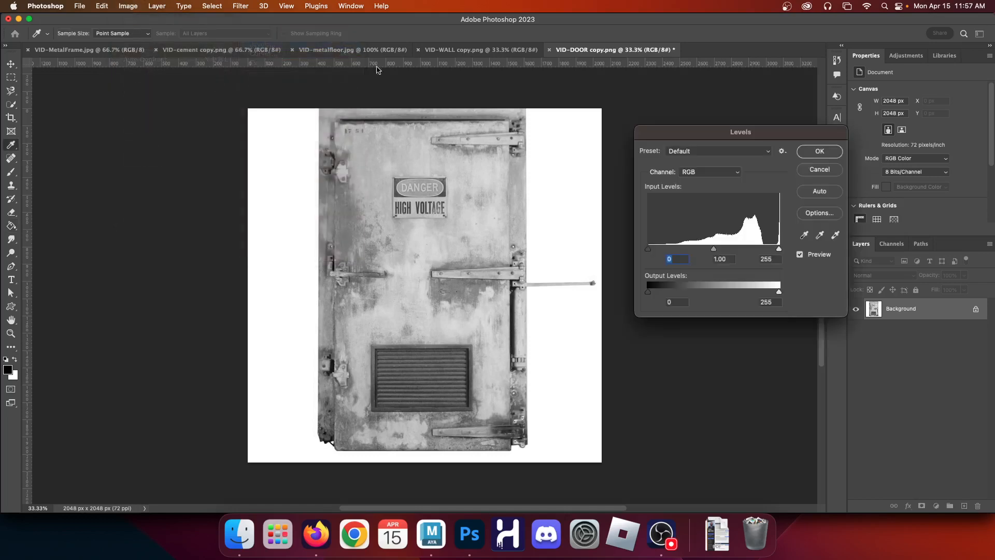
drag(748, 131, 728, 124)
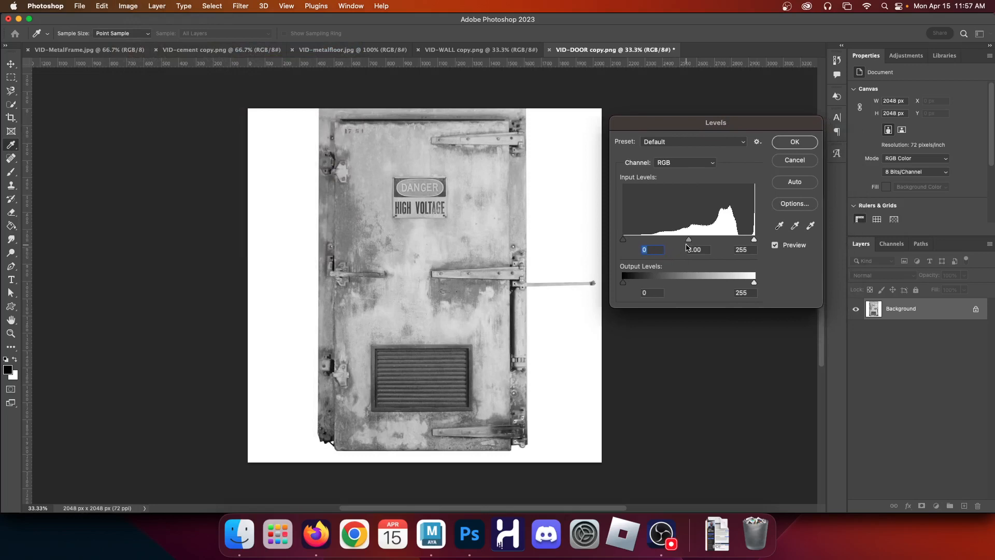
drag(688, 241, 743, 240)
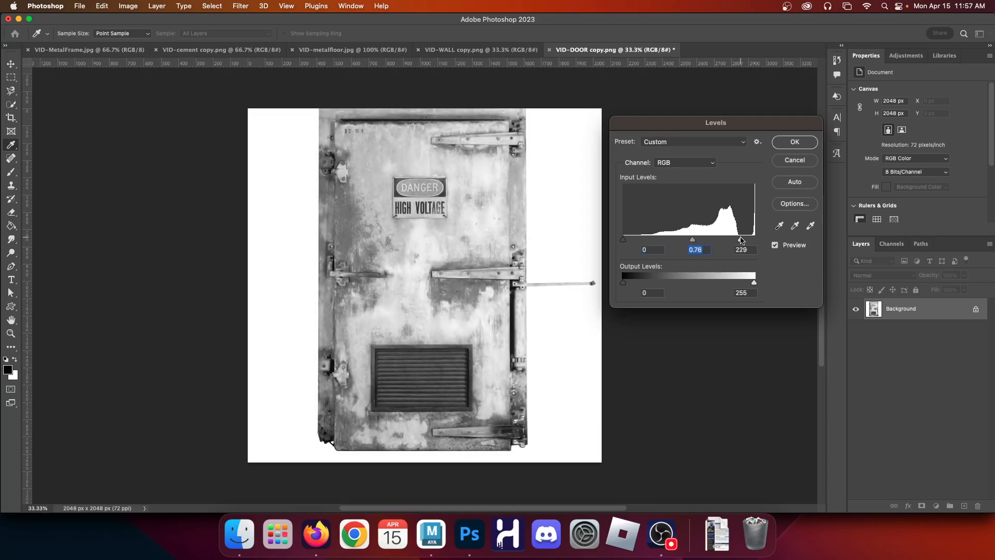
click(740, 240)
drag(741, 240, 737, 240)
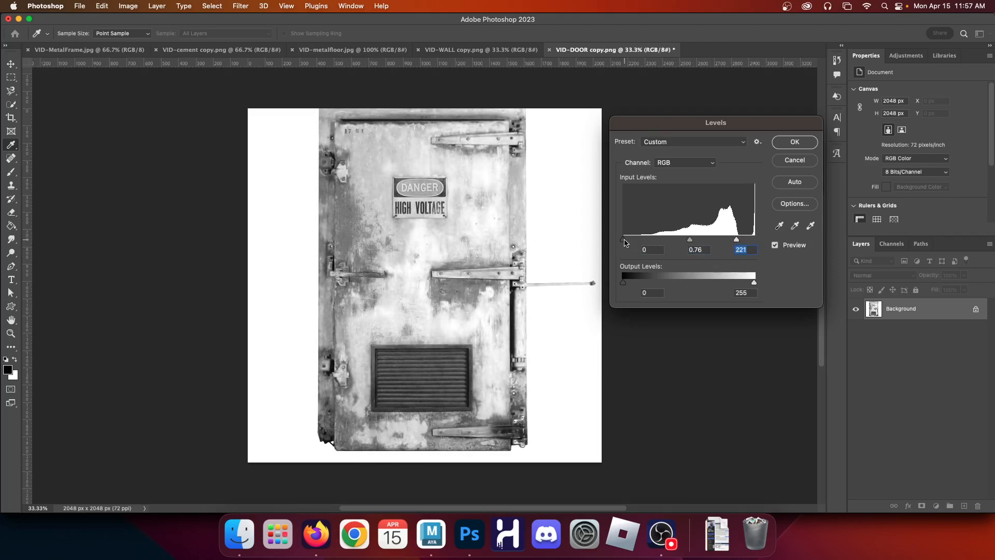
drag(623, 240, 670, 242)
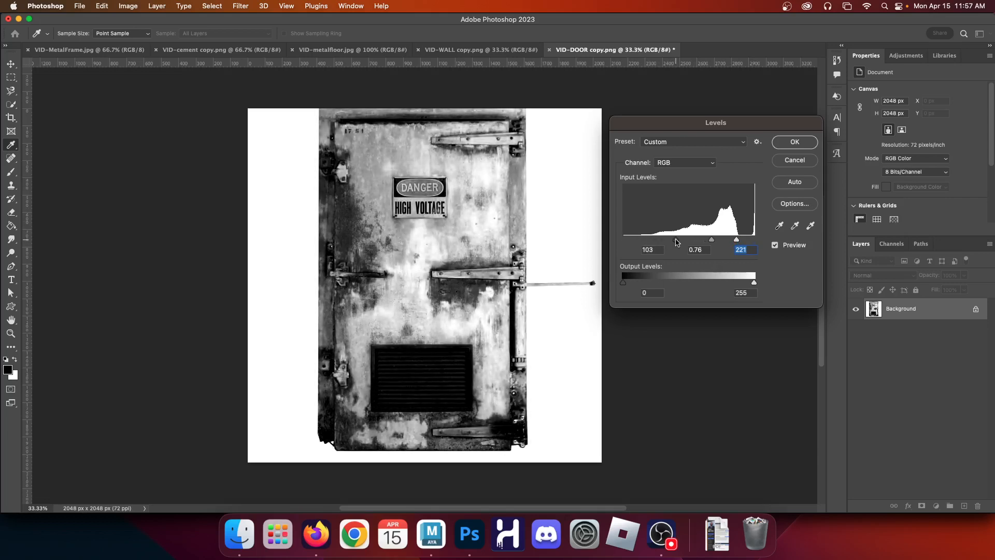
click(676, 241)
drag(712, 242, 730, 243)
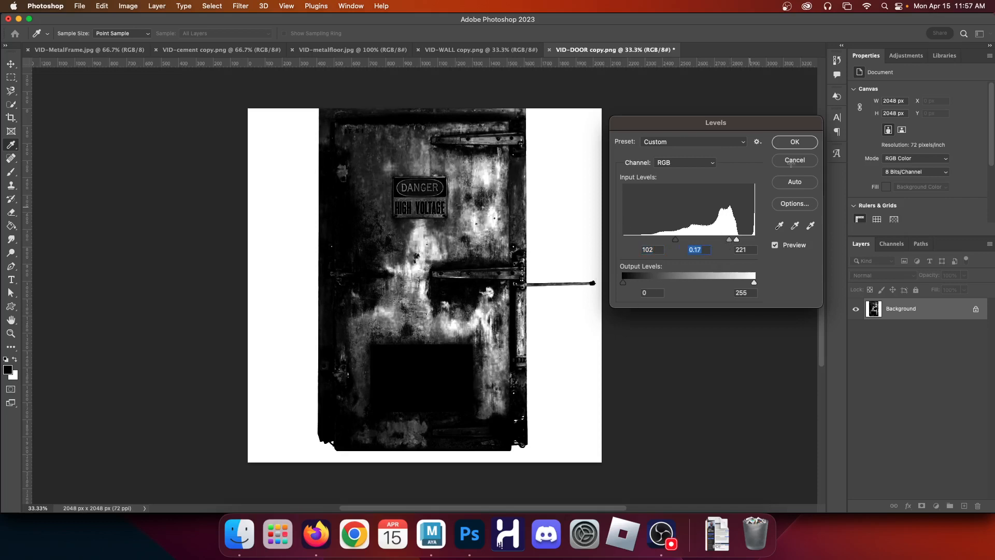
click(795, 141)
key(g)
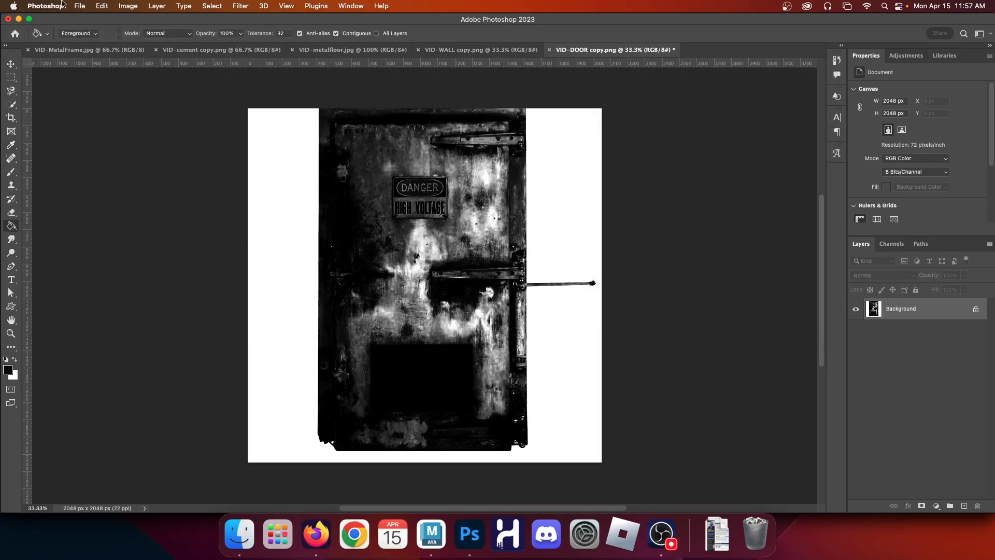
Save a PNG copy of the door image to the Desktop as VID-DOOR copy-S.png with default options, and close the door document
click(80, 5)
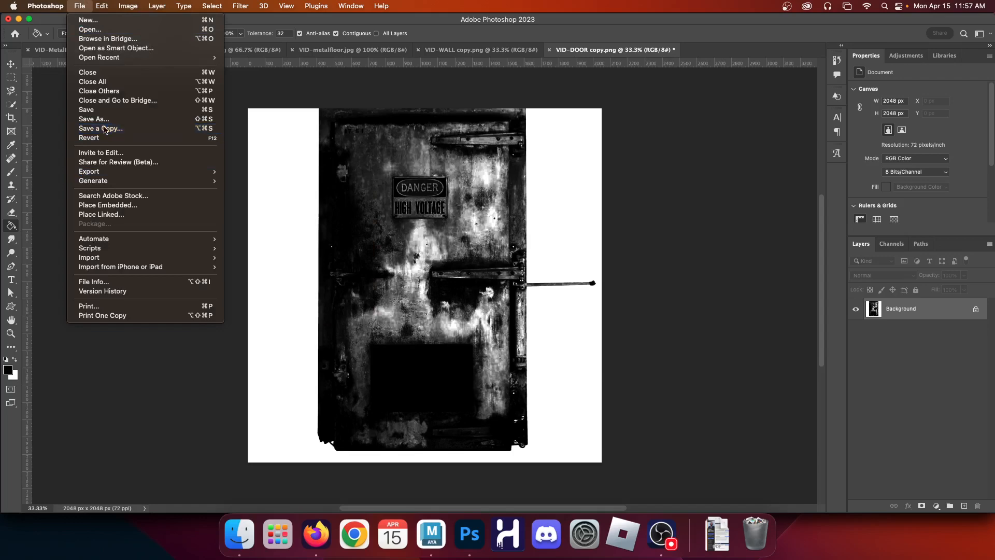
click(104, 129)
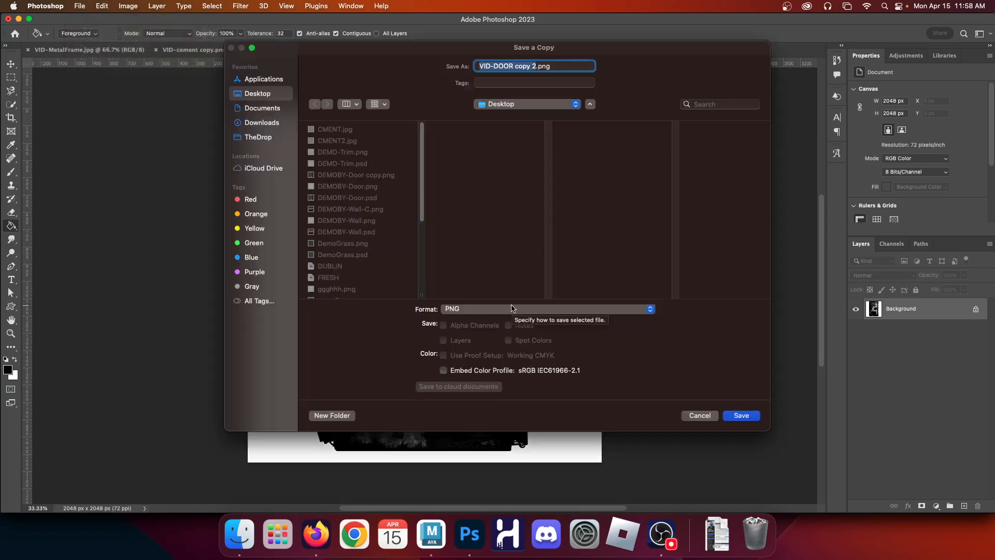
key(Right)
key(BackSpace)
key(BackSpace)
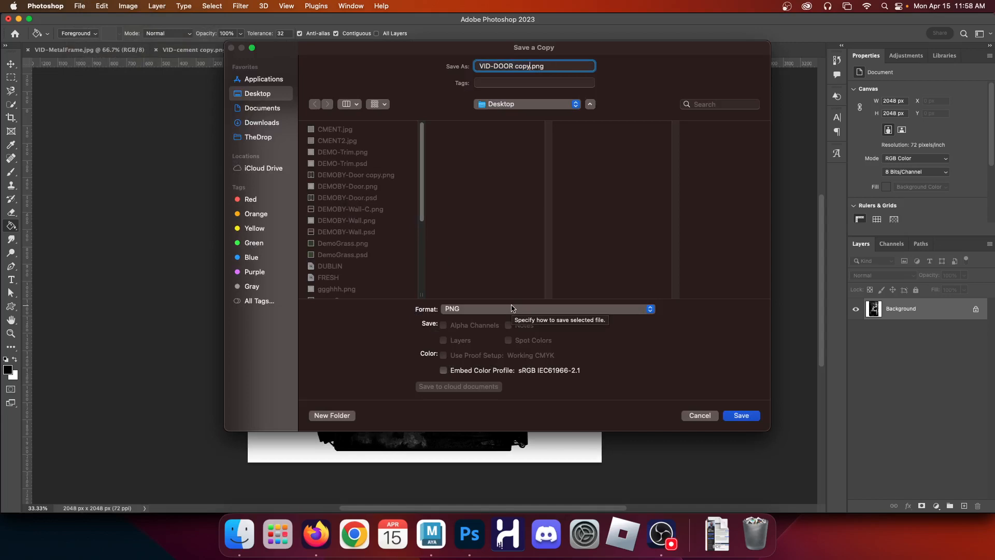
text(-S)
key(Return)
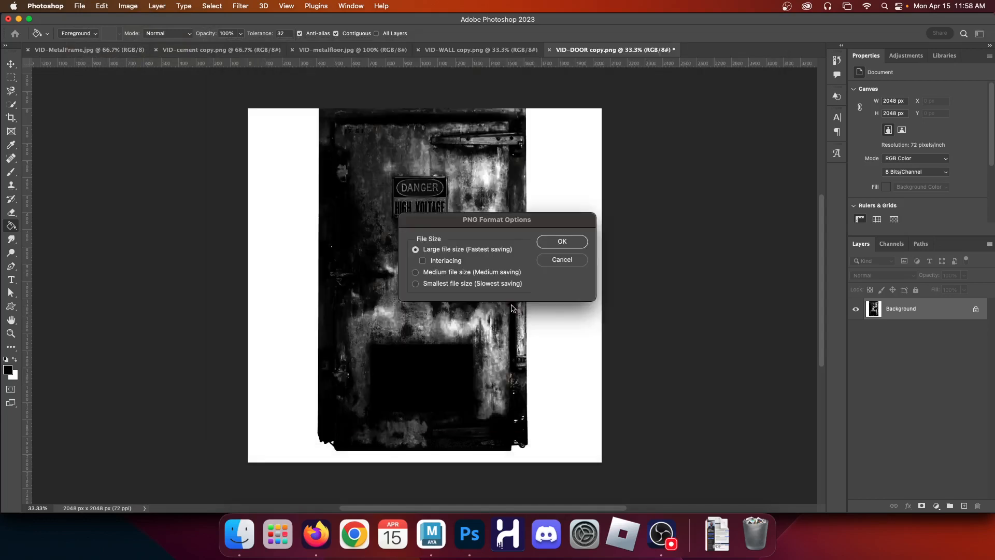
key(Return)
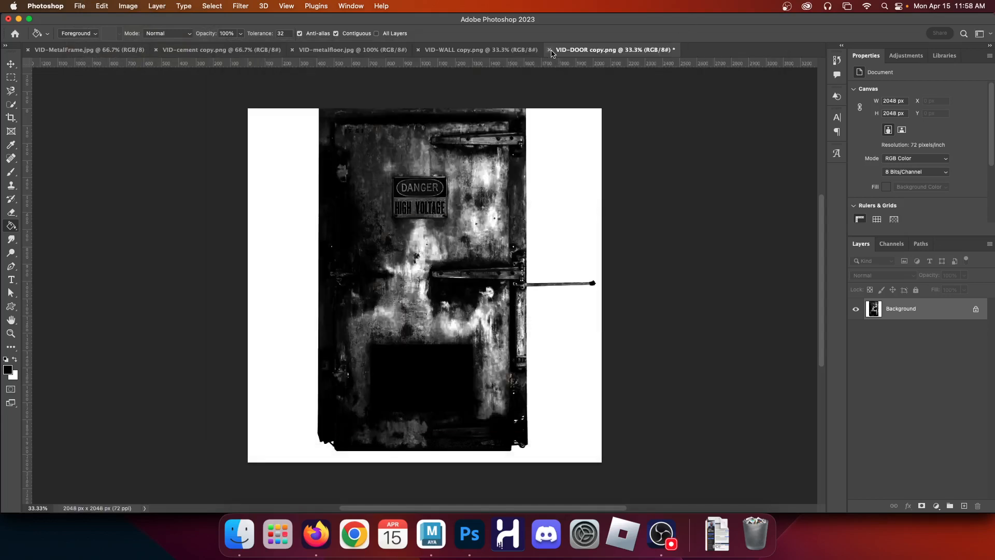
click(550, 50)
click(493, 212)
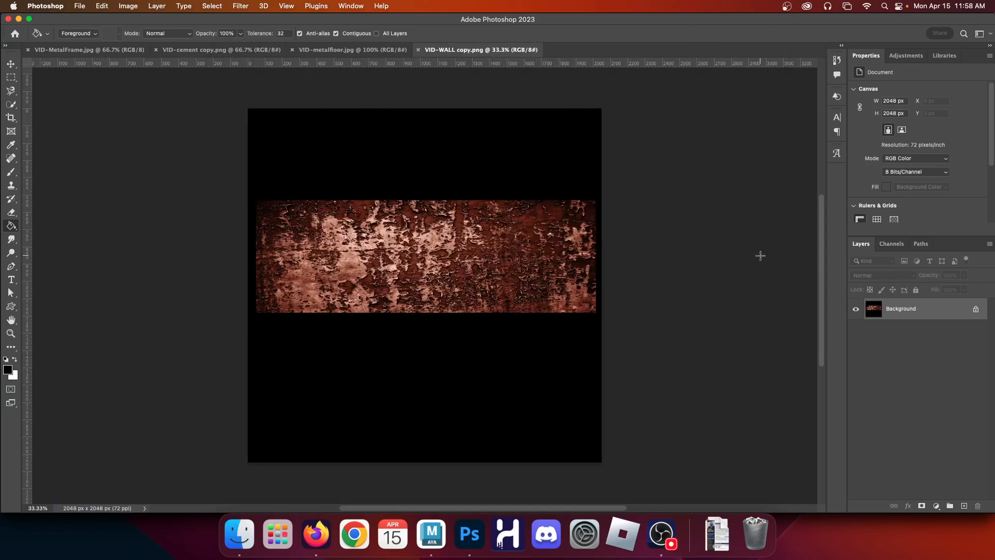
Desaturate the VID-WALL copy.png image
click(128, 5)
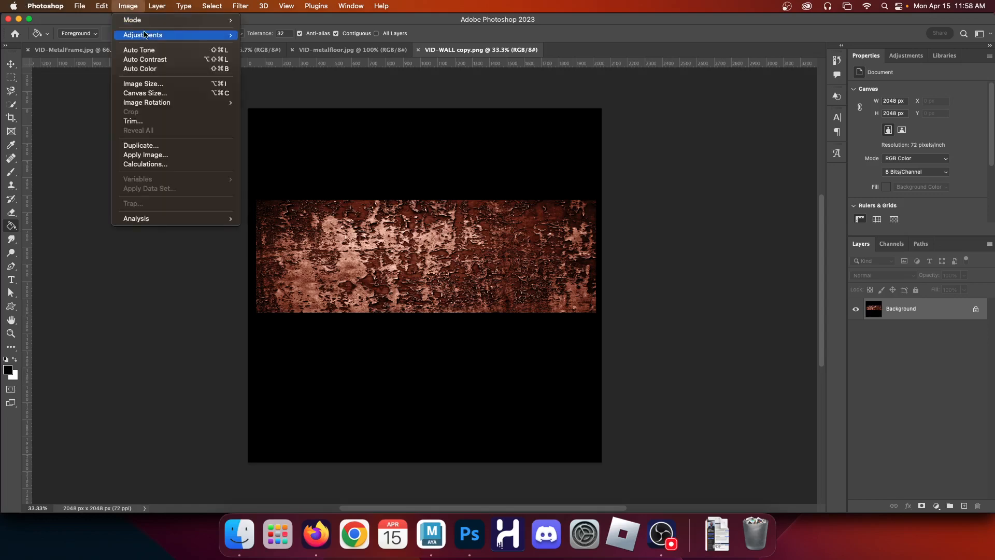
mouse_move(156, 35)
click(284, 225)
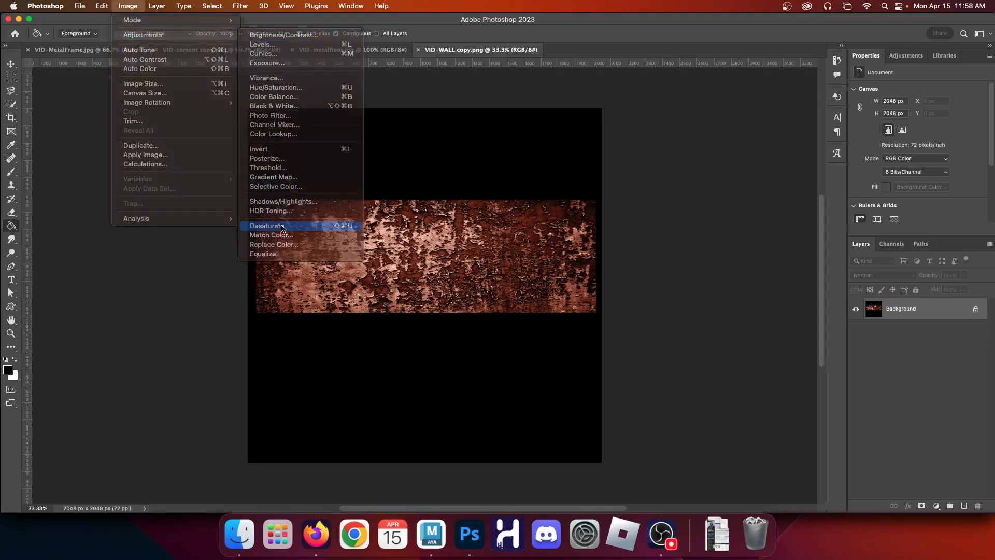
Darken the desaturated wall image with Levels, setting input shadows to 6, midtones to about 0.17 and highlights to about 250
click(128, 6)
mouse_move(156, 35)
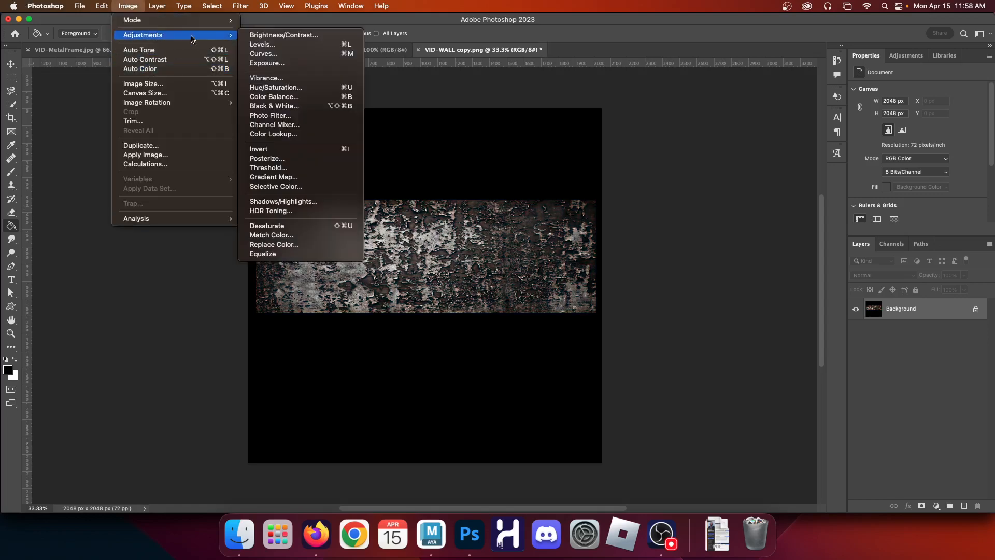
click(309, 45)
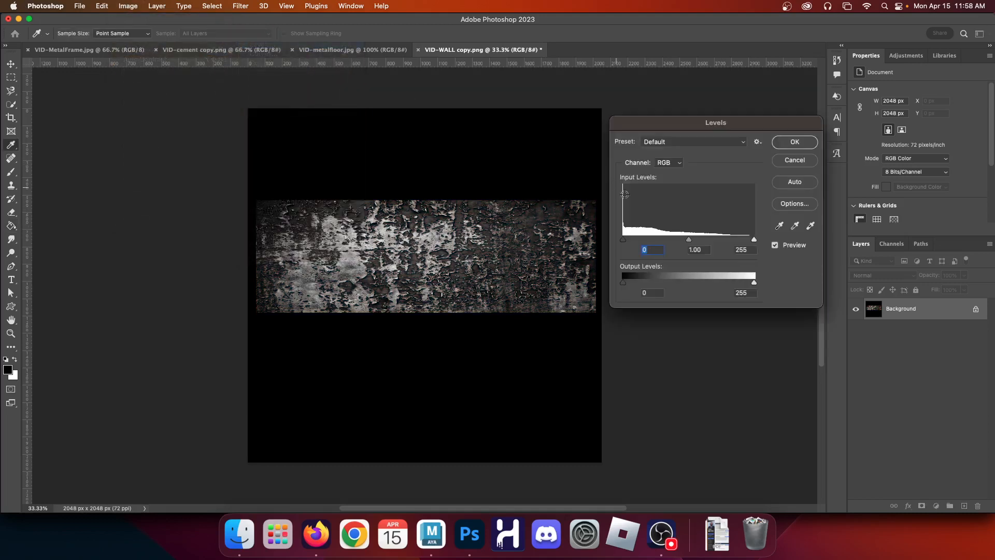
drag(754, 240, 731, 240)
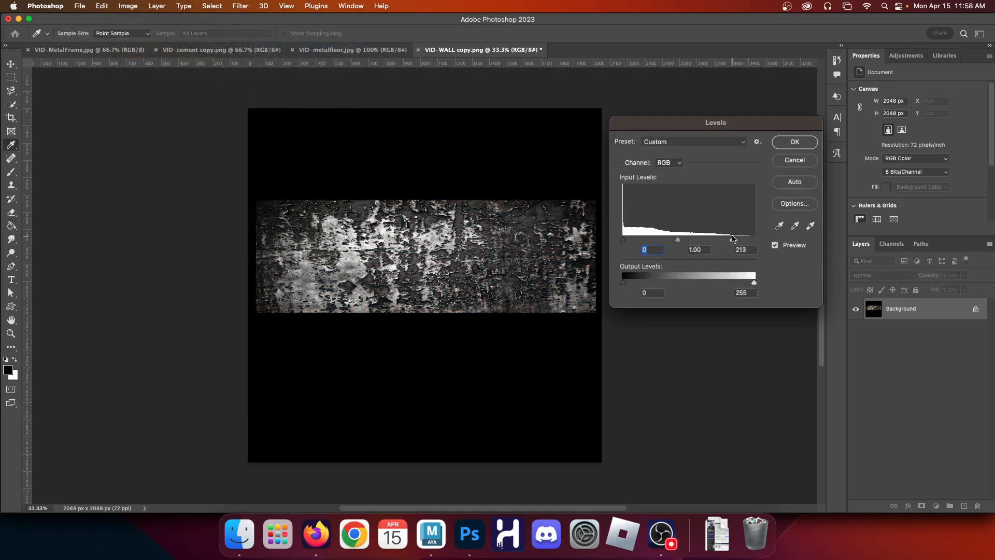
drag(623, 240, 625, 239)
drag(679, 239, 724, 244)
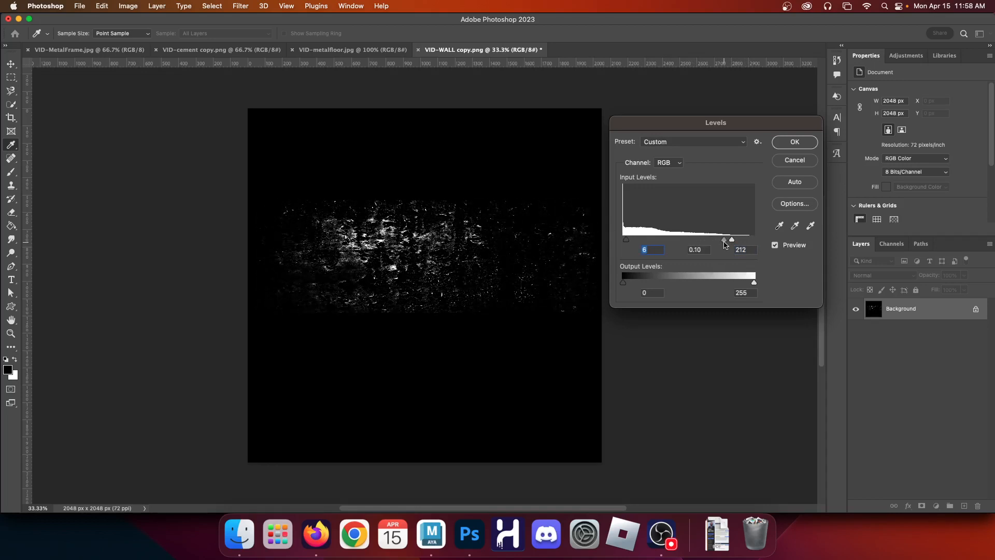
key(Tab)
drag(734, 242, 753, 241)
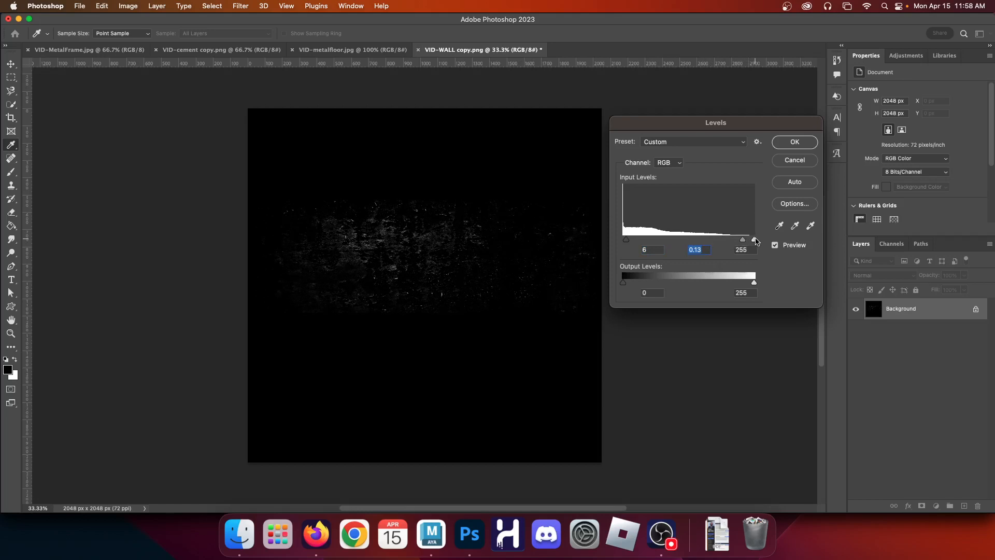
key(Tab)
drag(740, 241, 738, 241)
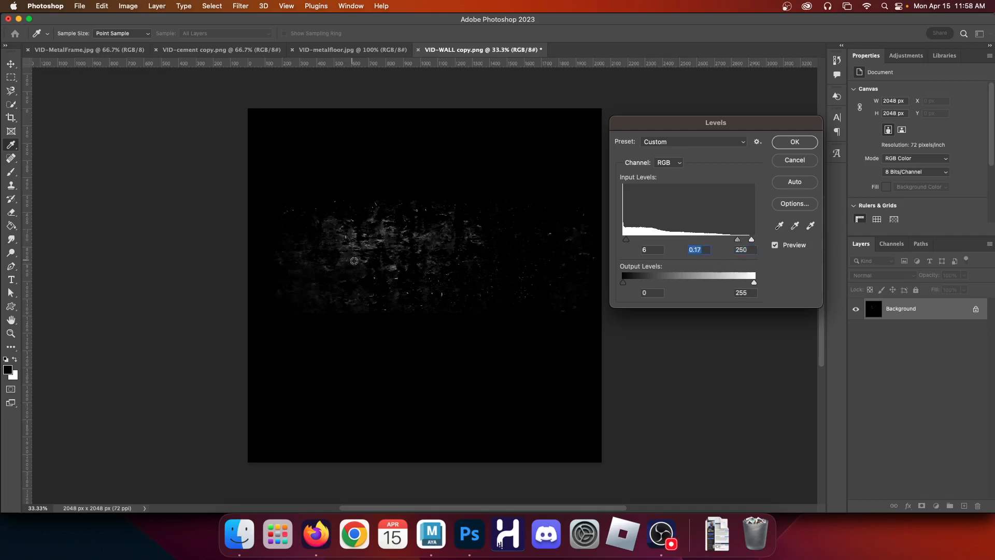
click(785, 148)
Save a PNG copy of the wall image to the Desktop as VID-WALL copy-S.png
click(80, 6)
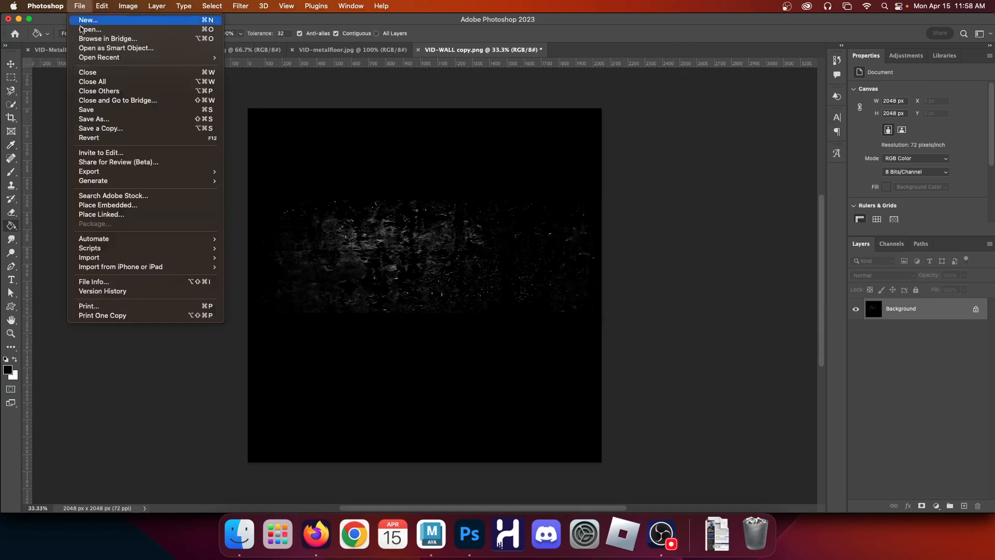
click(104, 128)
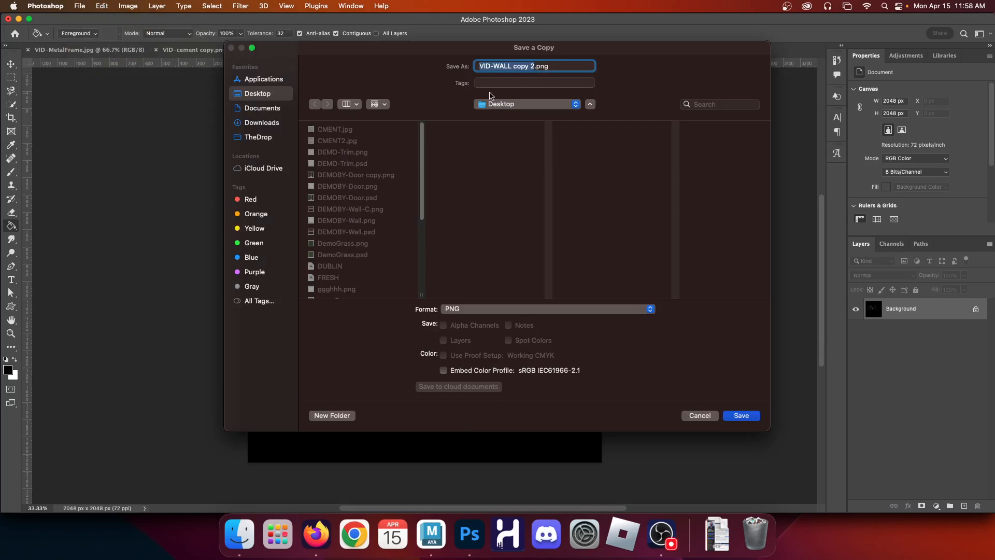
key(Right)
key(BackSpace)
key(BackSpace)
text(-S)
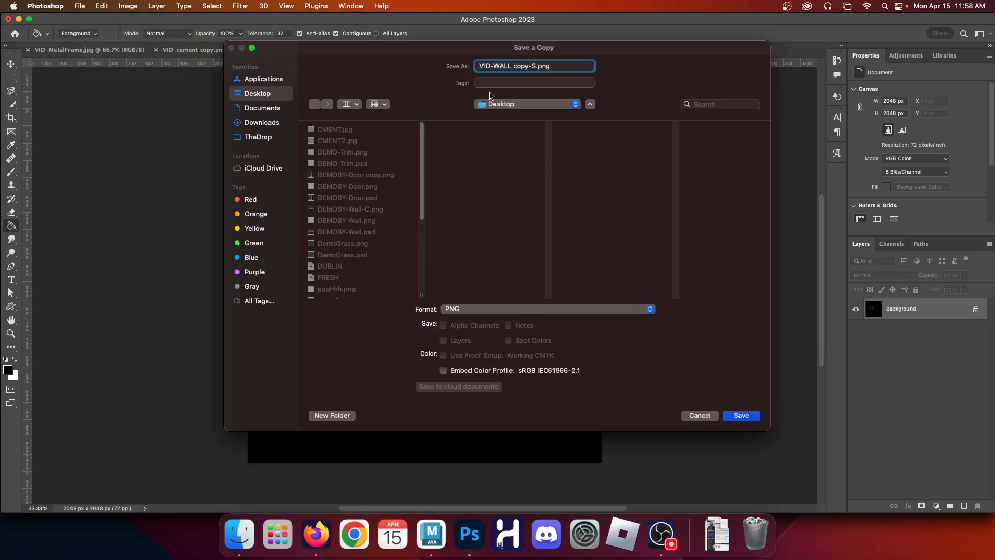
key(Return)
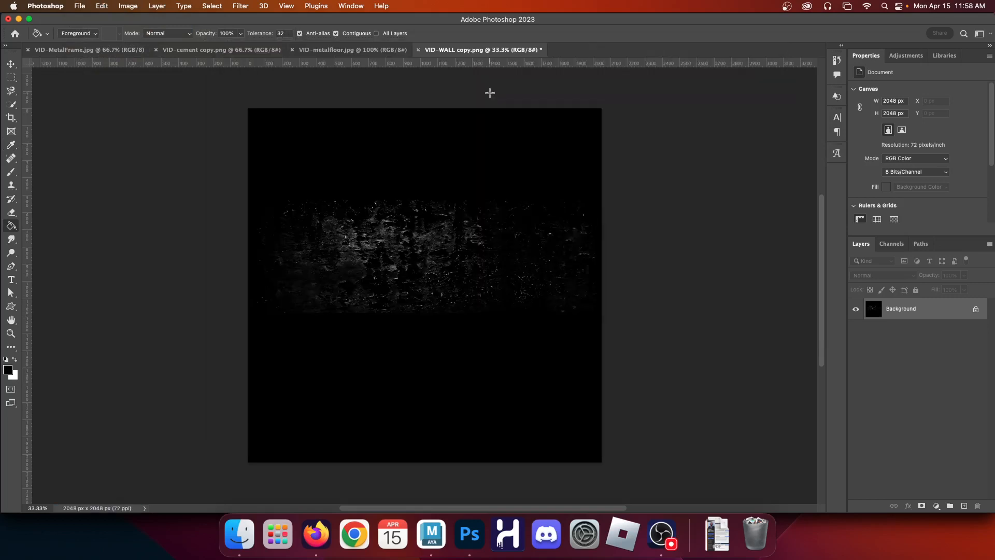
Close the wall document without saving its changes, and desaturate the VID-metalfloor.jpg image
click(418, 50)
click(456, 211)
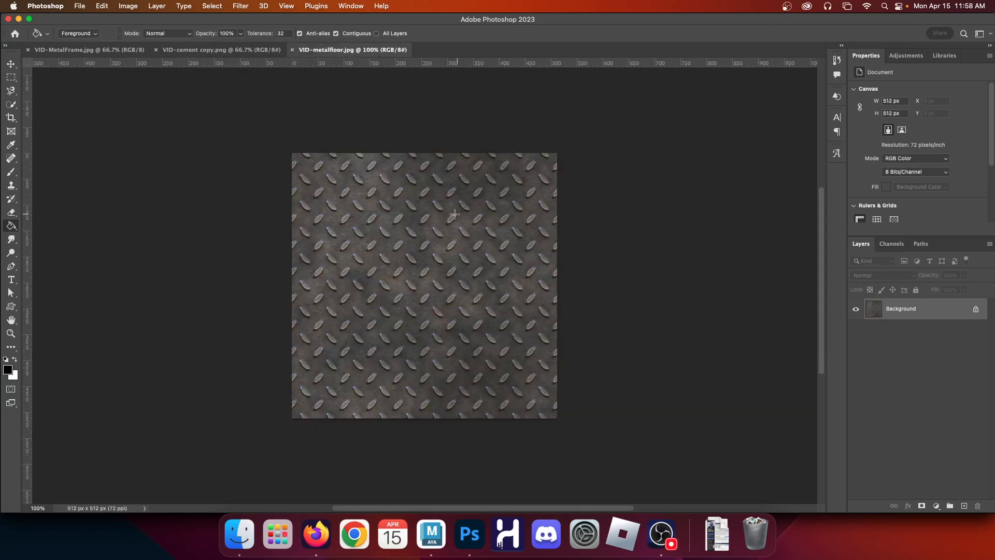
click(102, 6)
mouse_move(134, 6)
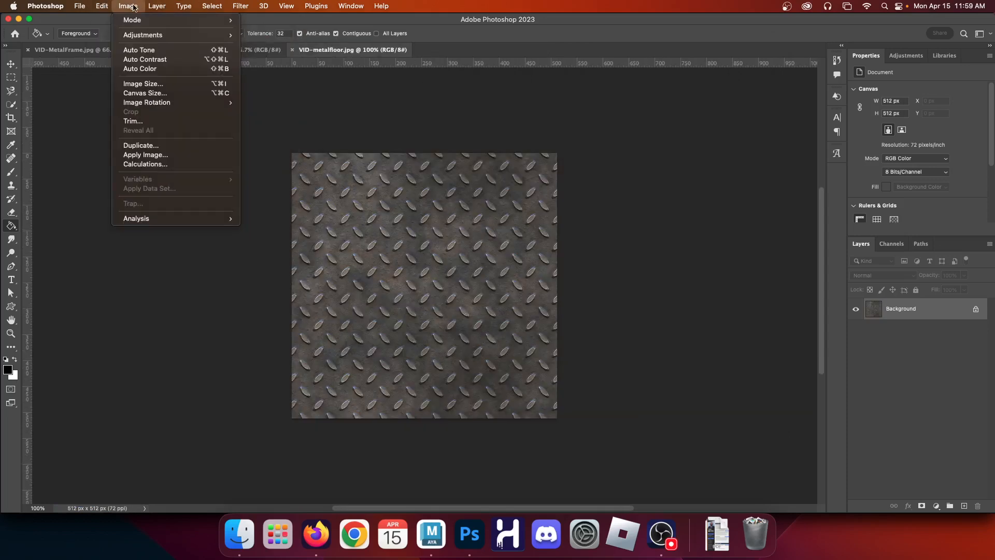
mouse_move(150, 35)
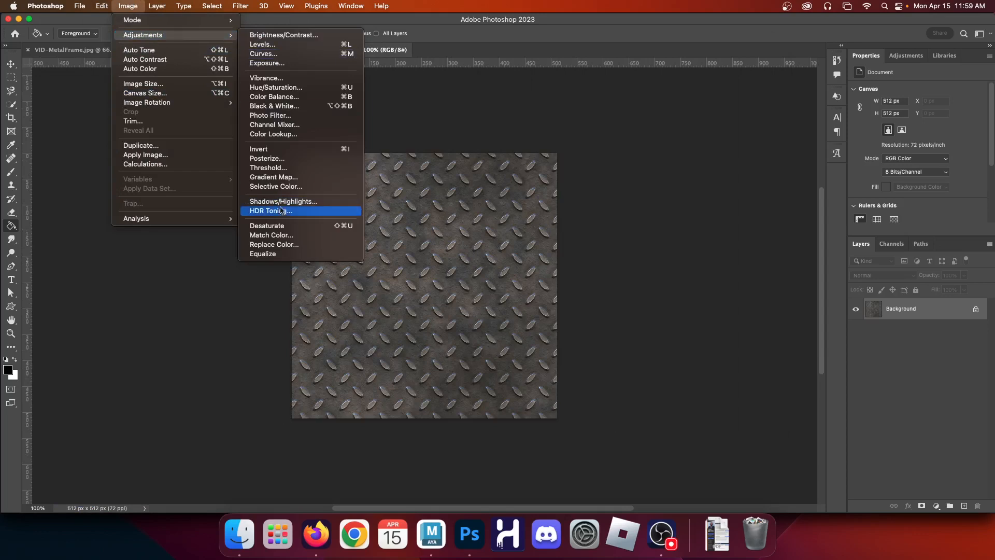
click(269, 223)
Try darkening the metal floor image with Levels at input shadows 52, midtones 0.21 and highlights 175, and undo the adjustment
click(128, 5)
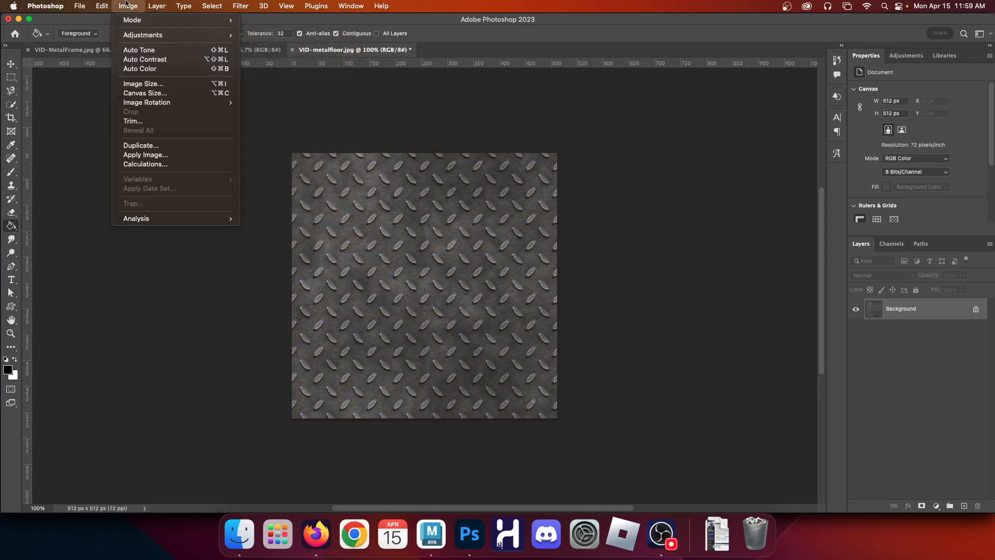
mouse_move(189, 37)
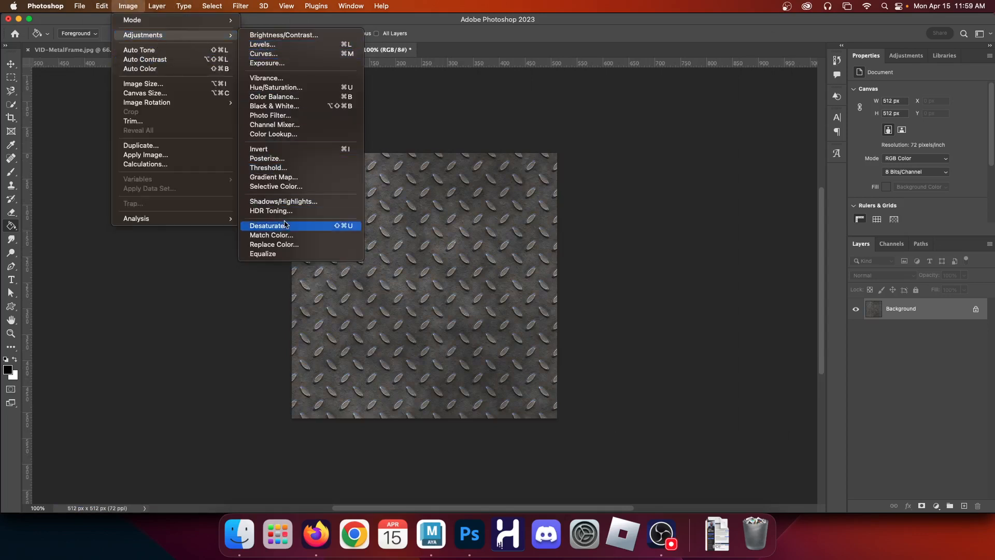
click(262, 44)
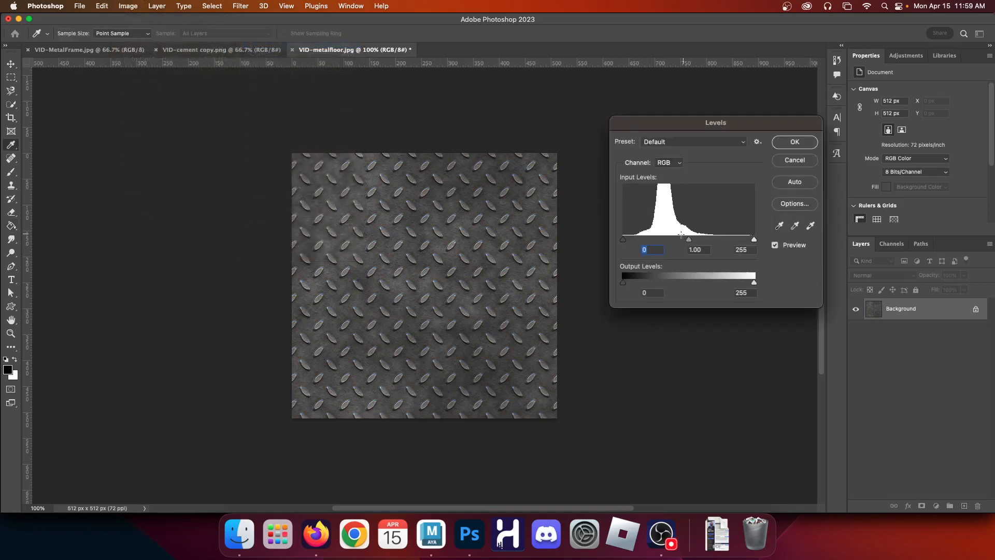
drag(754, 241, 712, 241)
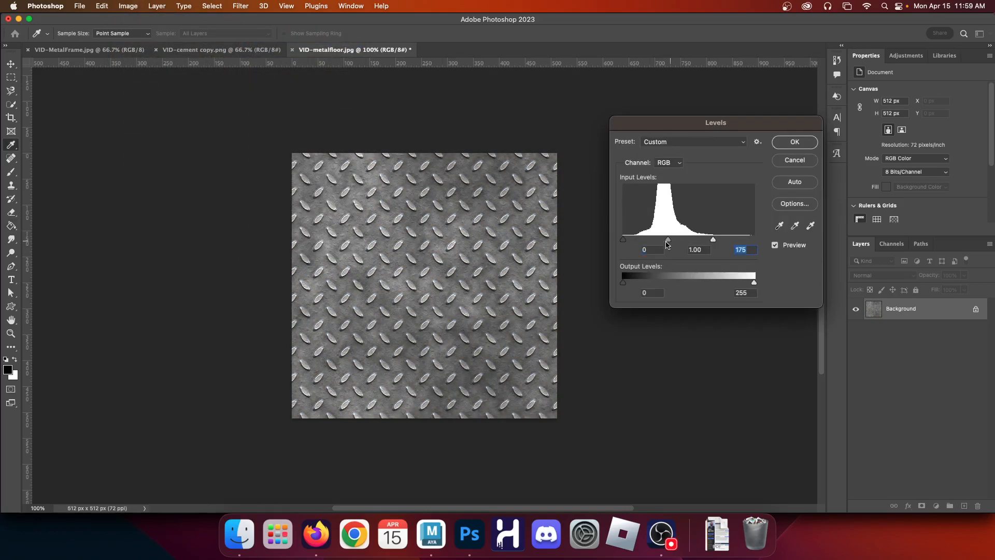
drag(623, 240, 703, 246)
click(795, 143)
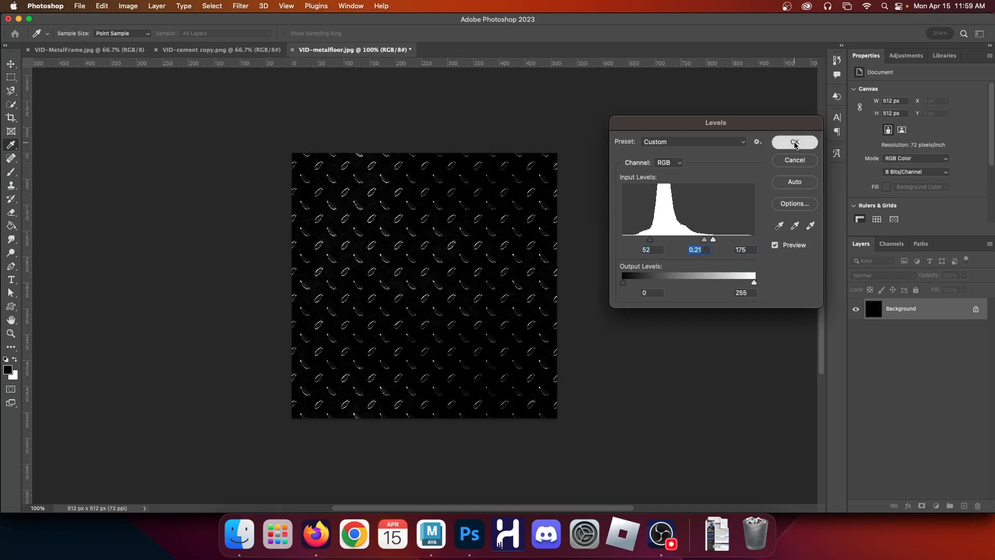
click(81, 5)
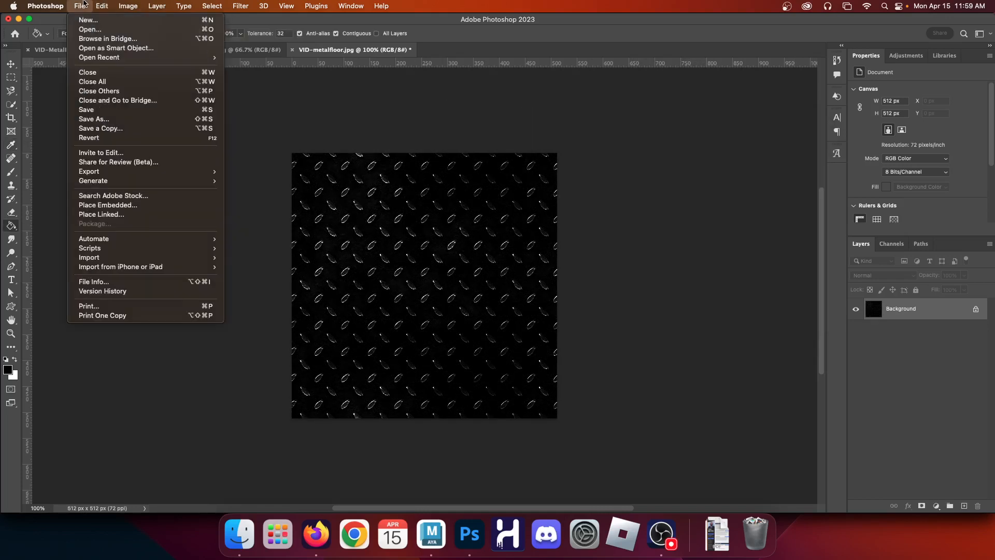
key(Escape)
key(super+z)
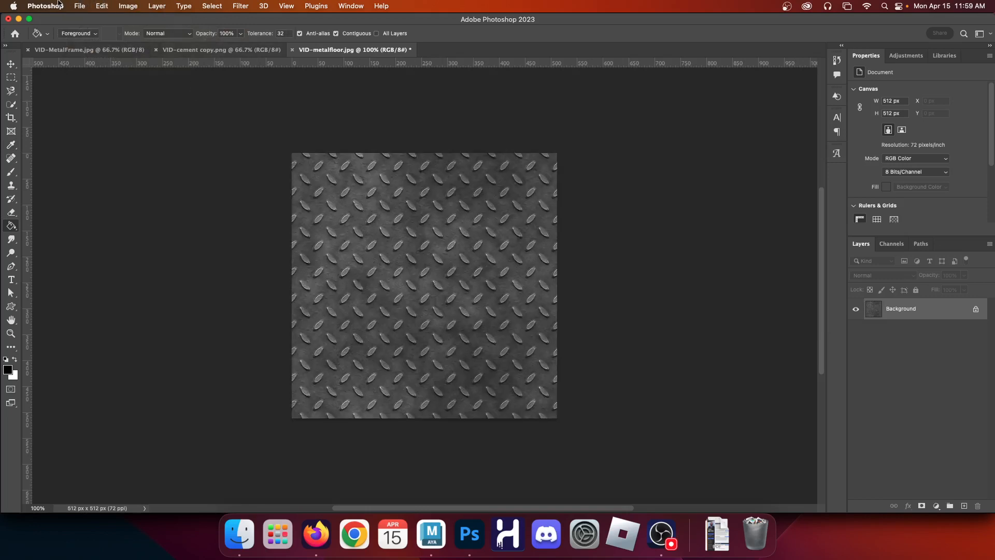
Increase the metal floor image's contrast with Levels by raising the input shadows and lowering the input highlights
click(128, 6)
mouse_move(172, 35)
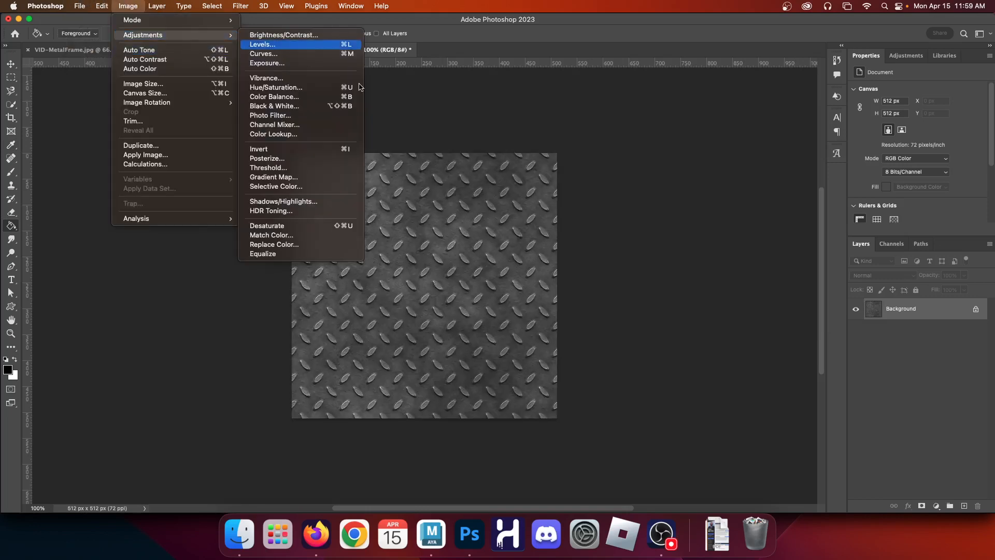
key(Return)
drag(623, 239, 647, 240)
drag(754, 239, 689, 242)
click(795, 142)
Save a JPEG copy of the metal floor image to the Desktop at quality 12, and close the document without saving its changes
click(79, 6)
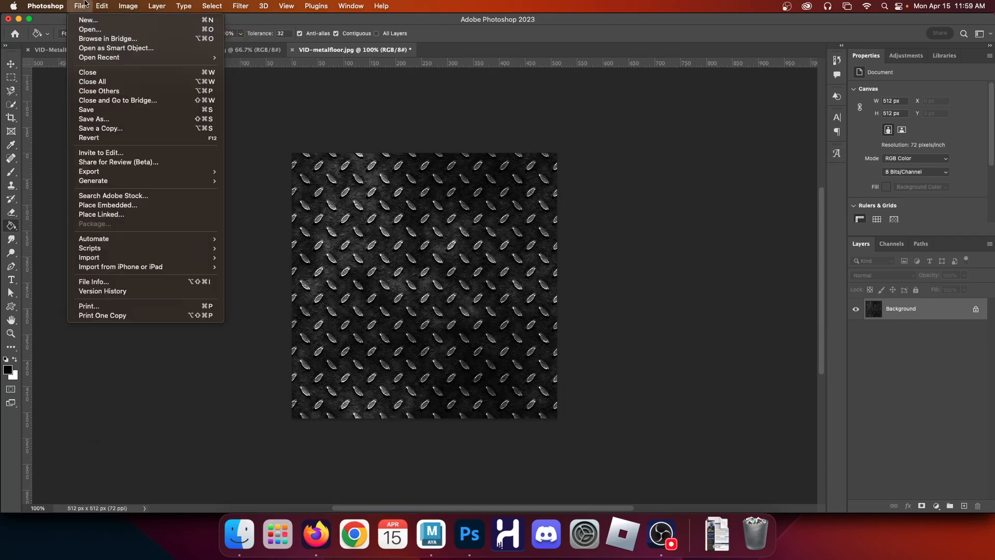
click(98, 128)
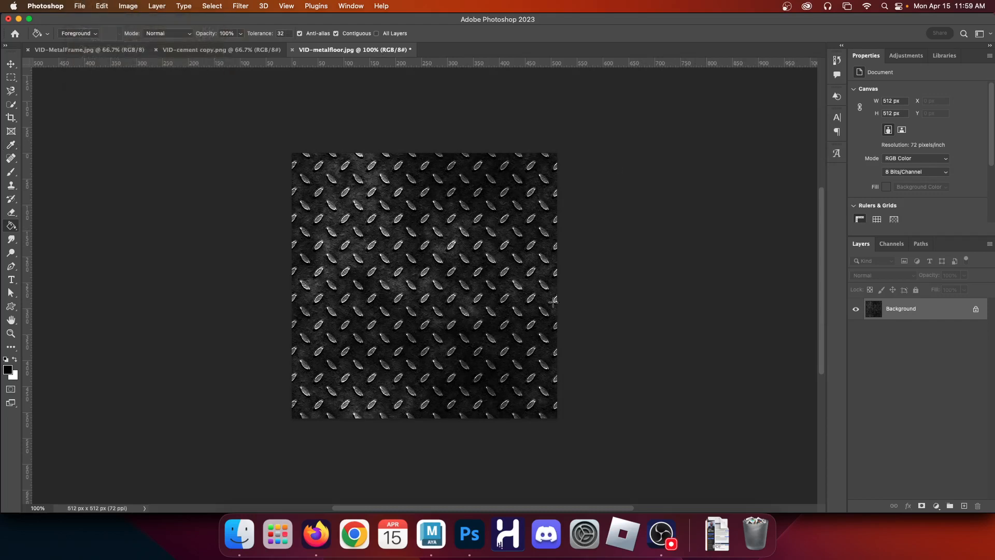
key(Right)
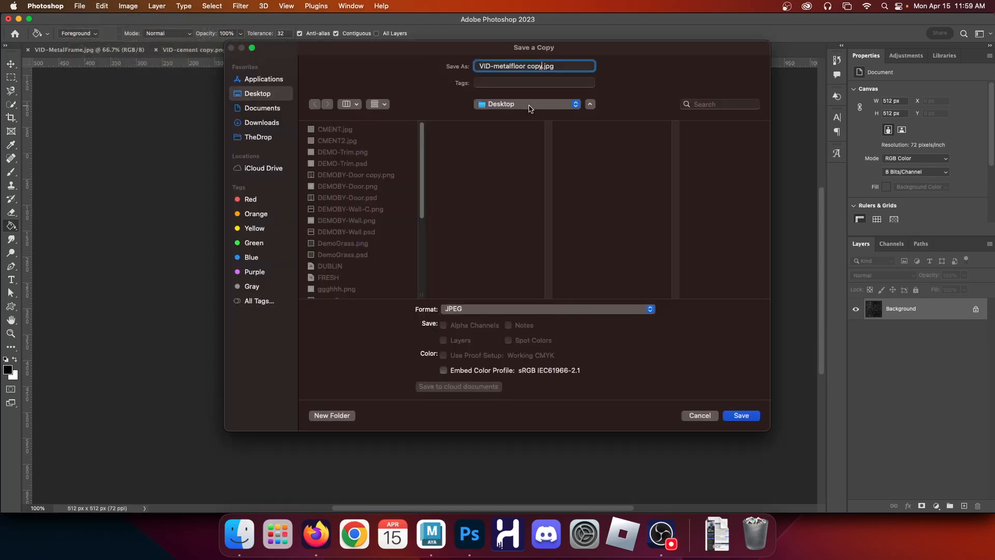
key(Return)
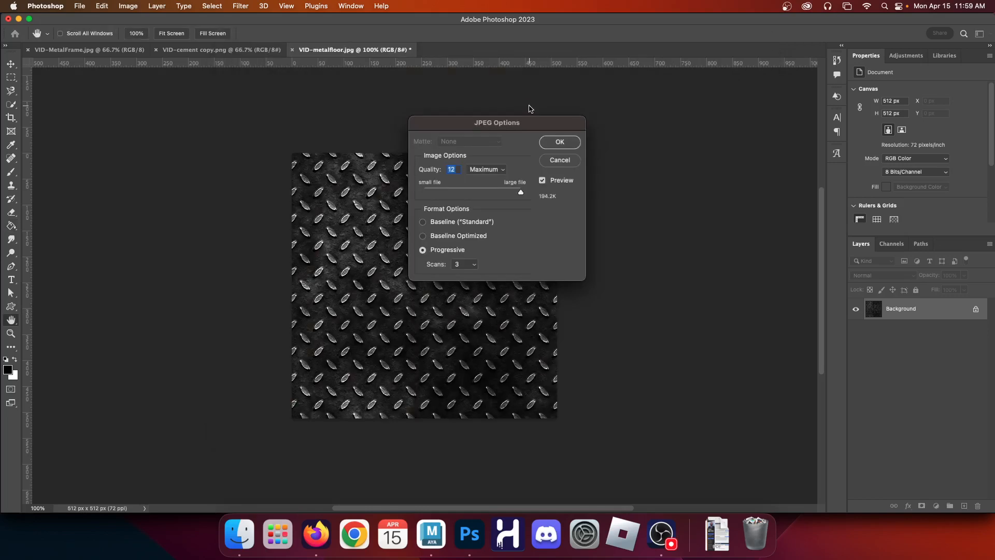
key(Return)
click(292, 50)
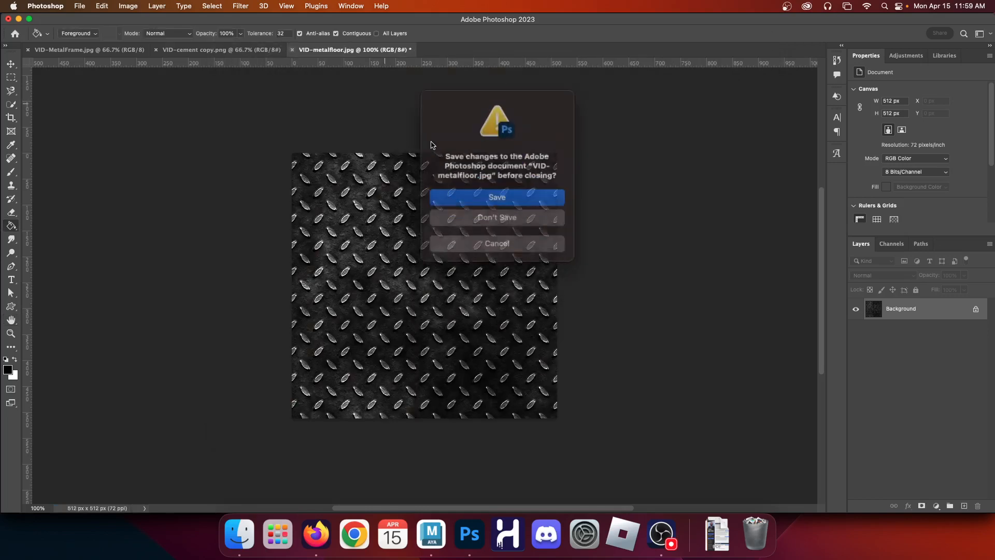
click(460, 212)
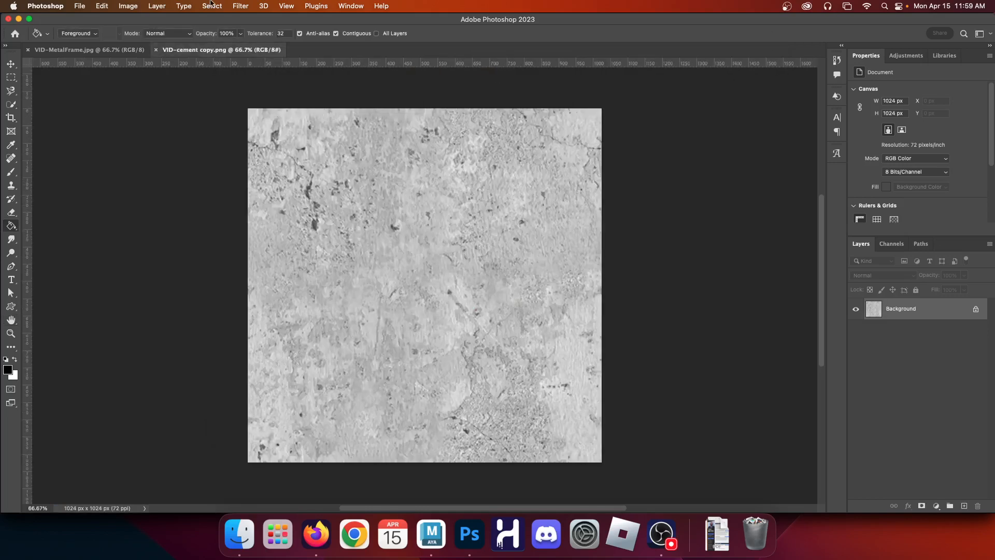
Desaturate the VID-cement copy.png image
click(164, 5)
mouse_move(171, 35)
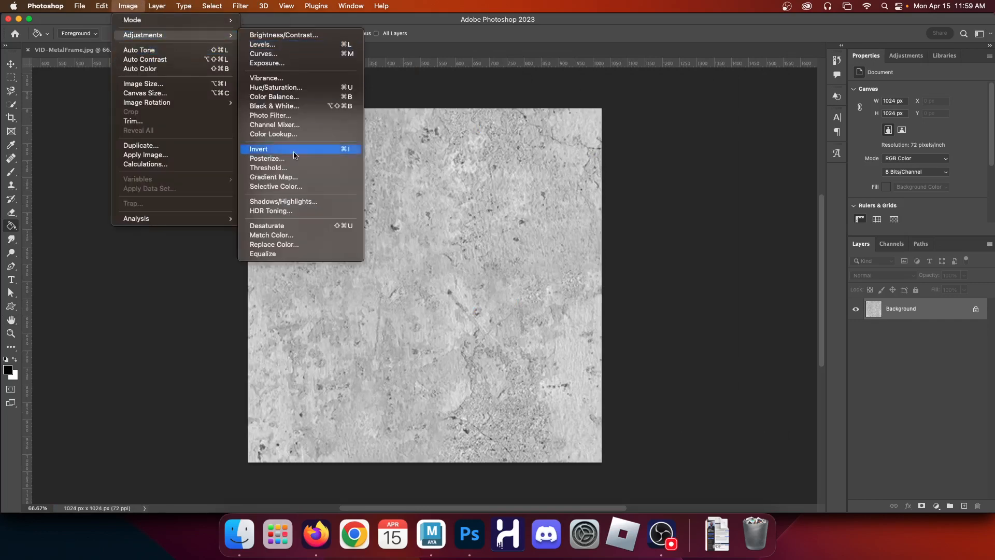
click(299, 225)
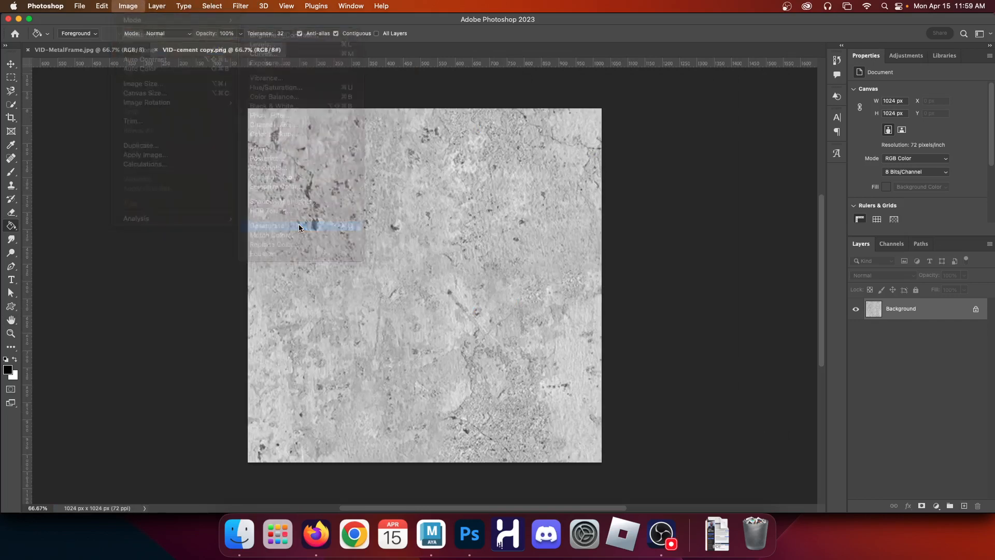
Boost the cement image's contrast with Levels, setting input shadows to 105, midtones to 0.54 and highlights to 230
click(131, 5)
mouse_move(155, 34)
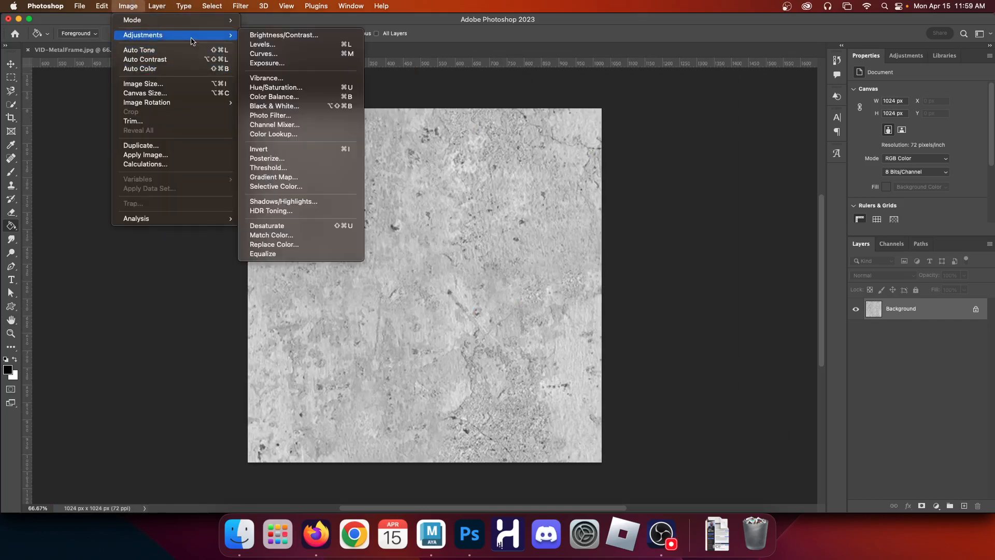
click(273, 49)
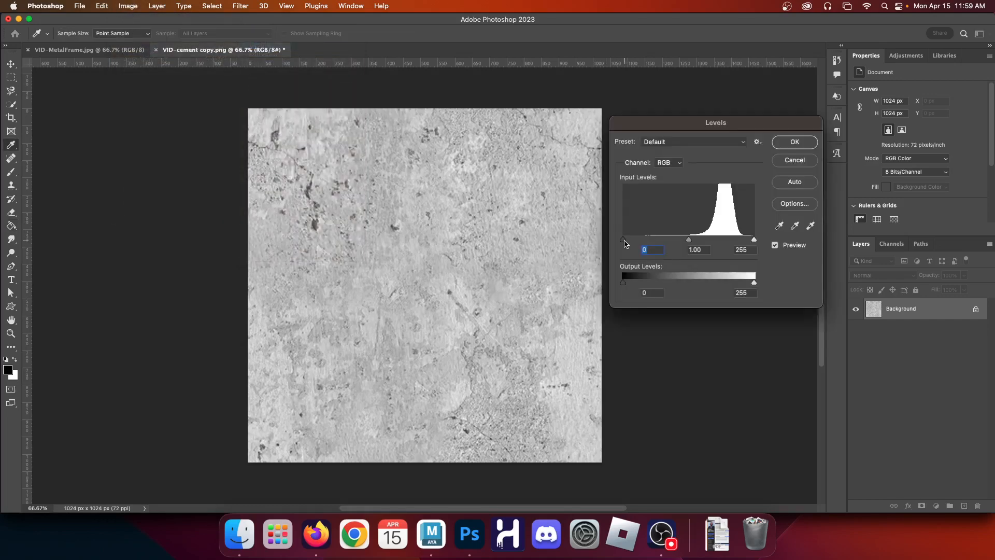
drag(625, 242, 677, 244)
drag(755, 242, 722, 242)
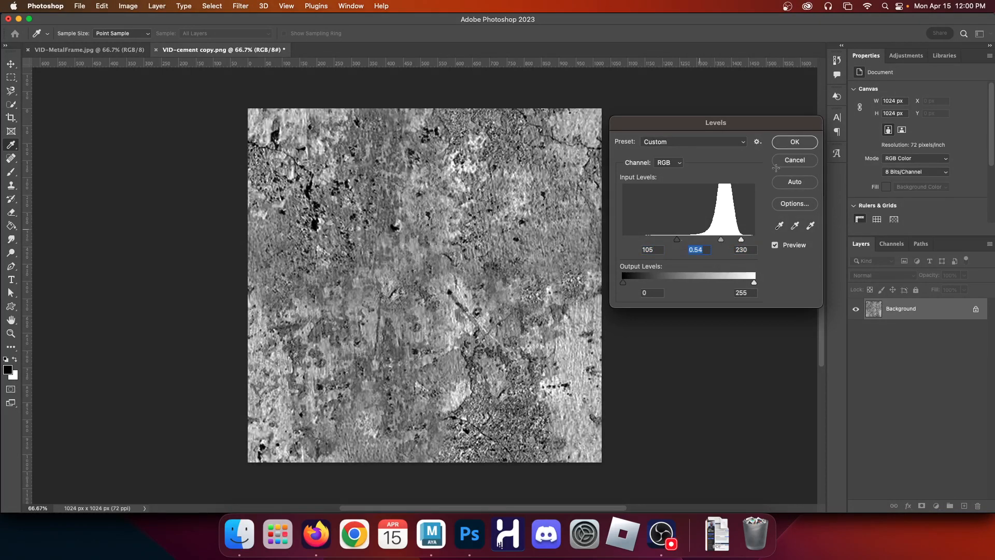
click(793, 145)
key(g)
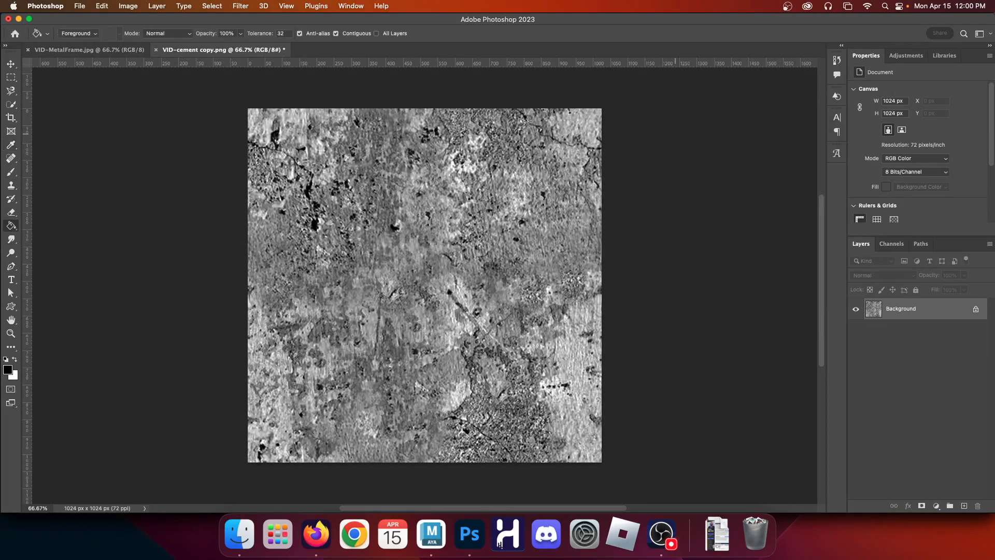
Save a PNG copy of the cement image to the Desktop under a new name with default options, and close the document without saving
click(79, 5)
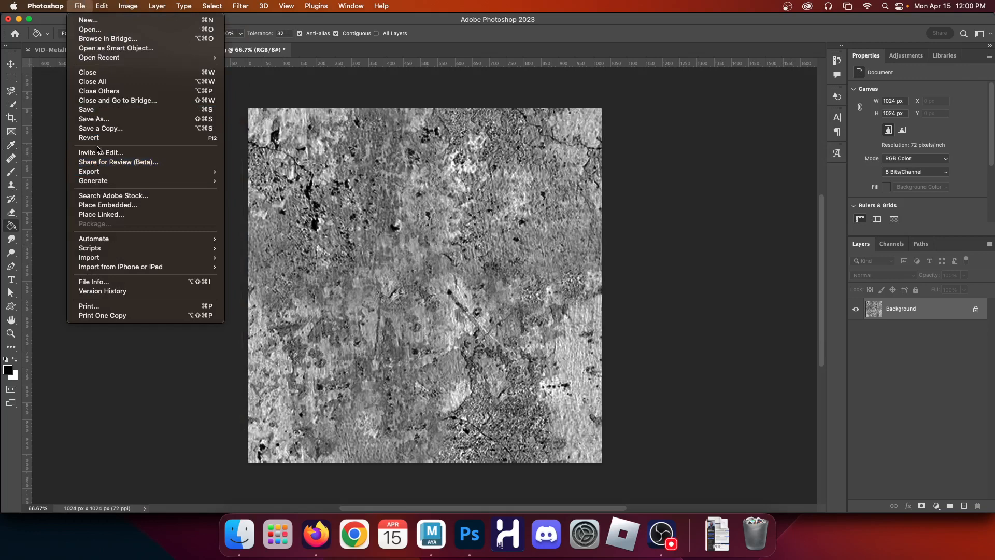
click(99, 128)
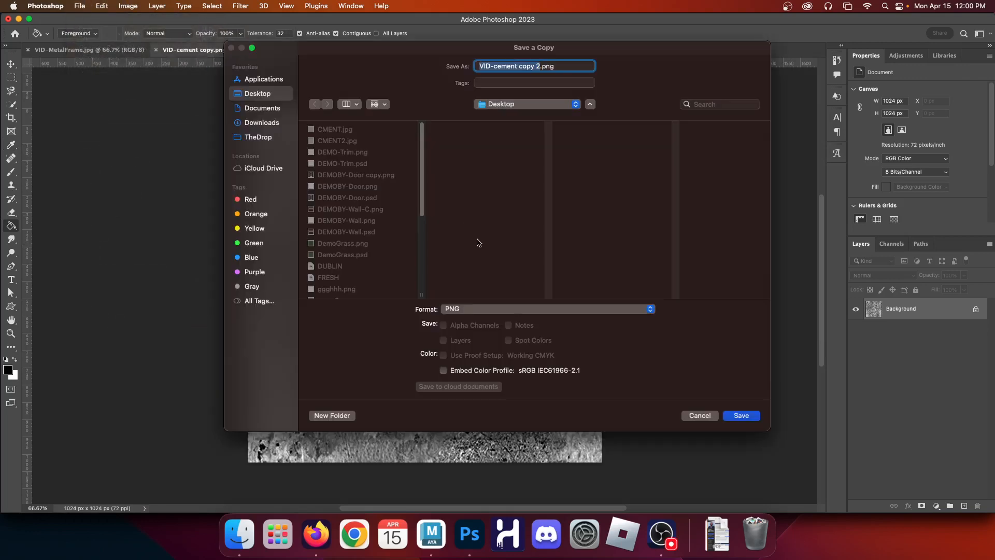
key(Right)
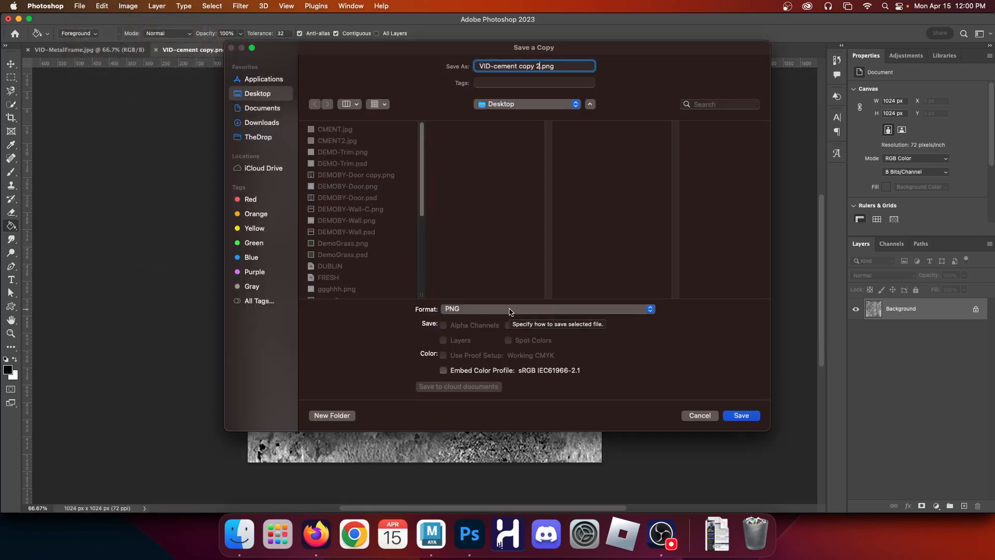
text(3)
key(BackSpace)
text(3)
key(Return)
key(Return)
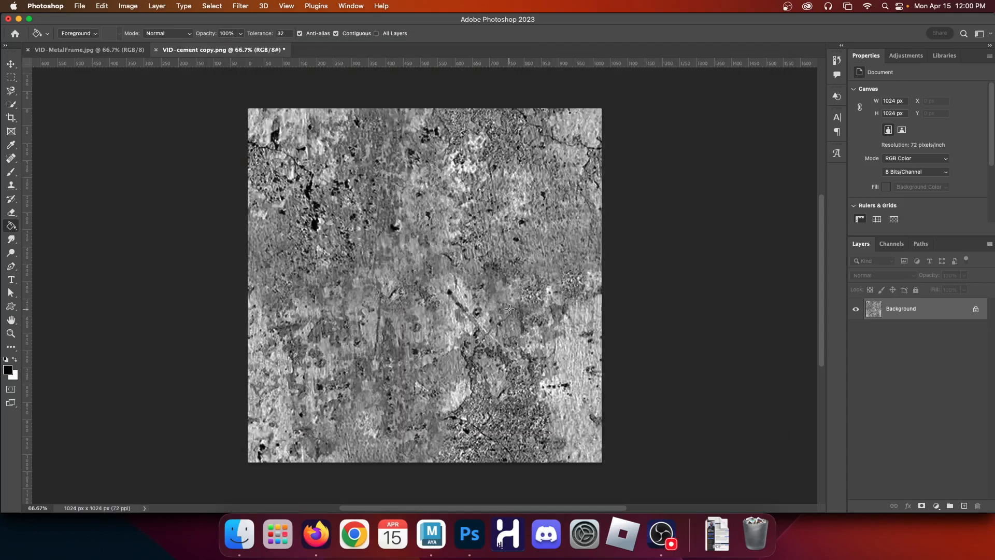
click(156, 54)
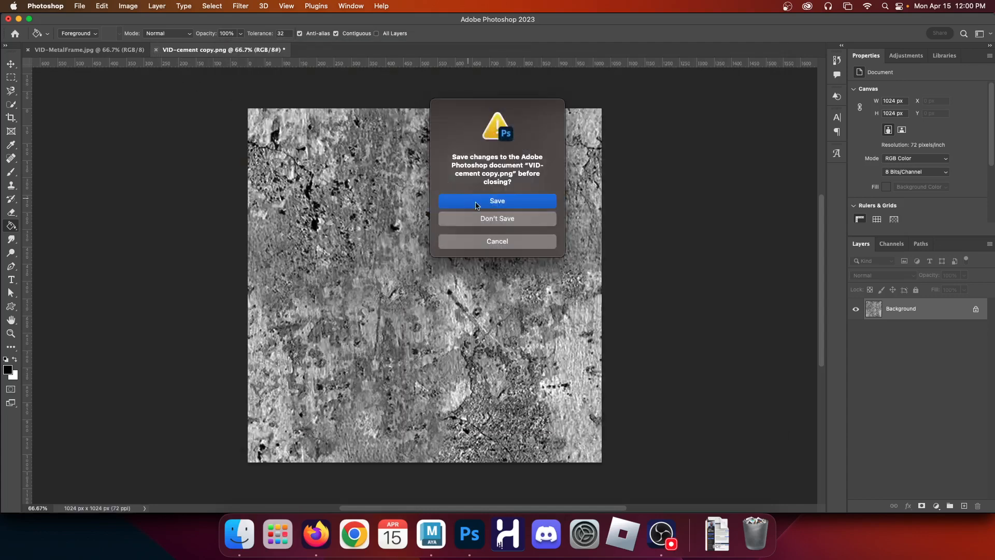
click(483, 218)
Desaturate the VID-MetalFrame.jpg image
click(184, 6)
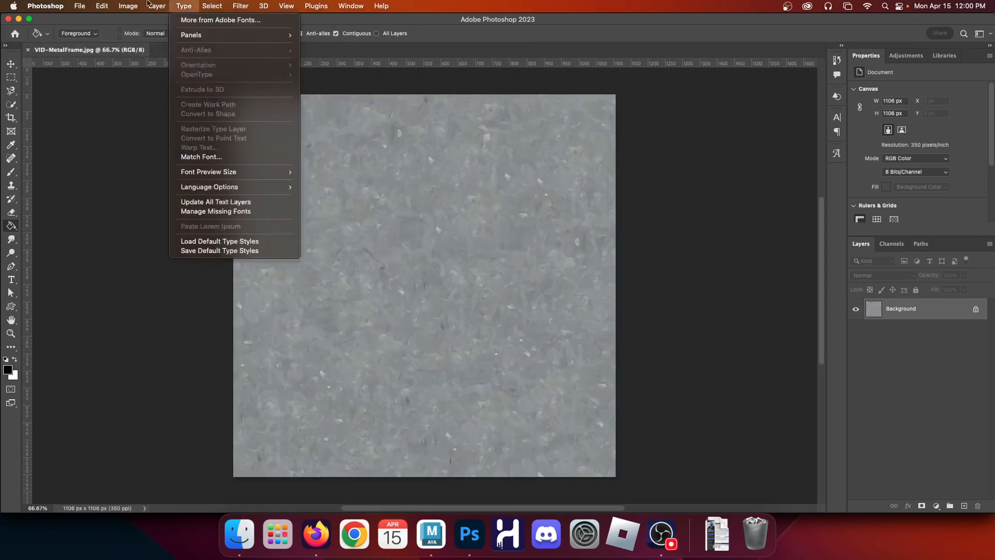
mouse_move(128, 6)
mouse_move(143, 35)
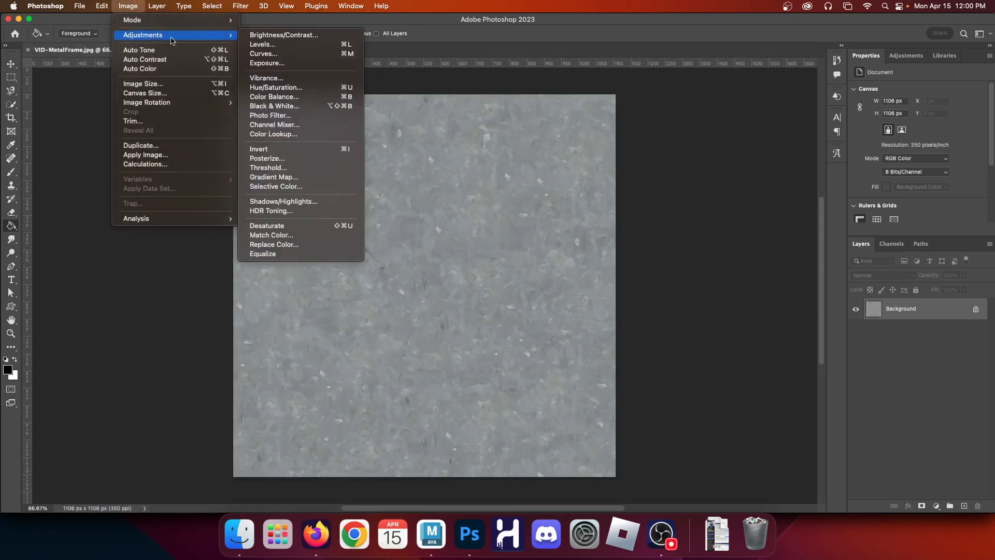
click(288, 226)
Boost the metal frame image's contrast with Levels, setting input shadows to 139, midtones to 2.03 and highlights to 195
click(135, 4)
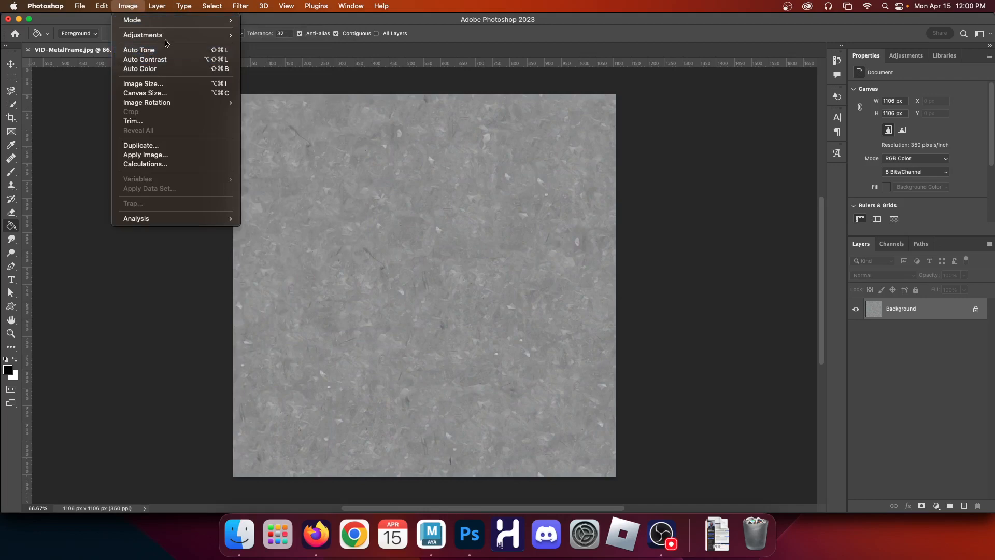
mouse_move(155, 35)
click(259, 44)
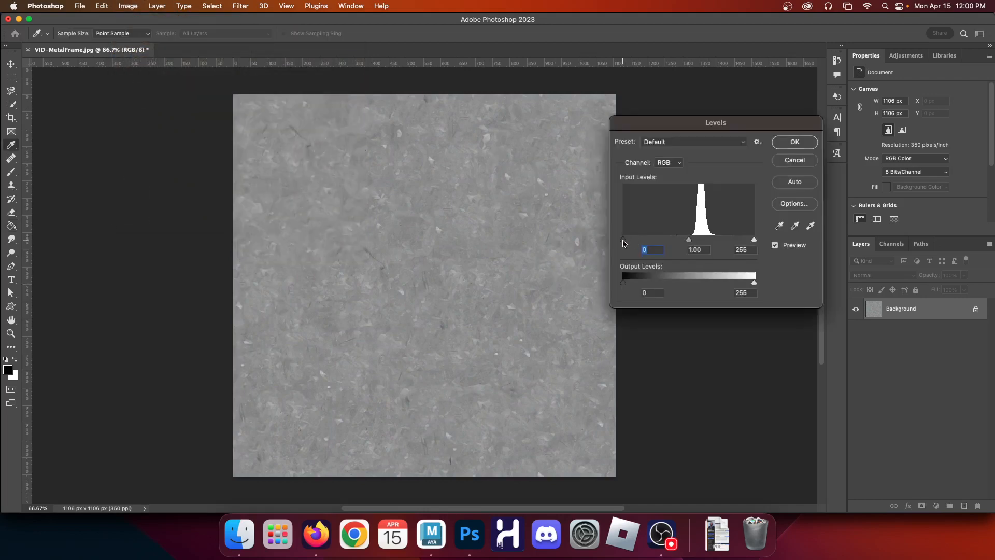
drag(624, 241, 689, 240)
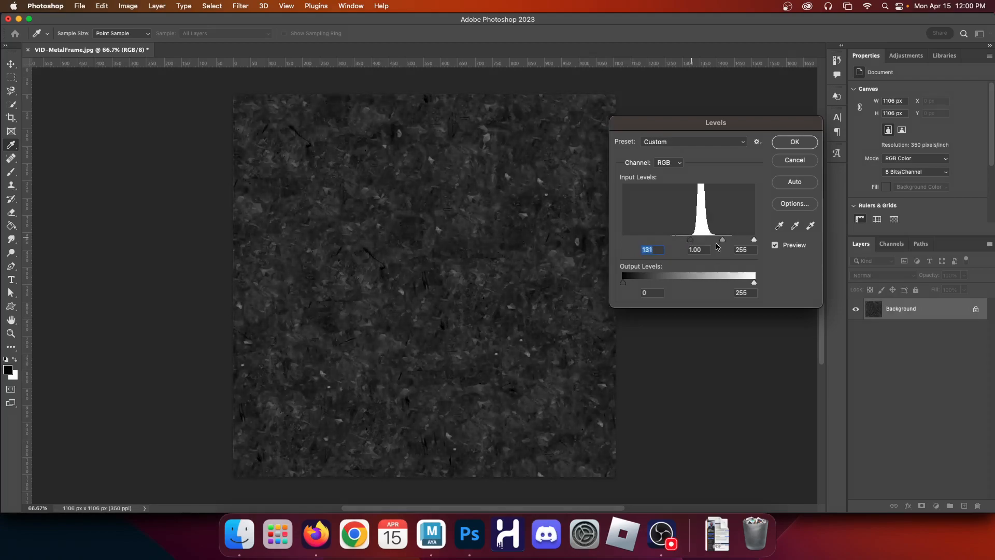
drag(754, 241, 695, 242)
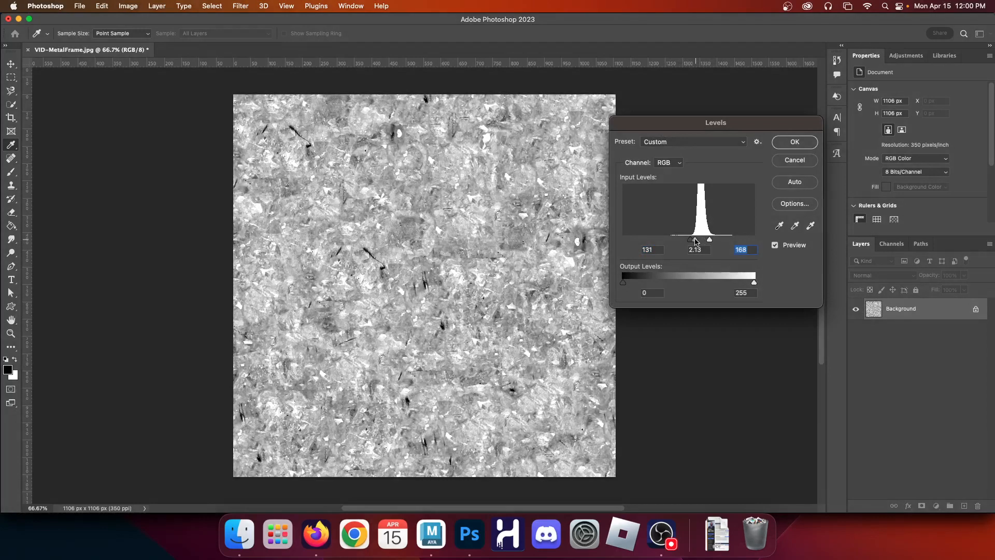
click(696, 242)
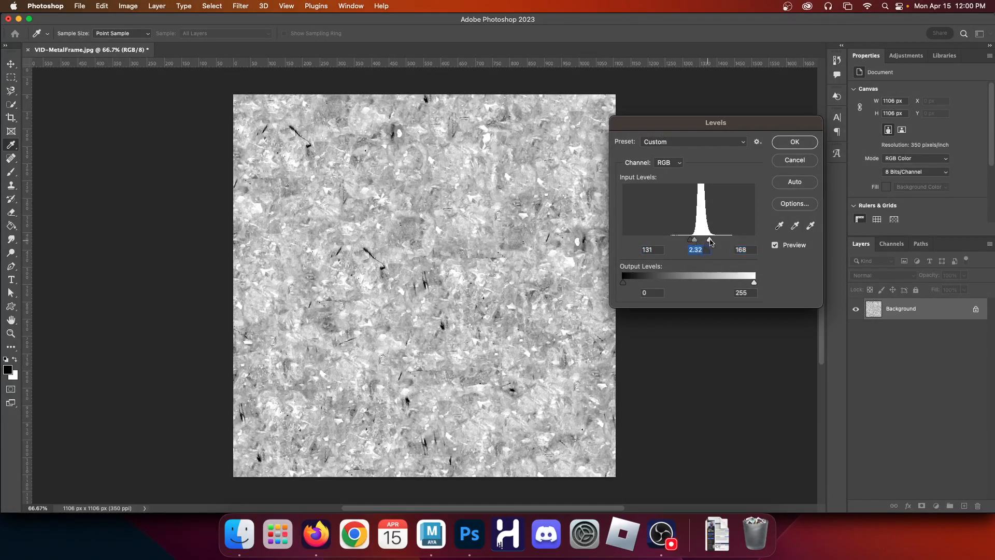
mouse_move(712, 242)
mouse_down()
mouse_move(730, 243)
mouse_move(694, 244)
mouse_up()
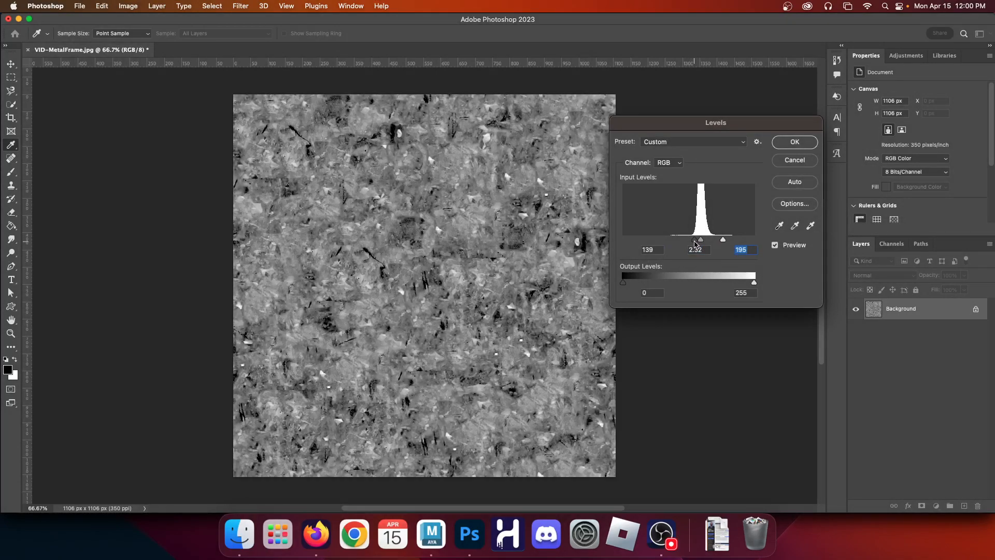
drag(700, 241, 702, 242)
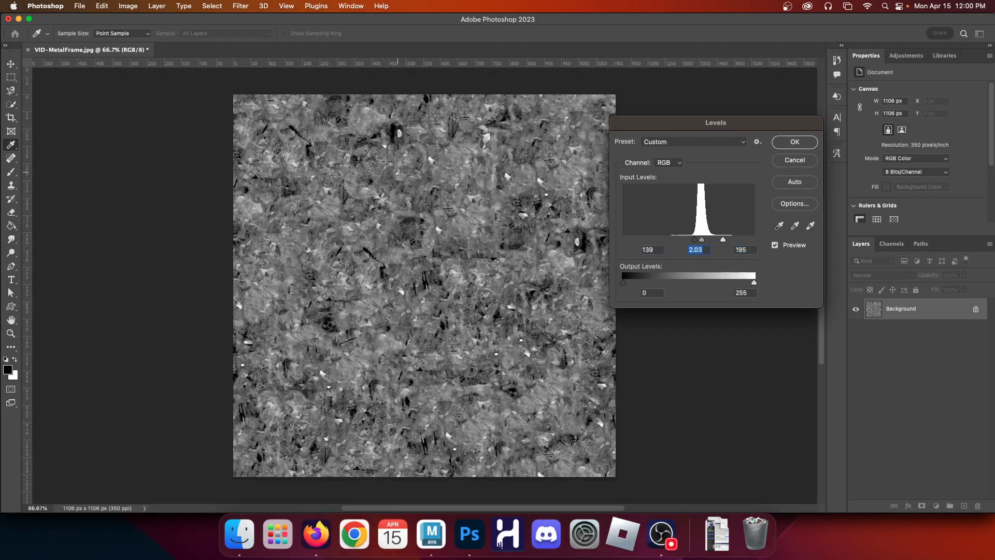
click(802, 143)
Save a JPEG copy of the metal frame image to the Desktop as "VID-MetalFrame copy-S.jpg" with default options
click(79, 6)
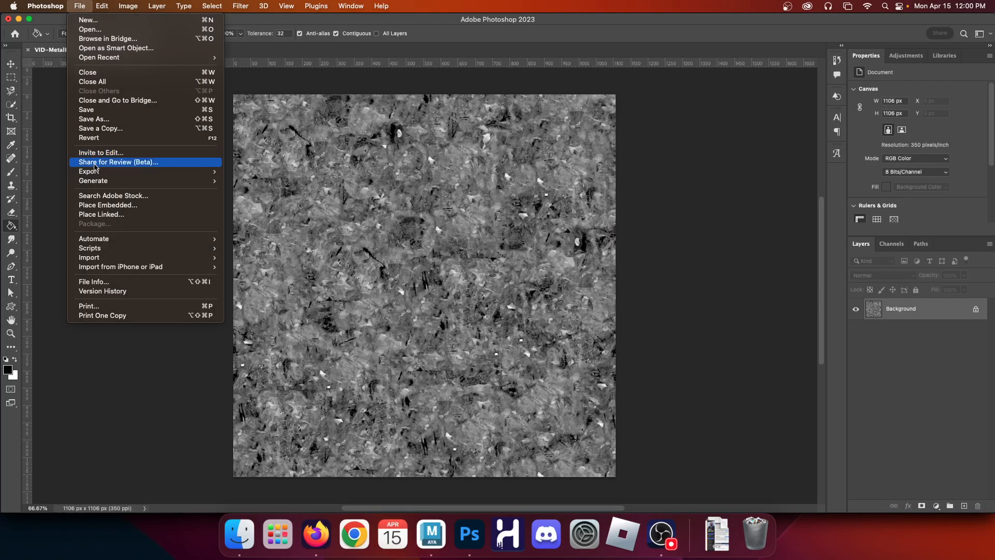
click(112, 129)
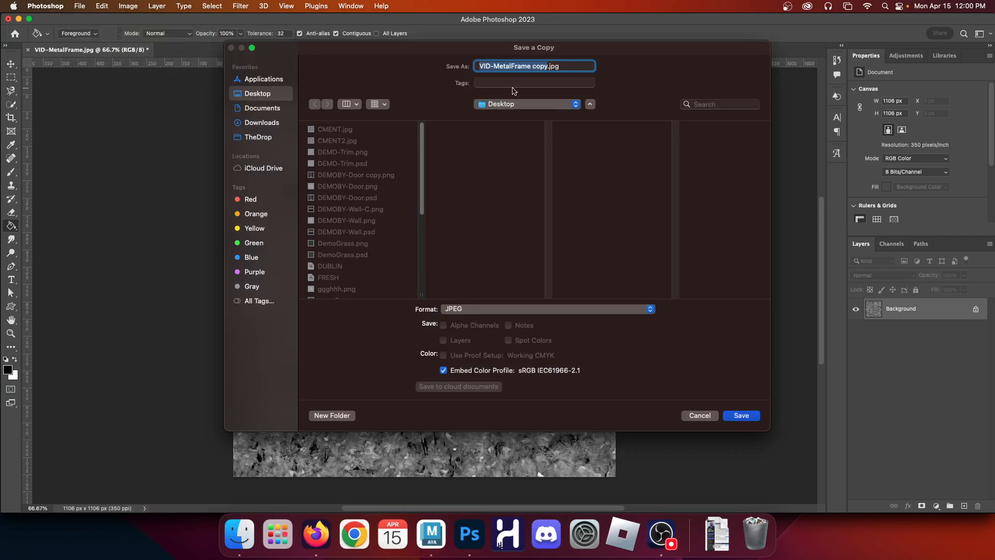
key(Right)
text(-S)
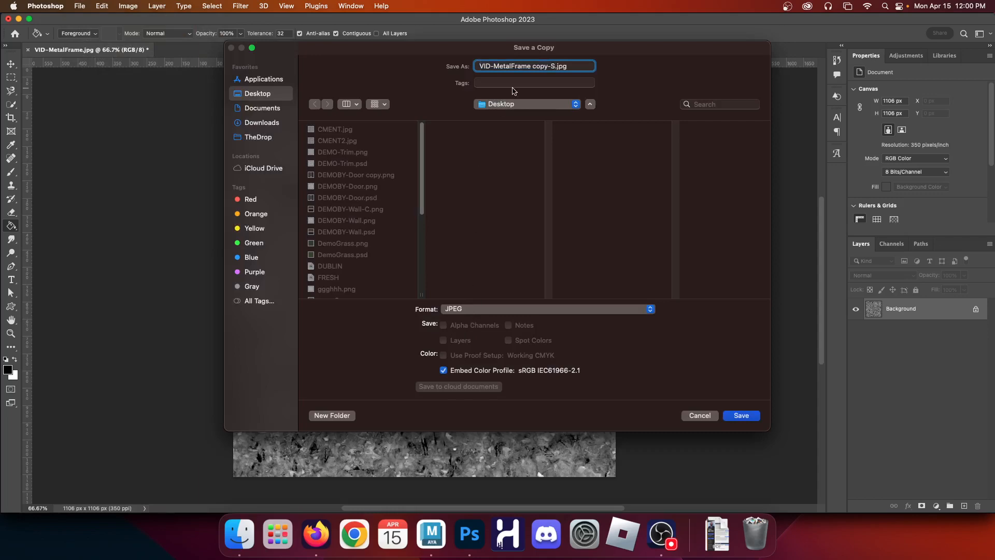
key(Return)
key(Return)
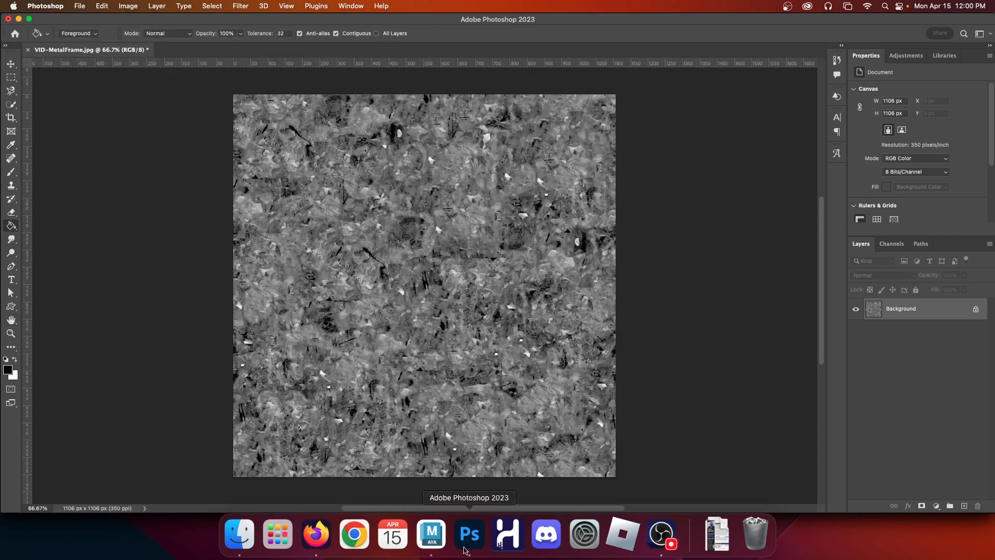
Switch to Maya and map the Floor material's Specular Color to a file texture using VID-metalfloor copy-S.jpg from the Desktop
click(431, 539)
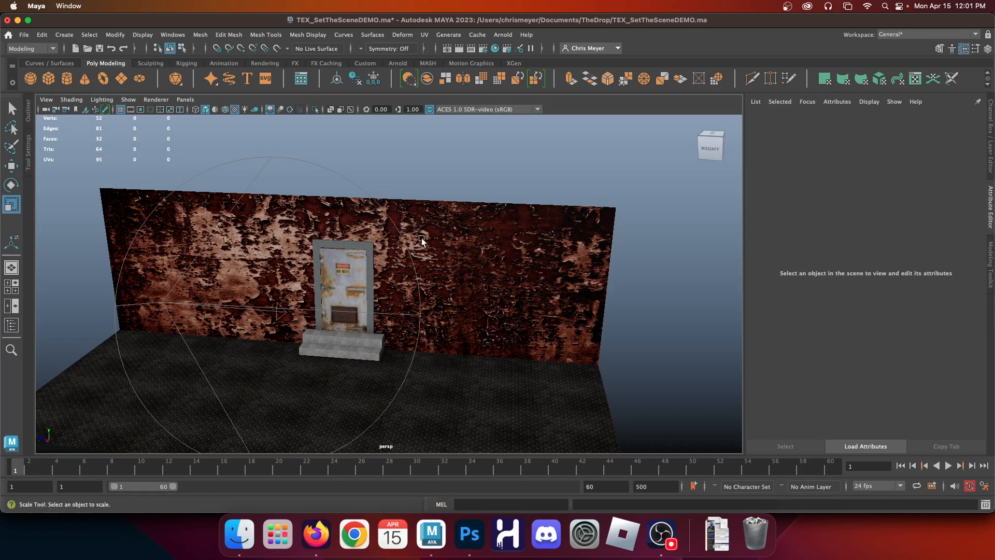
click(478, 393)
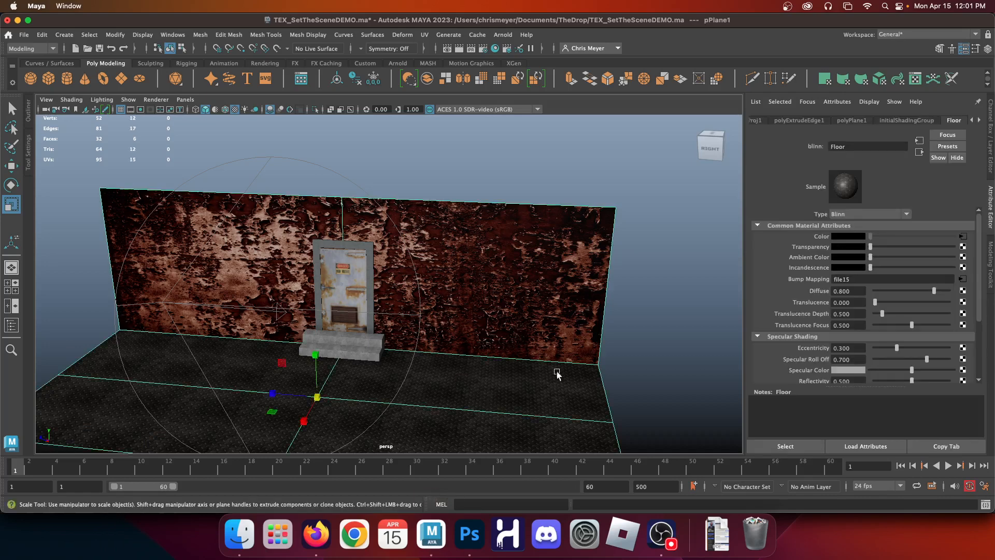
click(962, 370)
click(437, 215)
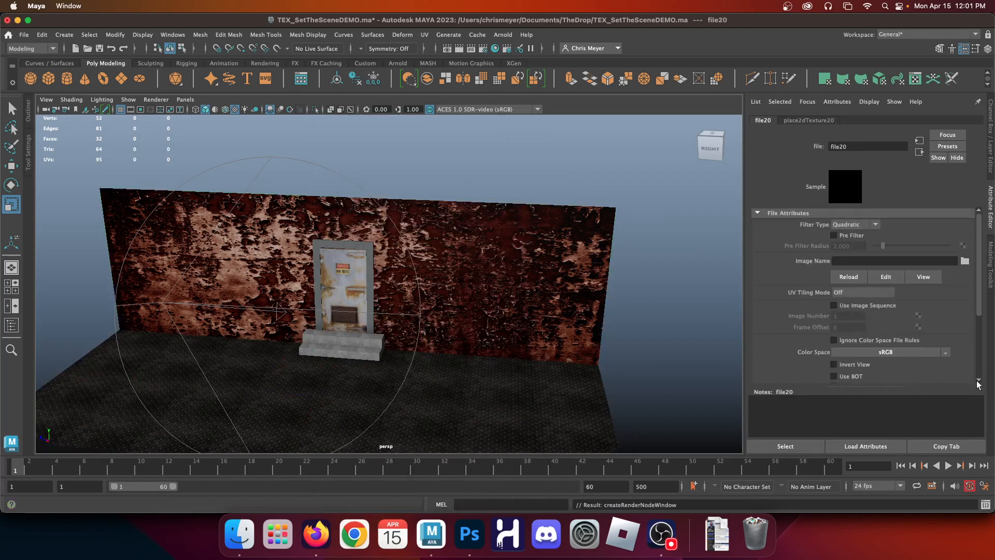
click(965, 260)
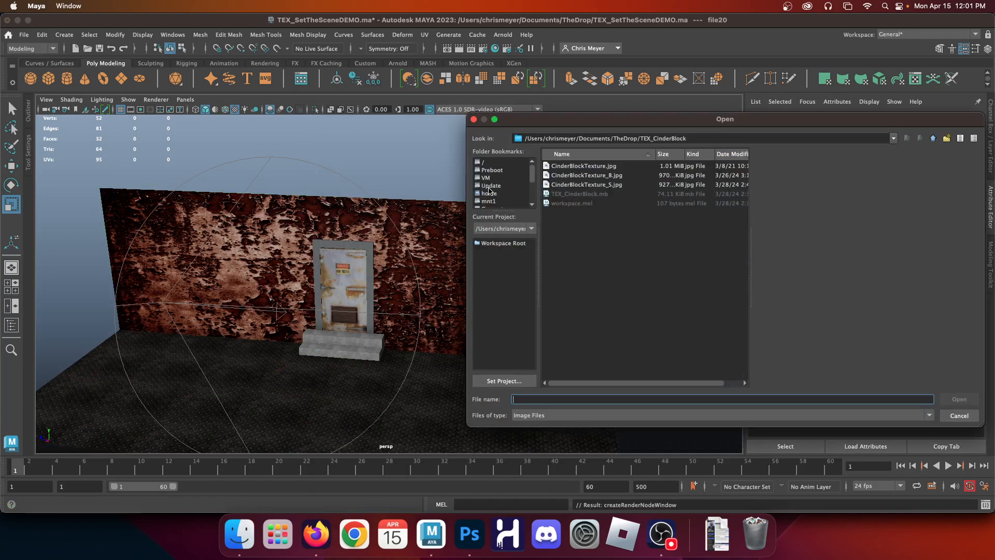
scroll(489, 190, down, 3)
click(496, 177)
scroll(607, 244, down, 10)
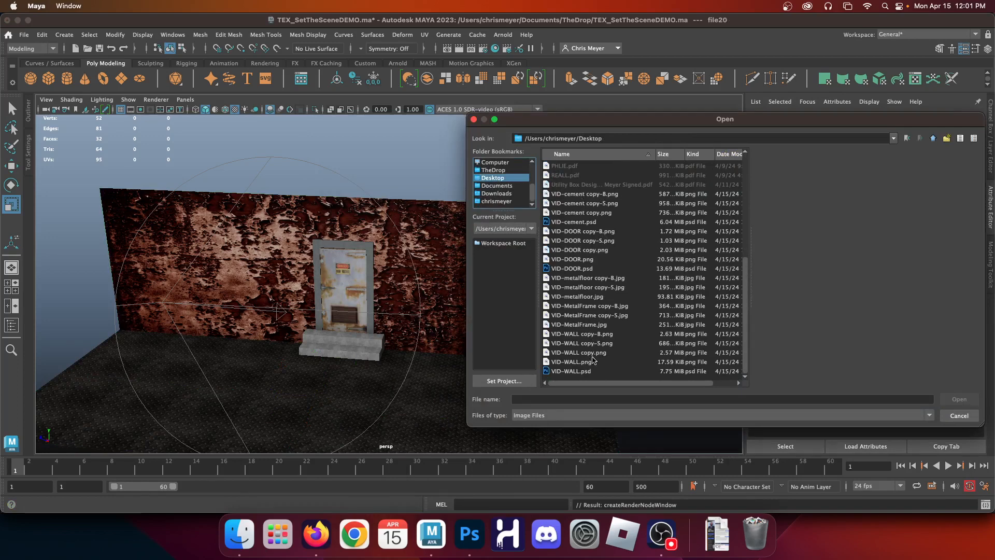
double_click(594, 287)
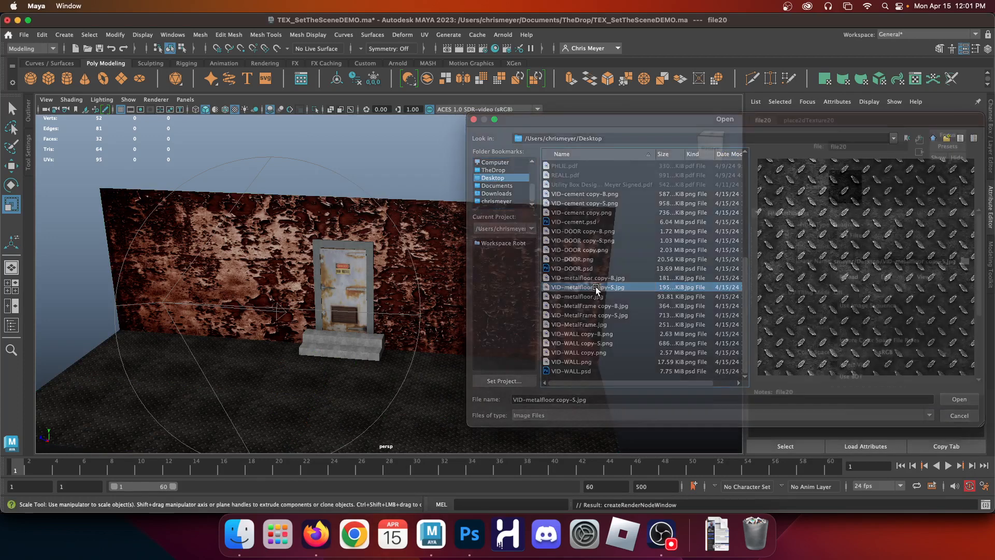
Map the WALL2 material's Specular Color to a file texture using VID-WALL copy-S.png from the Desktop
click(495, 284)
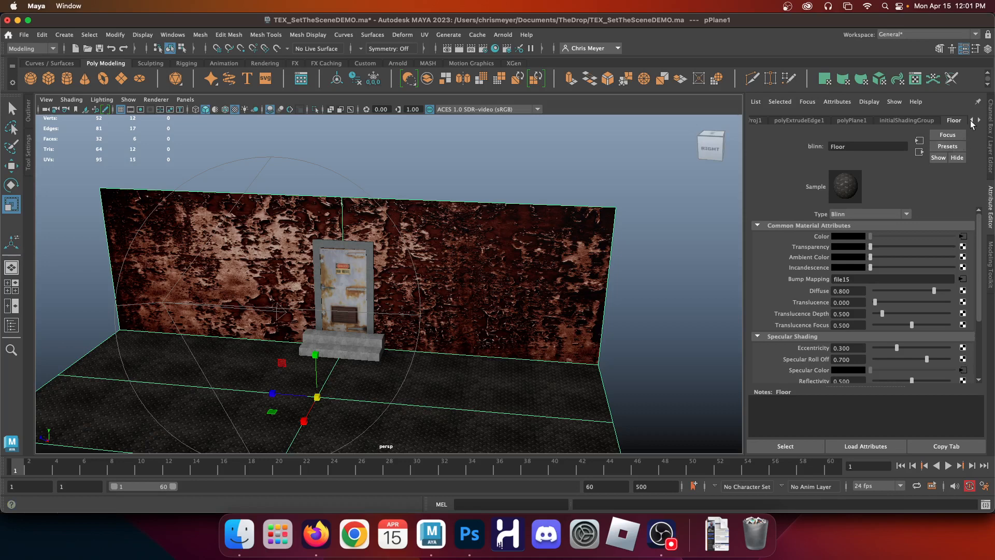
click(979, 119)
click(959, 120)
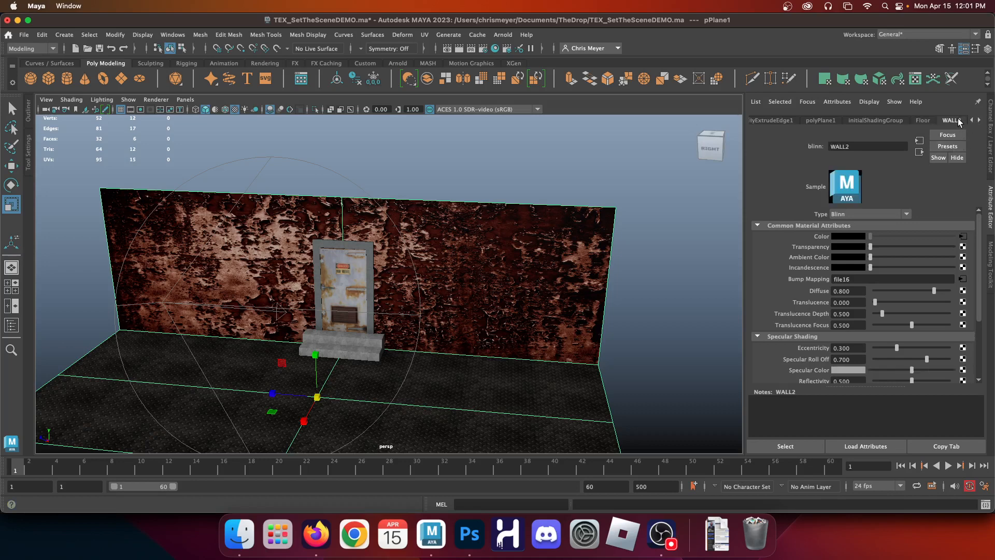
click(963, 370)
click(433, 212)
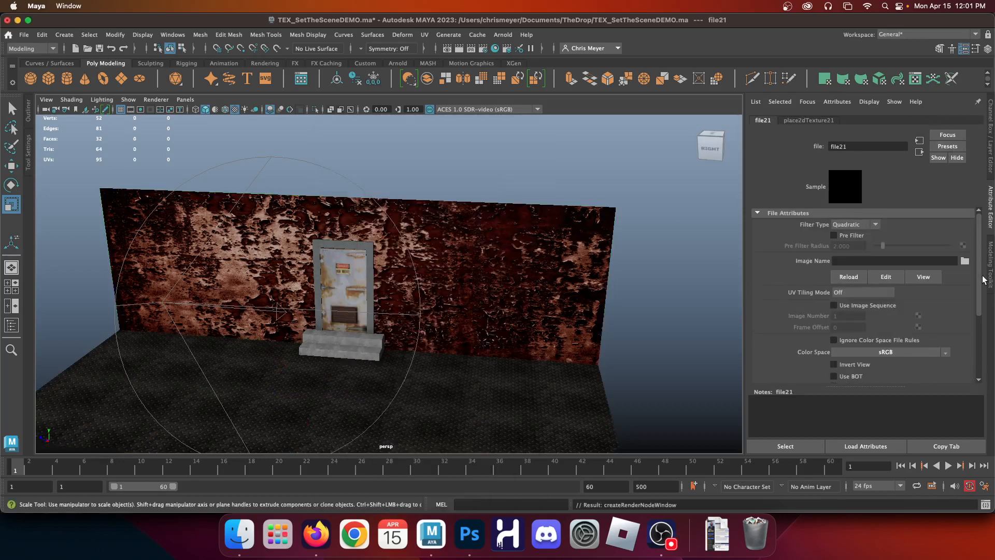
click(965, 260)
scroll(509, 202, down, 3)
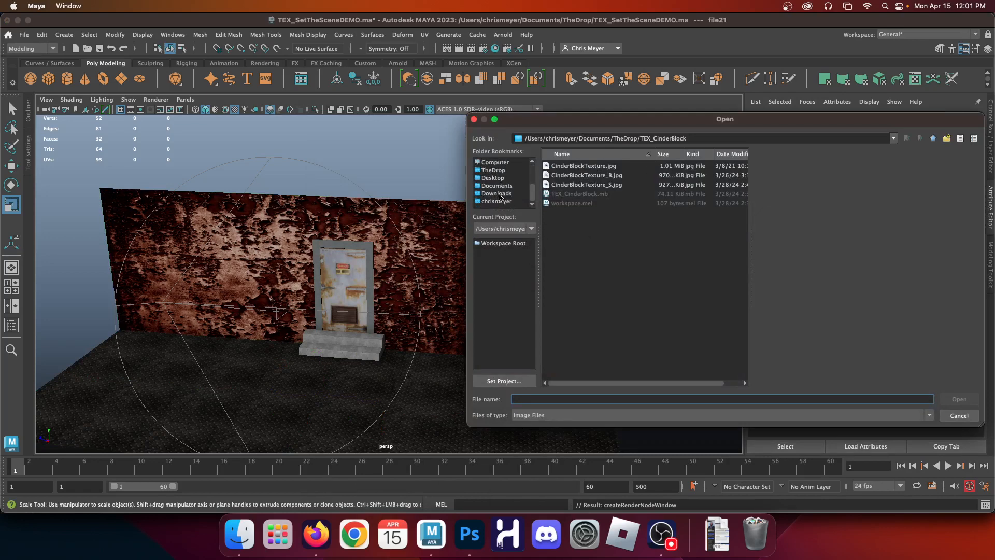
click(504, 178)
scroll(621, 260, down, 10)
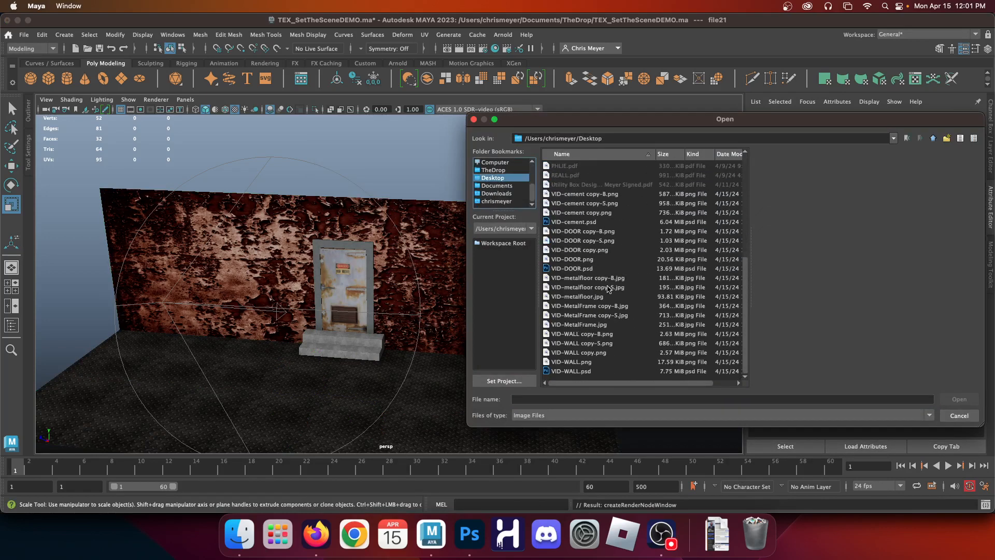
click(599, 288)
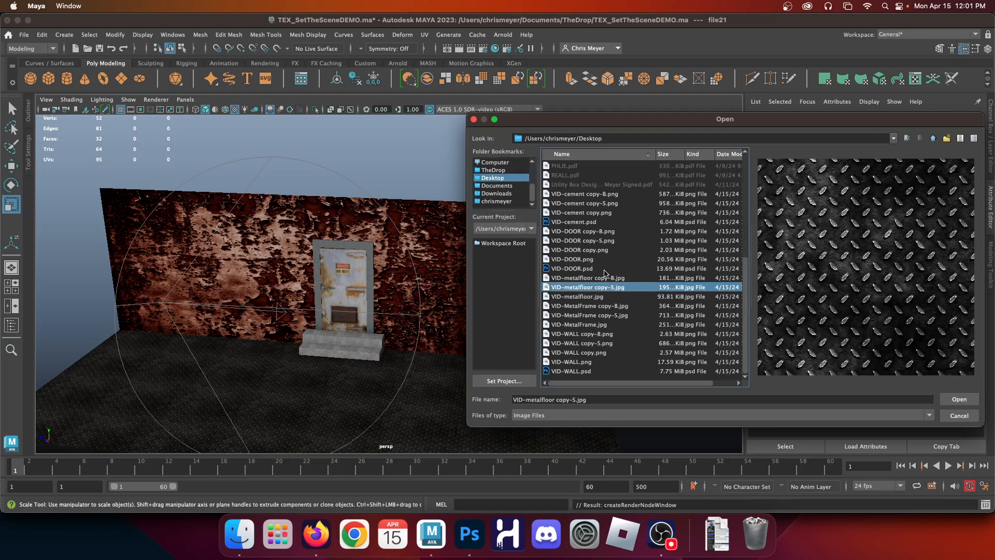
double_click(584, 343)
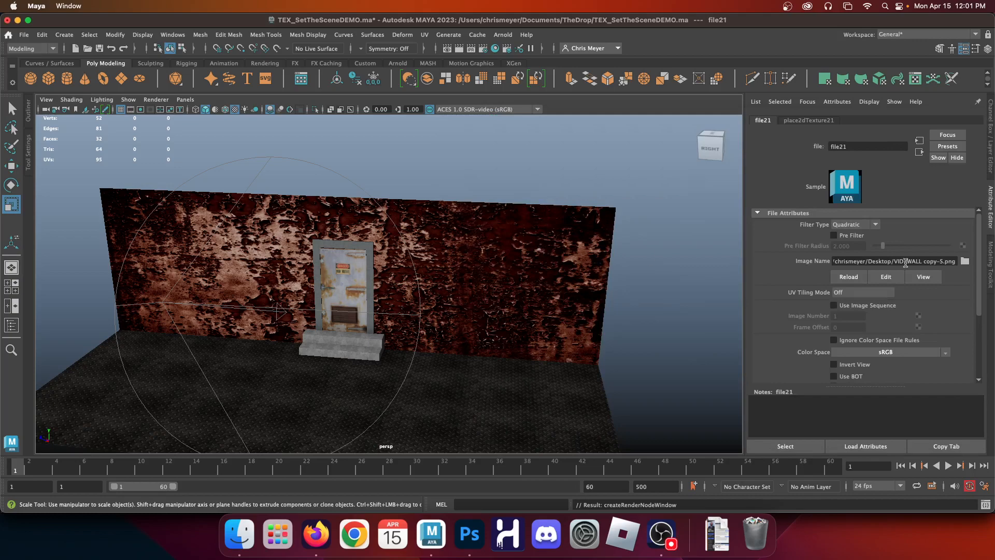
Select the steps and map the cement material's Specular Color to a file texture using VID-cement copy-S.png from the Desktop
click(677, 300)
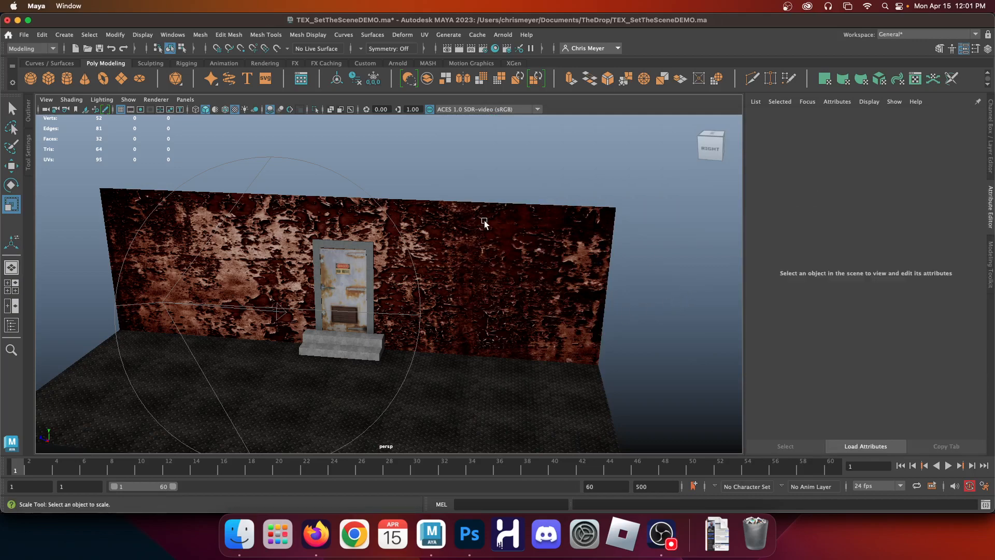
alt+drag(485, 223, 306, 307)
alt+drag(310, 257, 301, 289)
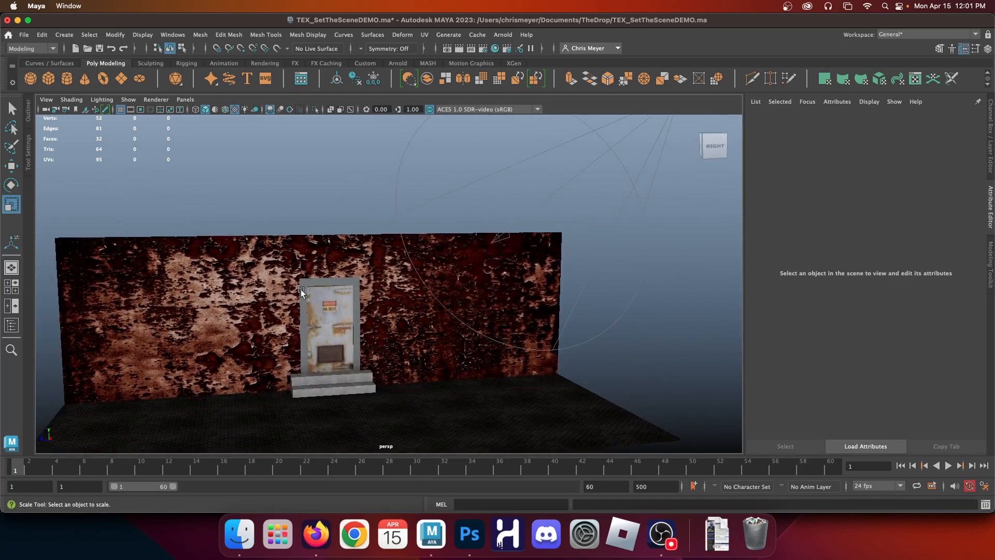
alt+drag(232, 271, 342, 259)
click(350, 250)
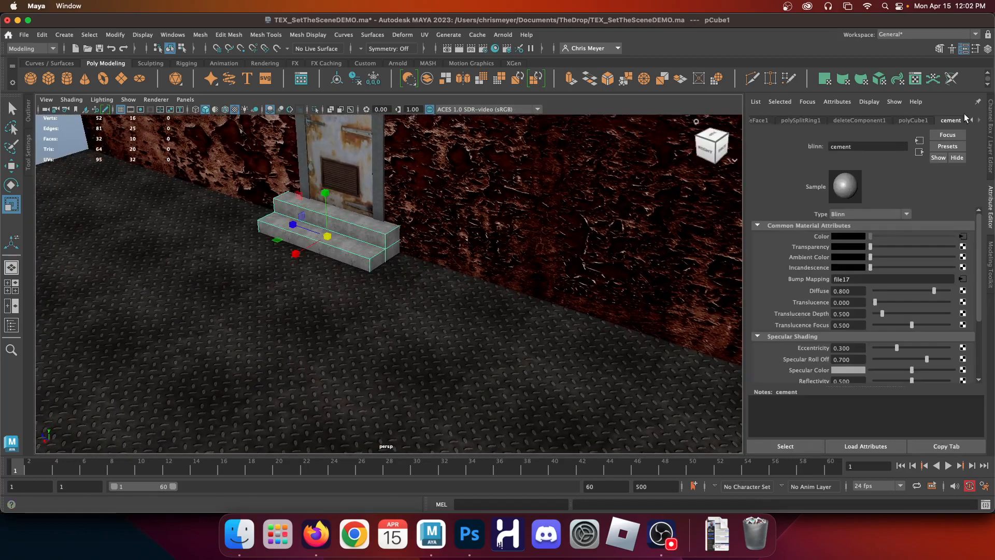
click(963, 370)
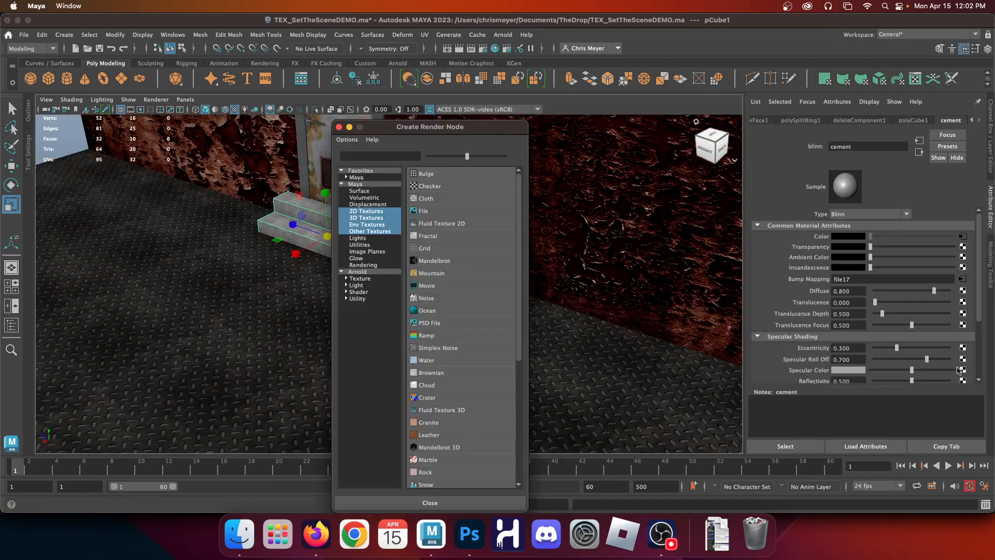
click(465, 208)
click(965, 259)
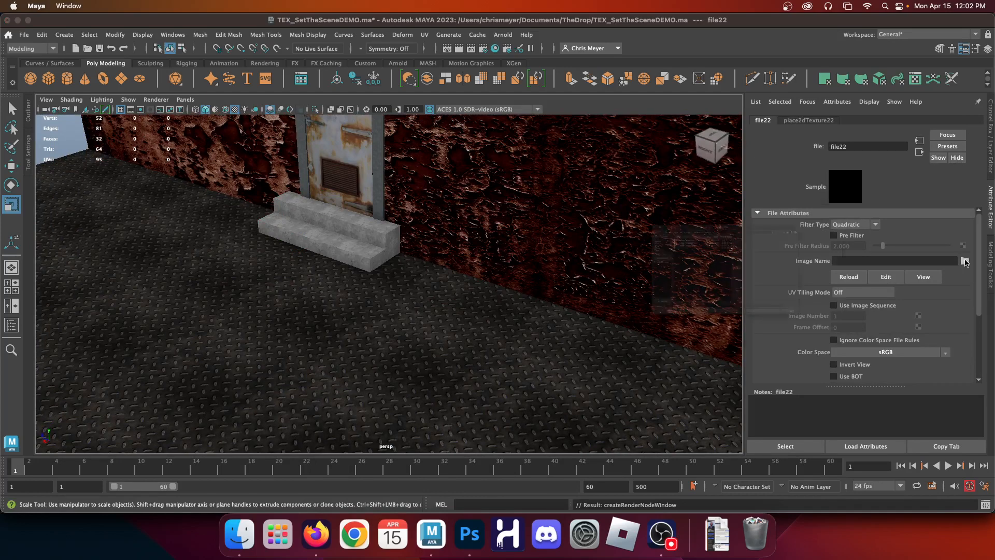
click(493, 178)
scroll(600, 260, down, 10)
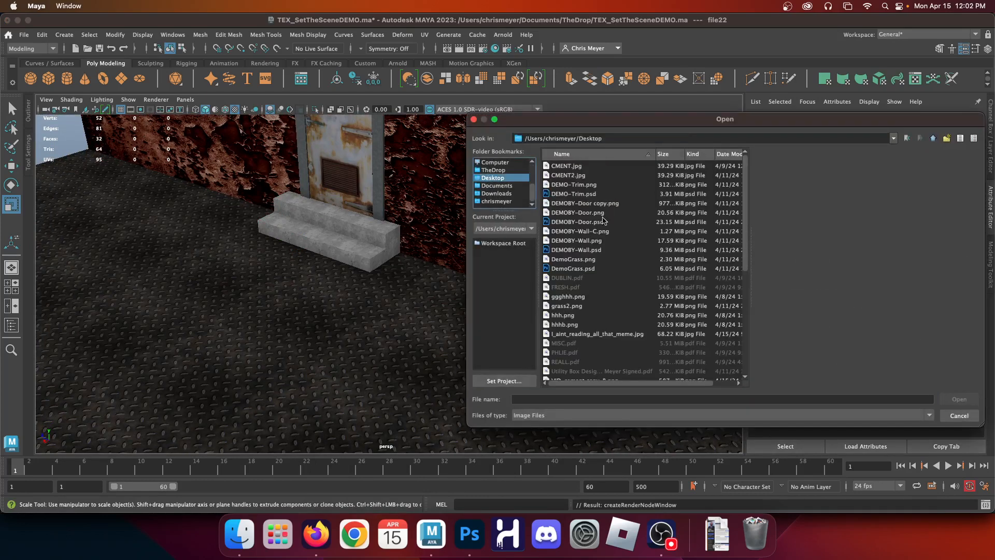
click(584, 204)
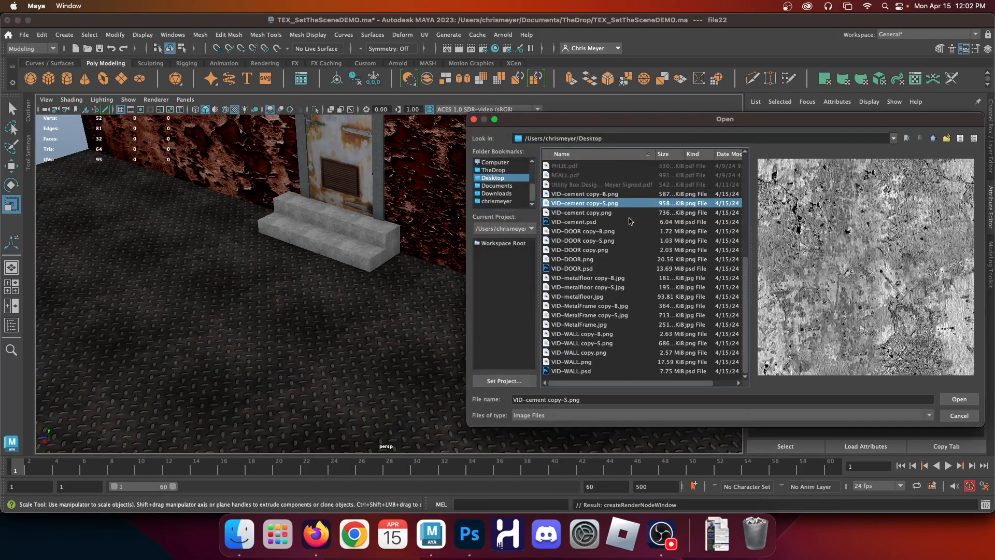
click(959, 399)
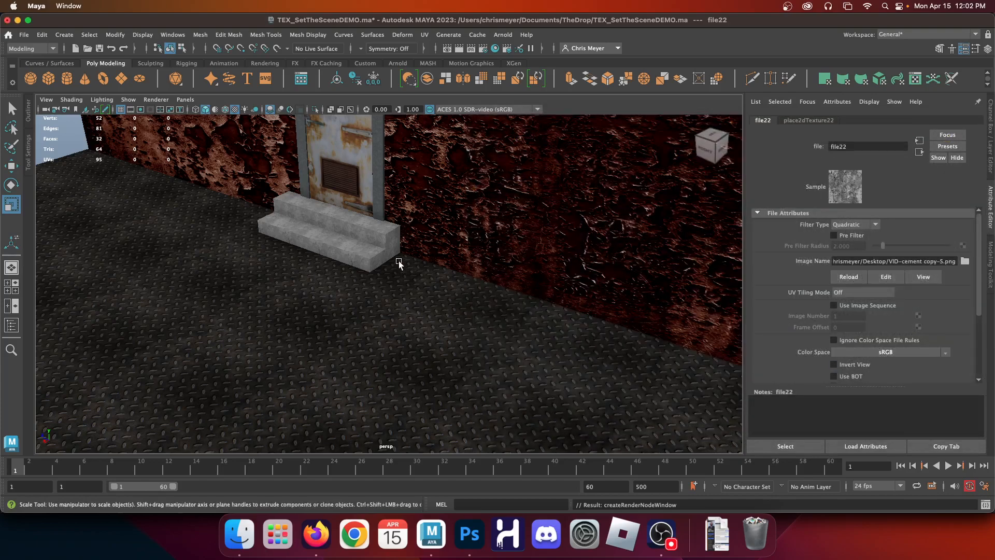
Select the door and map the DOOOR material's Specular Color to a file texture using VID-DOOR copy-S.png from the Desktop
alt+middle_drag(311, 233, 324, 374)
alt+right_drag(275, 329, 500, 424)
alt+middle_drag(164, 303, 203, 257)
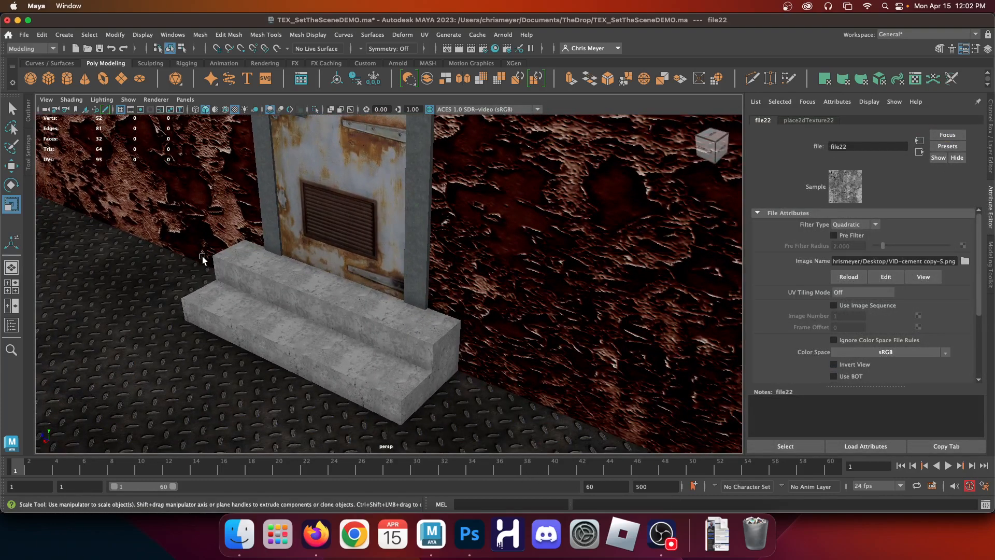
alt+drag(203, 257, 373, 201)
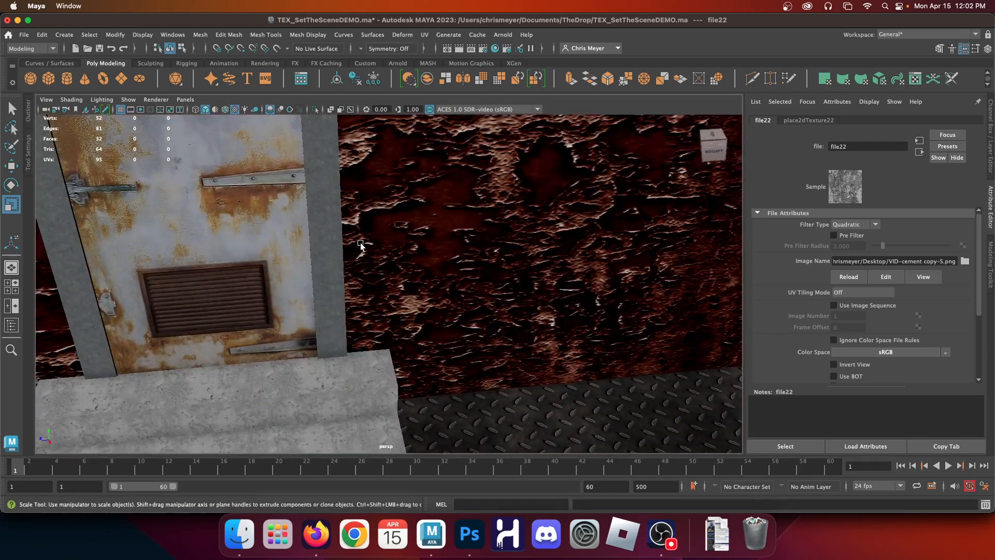
click(321, 238)
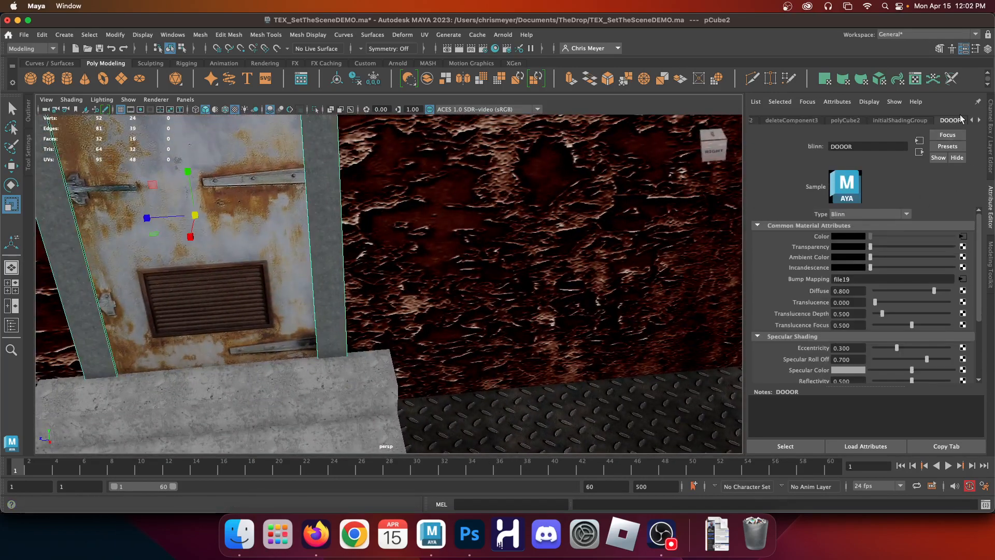
click(963, 369)
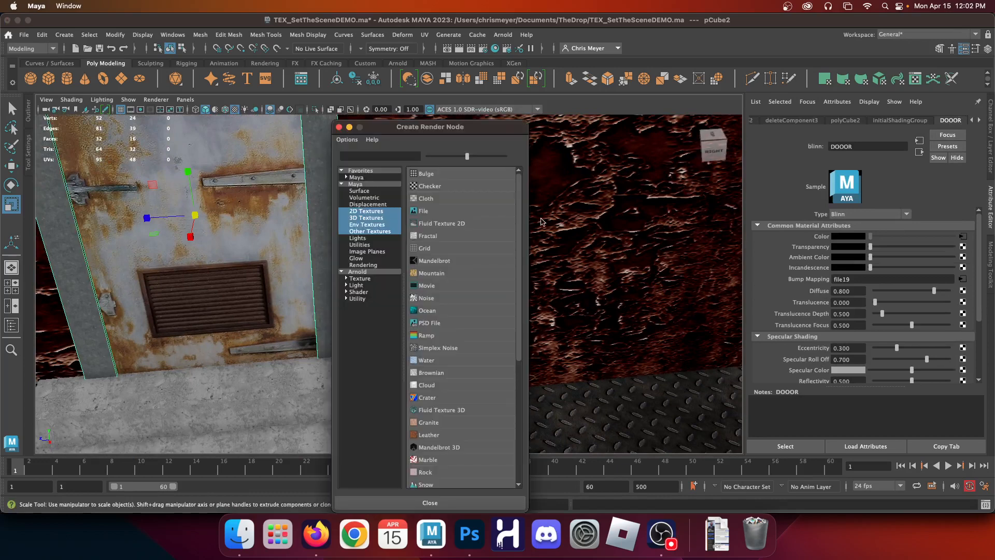
click(424, 211)
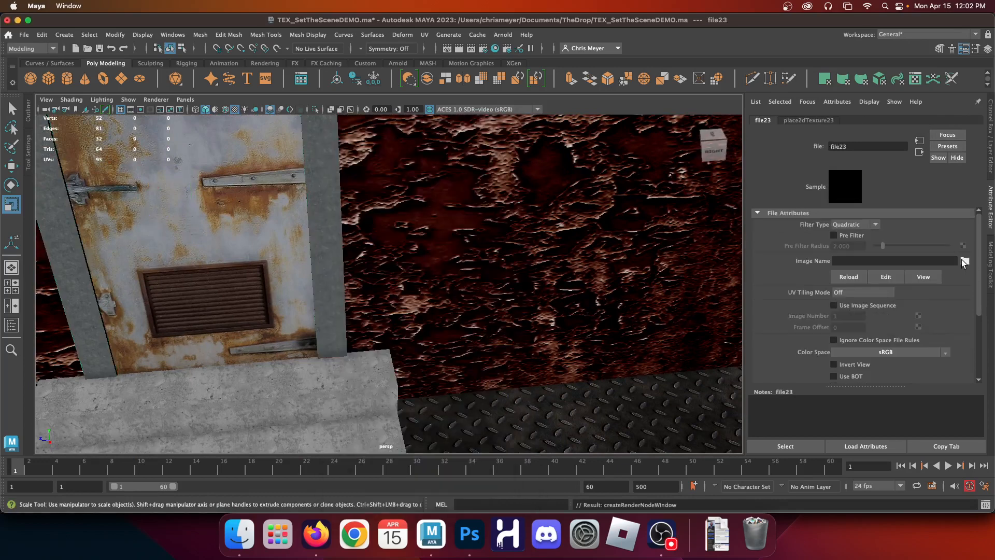
click(964, 261)
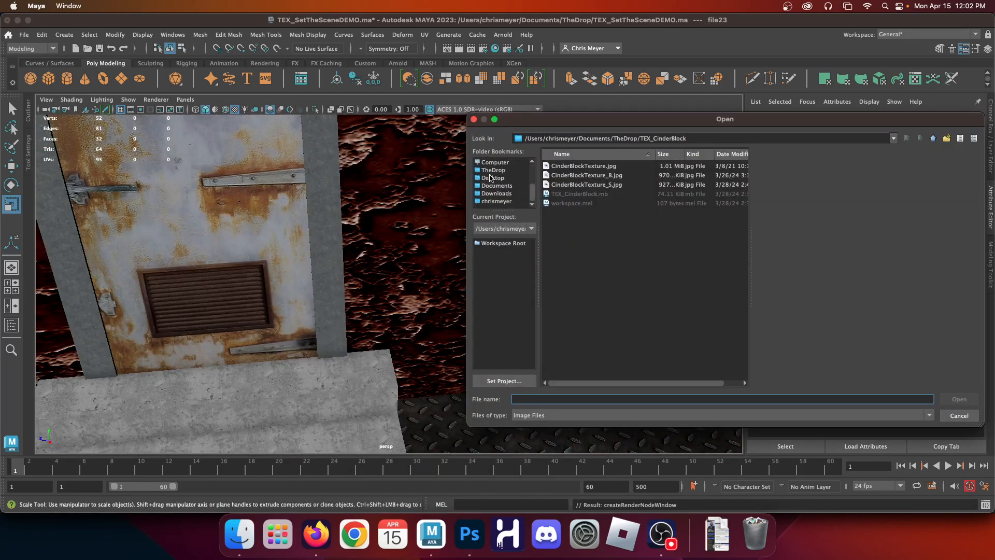
click(491, 178)
scroll(591, 258, down, 5)
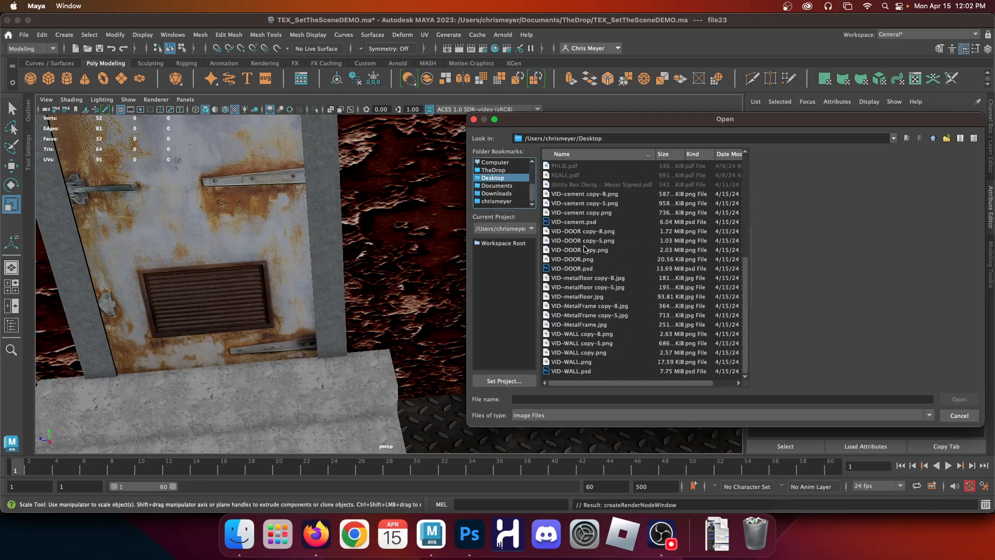
double_click(599, 241)
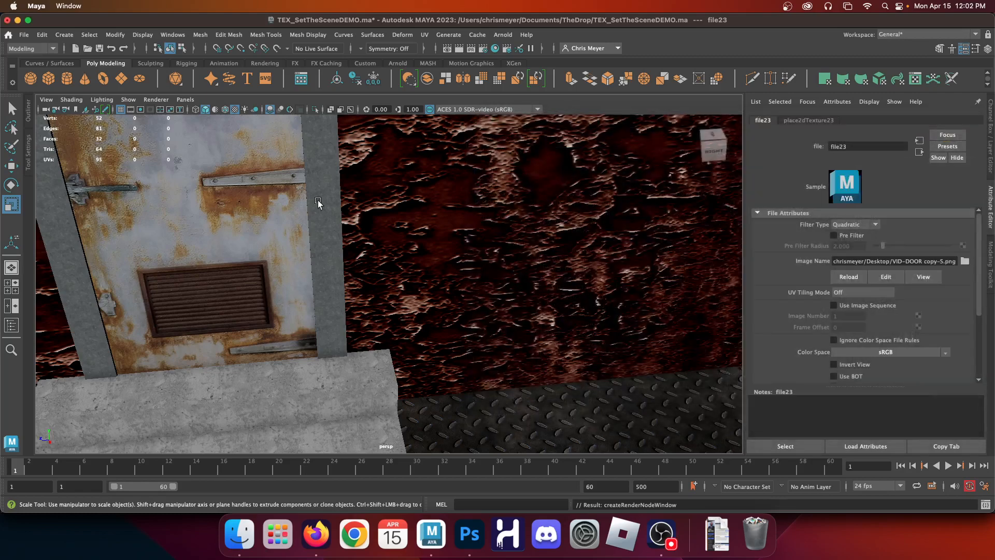
Select the door again and map the TRIM material's Specular Color to a file texture using VID-MetalFrame copy-S.jpg from the Desktop
alt+drag(318, 202, 360, 290)
click(360, 290)
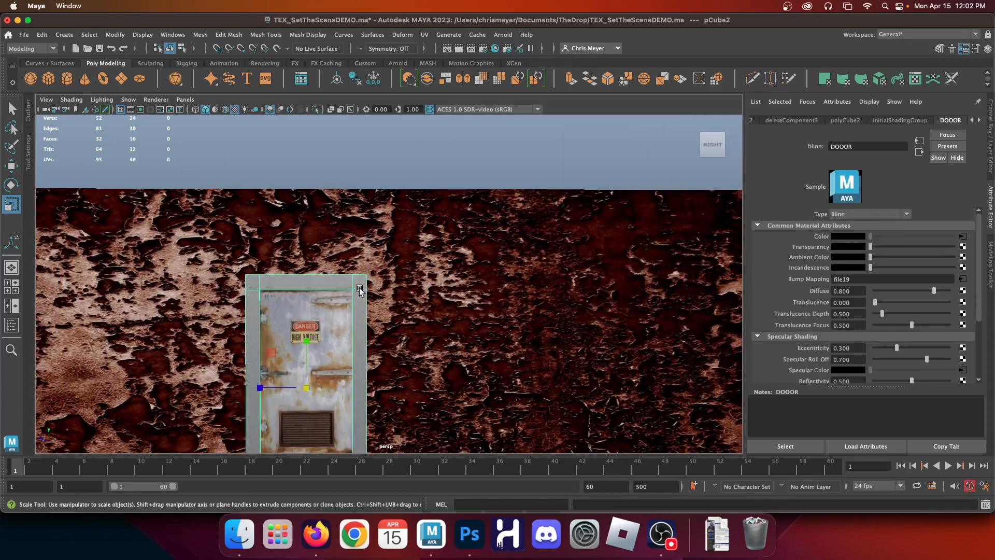
click(980, 120)
click(954, 120)
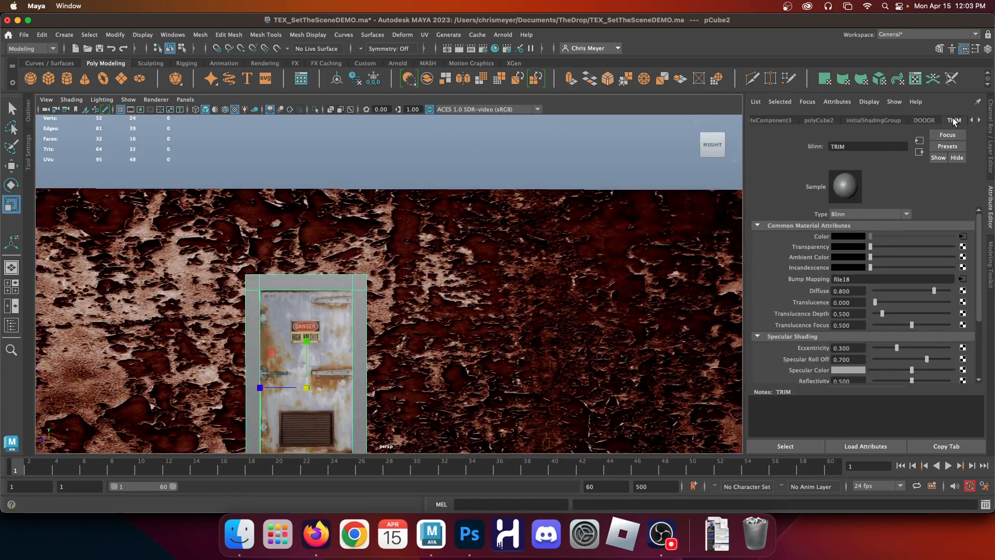
click(962, 379)
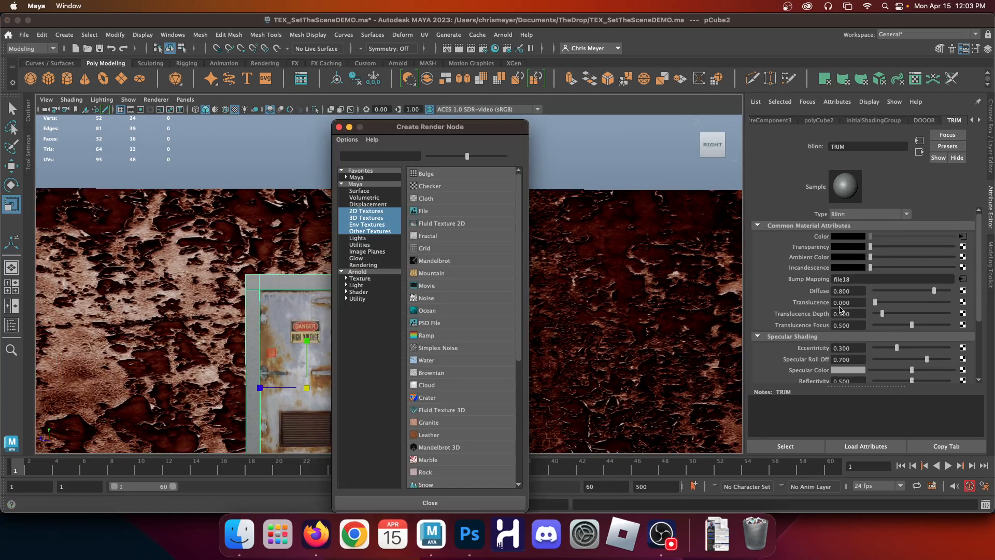
click(433, 213)
click(966, 261)
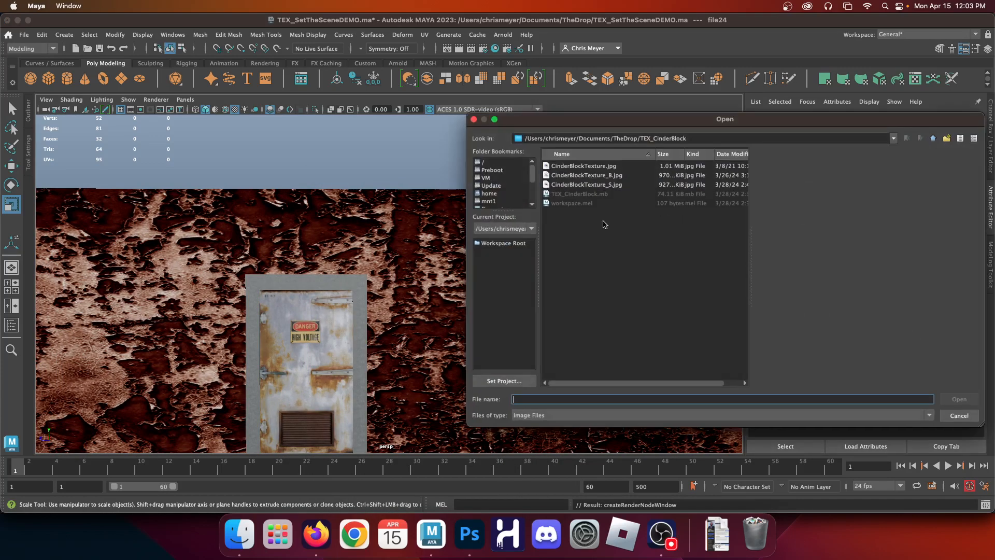
scroll(494, 180, down, 3)
click(493, 178)
scroll(582, 243, down, 5)
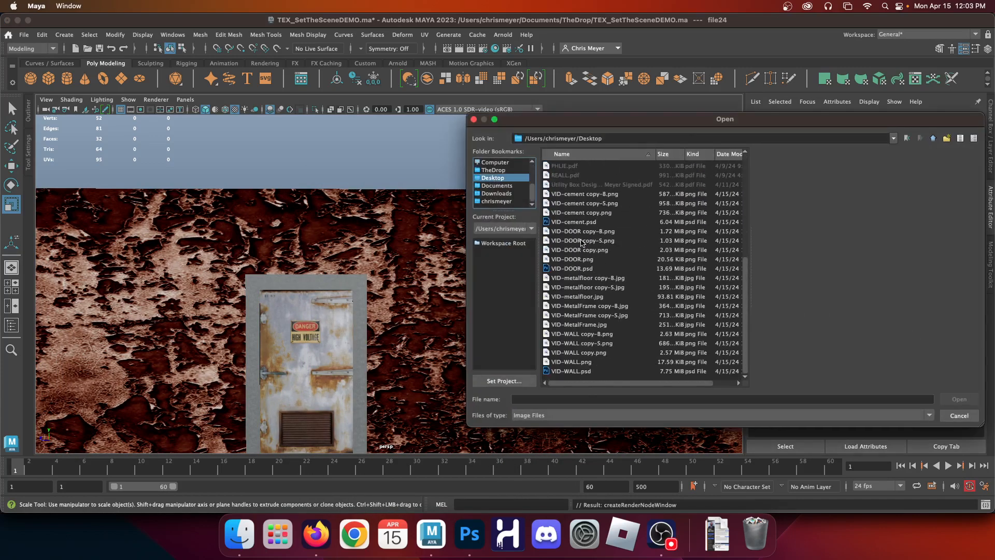
click(605, 315)
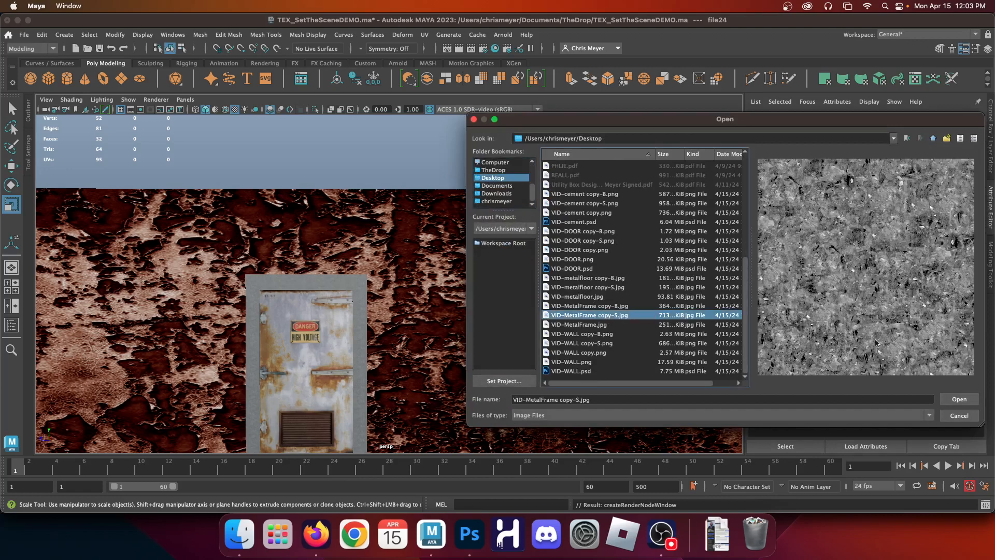
click(959, 399)
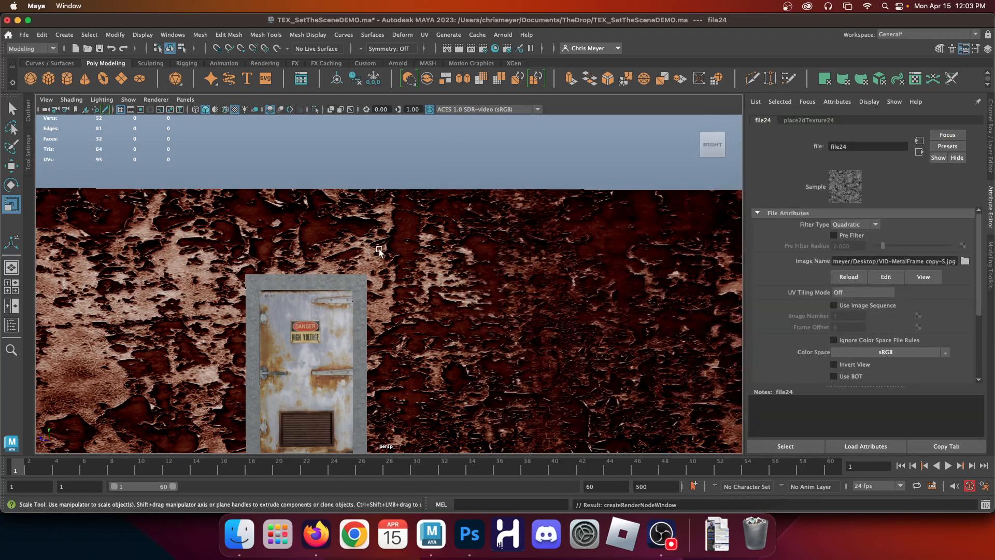
Look through the VIEWER camera and compare the scene's plain shaded display with its textured display
alt+drag(378, 249, 290, 292)
alt+right_drag(409, 360, 219, 210)
alt+drag(283, 283, 247, 329)
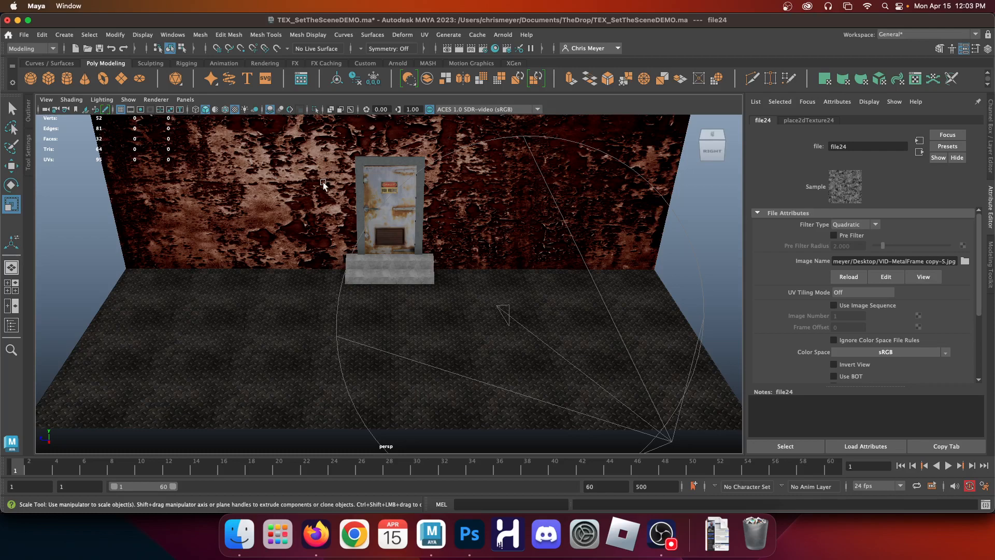
alt+drag(365, 266, 352, 266)
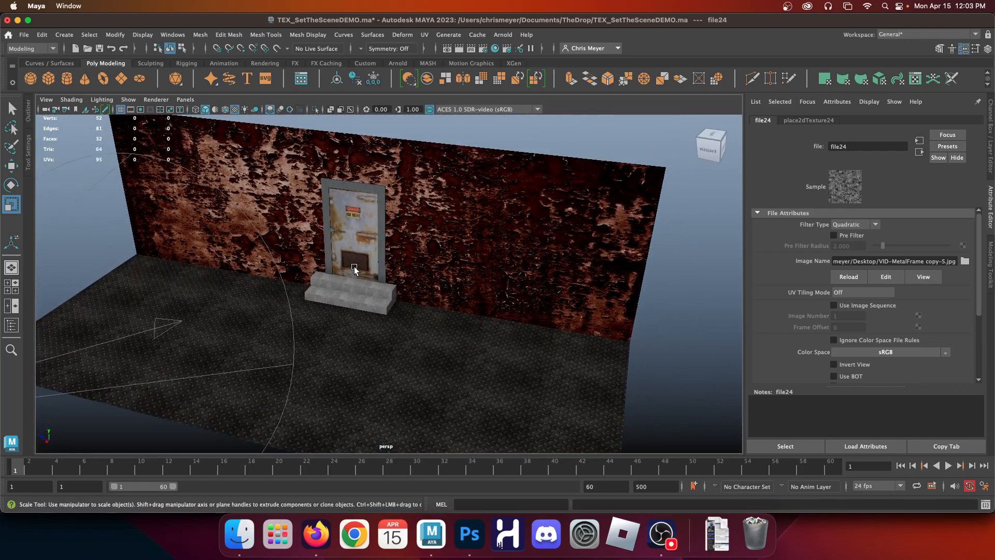
click(186, 100)
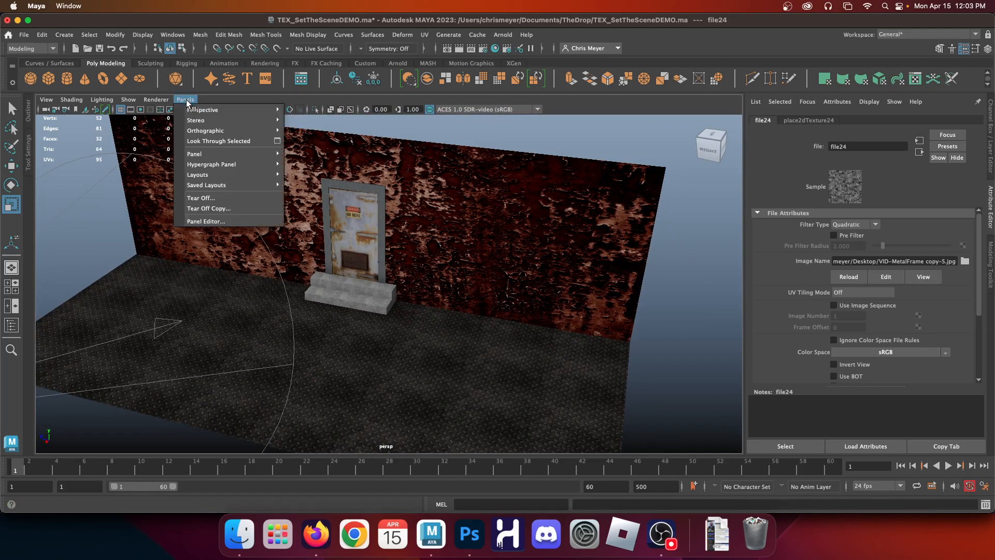
mouse_move(201, 111)
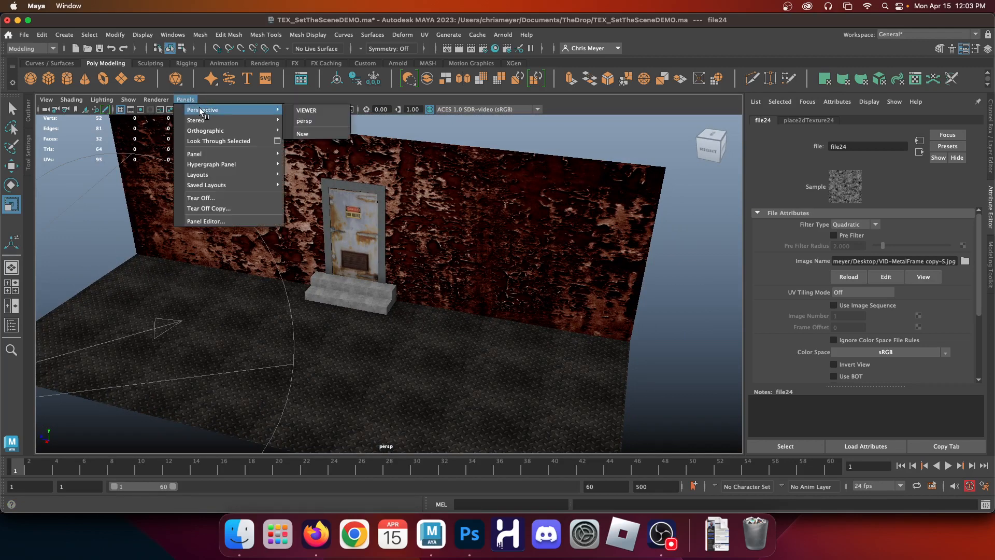
click(326, 110)
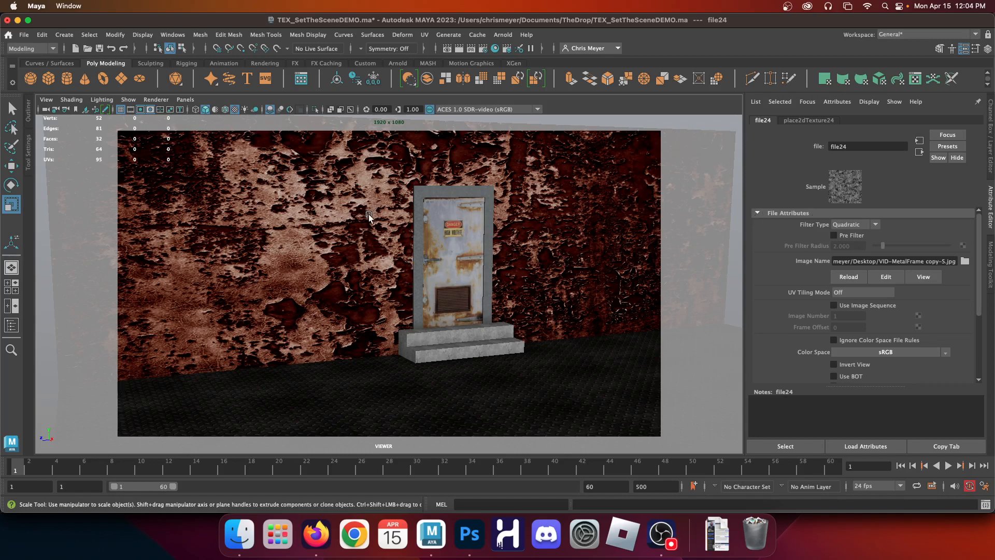
key(5)
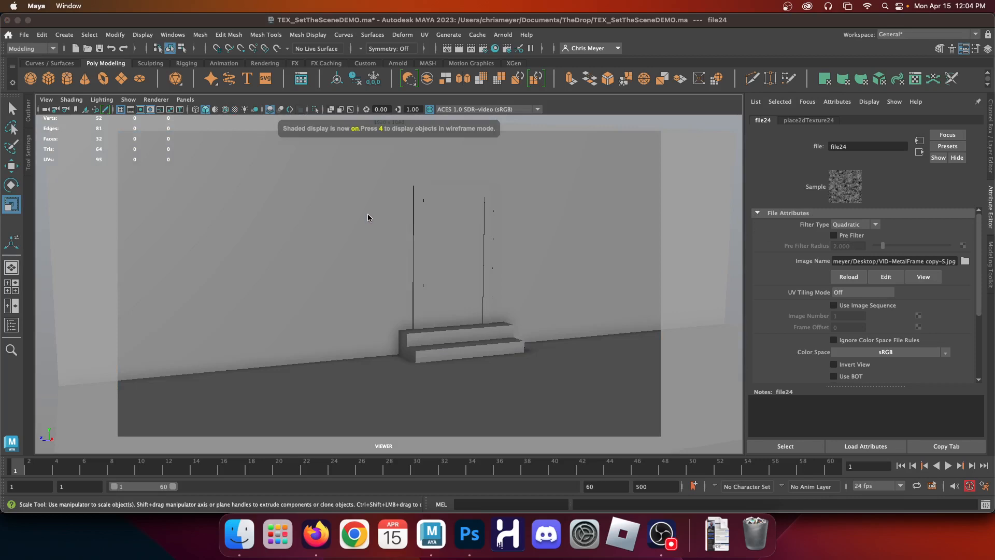
key(6)
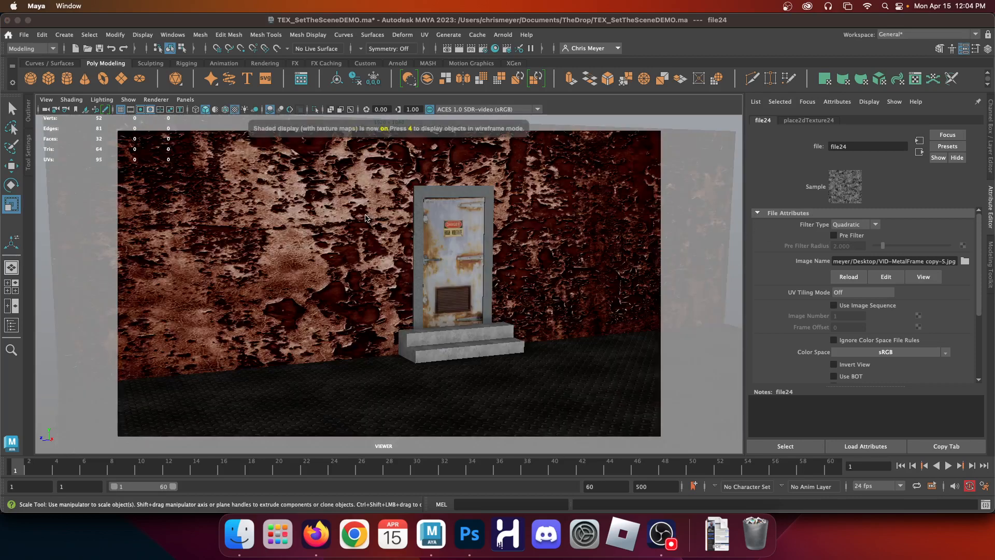